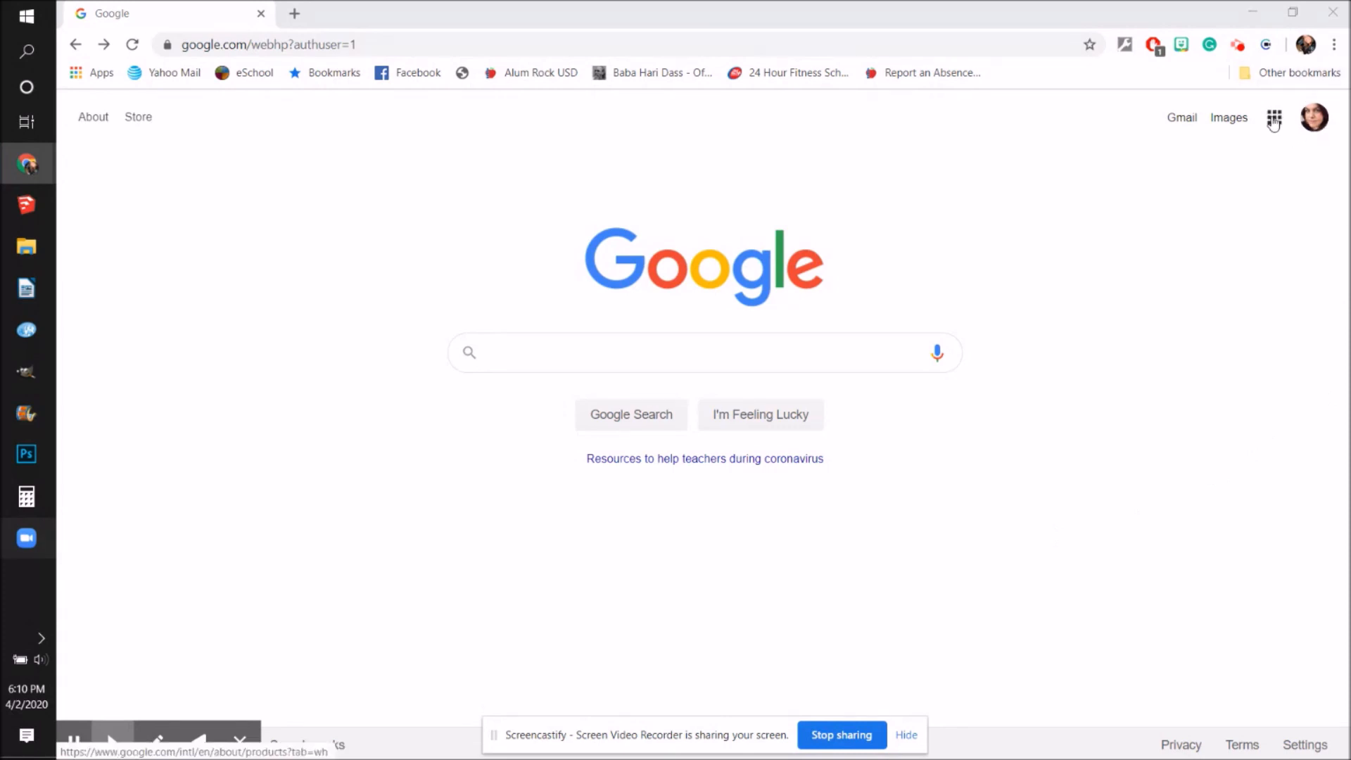
Step: Open Google Drive and create a new Google Drawings file
{"action": "left_click", "coordinate": [1274, 119]}
{"action": "left_click", "coordinate": [1177, 280]}
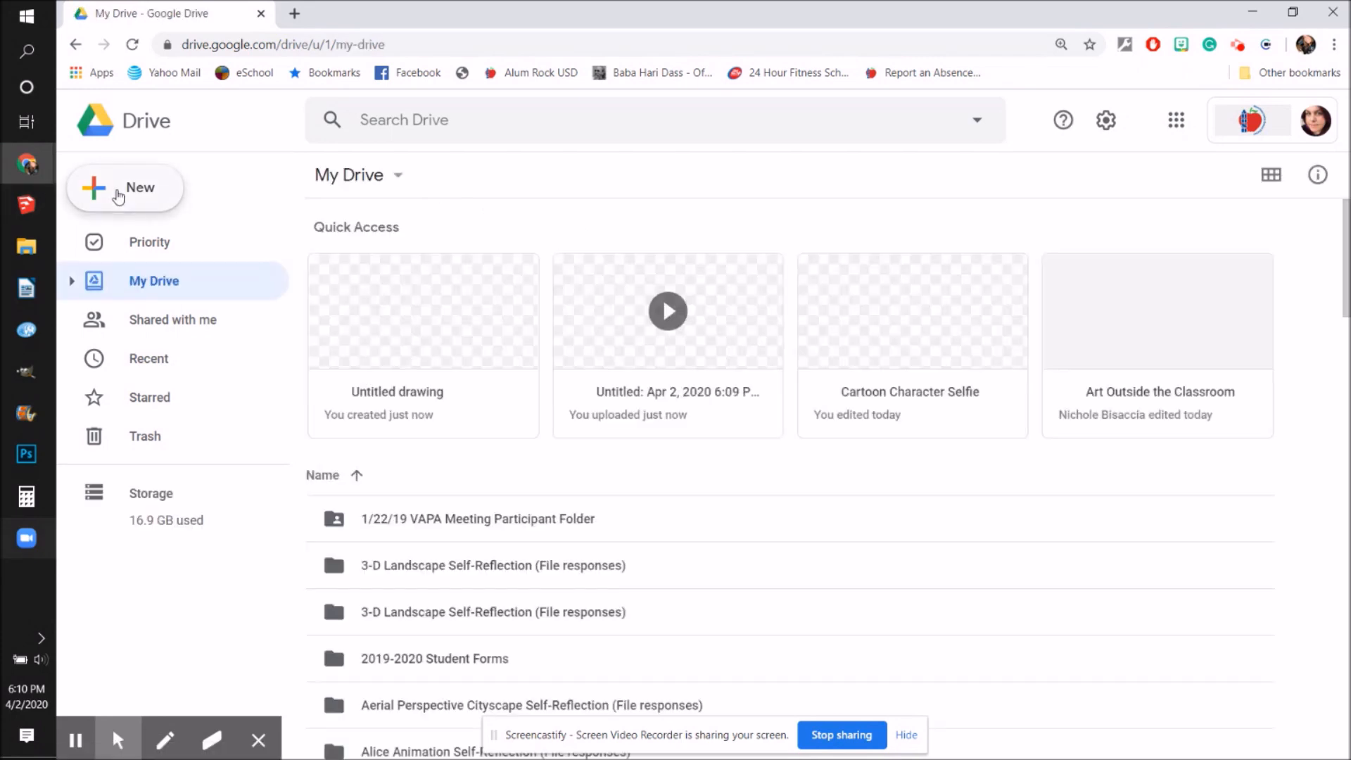
{"action": "left_click", "coordinate": [119, 197]}
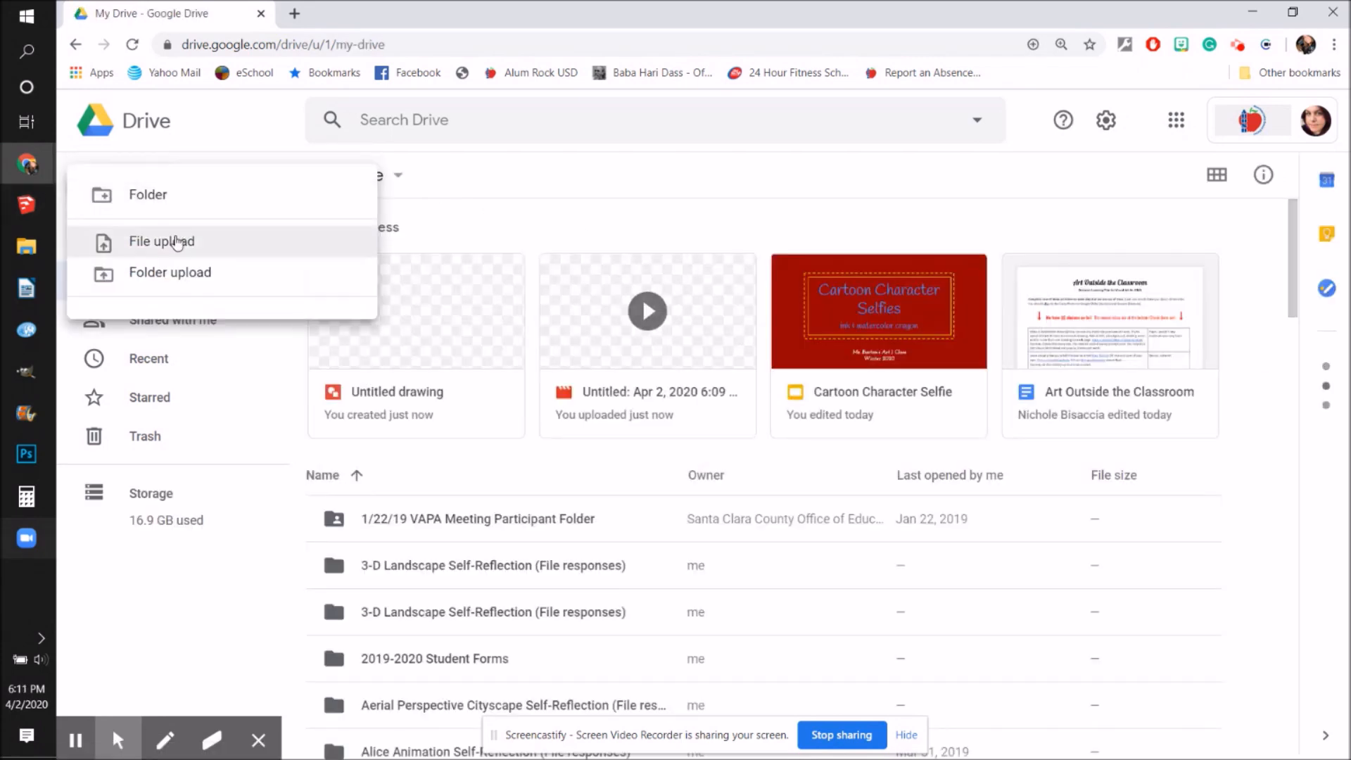
{"action": "mouse_move", "coordinate": [163, 413]}
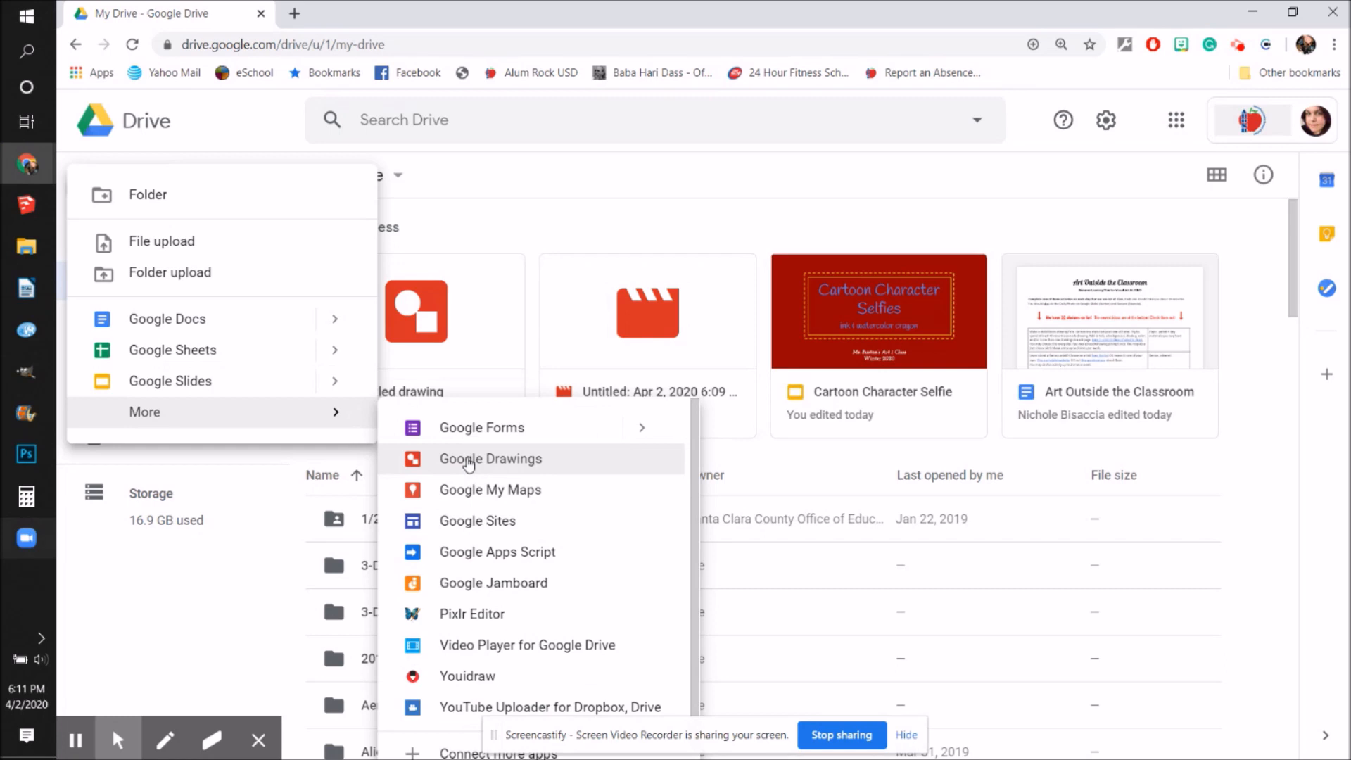
{"action": "left_click", "coordinate": [469, 461]}
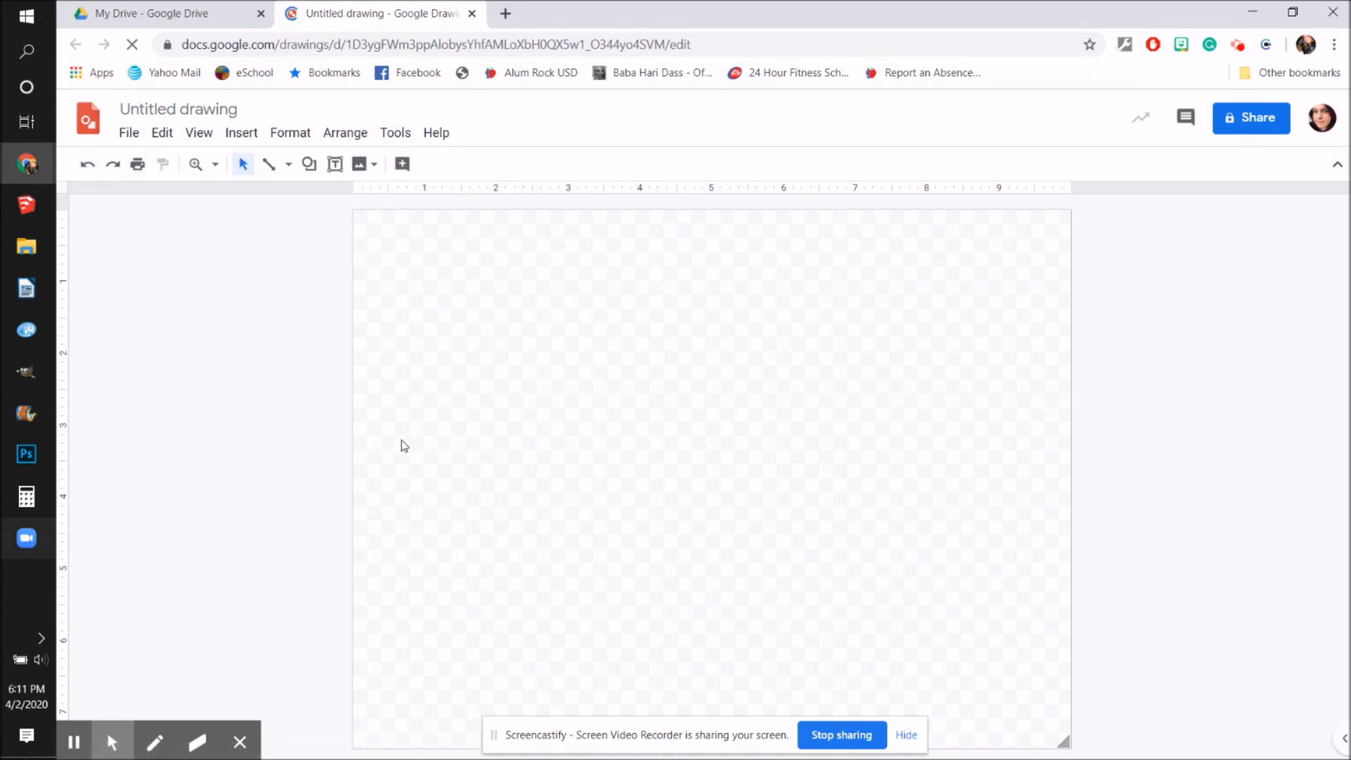
Step: Insert the Cartoon Faces image from the desktop into the drawing, shrinking the browser window for access and maximizing it again
{"action": "left_click", "coordinate": [907, 739]}
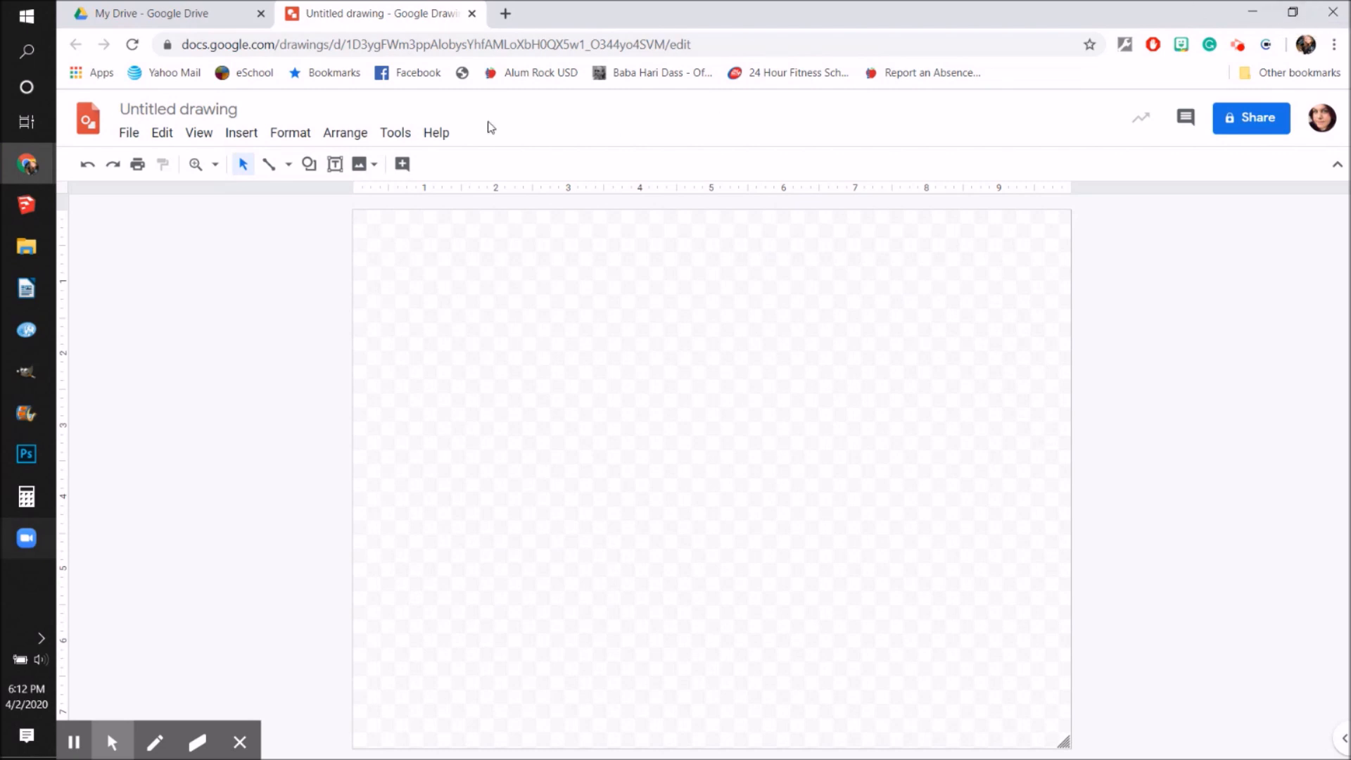
{"action": "left_click", "coordinate": [1293, 14]}
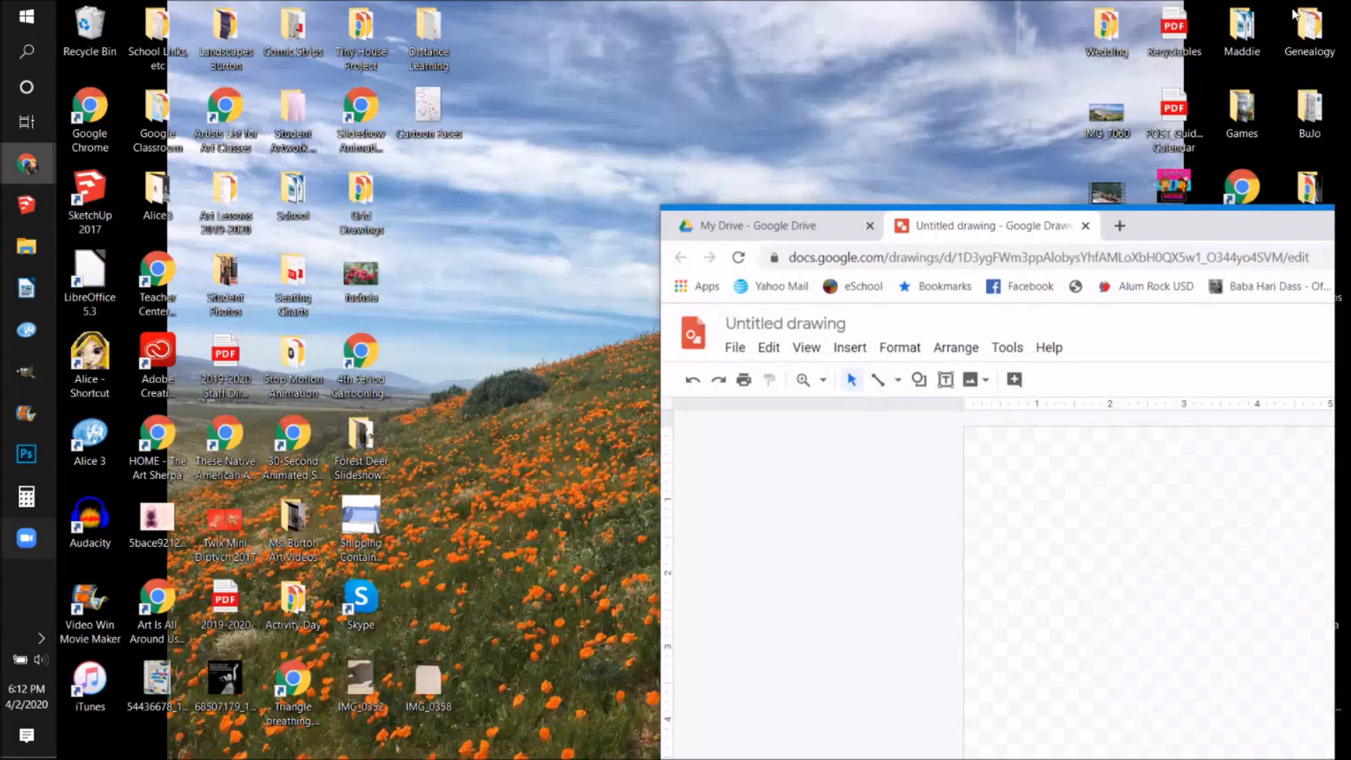
{"action": "left_click_drag", "start_coordinate": [428, 115], "coordinate": [838, 547]}
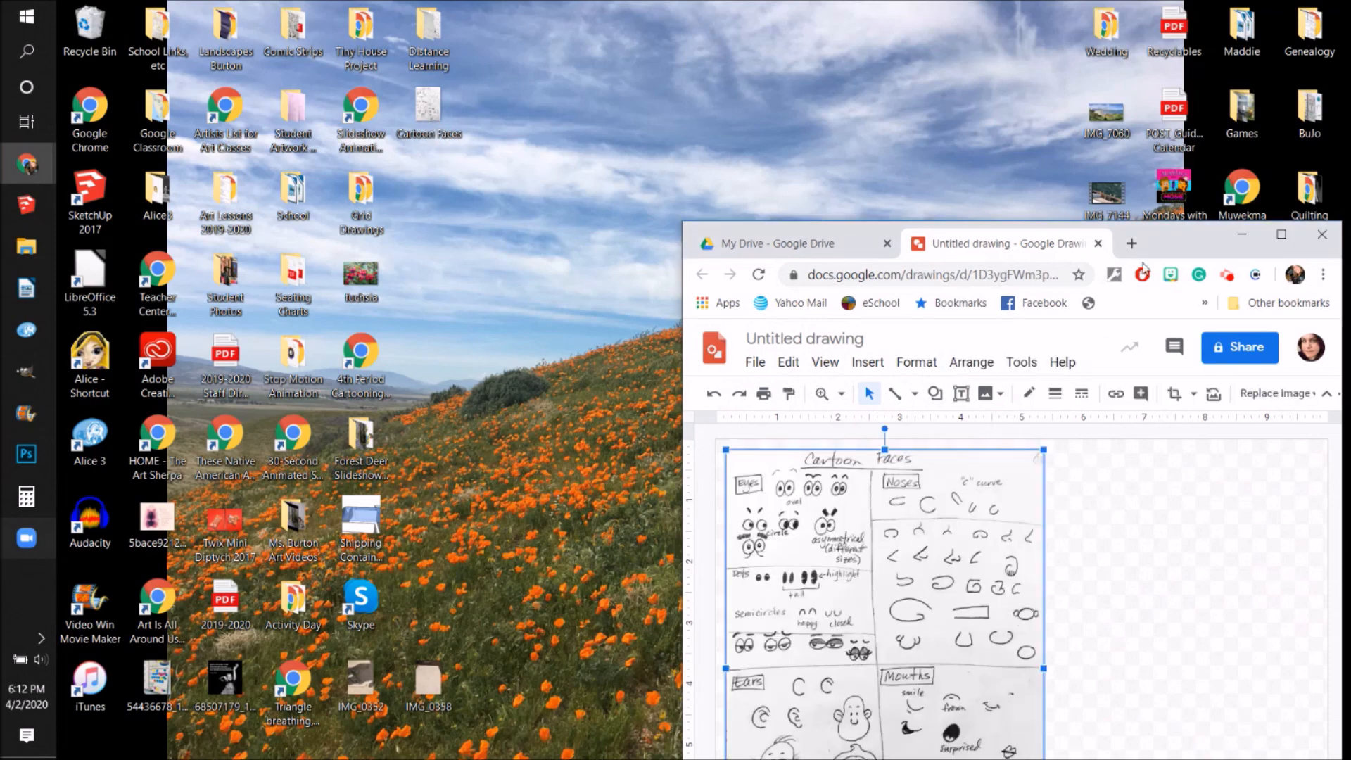
{"action": "left_click_drag", "start_coordinate": [1167, 240], "coordinate": [788, 2]}
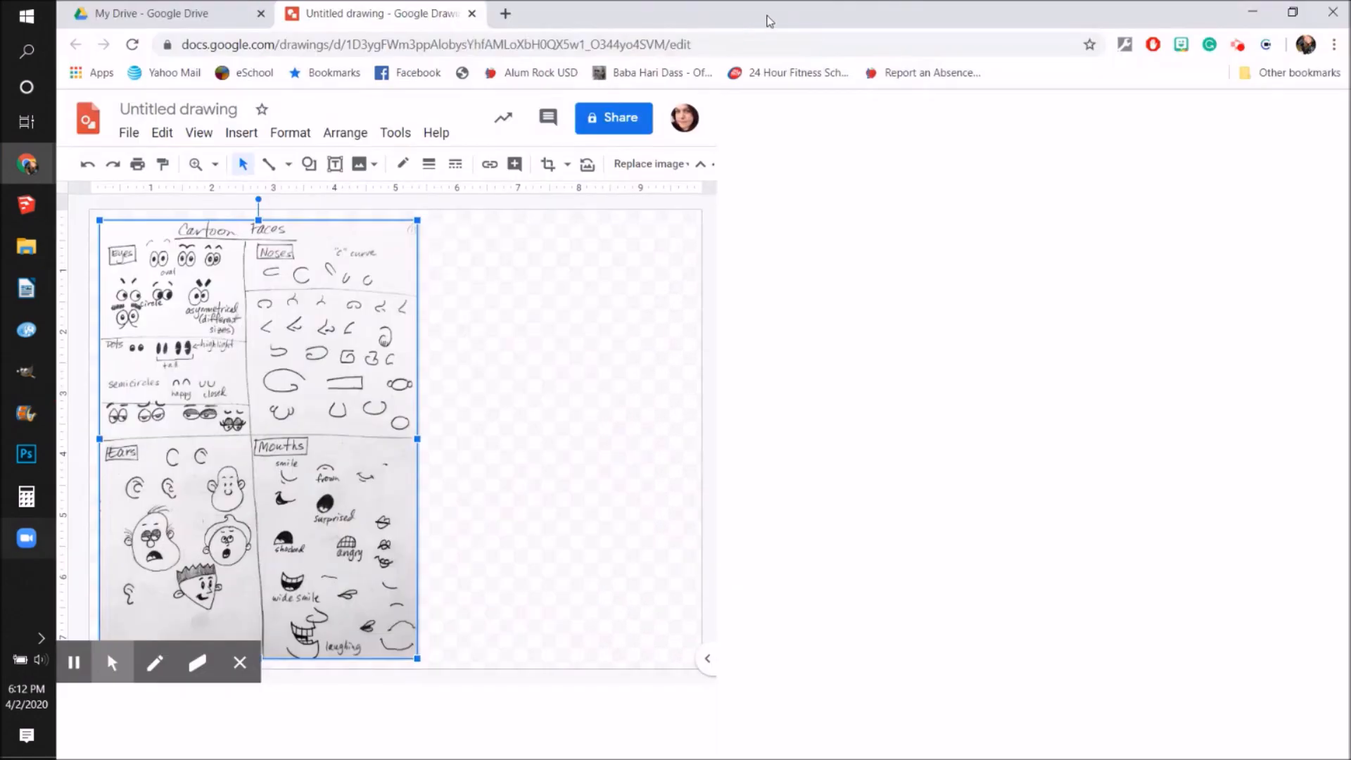
{"action": "left_click", "coordinate": [240, 138]}
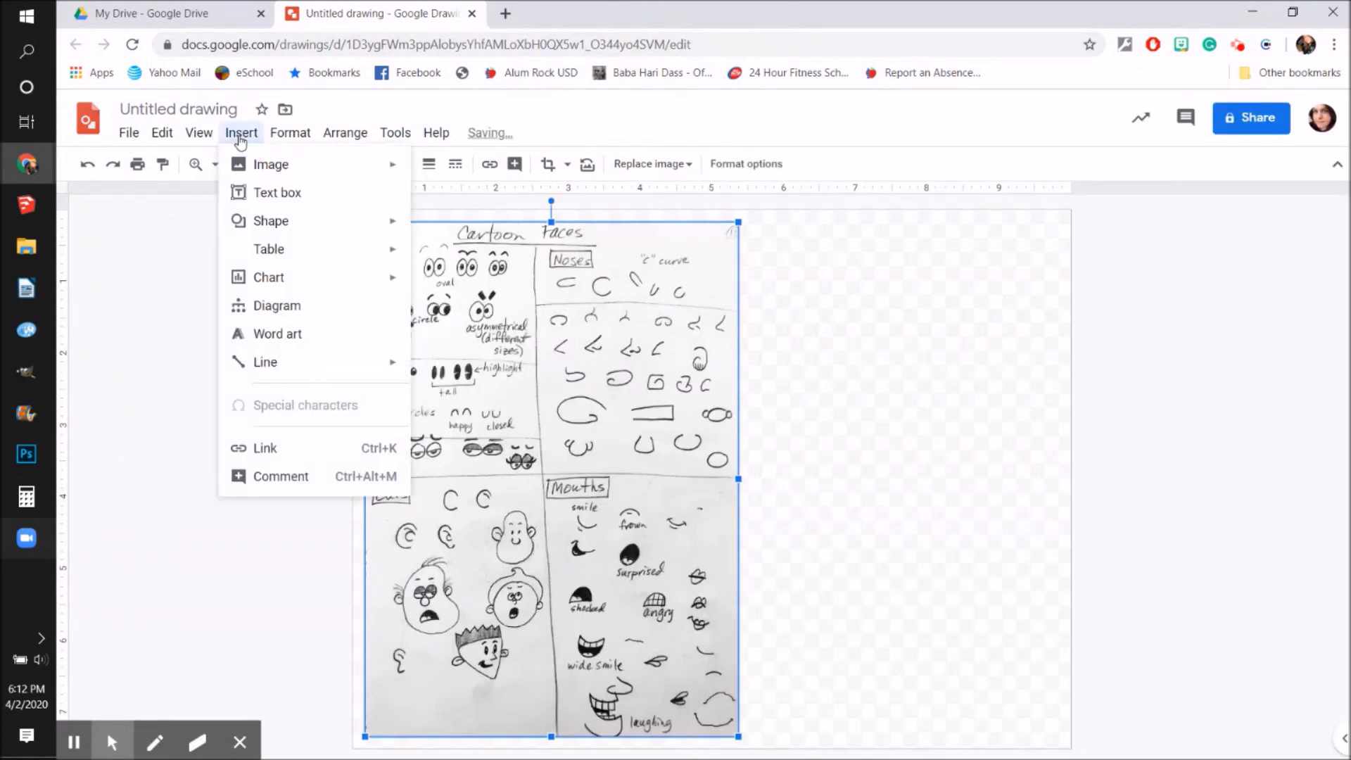
{"action": "mouse_move", "coordinate": [259, 171]}
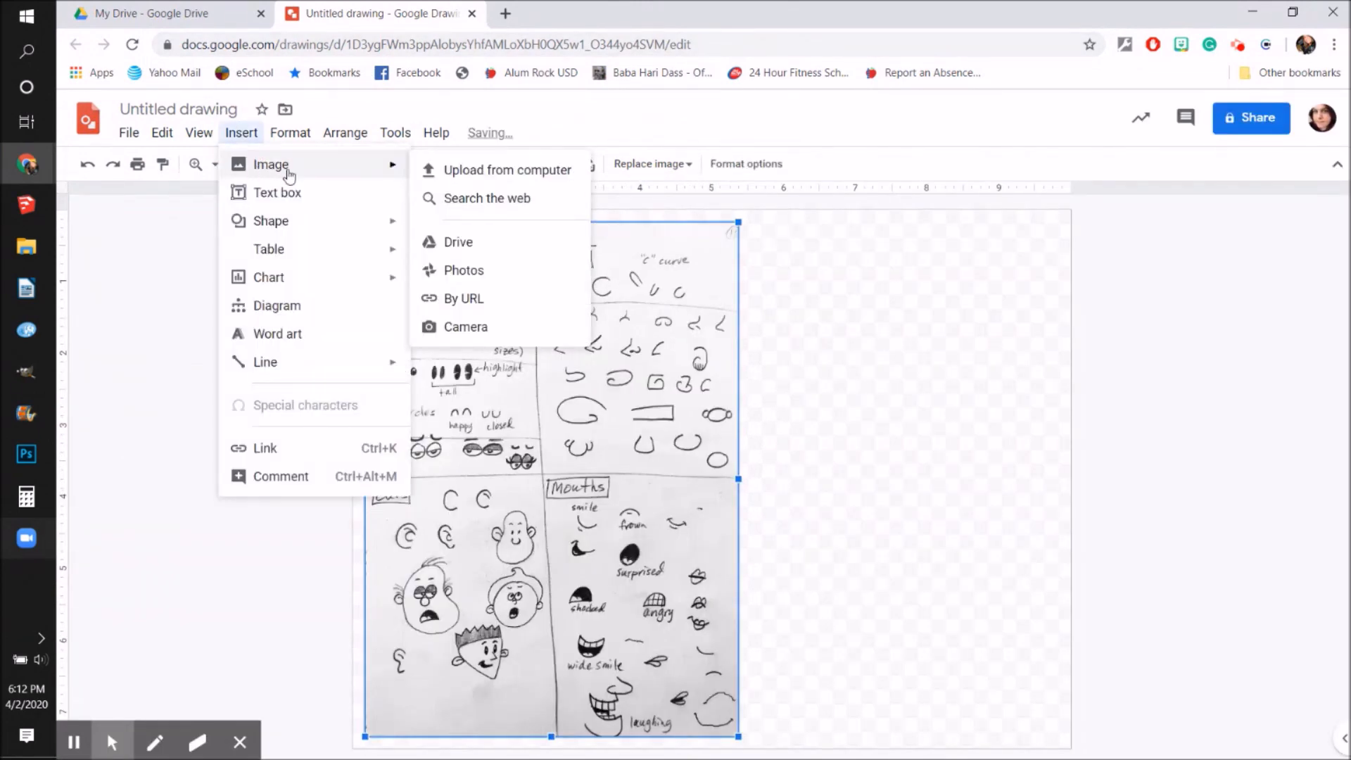
{"action": "left_click", "coordinate": [1096, 339]}
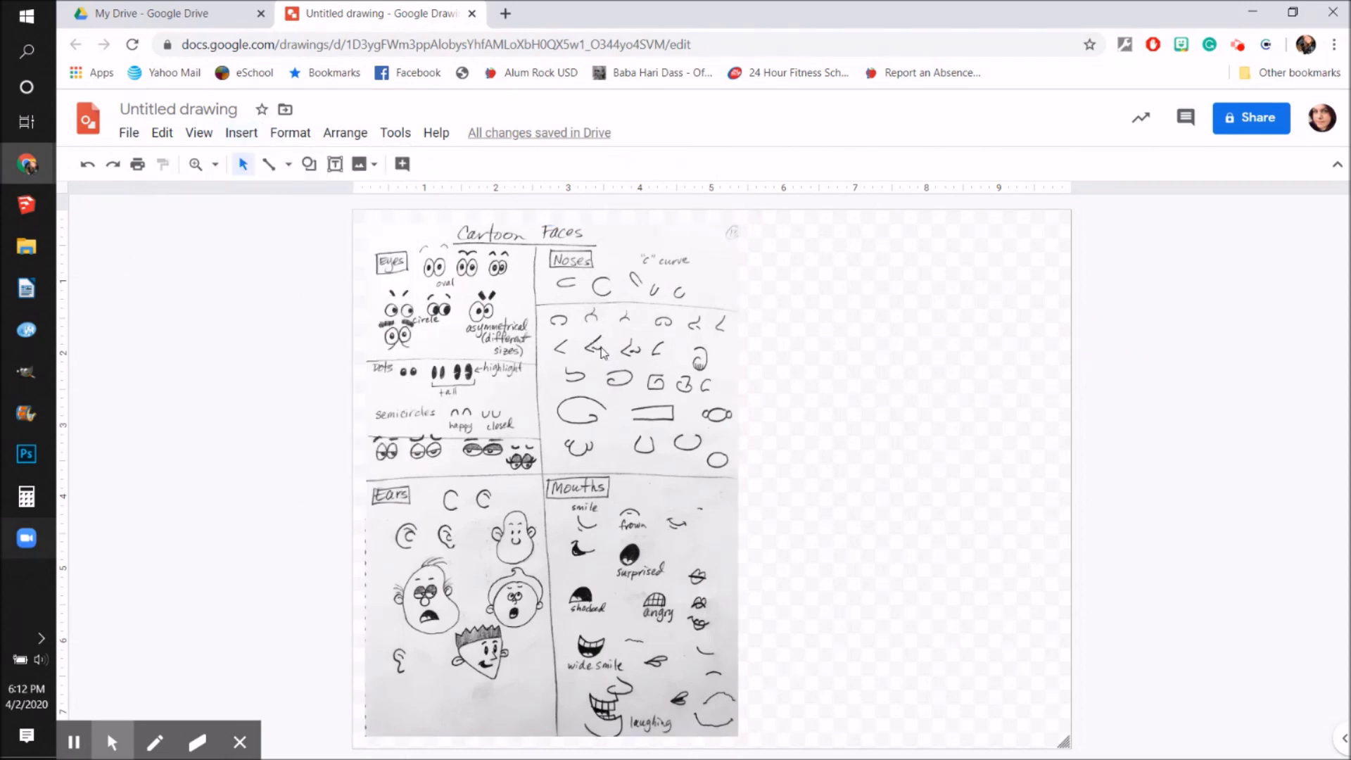
Step: Shrink the Cartoon Faces image proportionally and move it off the canvas into the empty area beside it
{"action": "left_click", "coordinate": [590, 372]}
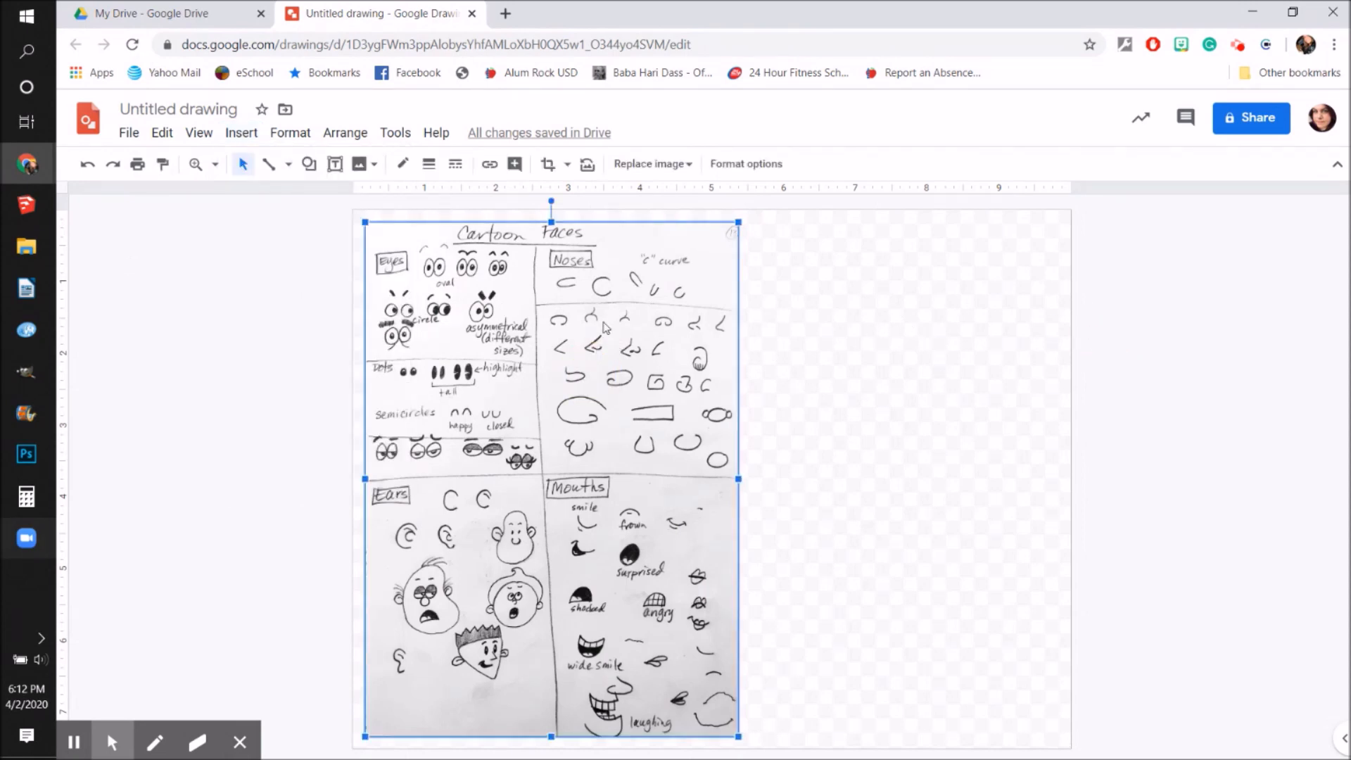
{"action": "left_click_drag", "start_coordinate": [739, 736], "coordinate": [599, 544]}
{"action": "left_click_drag", "start_coordinate": [532, 414], "coordinate": [266, 407]}
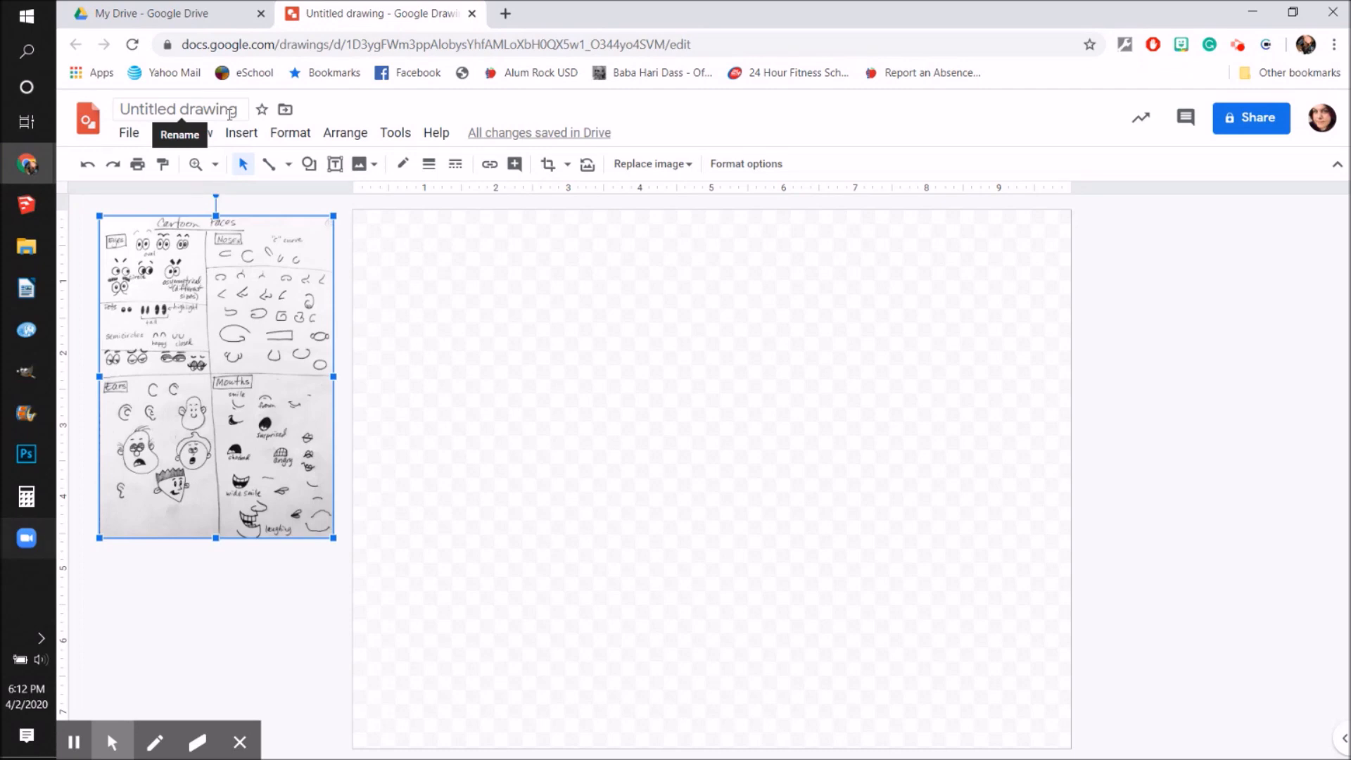
Step: Rename the drawing as Cartoon Characters
{"action": "left_click", "coordinate": [230, 112]}
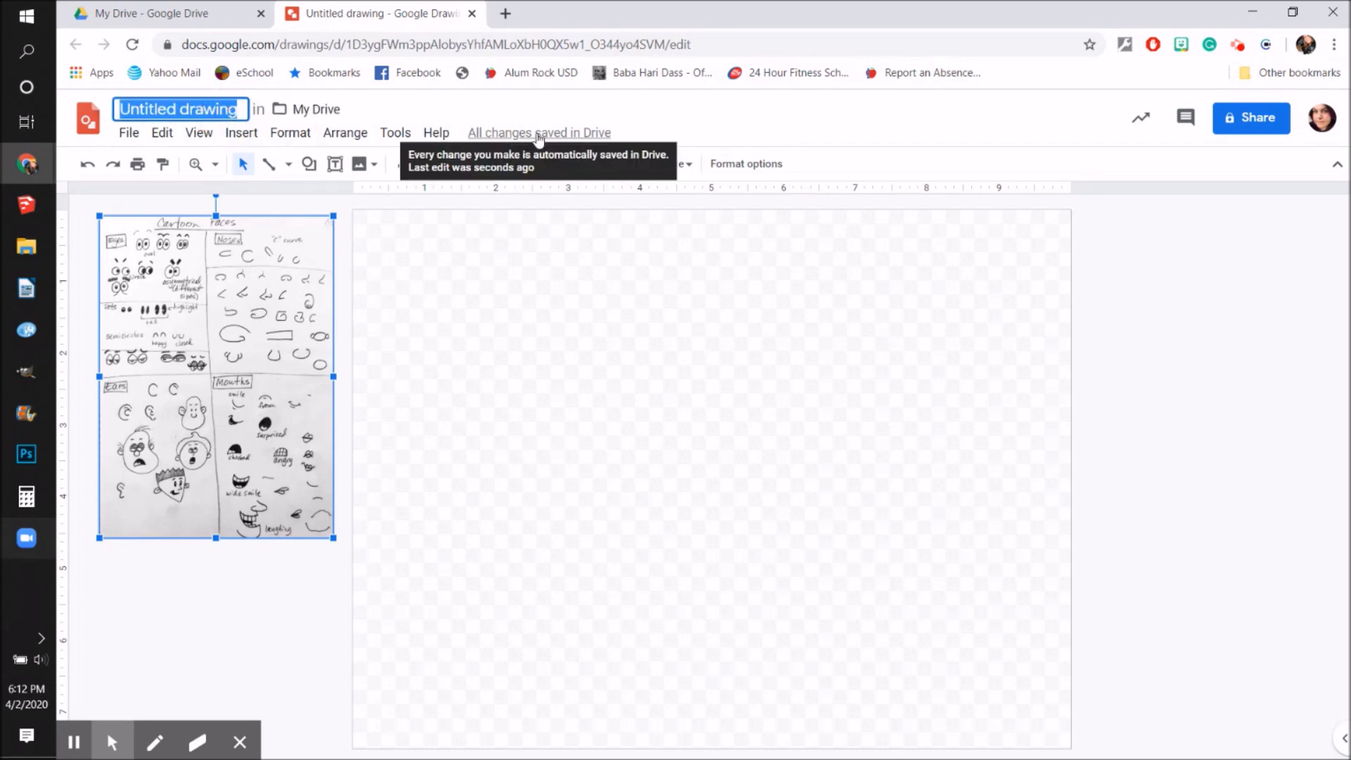
{"action": "type", "text": "Cartoon "}
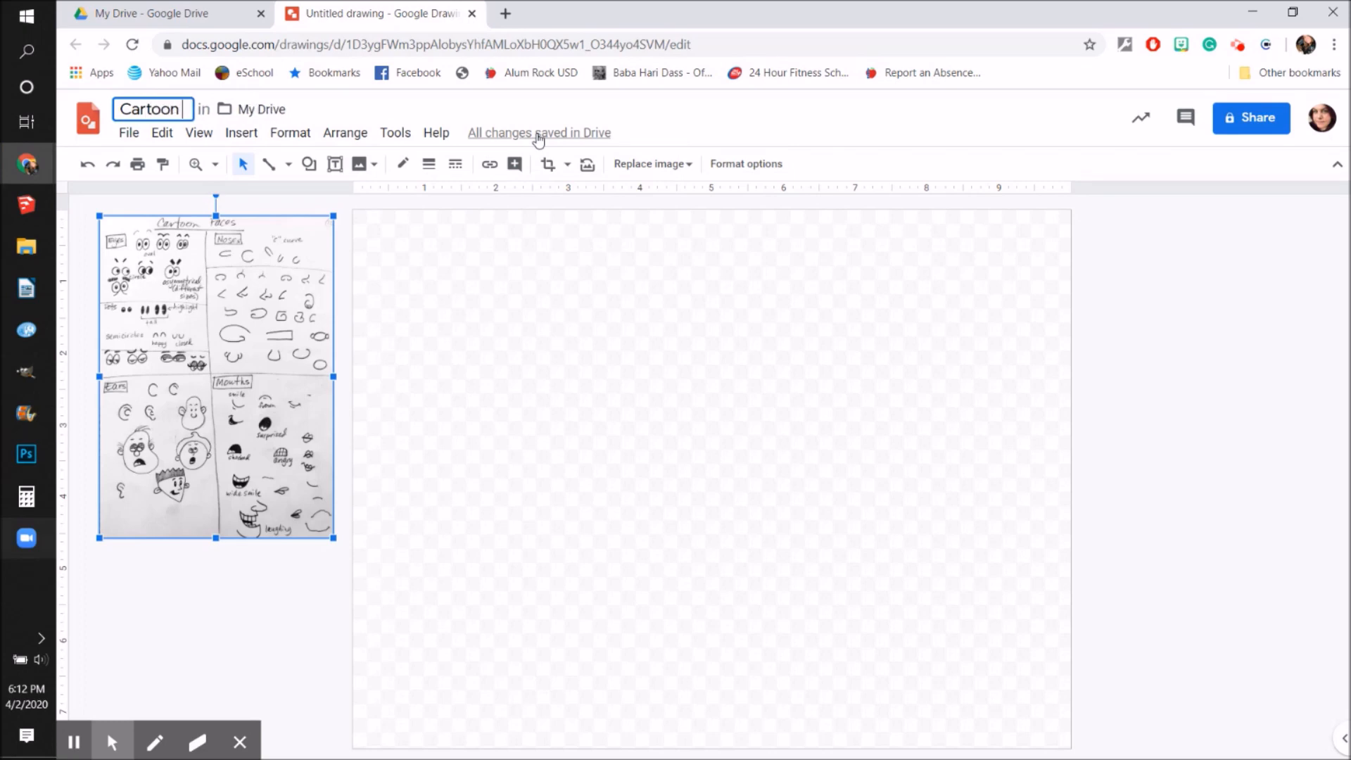
{"action": "type", "text": "Characters"}
{"action": "key", "text": "Return"}
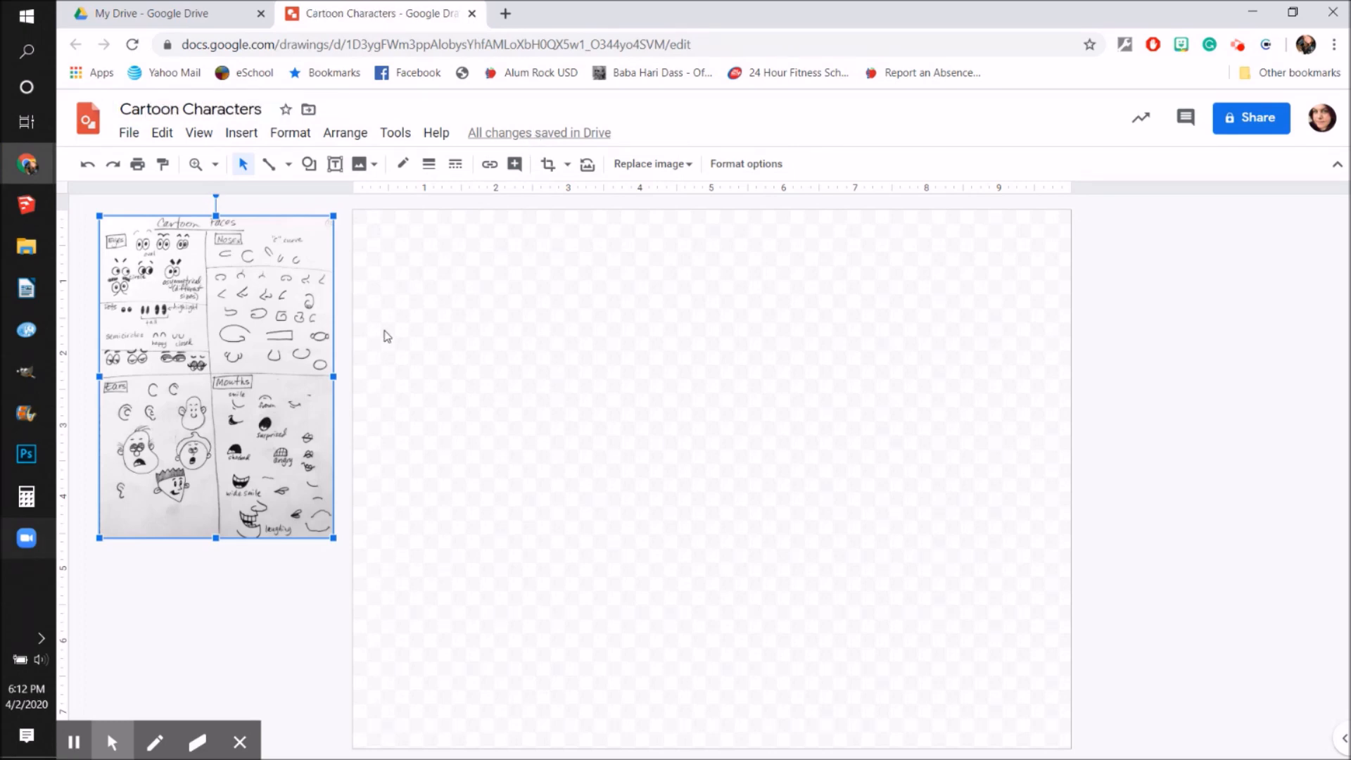
Step: Enlarge the Cartoon Faces reference image for a closer view, and shrink it back to fit beside the canvas
{"action": "left_click_drag", "start_coordinate": [335, 539], "coordinate": [442, 663]}
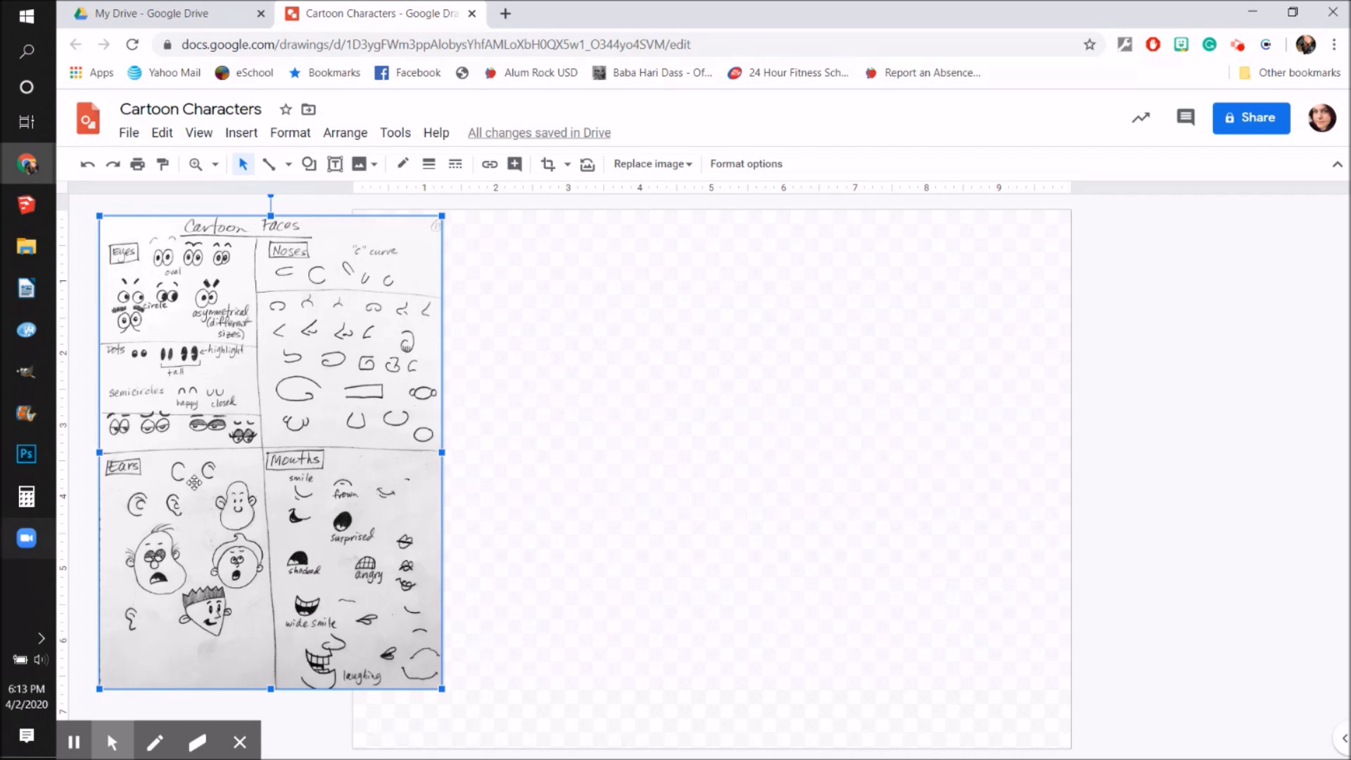
{"action": "left_click_drag", "start_coordinate": [442, 690], "coordinate": [280, 540]}
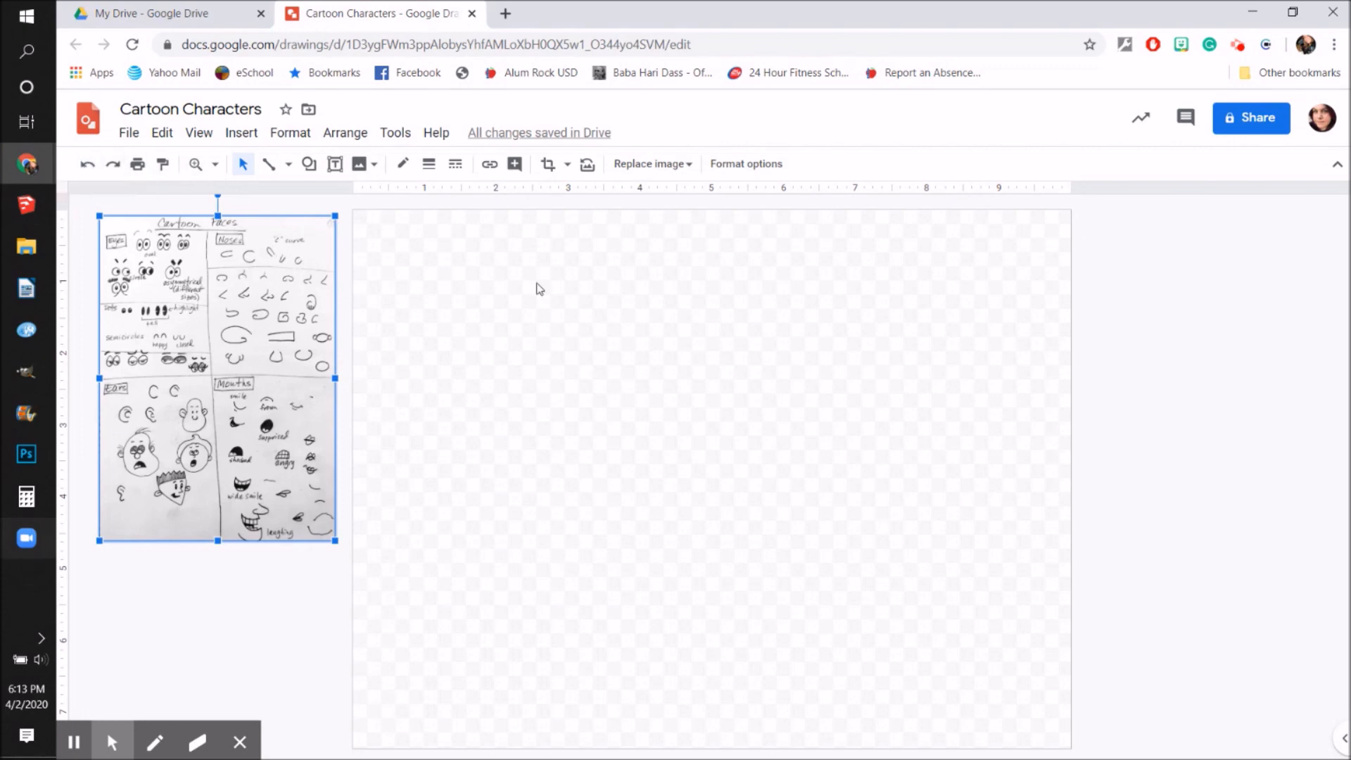
{"action": "left_click", "coordinate": [683, 264]}
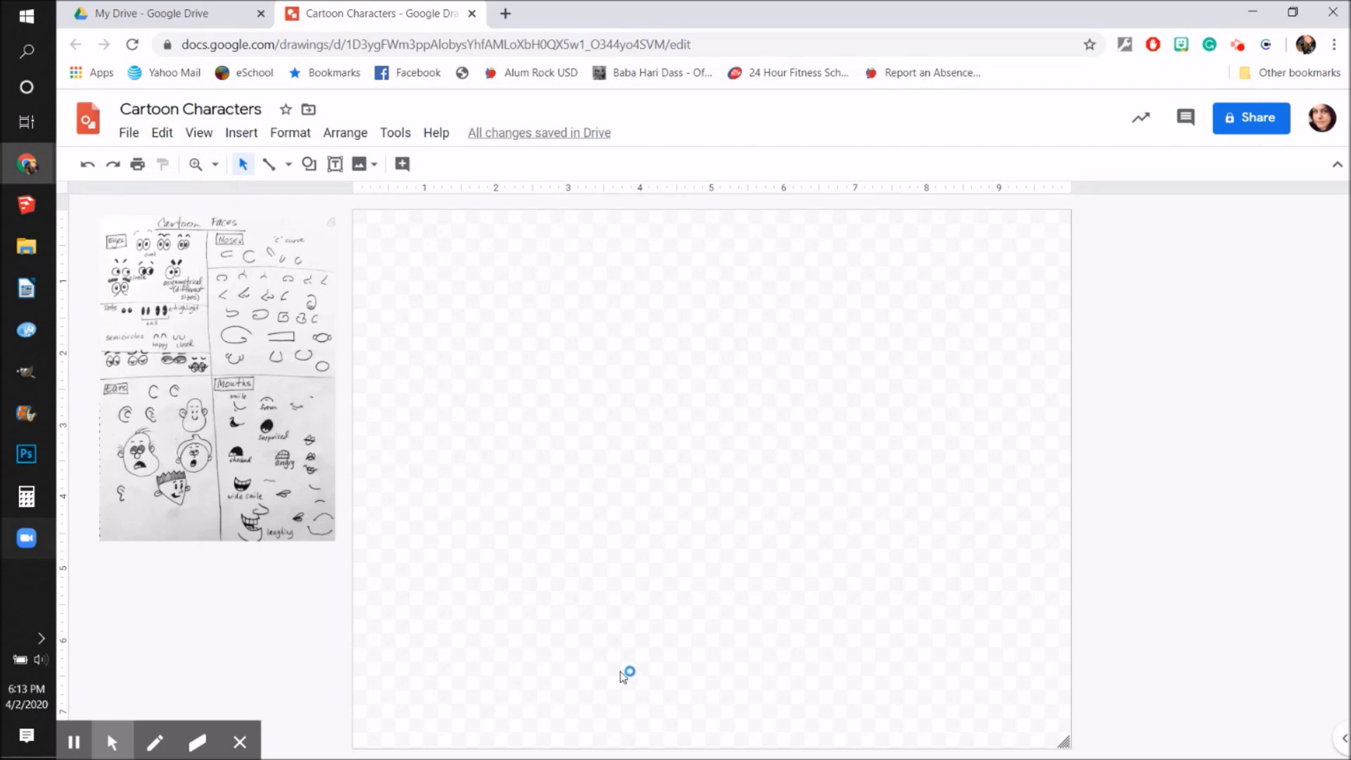
Step: Examine the available zoom levels, line types, shape categories and image sources without inserting anything
{"action": "left_click", "coordinate": [217, 166]}
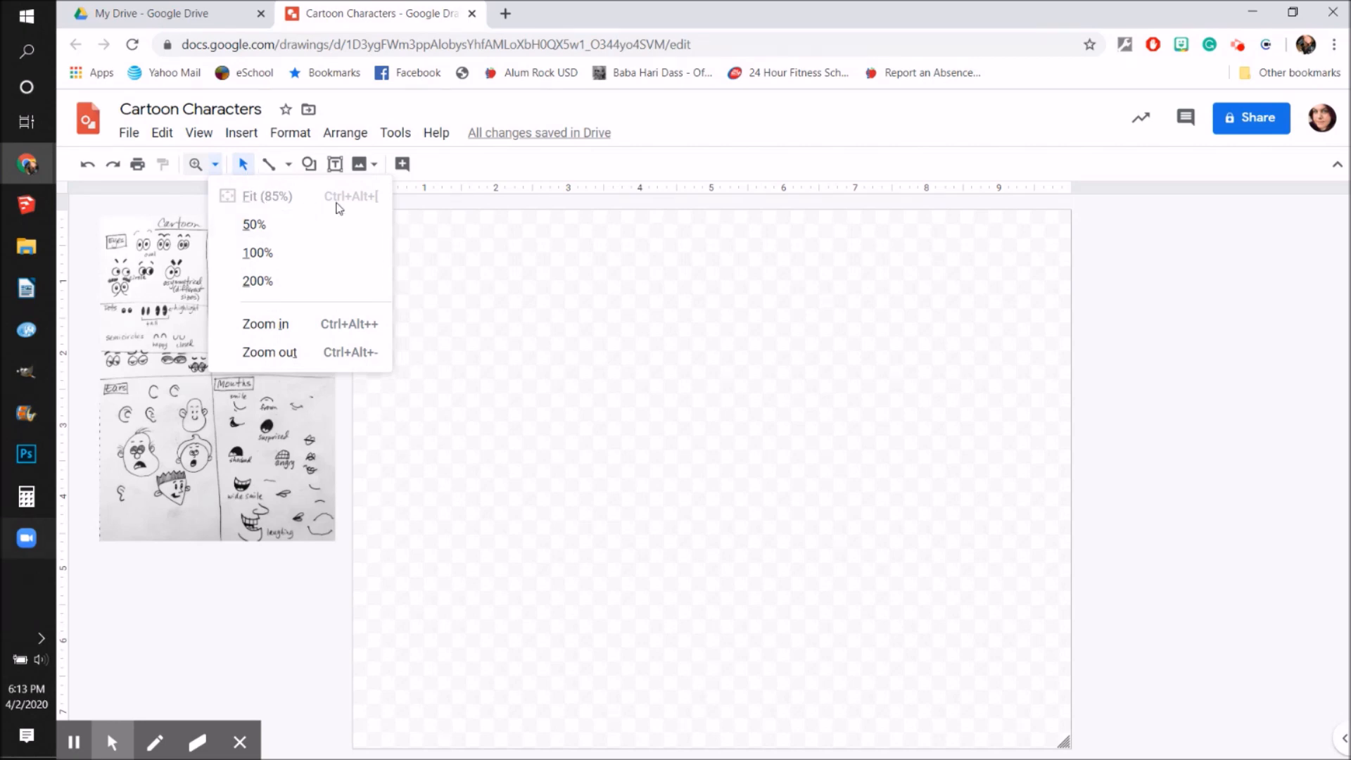
{"action": "left_click", "coordinate": [461, 254]}
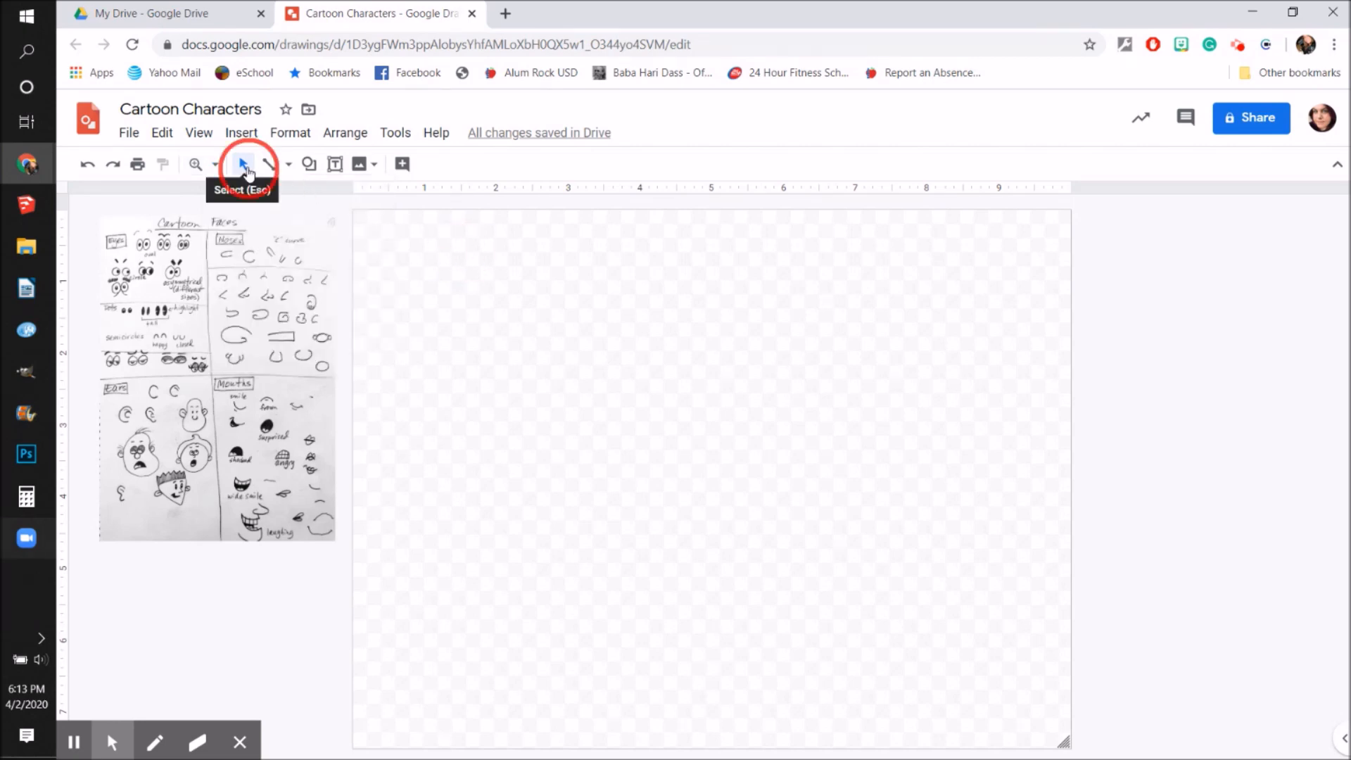
{"action": "left_click", "coordinate": [288, 166]}
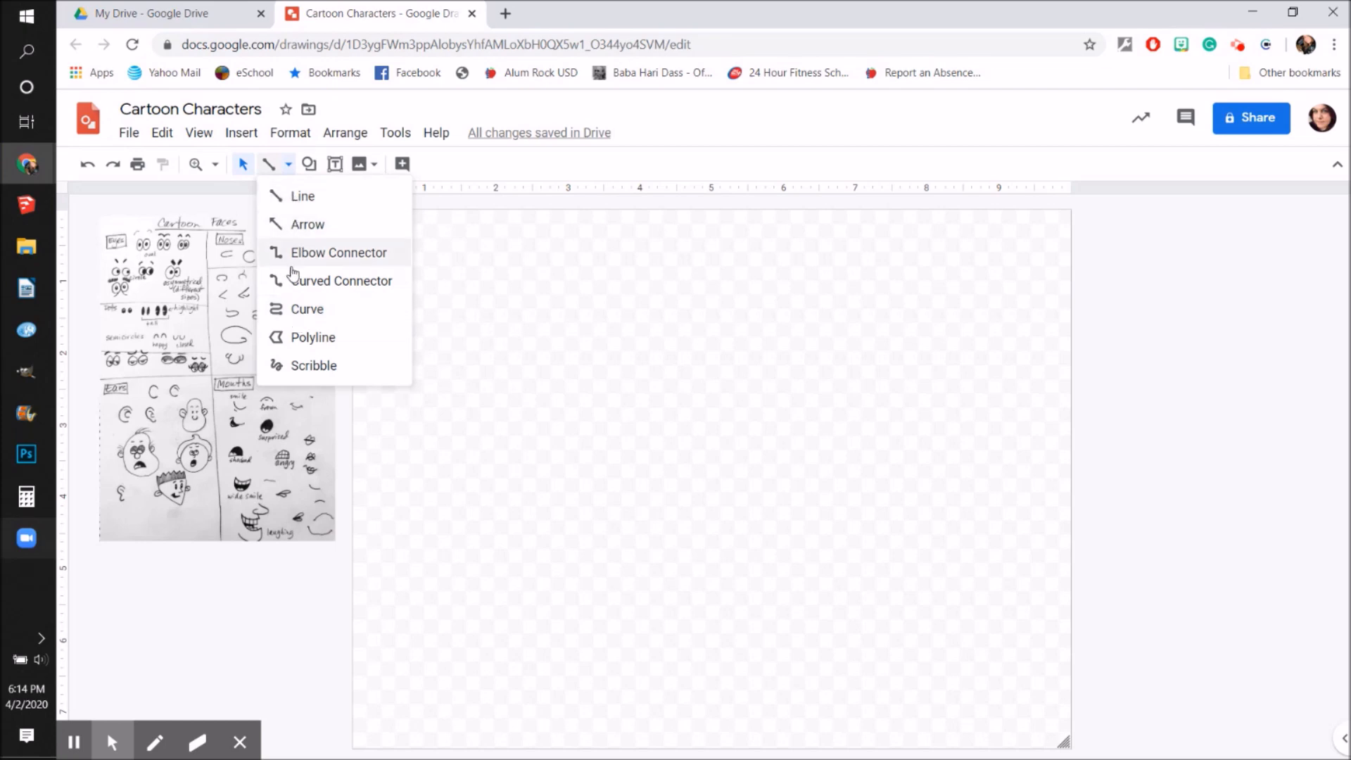
{"action": "left_click", "coordinate": [309, 165]}
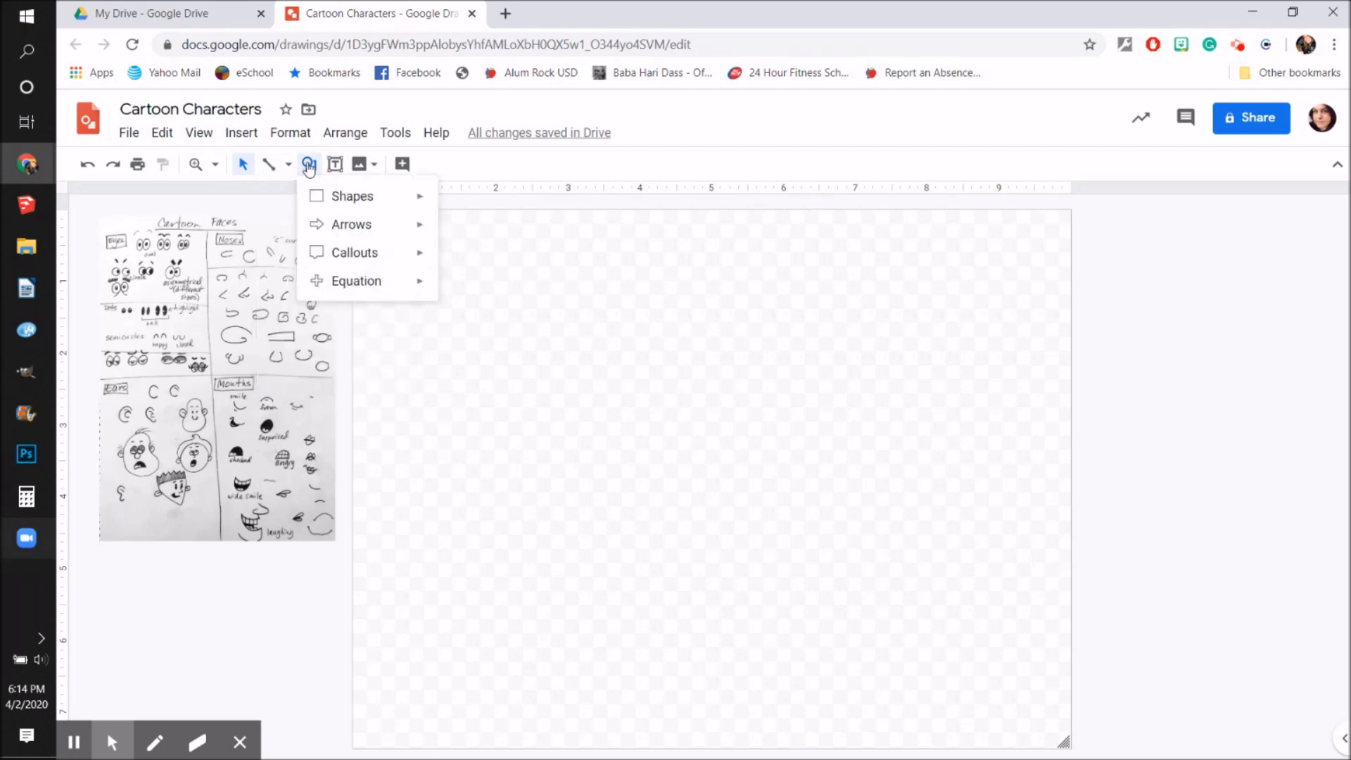
{"action": "mouse_move", "coordinate": [326, 201]}
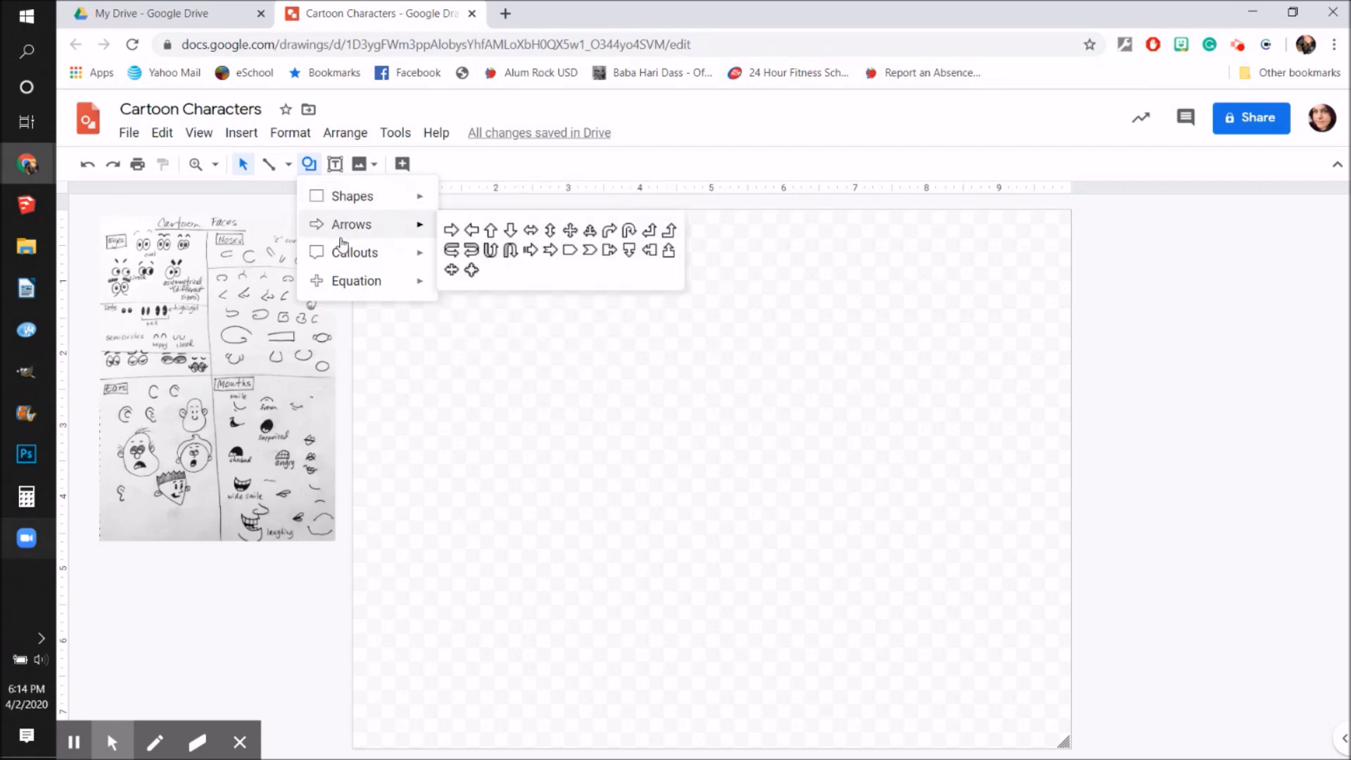
{"action": "mouse_move", "coordinate": [342, 257]}
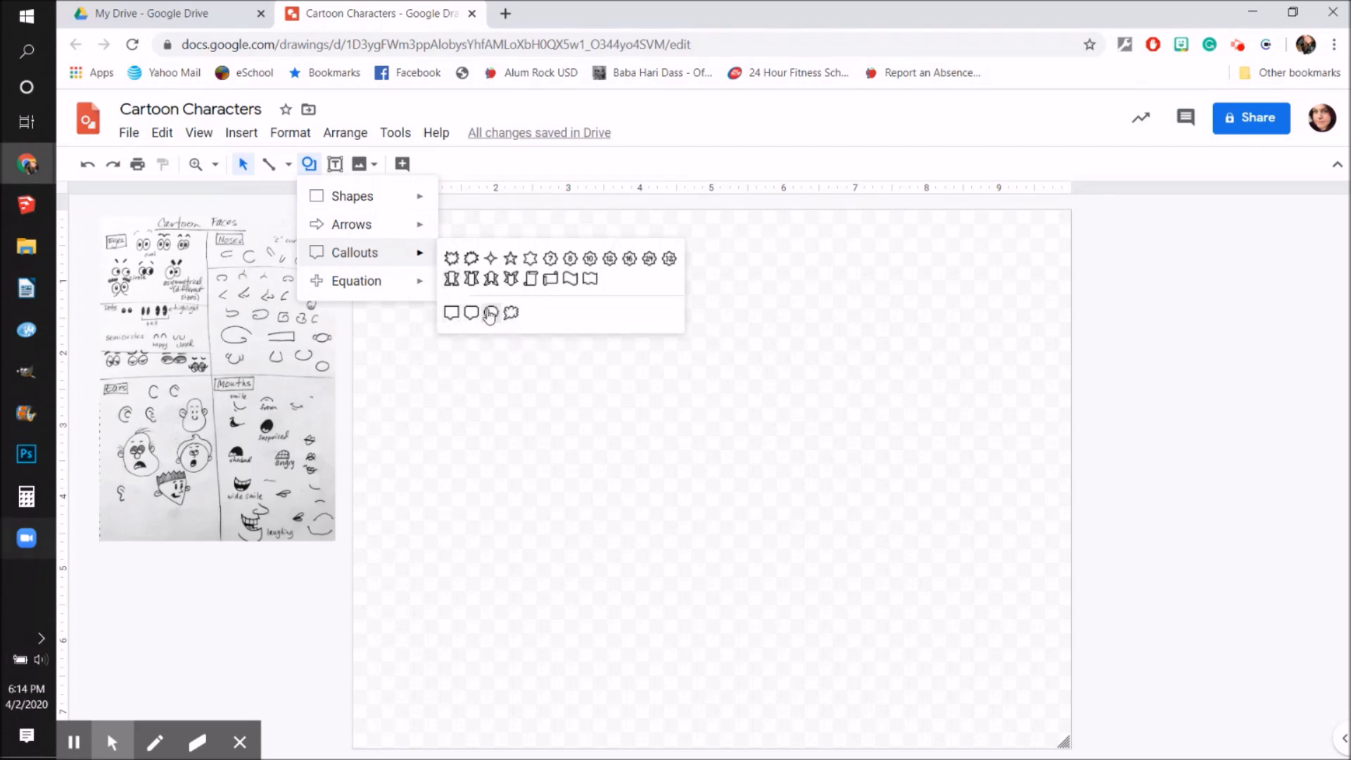
{"action": "mouse_move", "coordinate": [399, 289]}
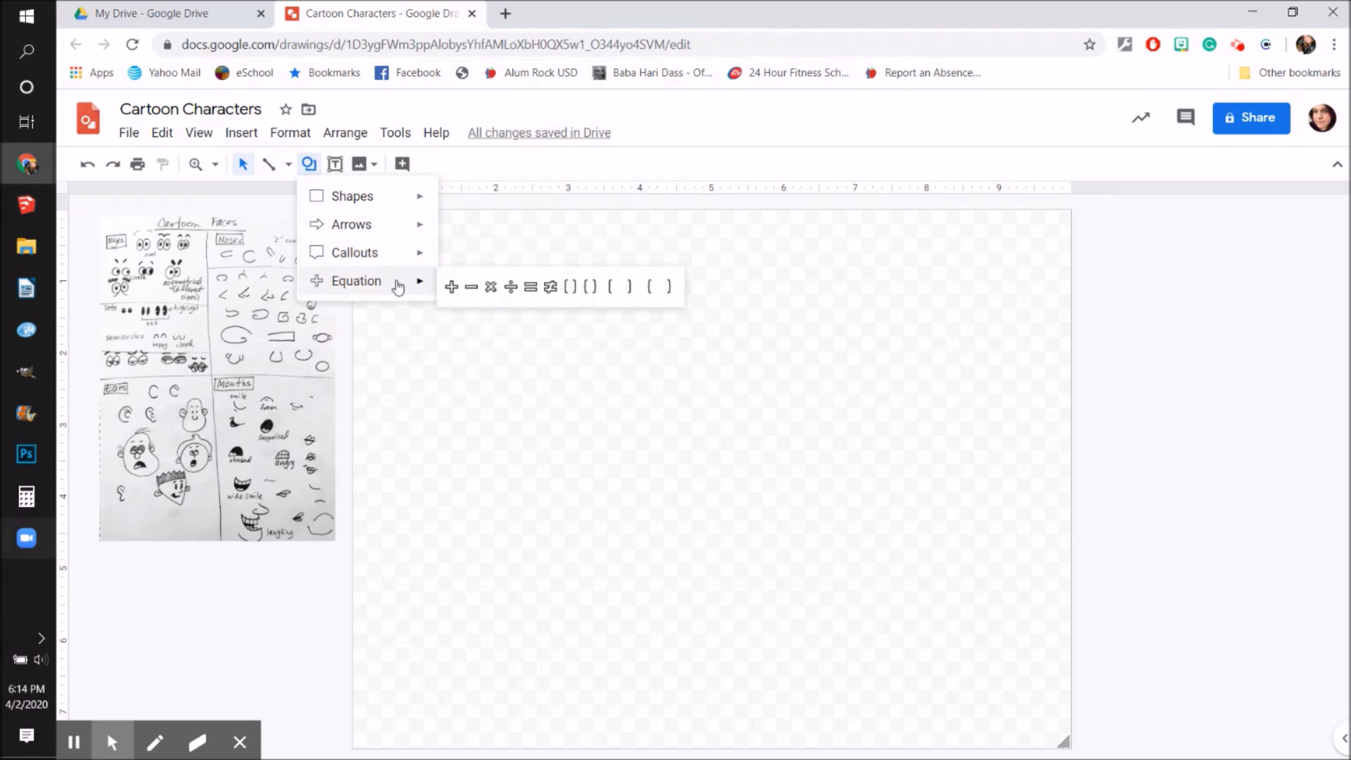
{"action": "left_click", "coordinate": [476, 230]}
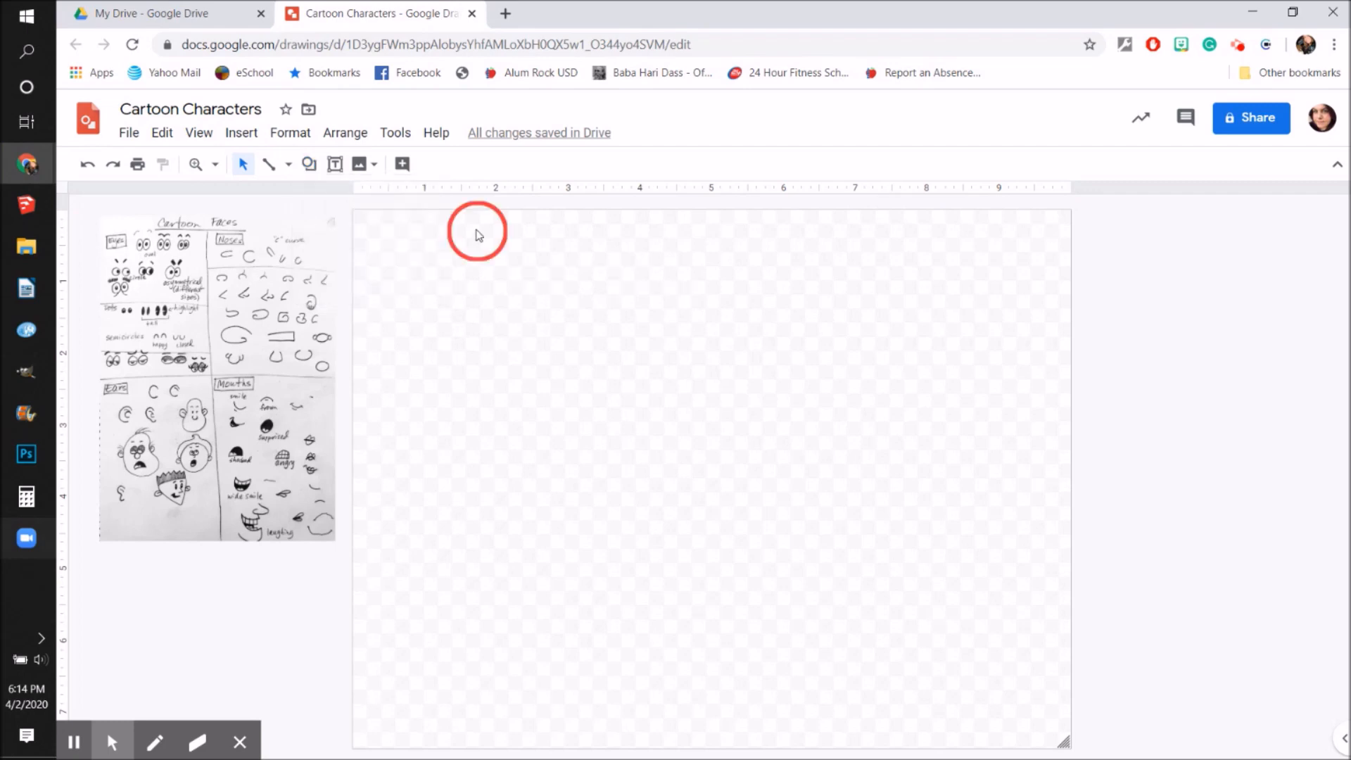
{"action": "left_click", "coordinate": [371, 166]}
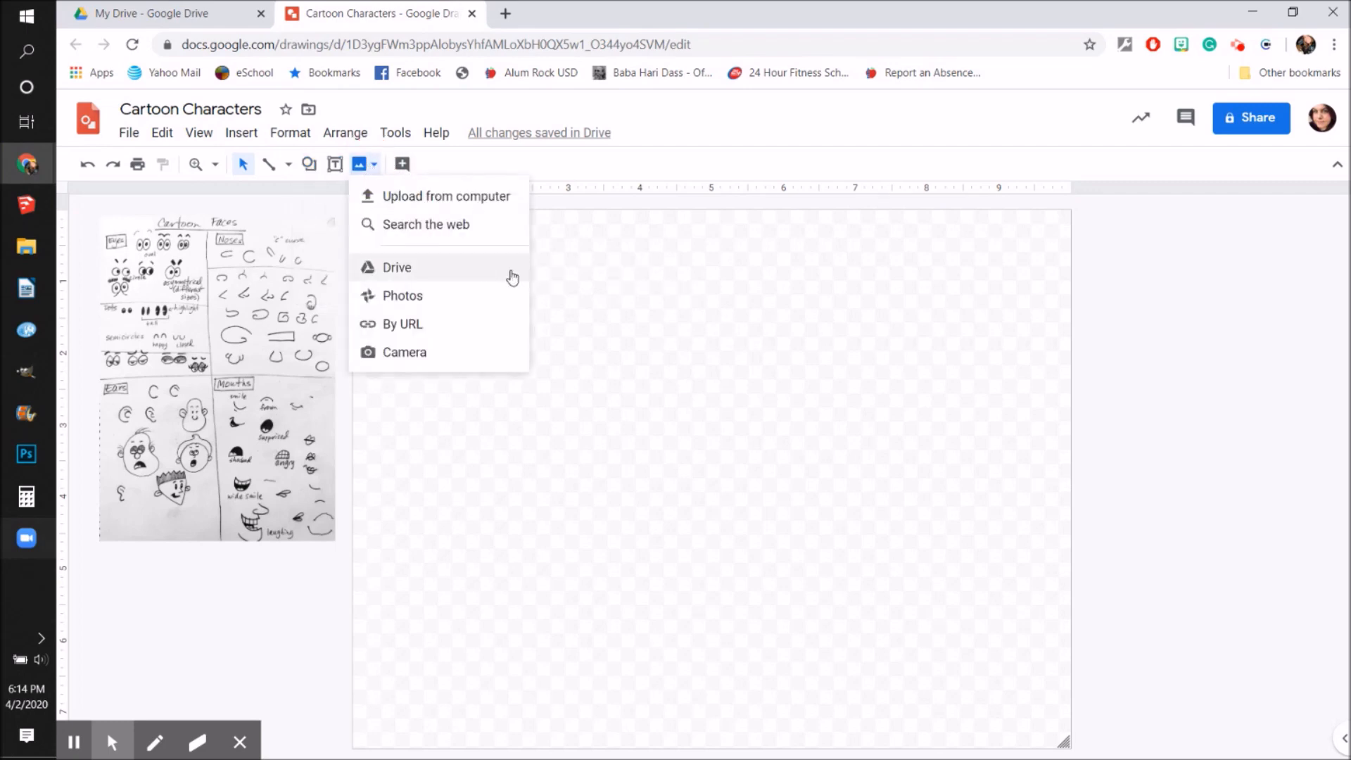
{"action": "left_click", "coordinate": [619, 257]}
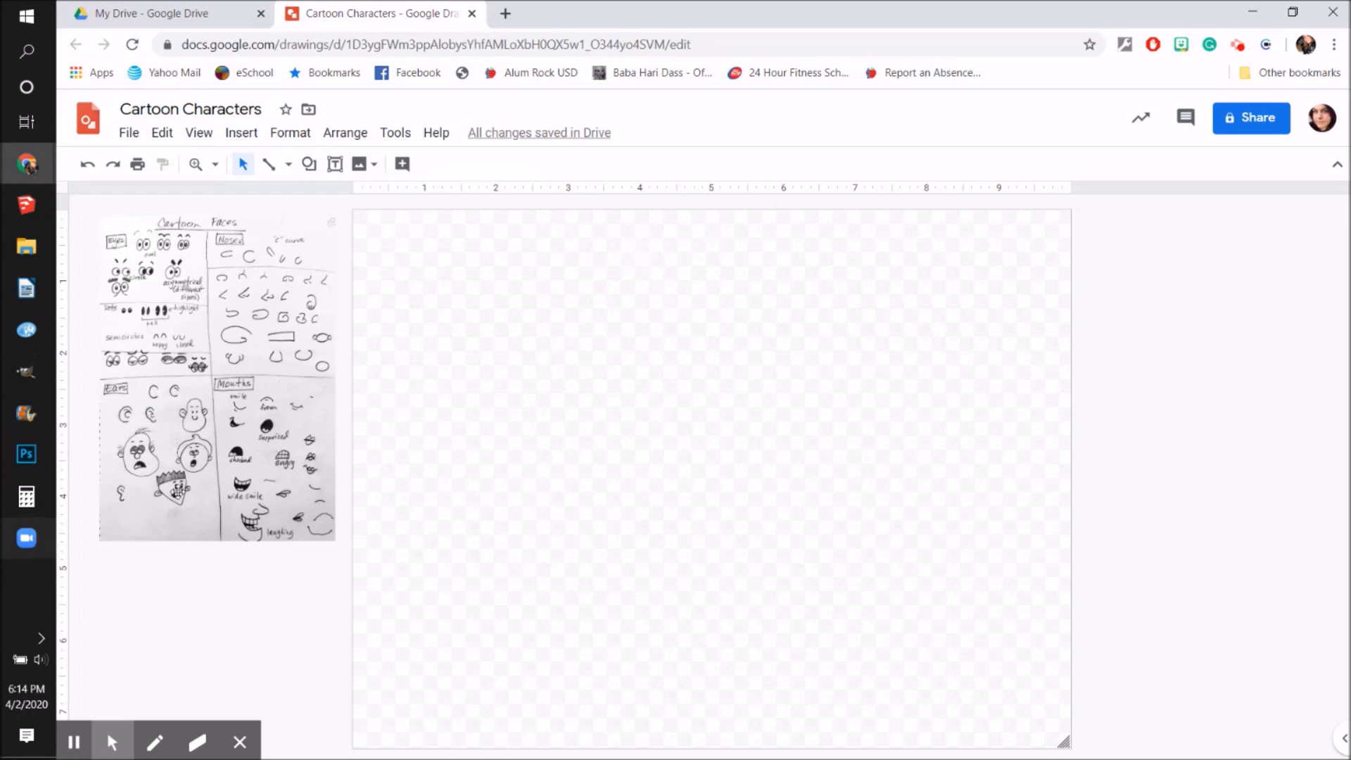
Step: Zoom in on the cartoon faces in the reference image's Ears section, and zoom out one level
{"action": "left_click", "coordinate": [192, 164]}
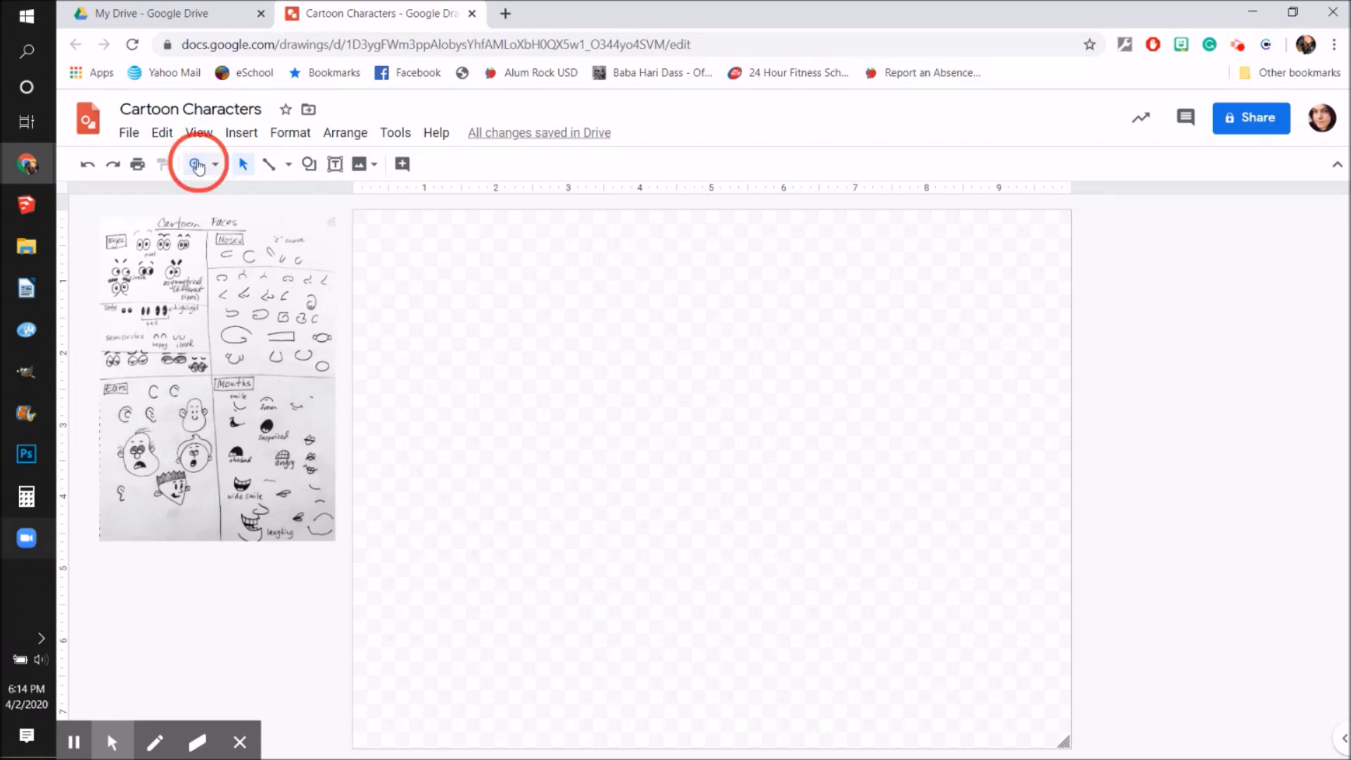
{"action": "left_click", "coordinate": [144, 454]}
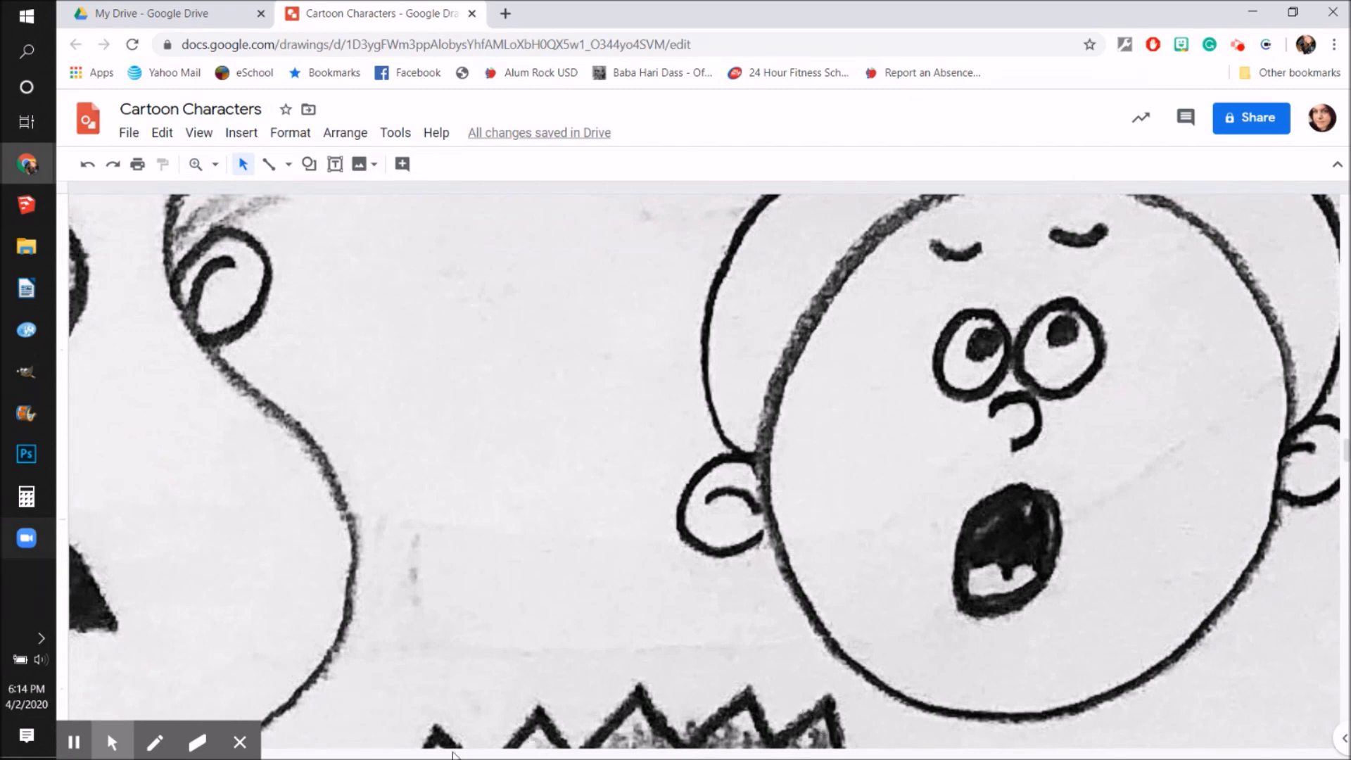
{"action": "left_click", "coordinate": [240, 742]}
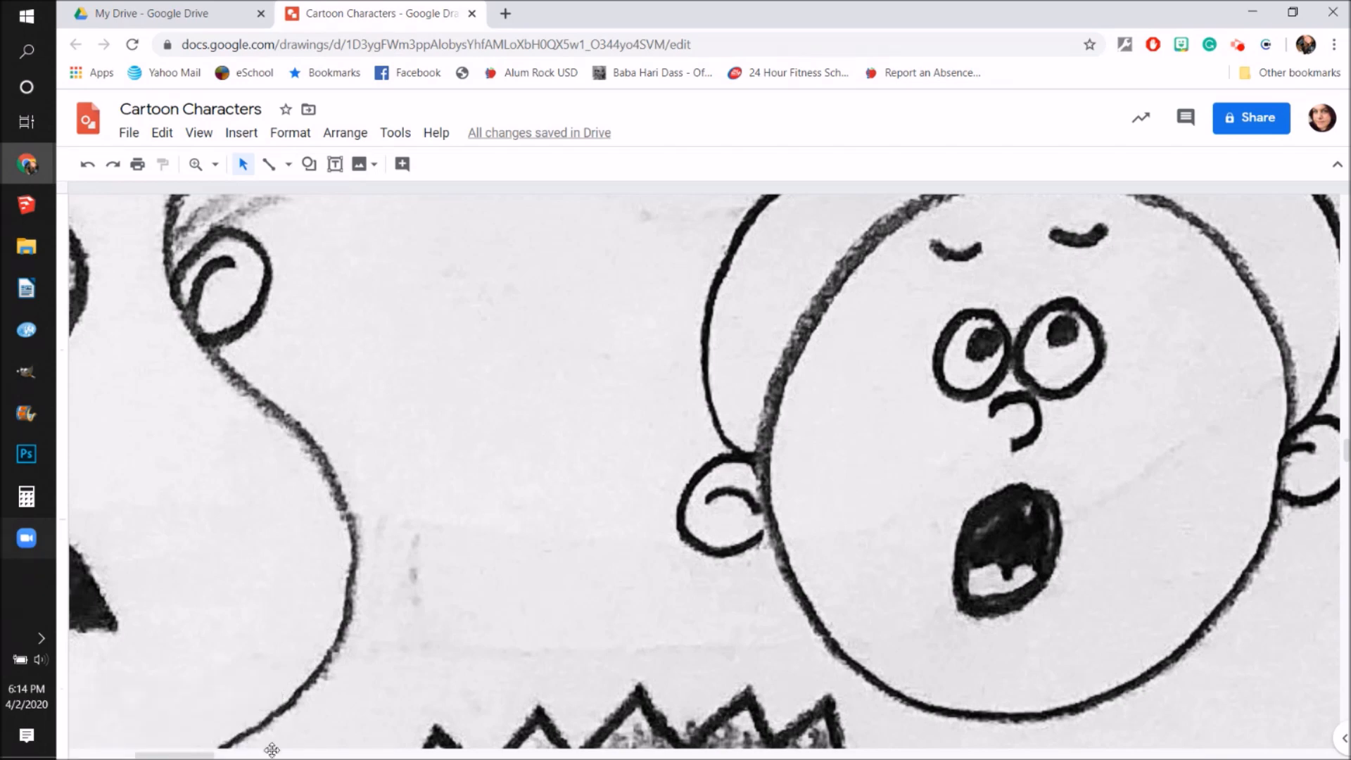
{"action": "left_click_drag", "start_coordinate": [202, 755], "coordinate": [168, 755]}
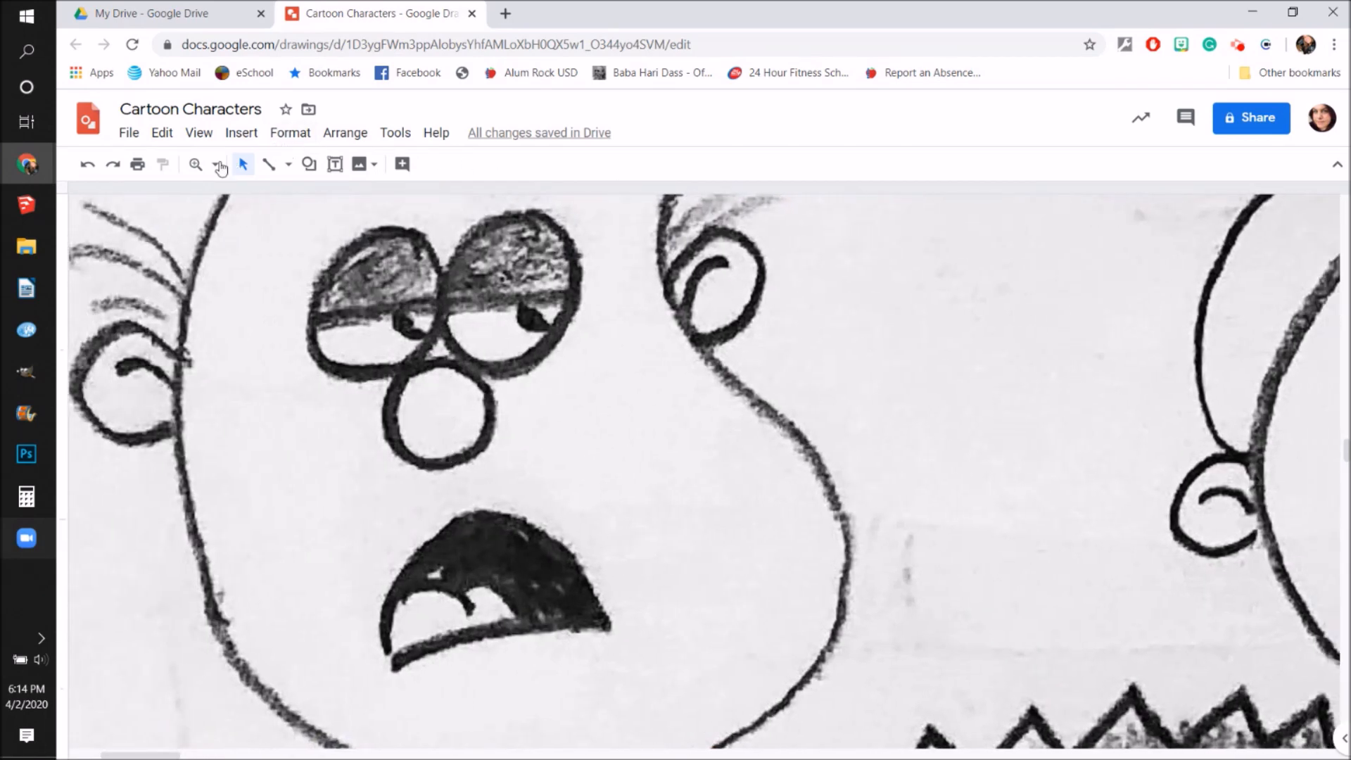
{"action": "left_click", "coordinate": [215, 165]}
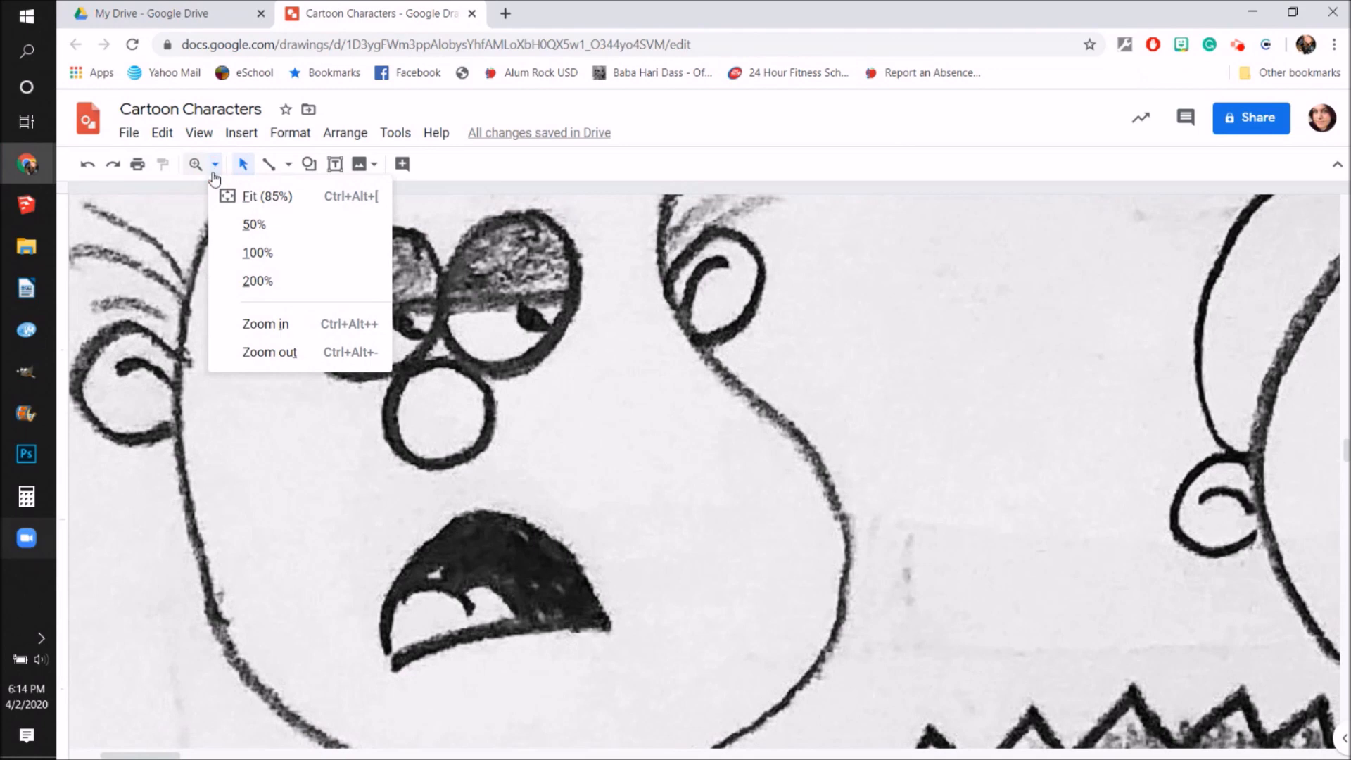
{"action": "left_click", "coordinate": [267, 354]}
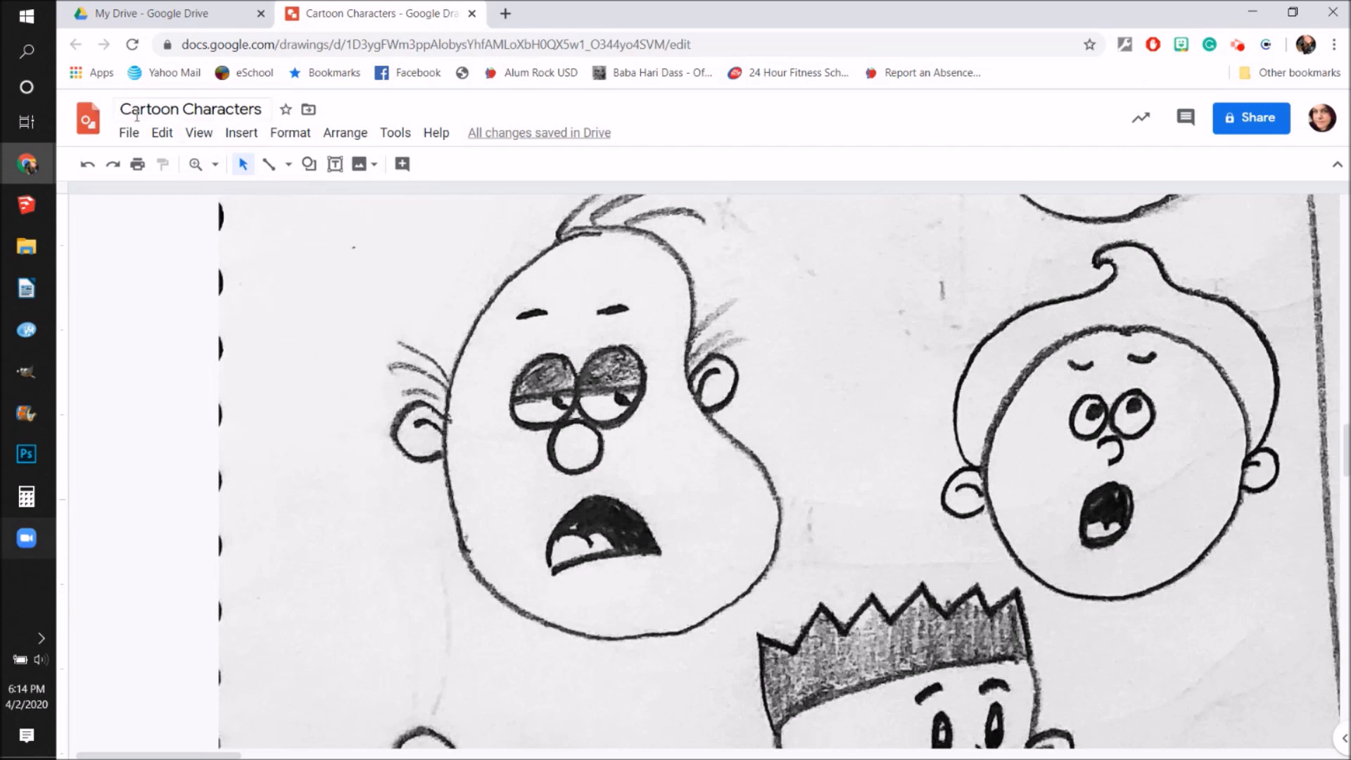
Step: Place an oval over the large bean-shaped face in the reference image, aligned with the top of its head
{"action": "left_click", "coordinate": [312, 166]}
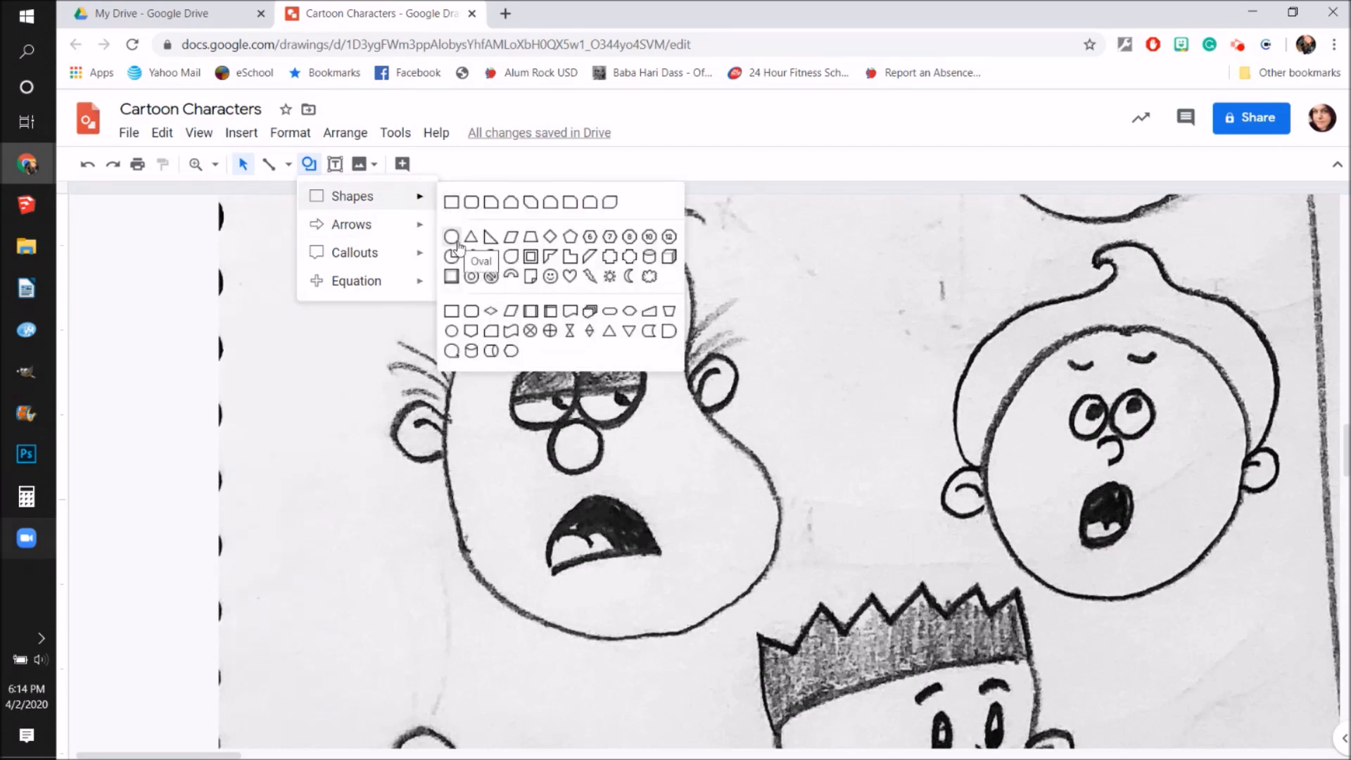
{"action": "left_click", "coordinate": [453, 238]}
{"action": "left_click_drag", "start_coordinate": [433, 238], "coordinate": [796, 644]}
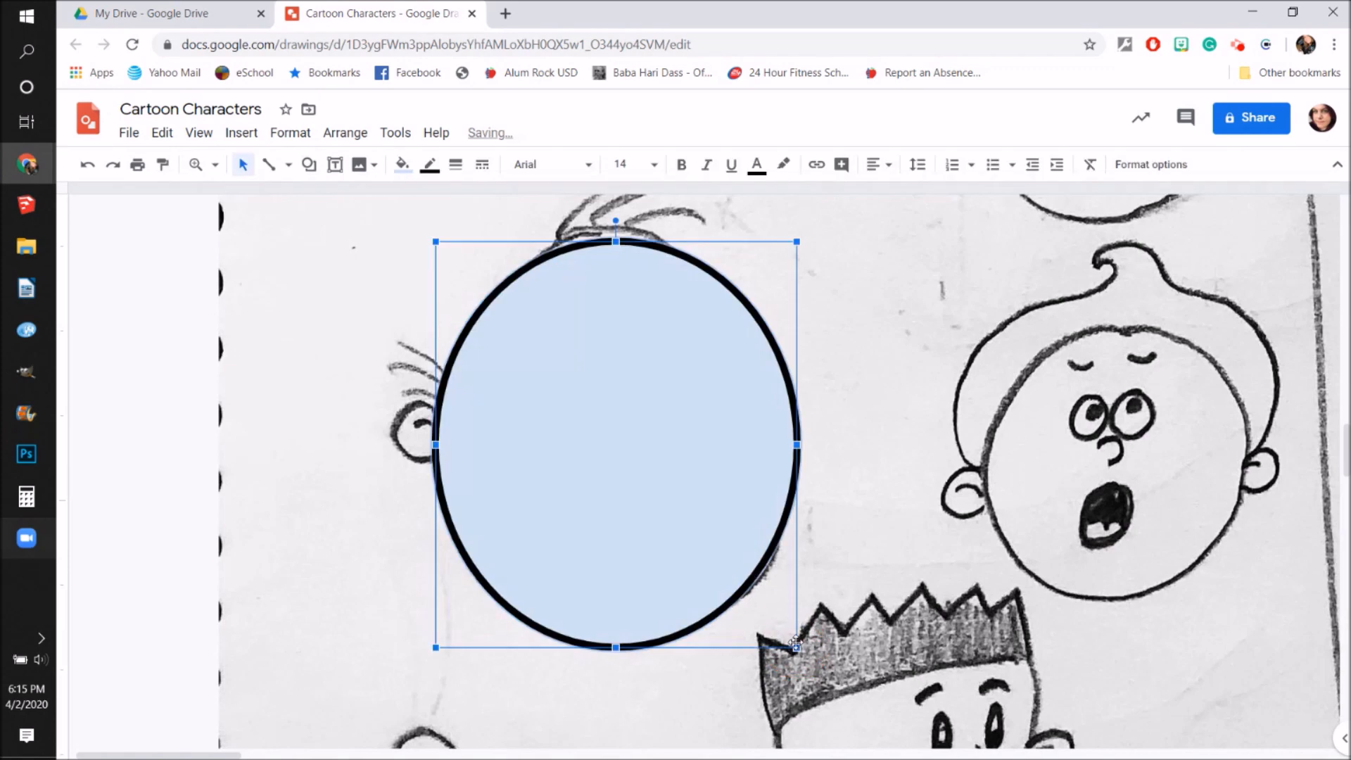
{"action": "left_click_drag", "start_coordinate": [616, 240], "coordinate": [614, 230]}
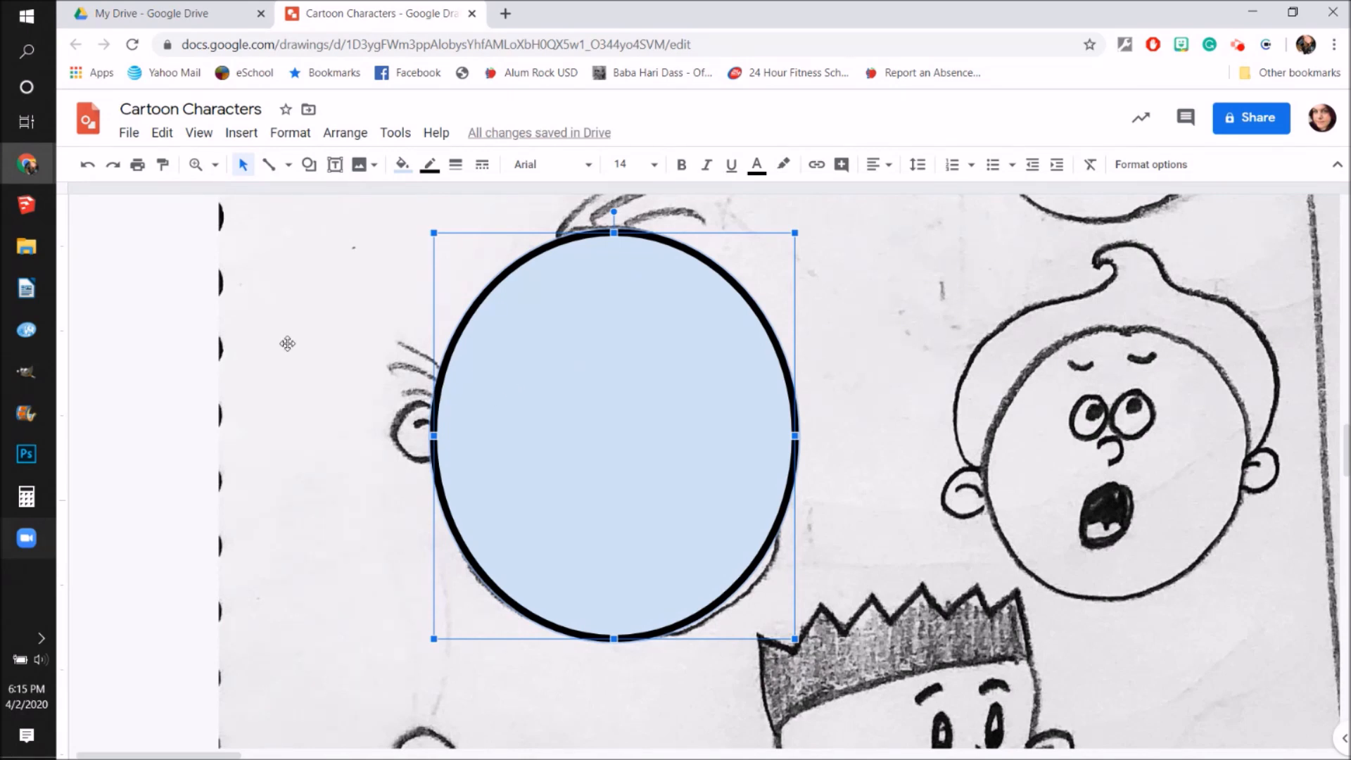
Step: Trace around the oval with the Curve tool, placing points along its outline and closing the shape at its top
{"action": "left_click", "coordinate": [289, 165]}
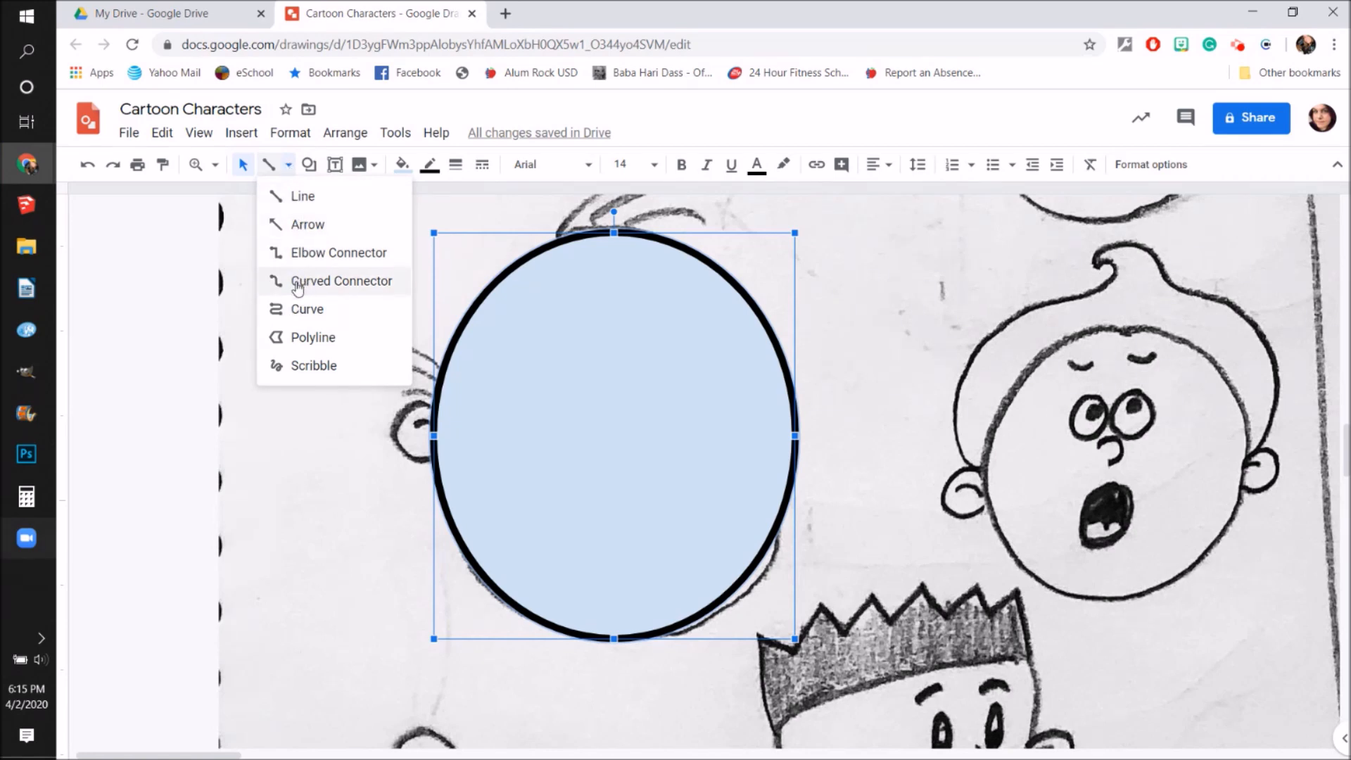
{"action": "left_click", "coordinate": [307, 309]}
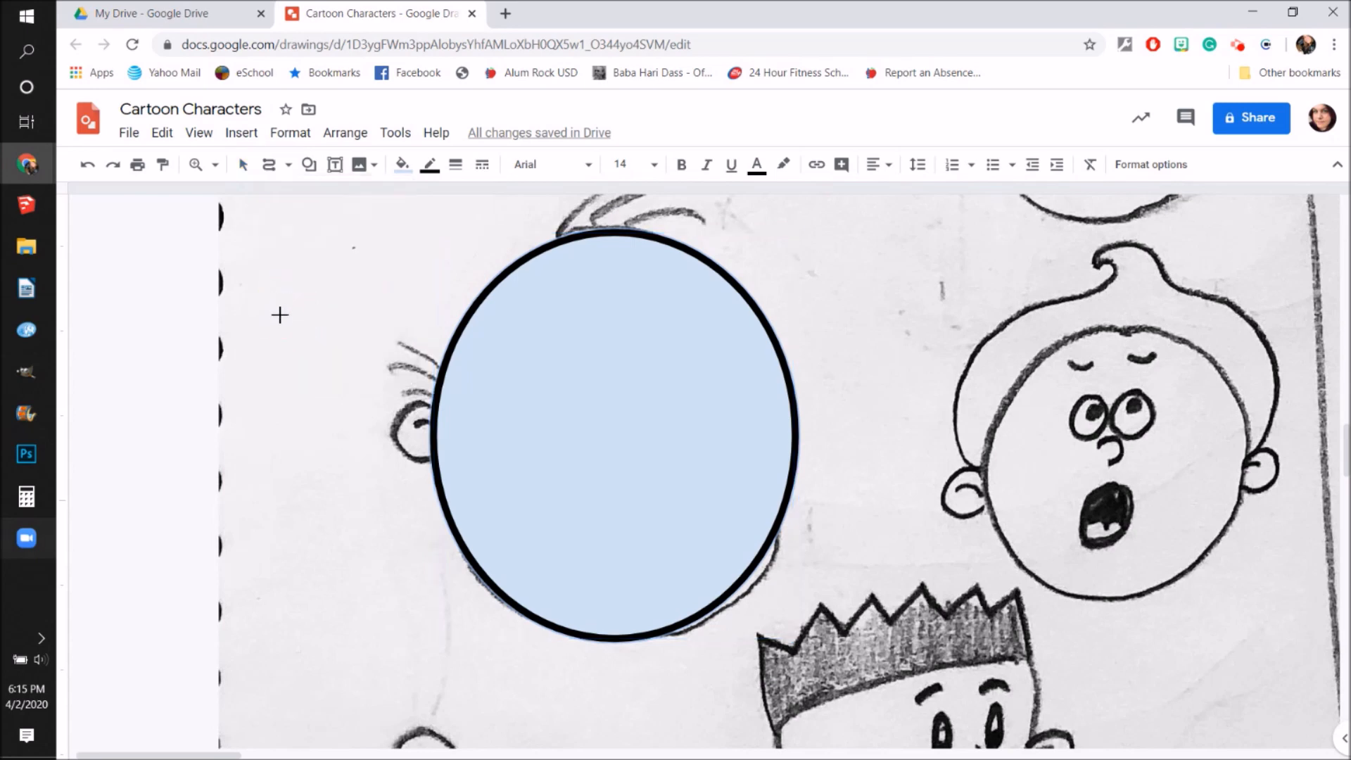
{"action": "left_click", "coordinate": [612, 232]}
{"action": "left_click", "coordinate": [505, 270]}
{"action": "left_click", "coordinate": [447, 360]}
{"action": "left_click", "coordinate": [433, 466]}
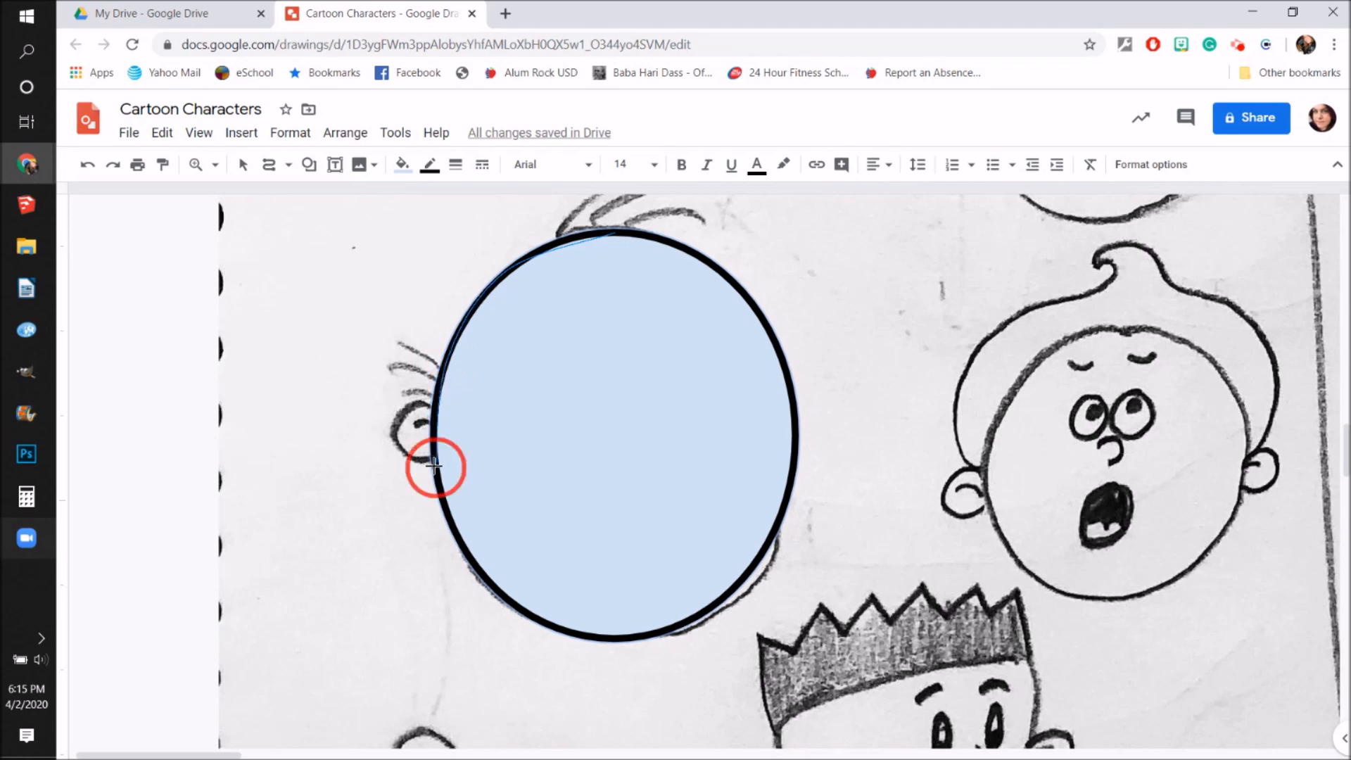
{"action": "left_click", "coordinate": [487, 590]}
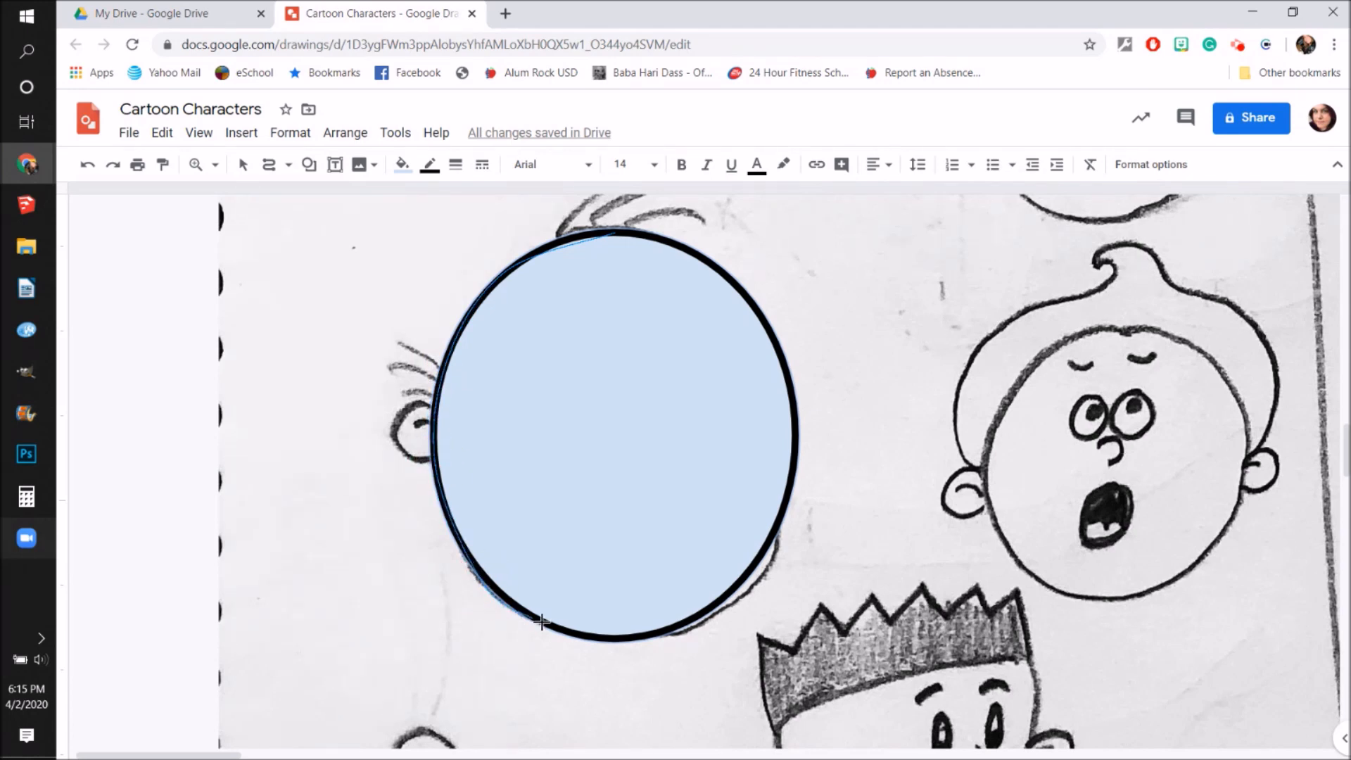
{"action": "left_click", "coordinate": [579, 636]}
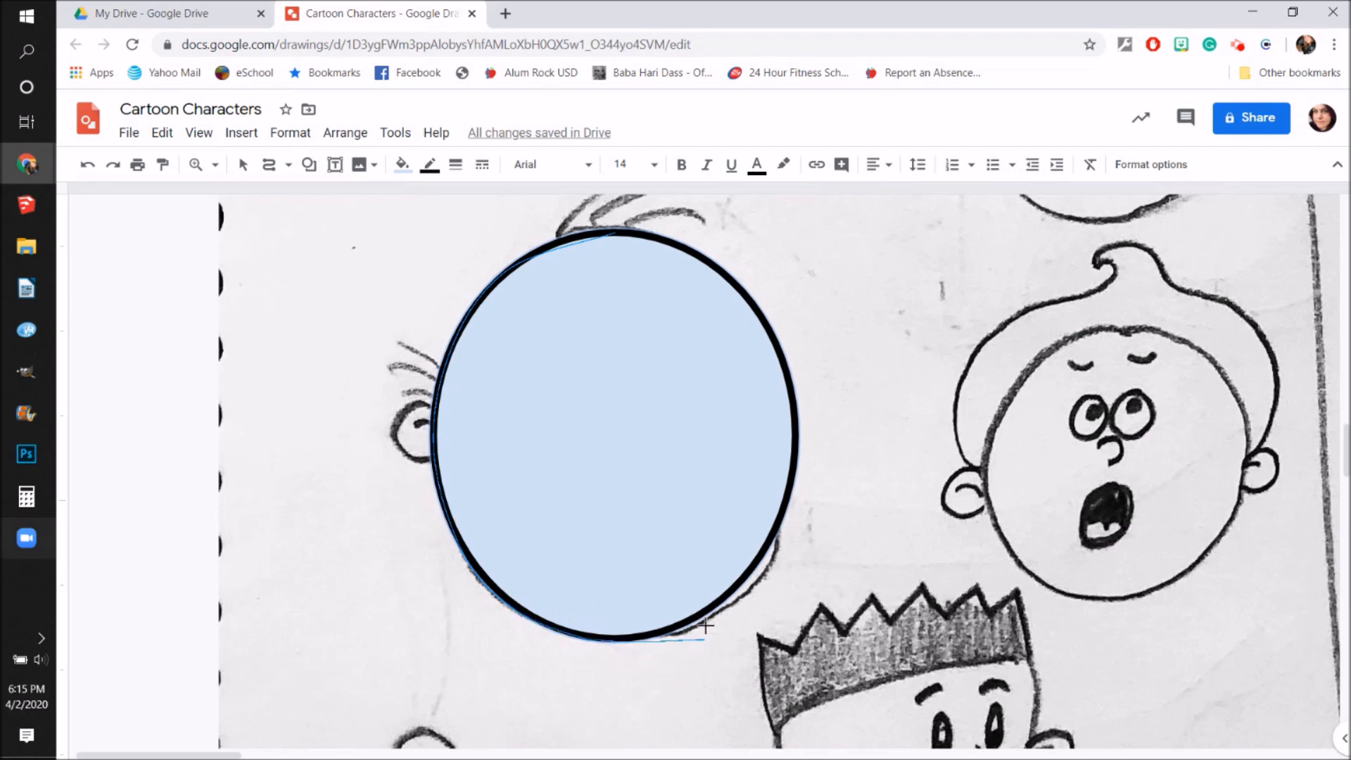
{"action": "left_click", "coordinate": [681, 623]}
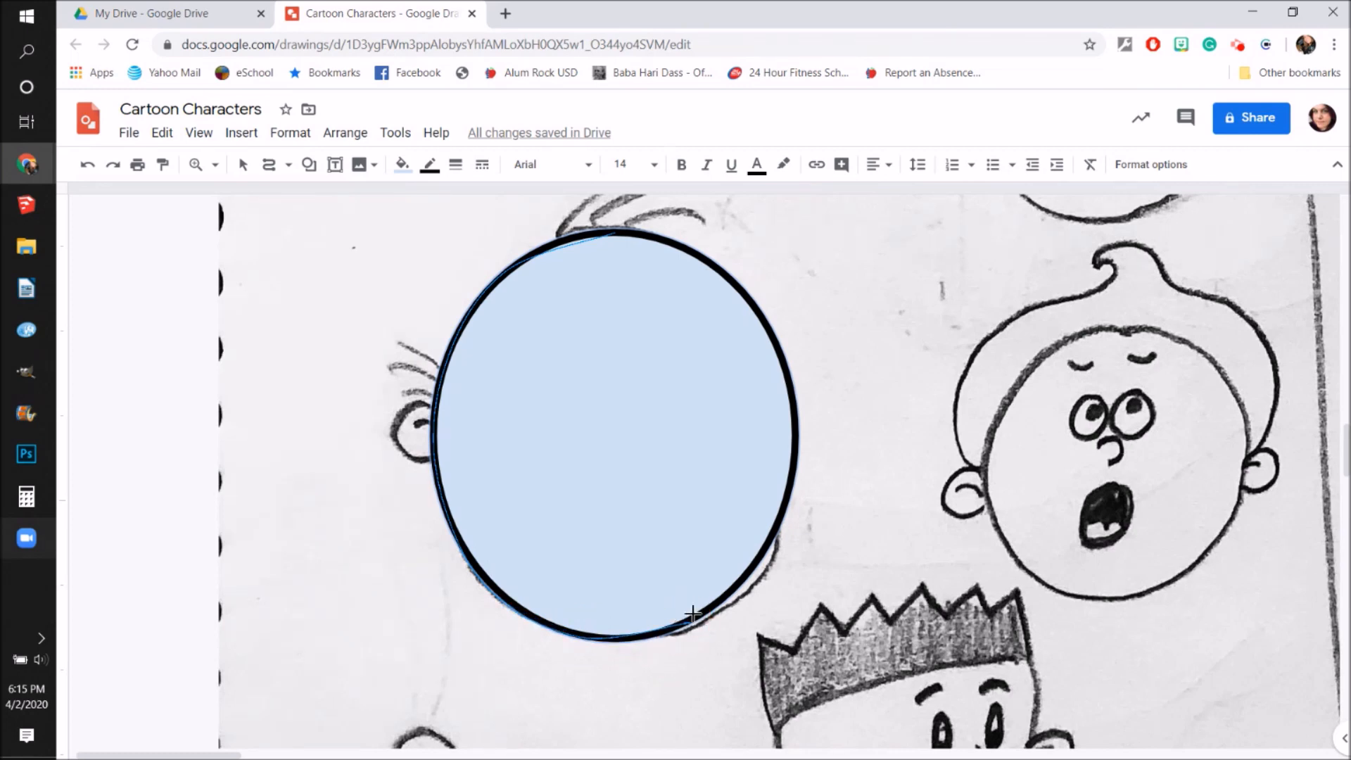
{"action": "left_click", "coordinate": [775, 529]}
{"action": "left_click", "coordinate": [798, 415]}
{"action": "left_click", "coordinate": [742, 290]}
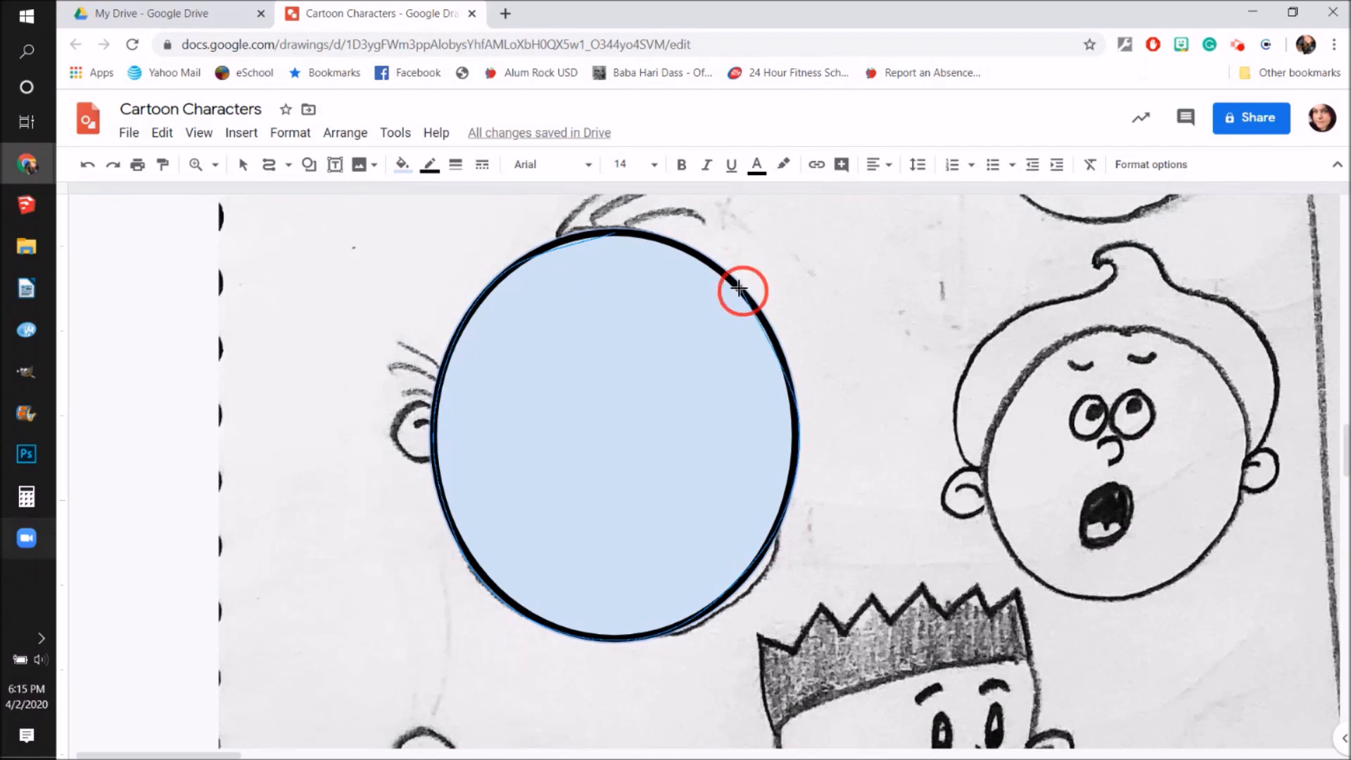
{"action": "left_click", "coordinate": [653, 238]}
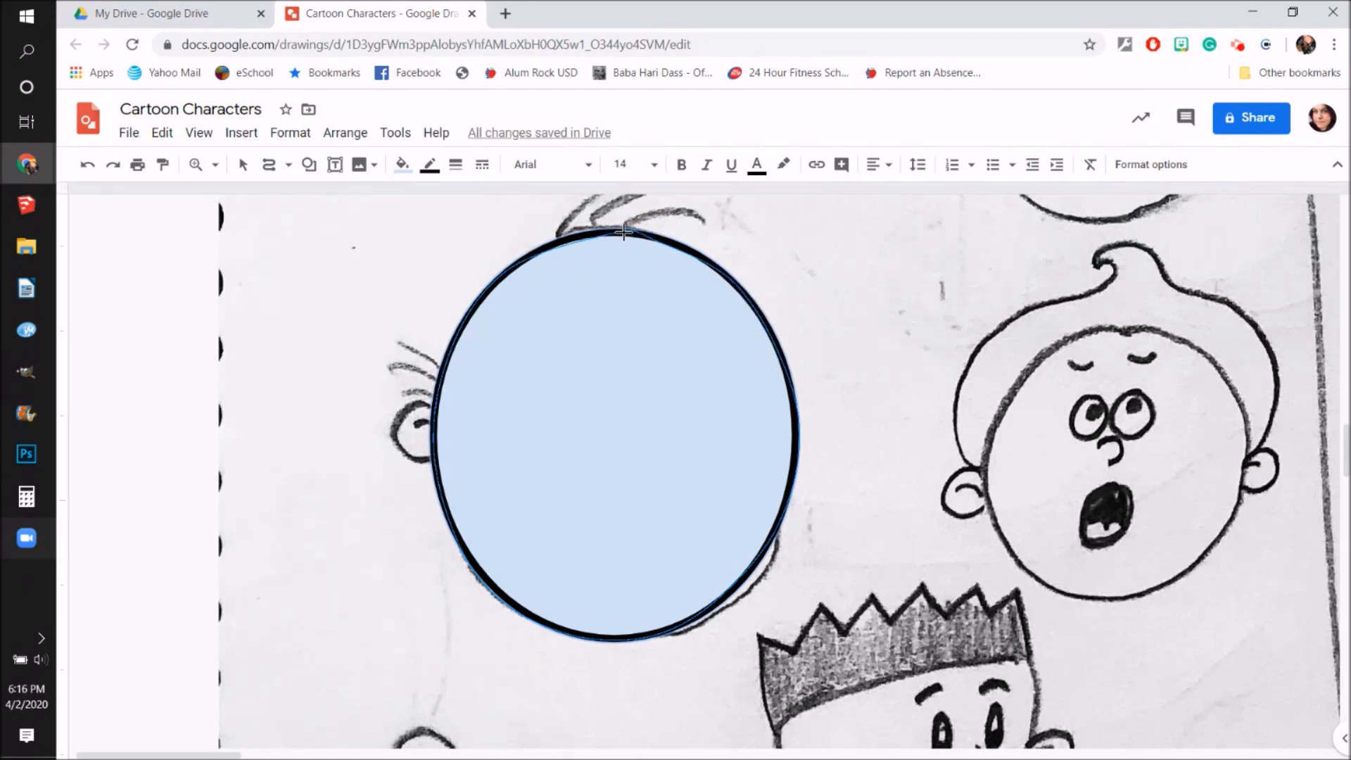
{"action": "left_click", "coordinate": [614, 231]}
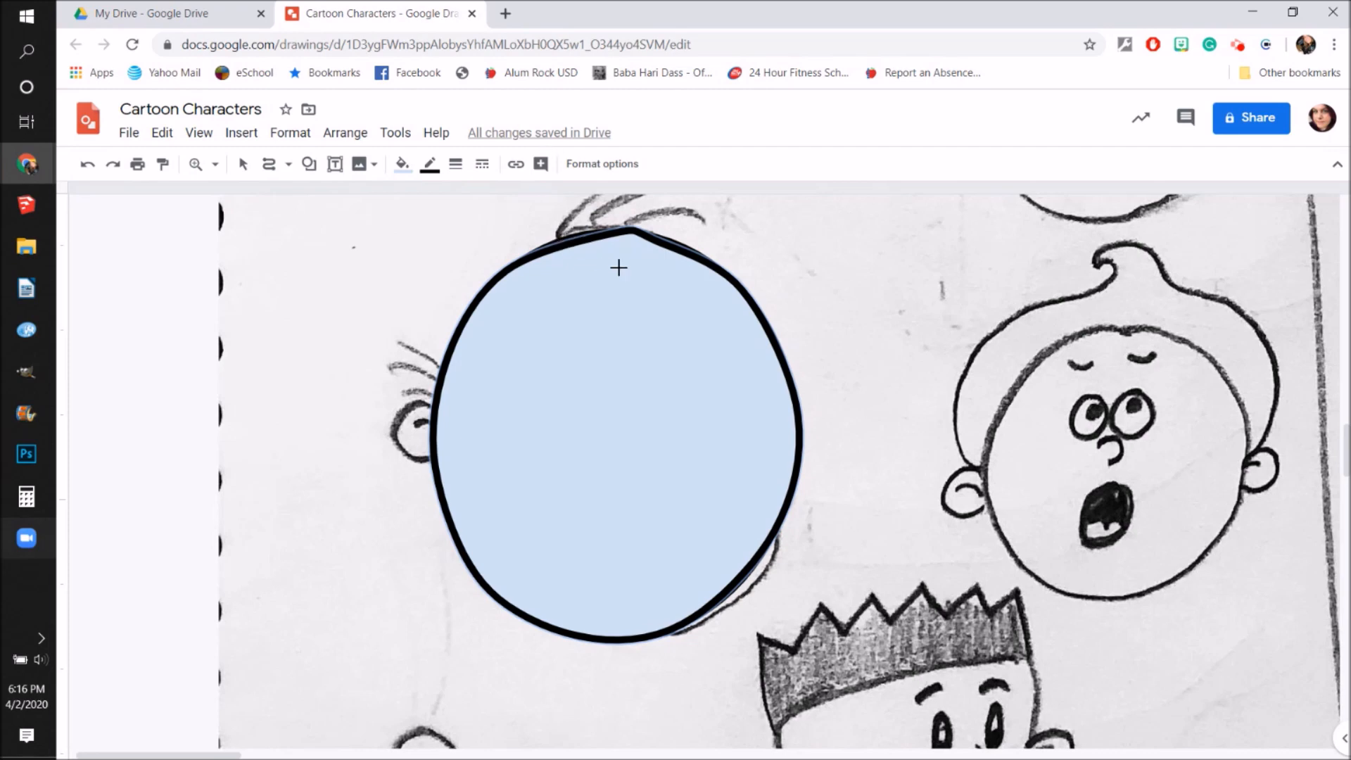
Step: Move the traced shape to the left of the oval and delete the original oval
{"action": "left_click", "coordinate": [242, 164]}
{"action": "left_click", "coordinate": [700, 313]}
{"action": "left_click", "coordinate": [657, 333]}
{"action": "left_click_drag", "start_coordinate": [658, 334], "coordinate": [406, 314]}
{"action": "left_click", "coordinate": [625, 312]}
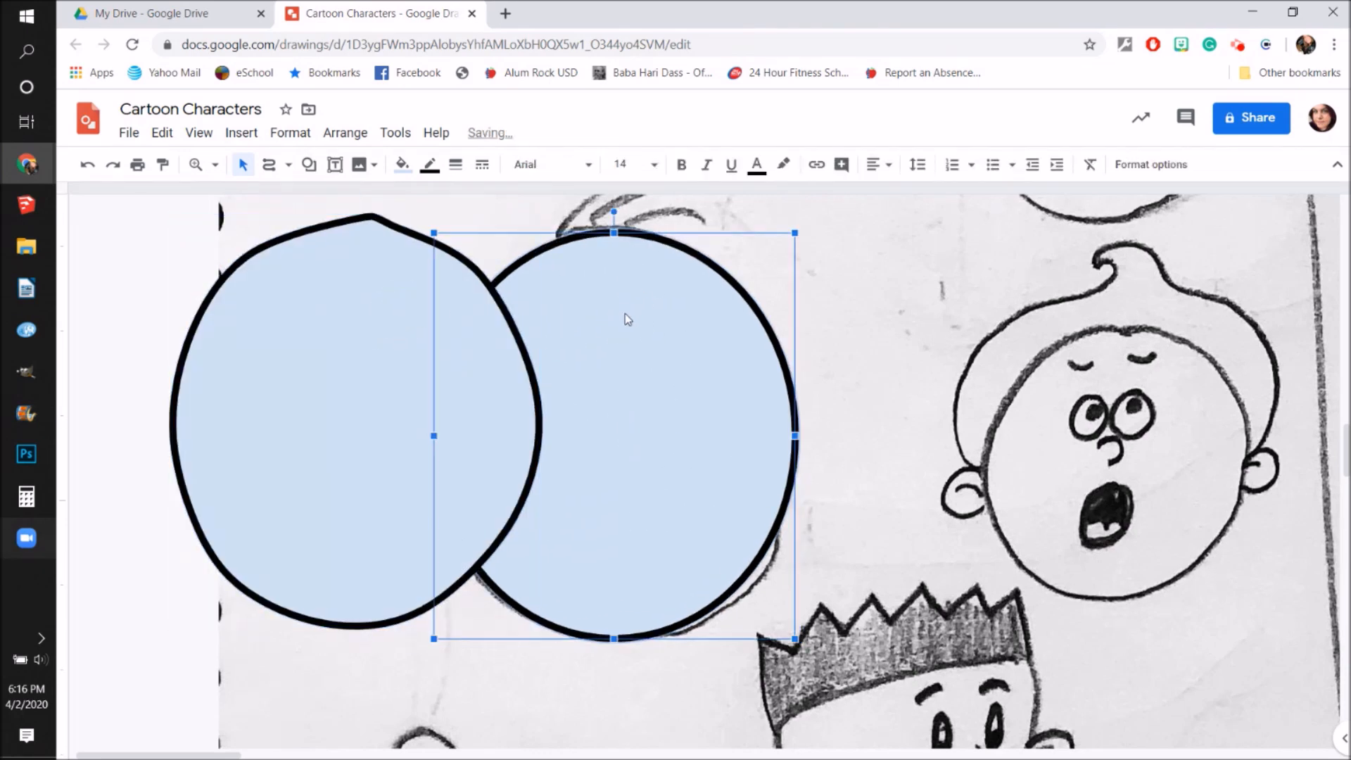
{"action": "key", "text": "Delete"}
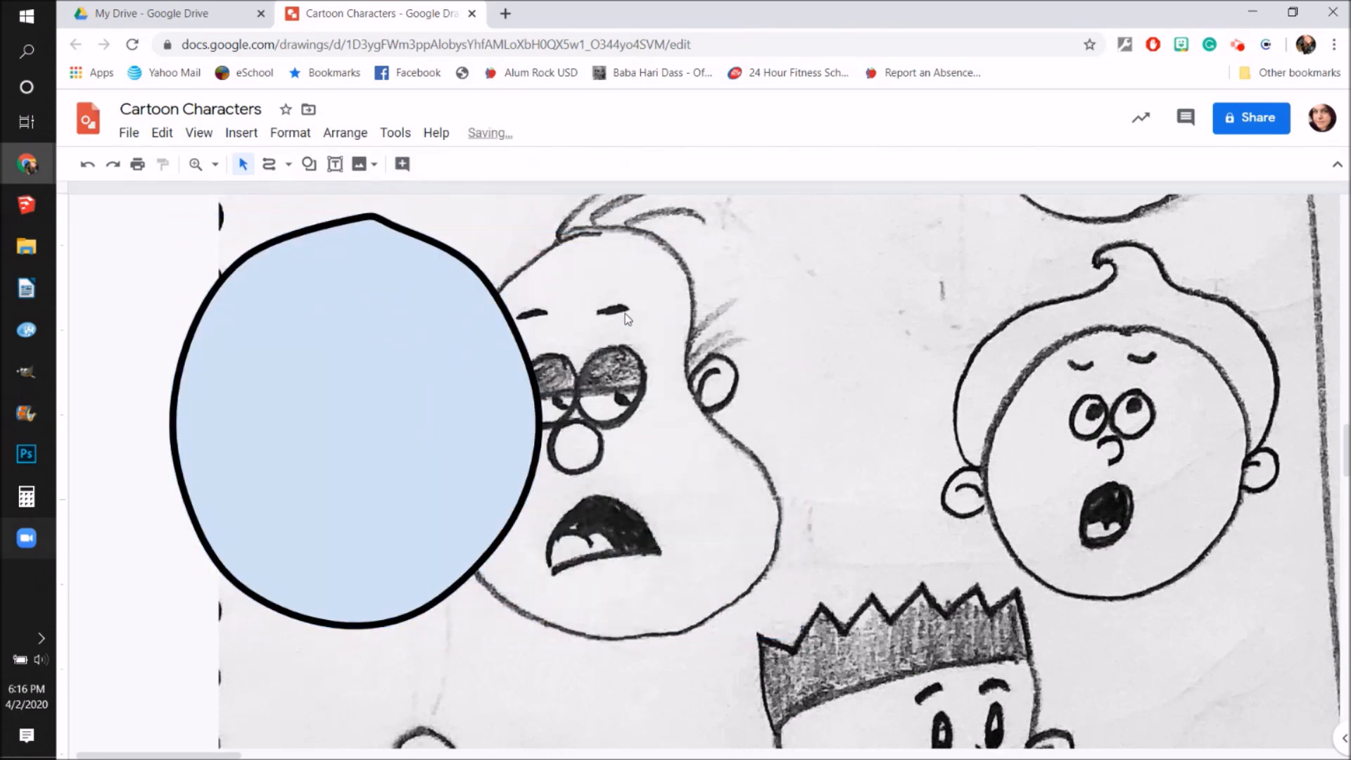
Step: Edit the traced shape's points to smooth the peak at the top and indent the right side into a bean-shaped head
{"action": "left_click", "coordinate": [370, 281]}
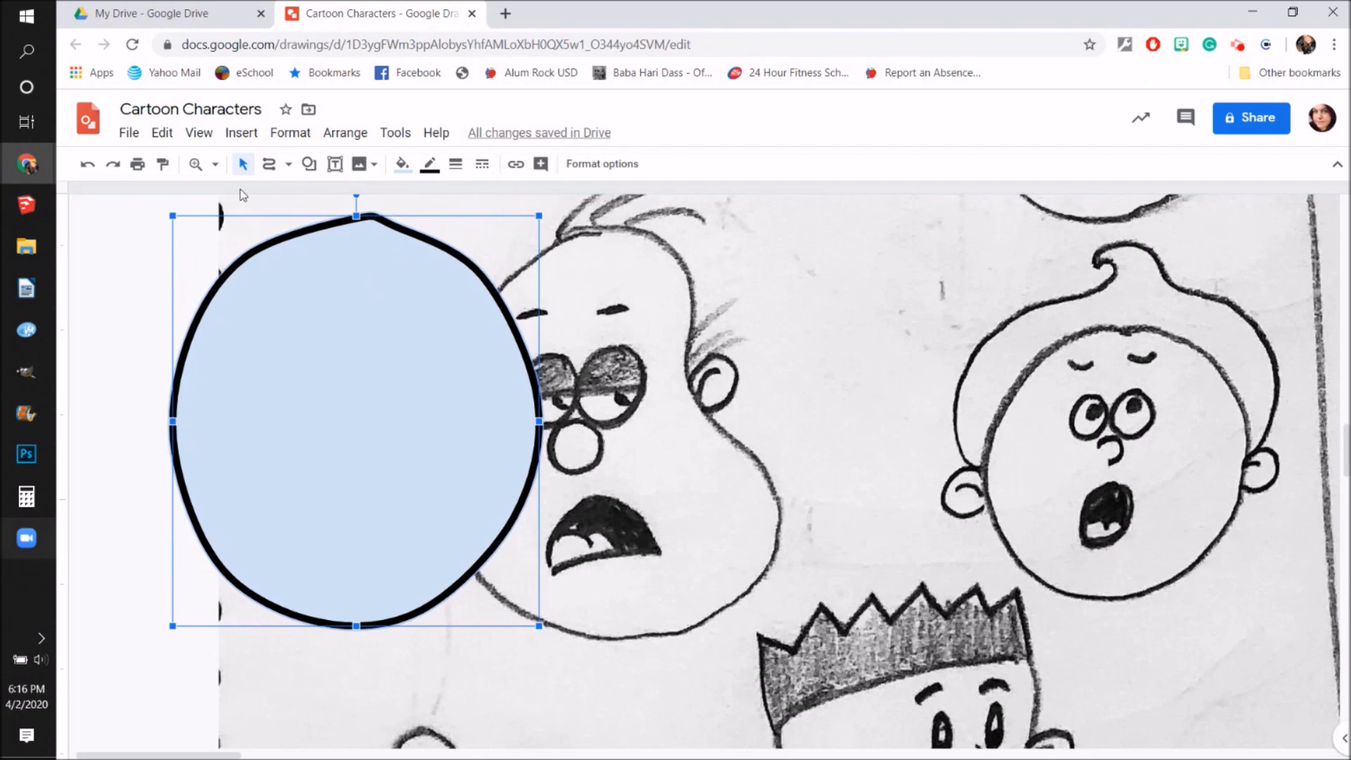
{"action": "double_click", "coordinate": [372, 336]}
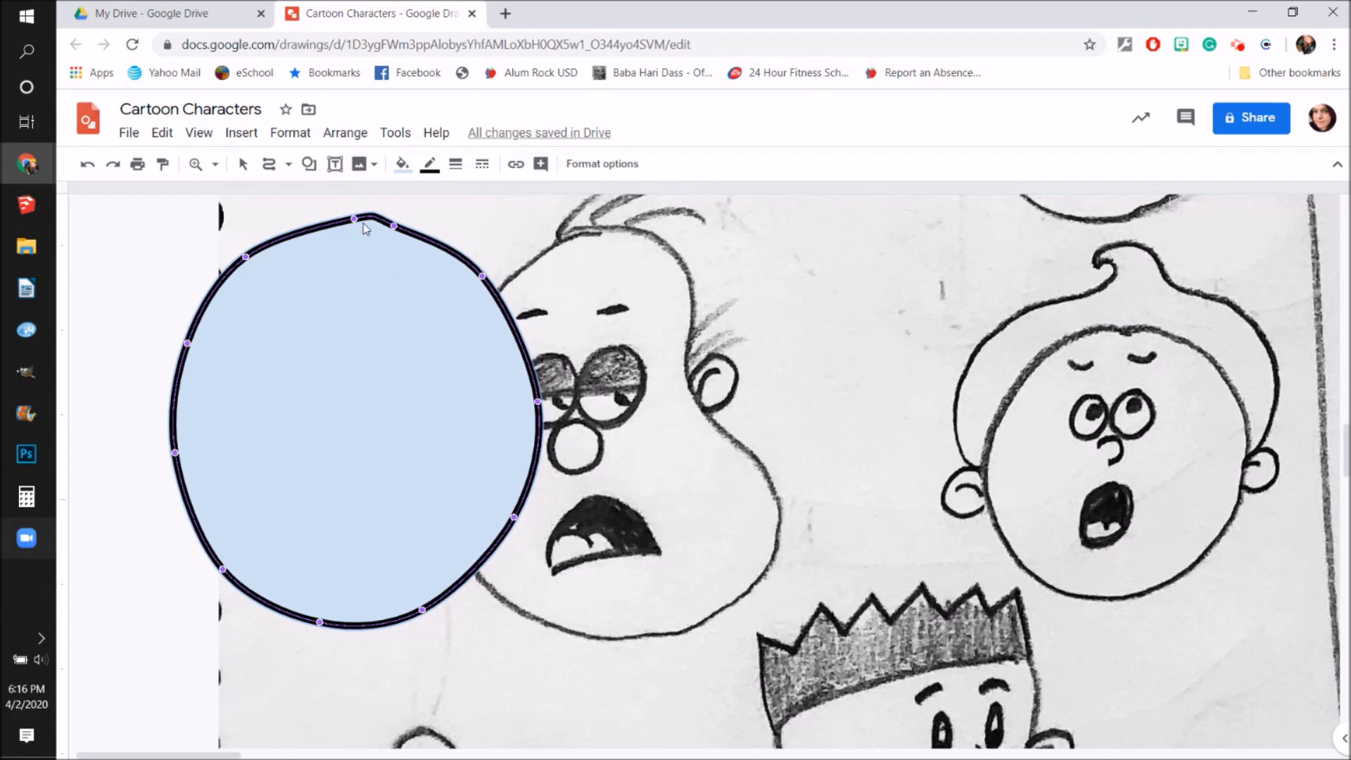
{"action": "left_click_drag", "start_coordinate": [351, 219], "coordinate": [312, 226]}
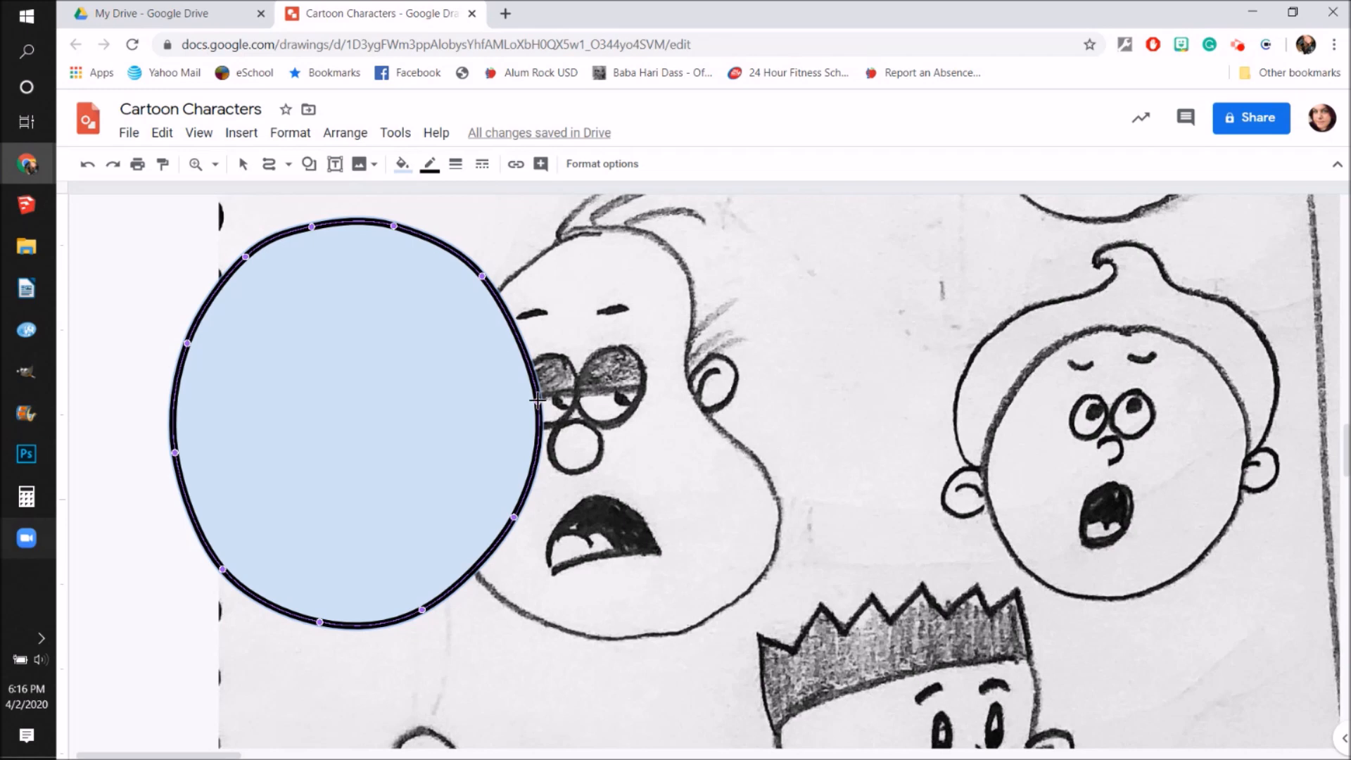
{"action": "left_click_drag", "start_coordinate": [536, 401], "coordinate": [448, 406]}
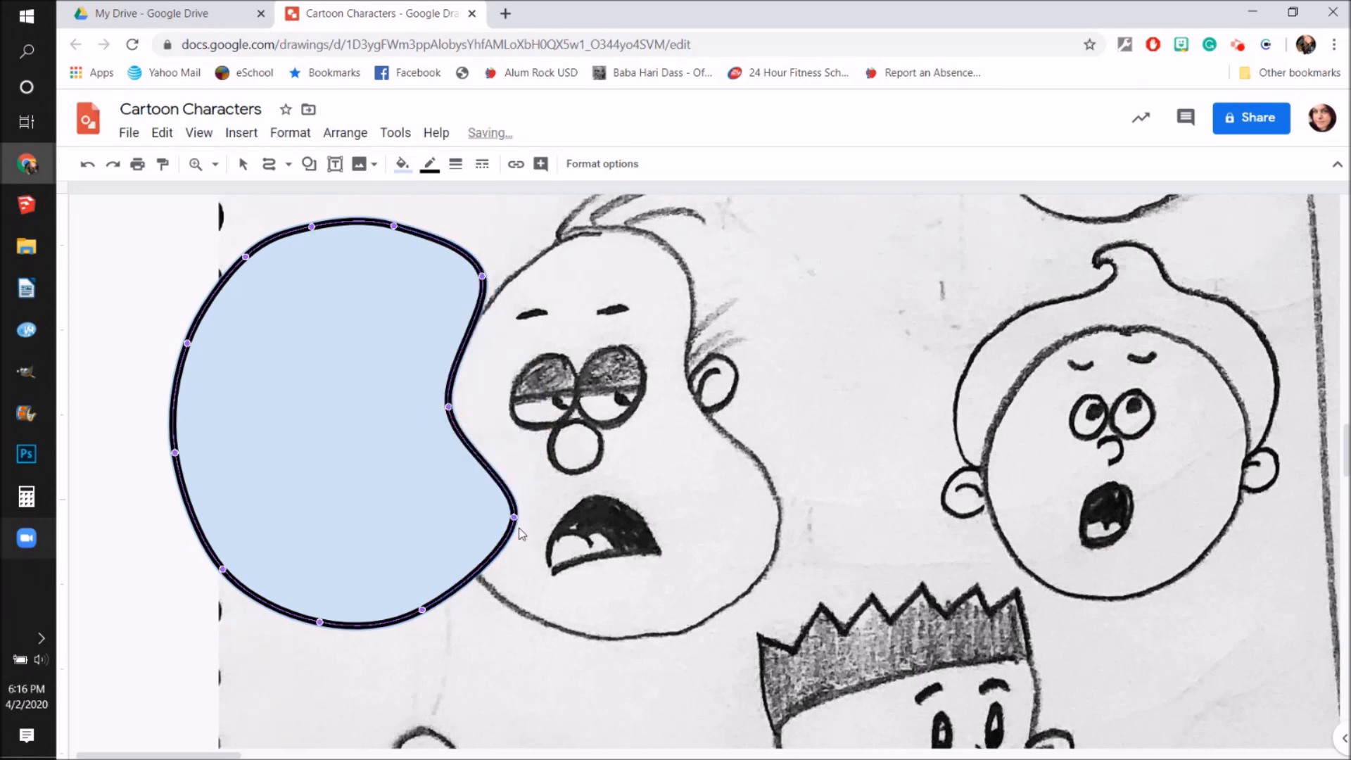
{"action": "left_click_drag", "start_coordinate": [513, 517], "coordinate": [506, 516]}
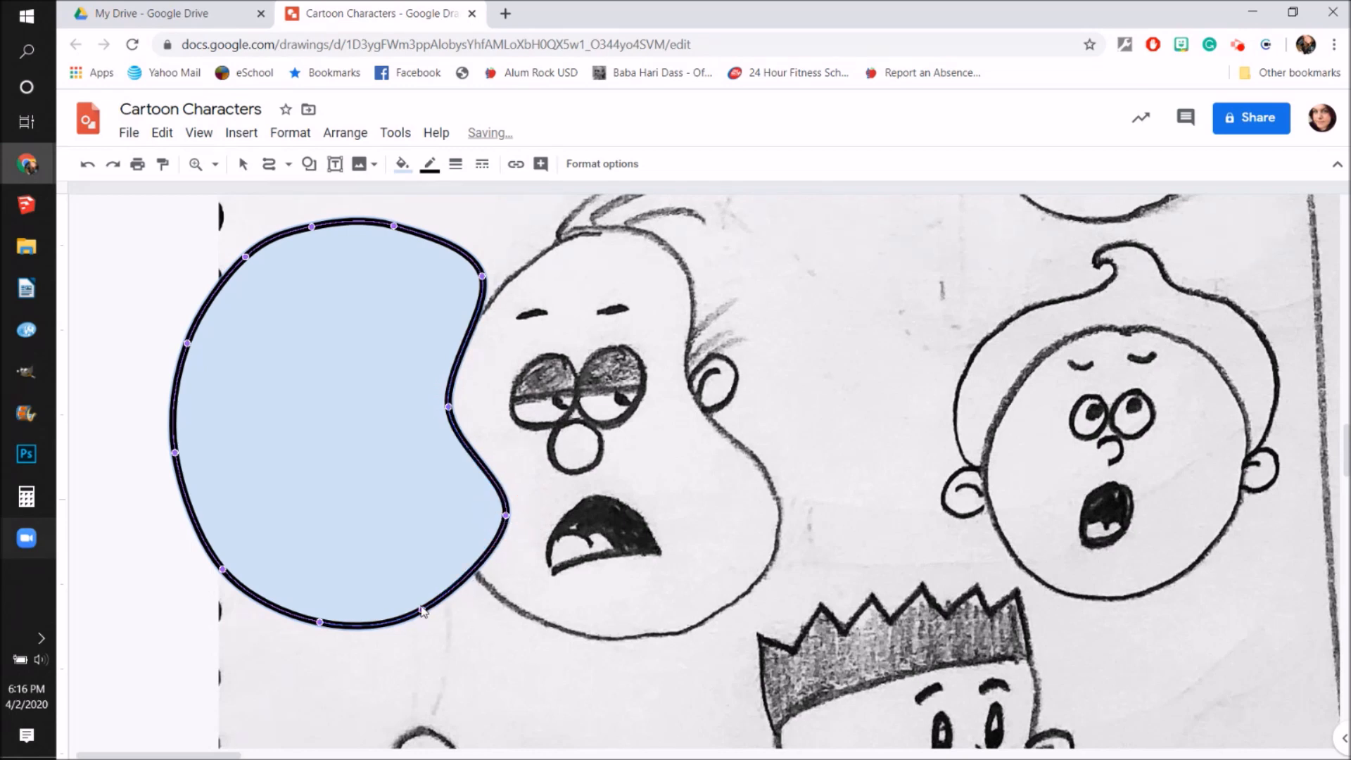
{"action": "left_click_drag", "start_coordinate": [421, 610], "coordinate": [442, 605]}
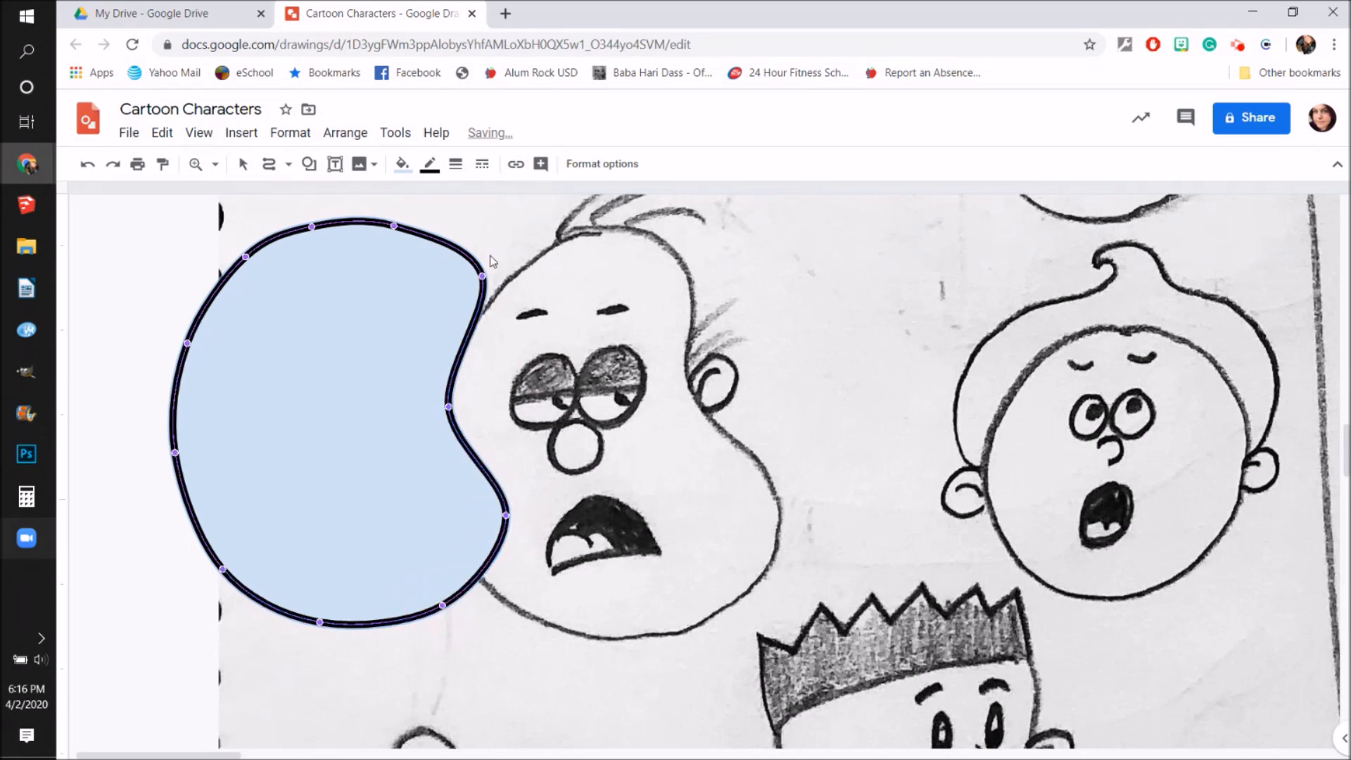
{"action": "left_click_drag", "start_coordinate": [484, 275], "coordinate": [469, 276]}
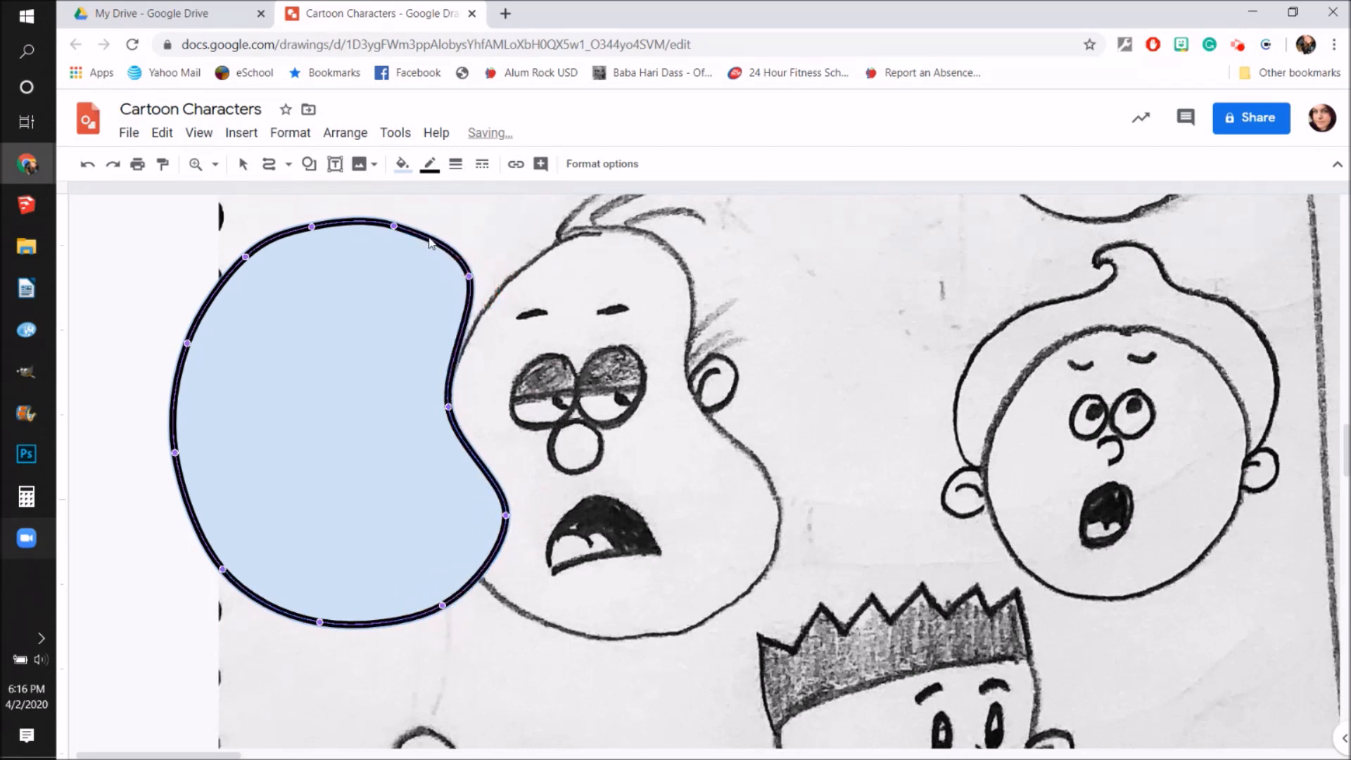
Step: Adjust the points along the top and upper sides of the bean-shaped head into a smooth rounded curve
{"action": "left_click_drag", "start_coordinate": [391, 224], "coordinate": [216, 265]}
{"action": "left_click", "coordinate": [308, 226]}
{"action": "left_click_drag", "start_coordinate": [187, 343], "coordinate": [122, 620]}
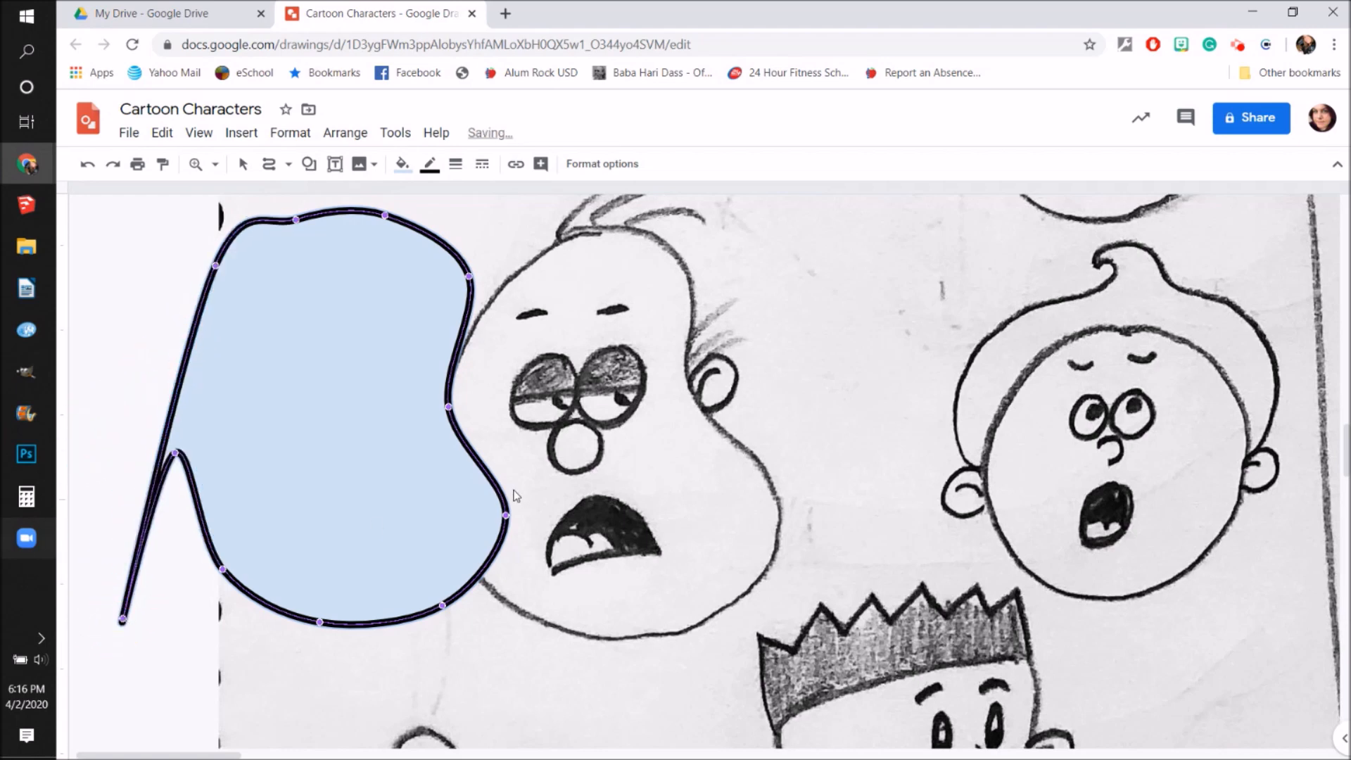
{"action": "key", "text": "ctrl+z"}
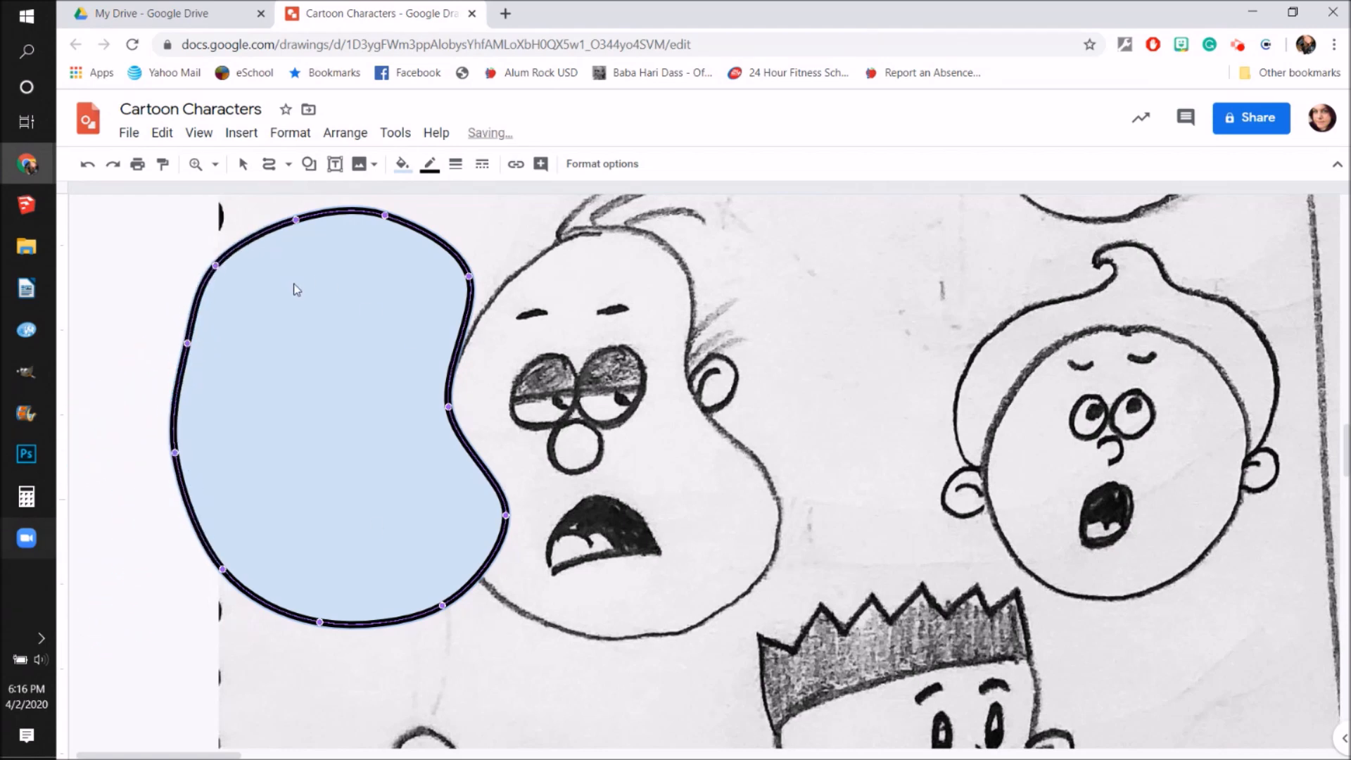
{"action": "left_click_drag", "start_coordinate": [216, 267], "coordinate": [230, 269]}
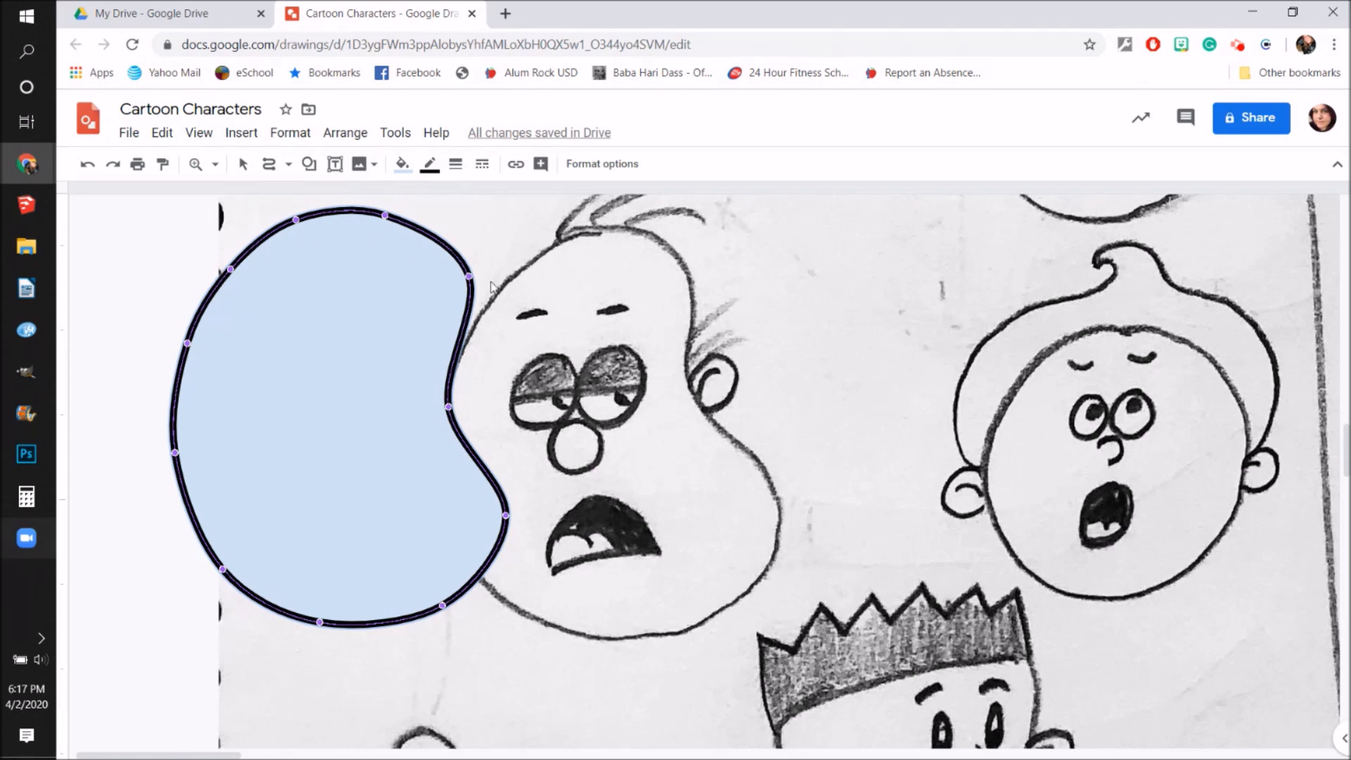
{"action": "left_click_drag", "start_coordinate": [466, 278], "coordinate": [459, 274]}
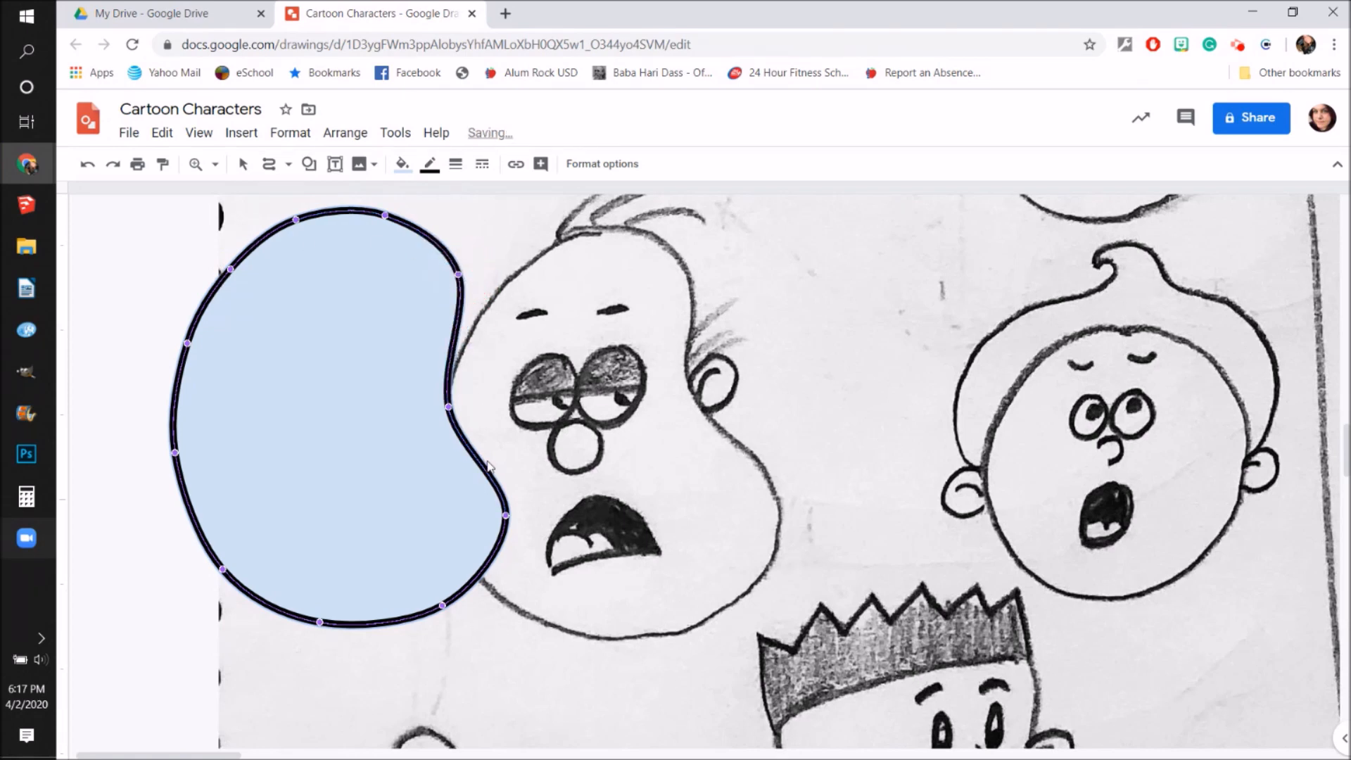
{"action": "left_click", "coordinate": [313, 335]}
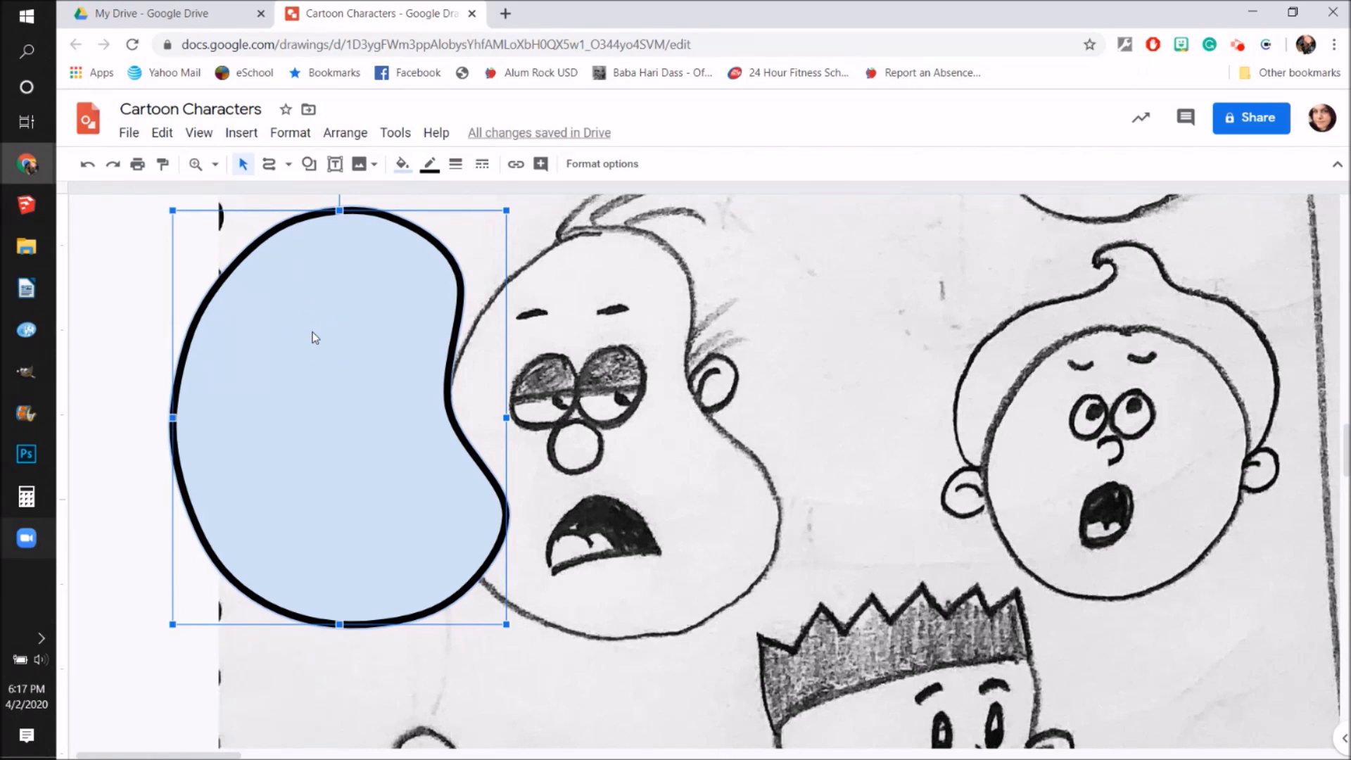
Step: Move the bean-shaped head onto the upper-left part of the canvas and enlarge it proportionally to about 1.6 by 2 inches
{"action": "left_click", "coordinate": [215, 164]}
{"action": "left_click", "coordinate": [251, 199]}
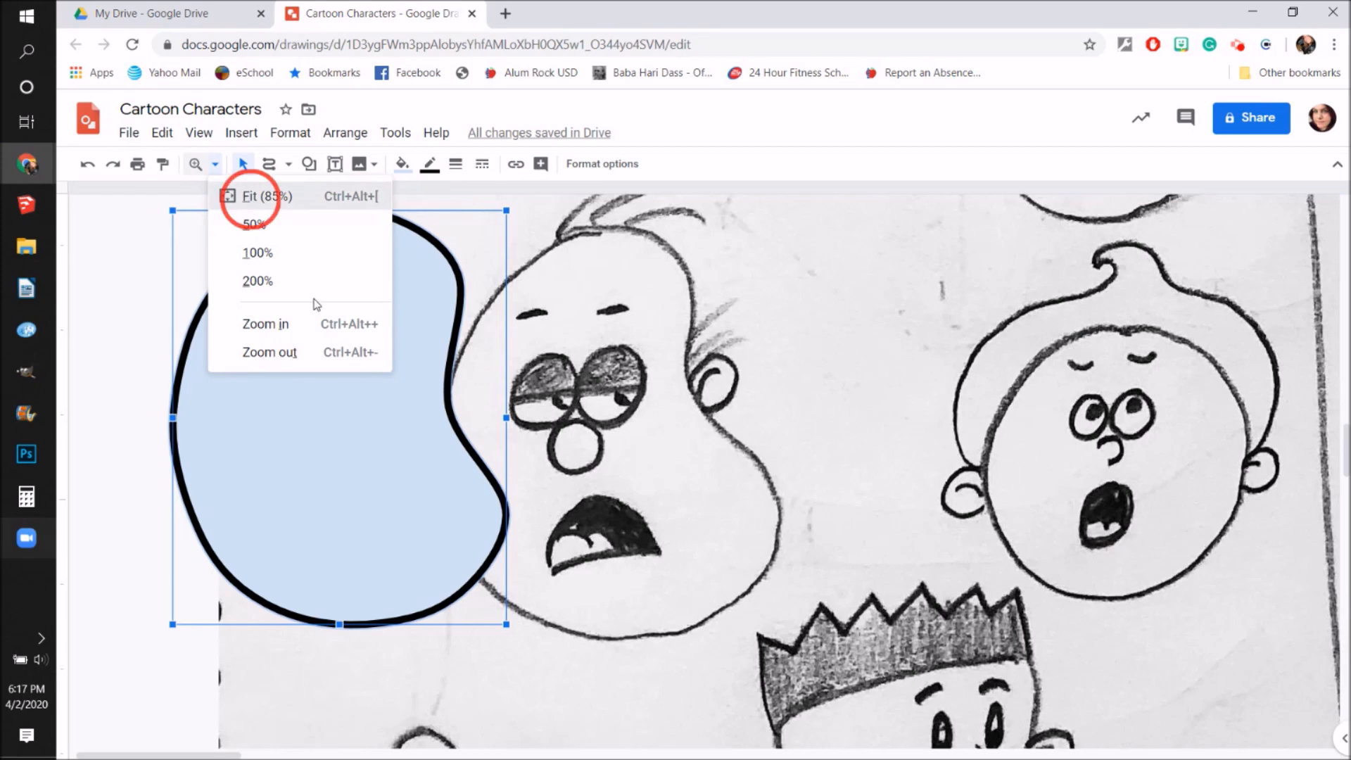
{"action": "left_click_drag", "start_coordinate": [110, 461], "coordinate": [527, 306]}
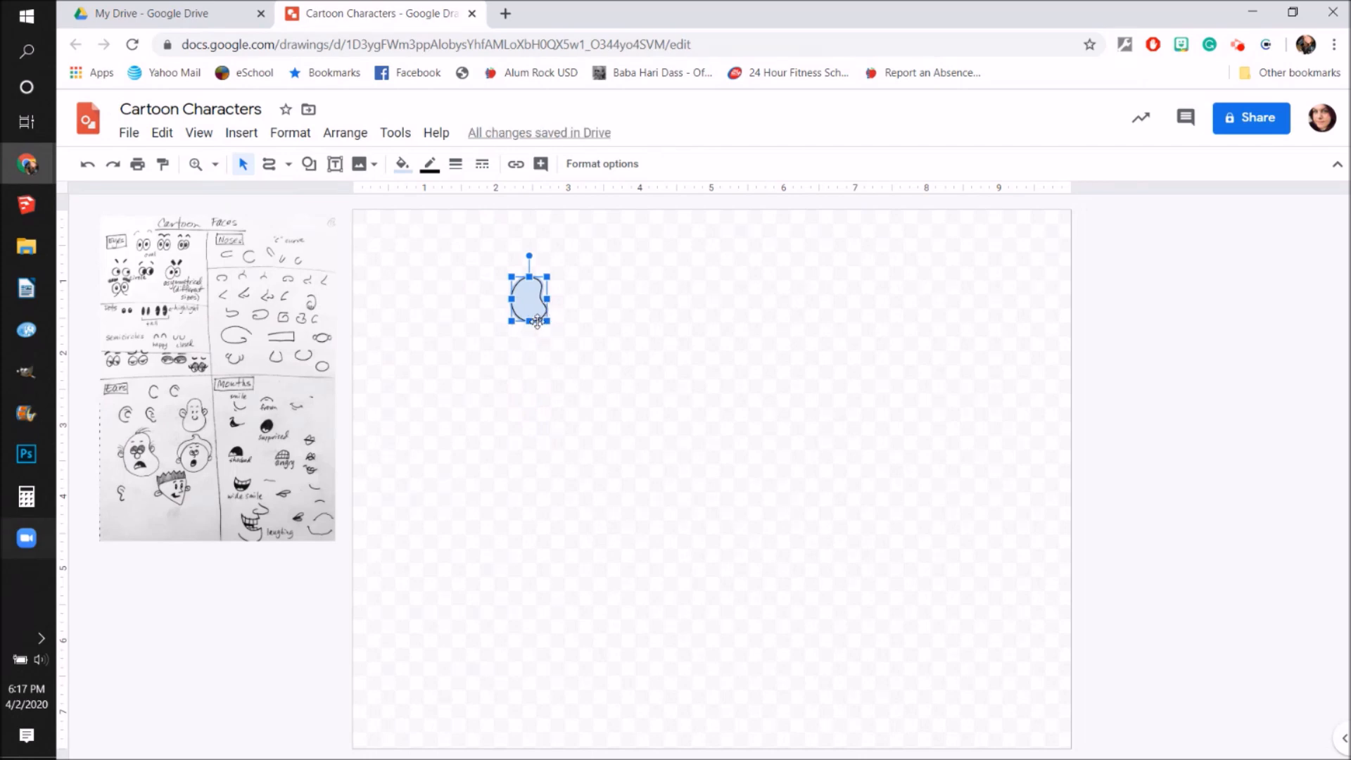
{"action": "left_click_drag", "start_coordinate": [548, 322], "coordinate": [550, 323]}
{"action": "left_click_drag", "start_coordinate": [561, 331], "coordinate": [614, 642]}
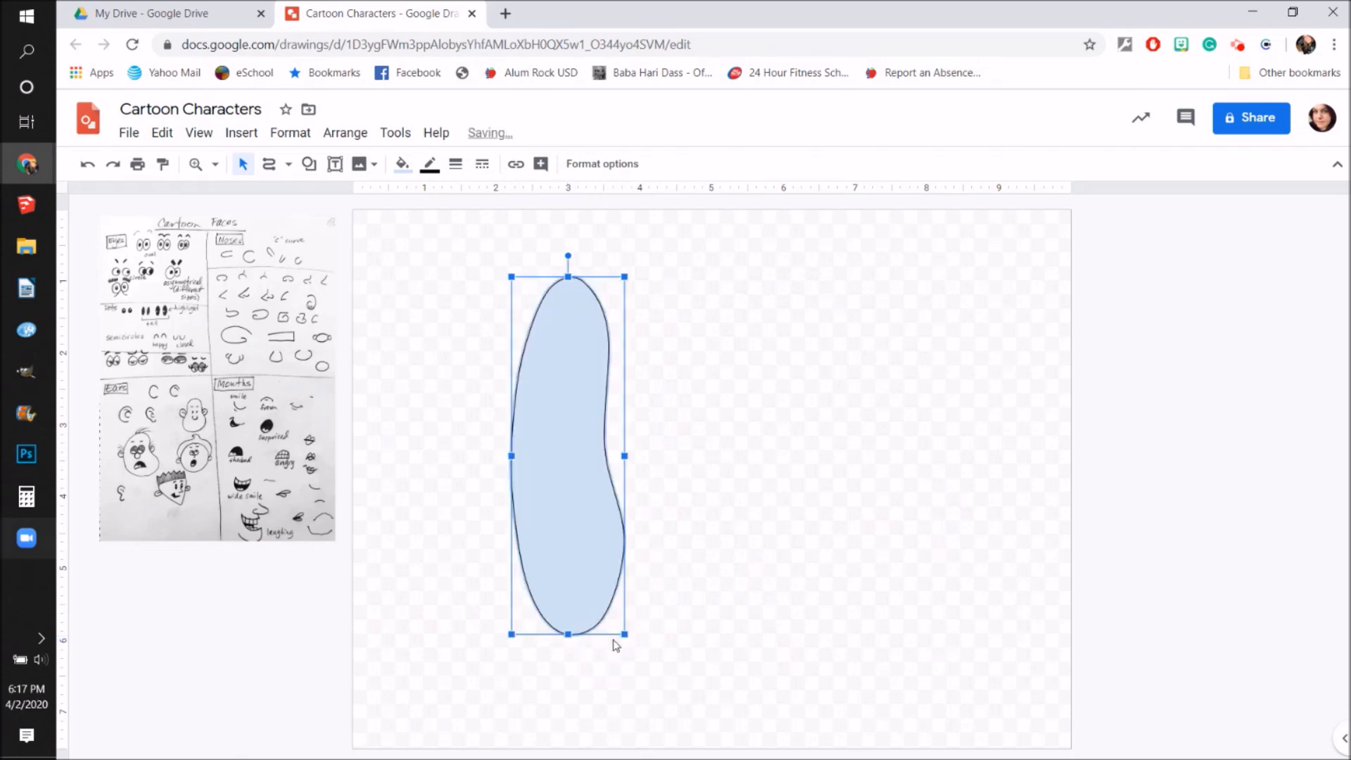
{"action": "key", "text": "ctrl+z"}
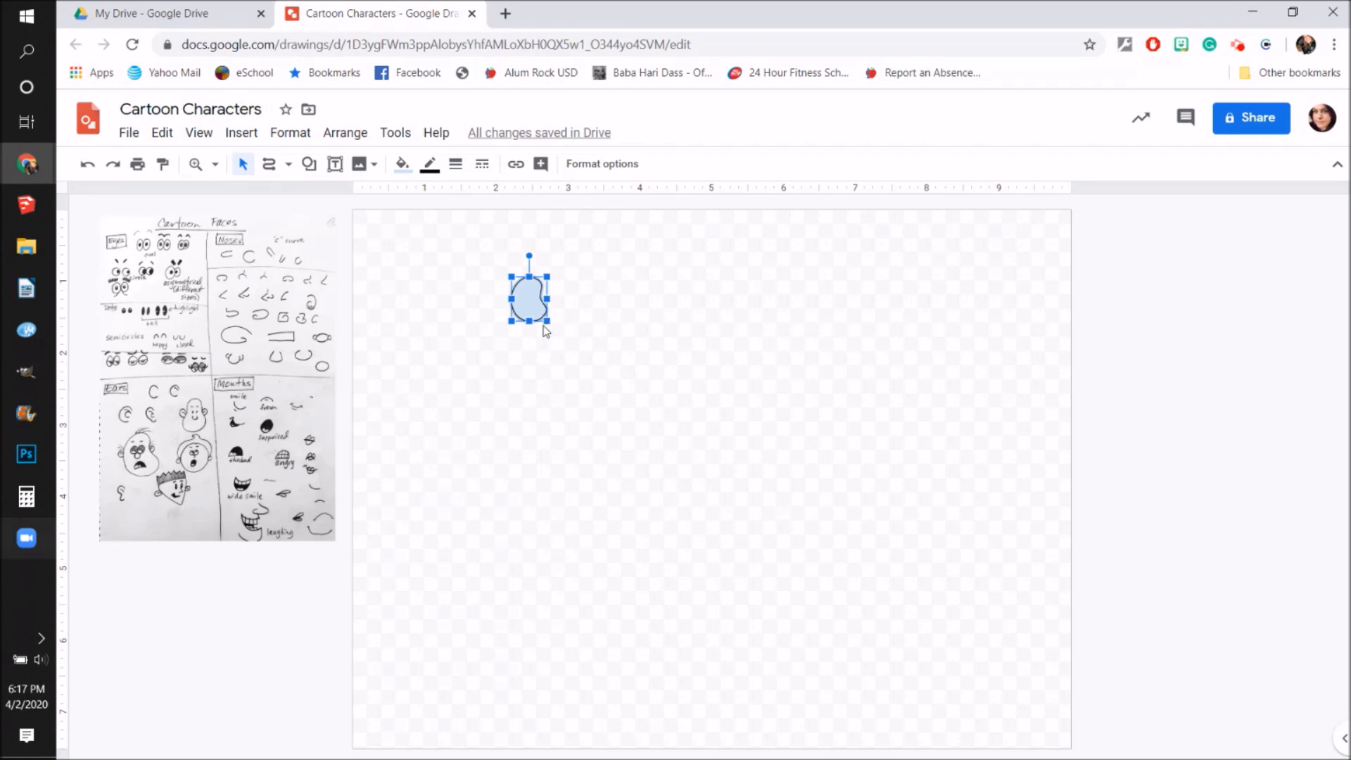
{"action": "left_click_drag", "start_coordinate": [551, 325], "coordinate": [629, 423]}
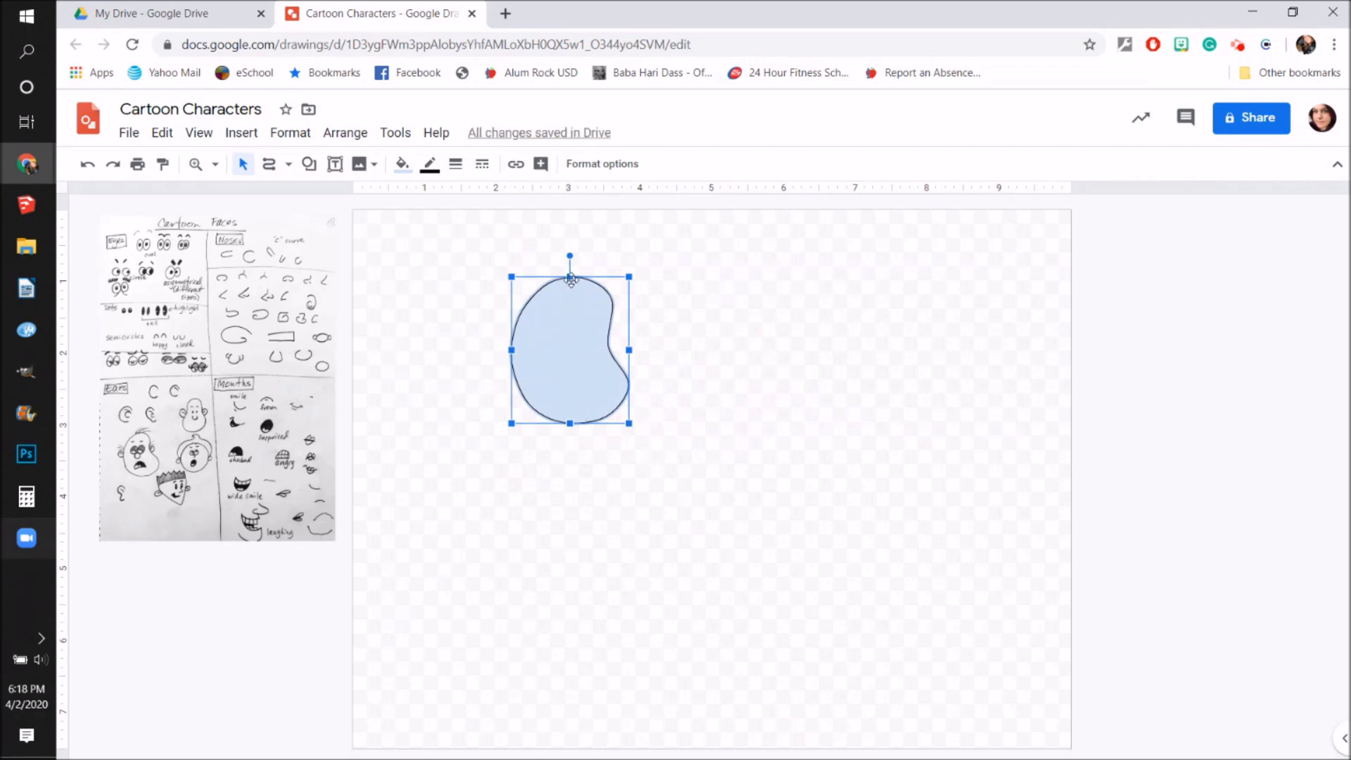
{"action": "left_click_drag", "start_coordinate": [570, 255], "coordinate": [549, 445]}
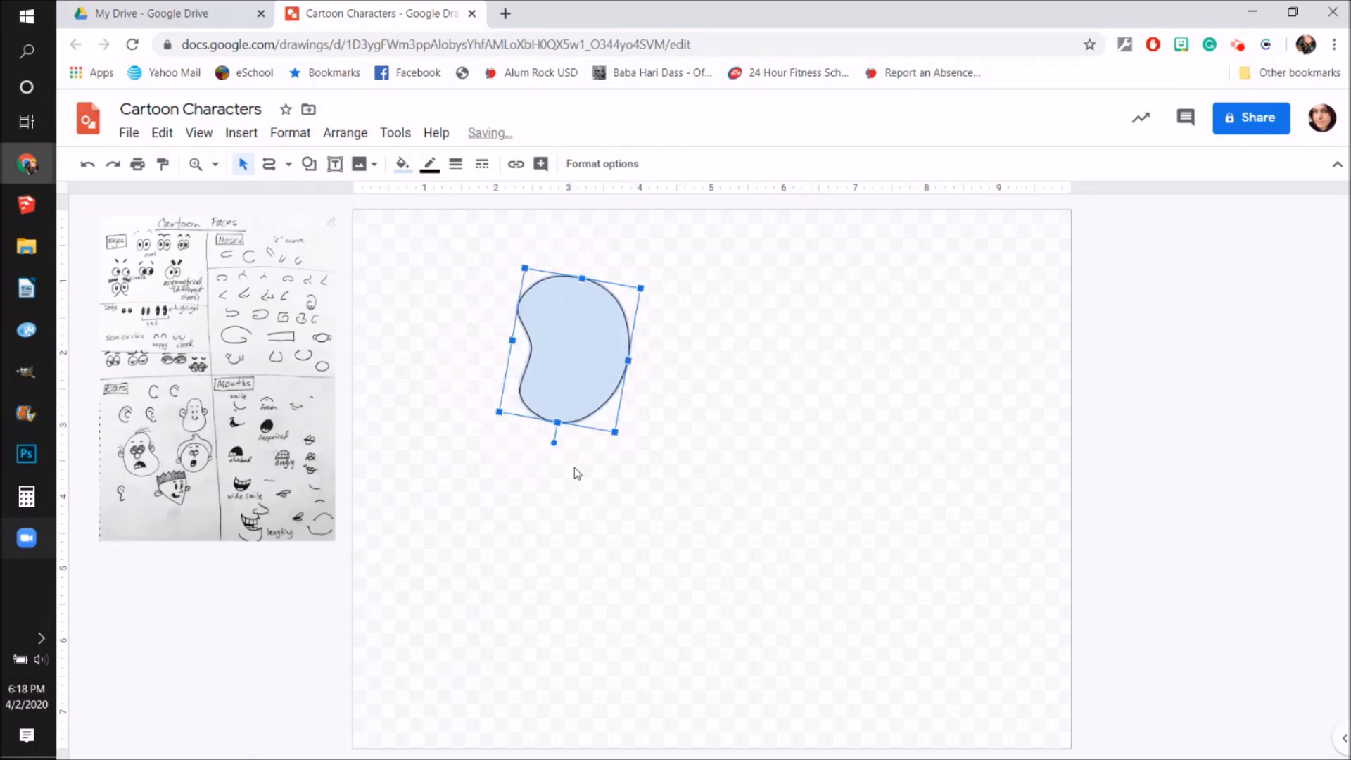
{"action": "left_click_drag", "start_coordinate": [552, 443], "coordinate": [572, 443]}
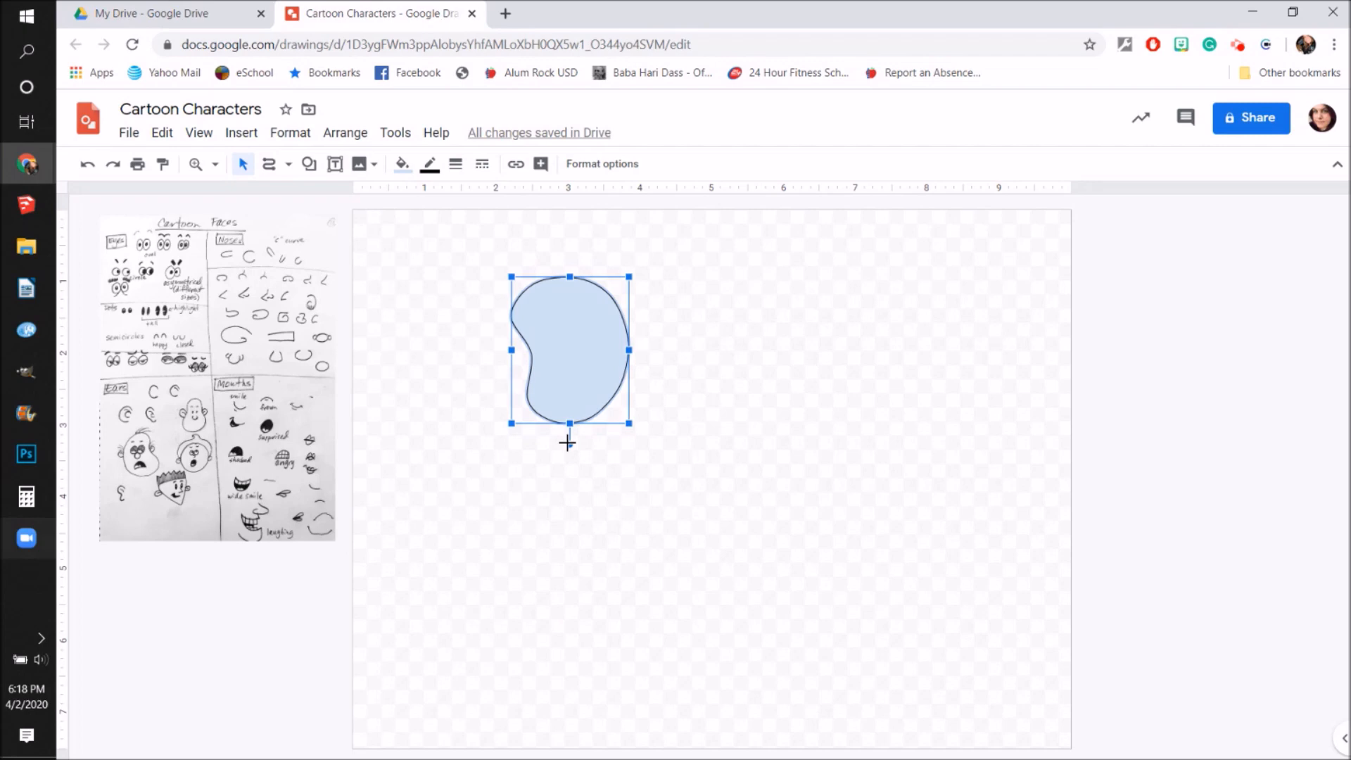
{"action": "key", "text": "ctrl+z"}
{"action": "key", "text": "ctrl+z"}
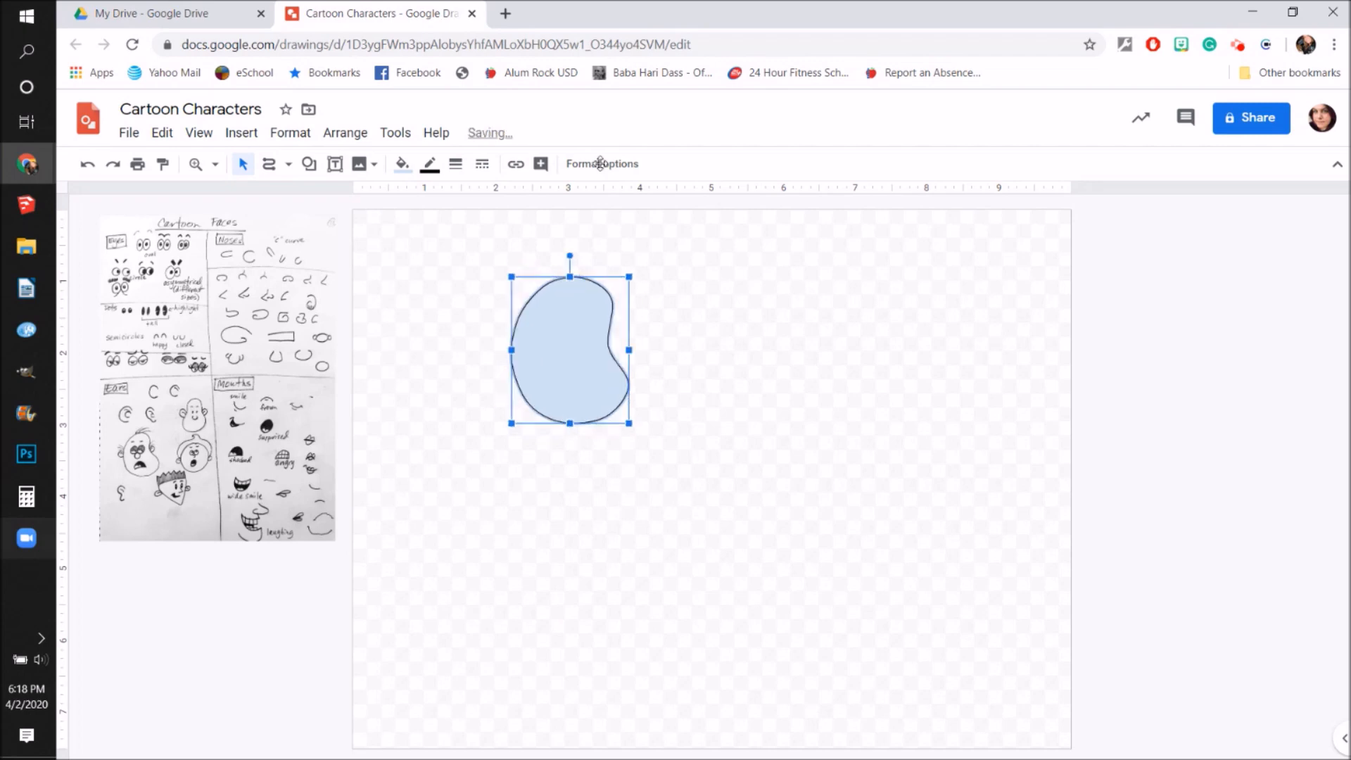
Step: Rotate the bean-shaped head 90° clockwise, then back 90° counter-clockwise
{"action": "left_click", "coordinate": [345, 133]}
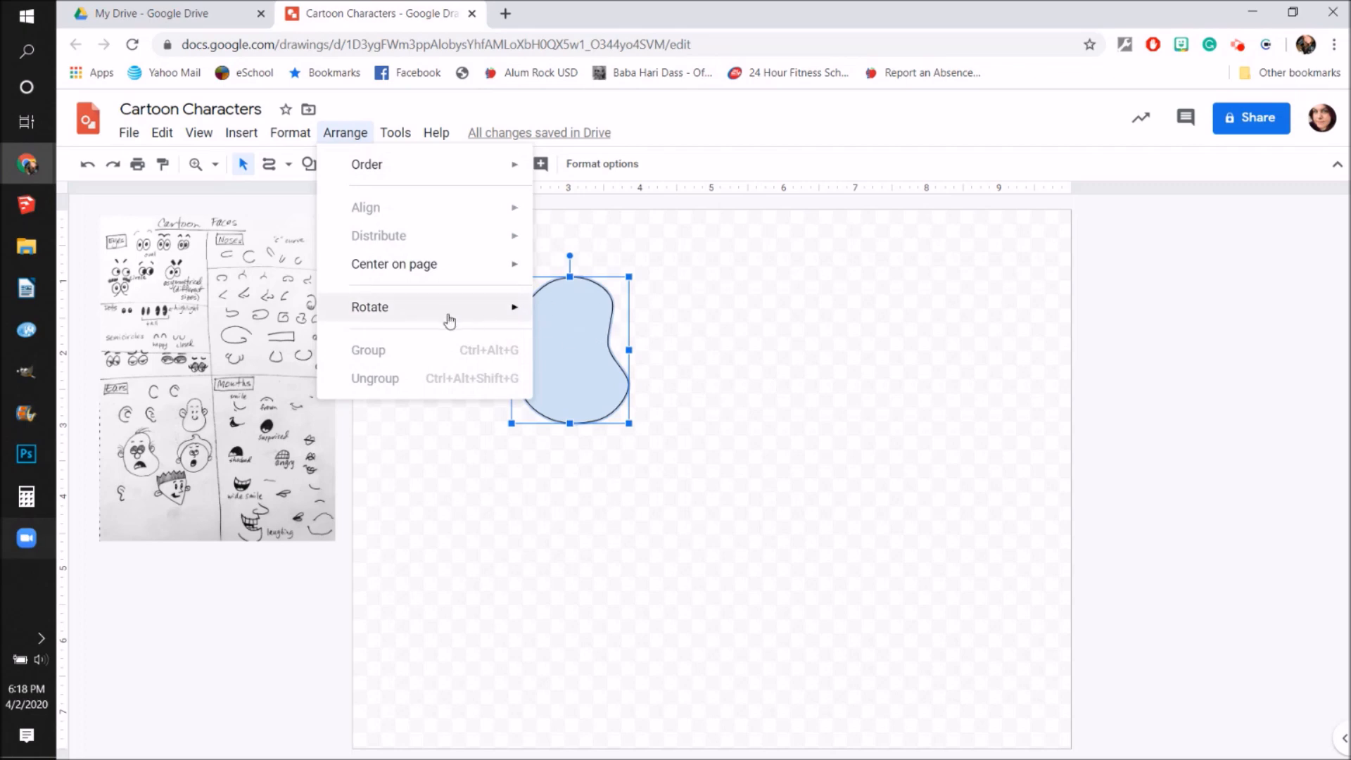
{"action": "mouse_move", "coordinate": [432, 312]}
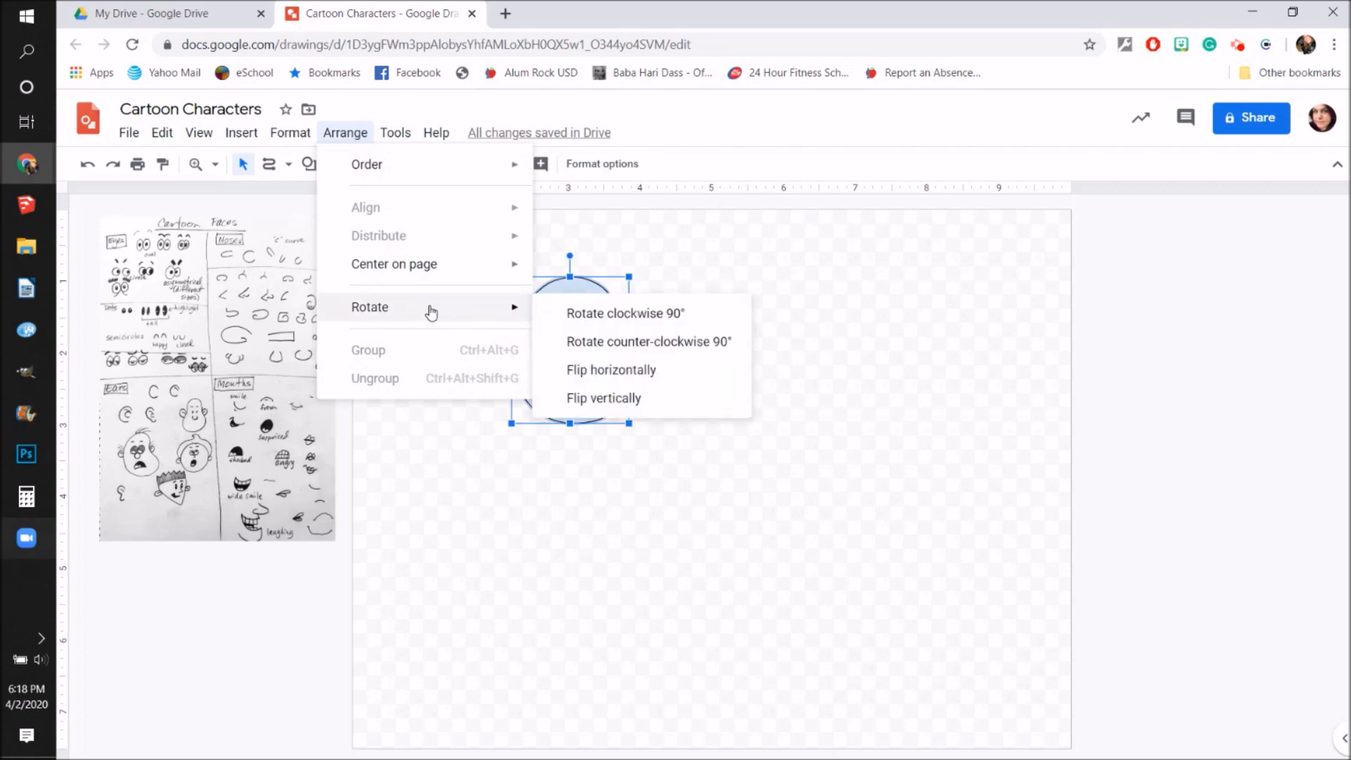
{"action": "left_click", "coordinate": [583, 314]}
{"action": "left_click", "coordinate": [344, 133]}
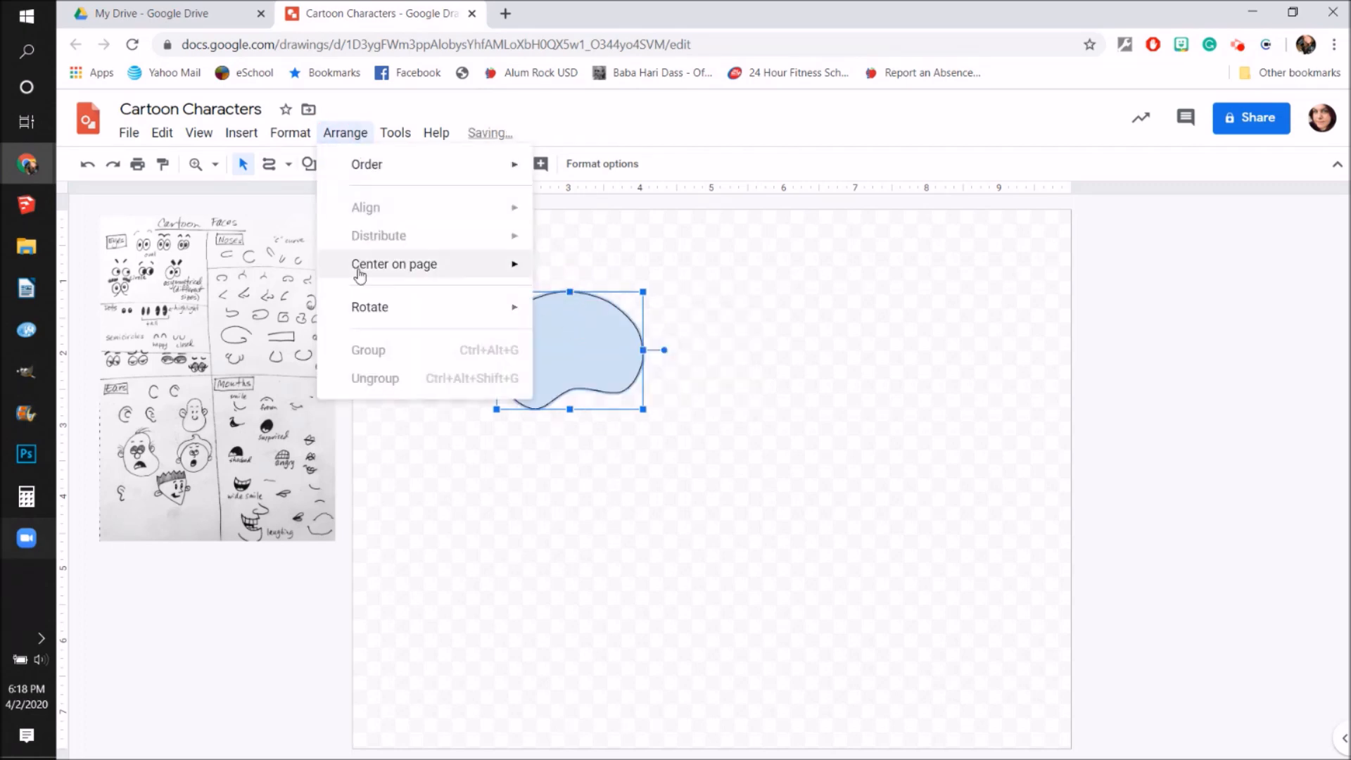
{"action": "mouse_move", "coordinate": [363, 310]}
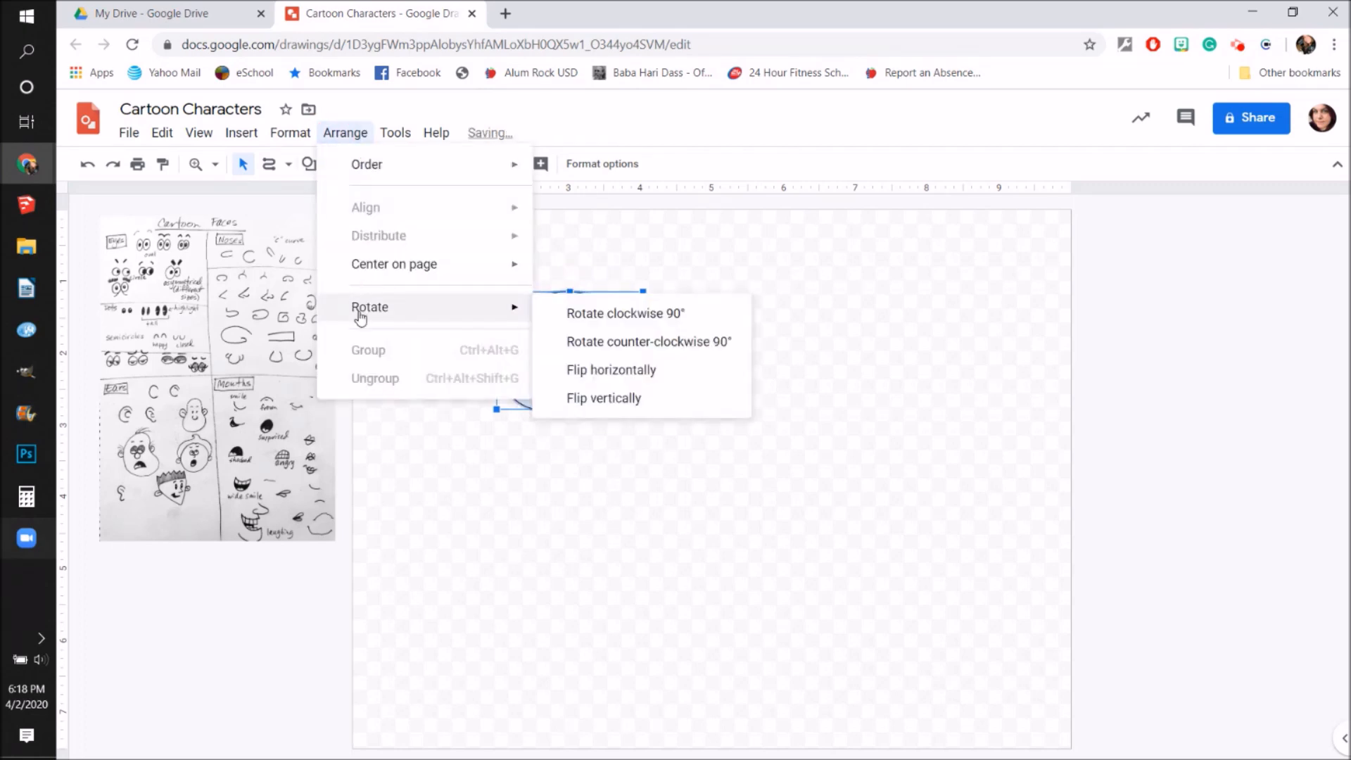
{"action": "left_click", "coordinate": [650, 345]}
Step: Flip the bean-shaped head horizontally, then flip it vertically
{"action": "left_click", "coordinate": [347, 134]}
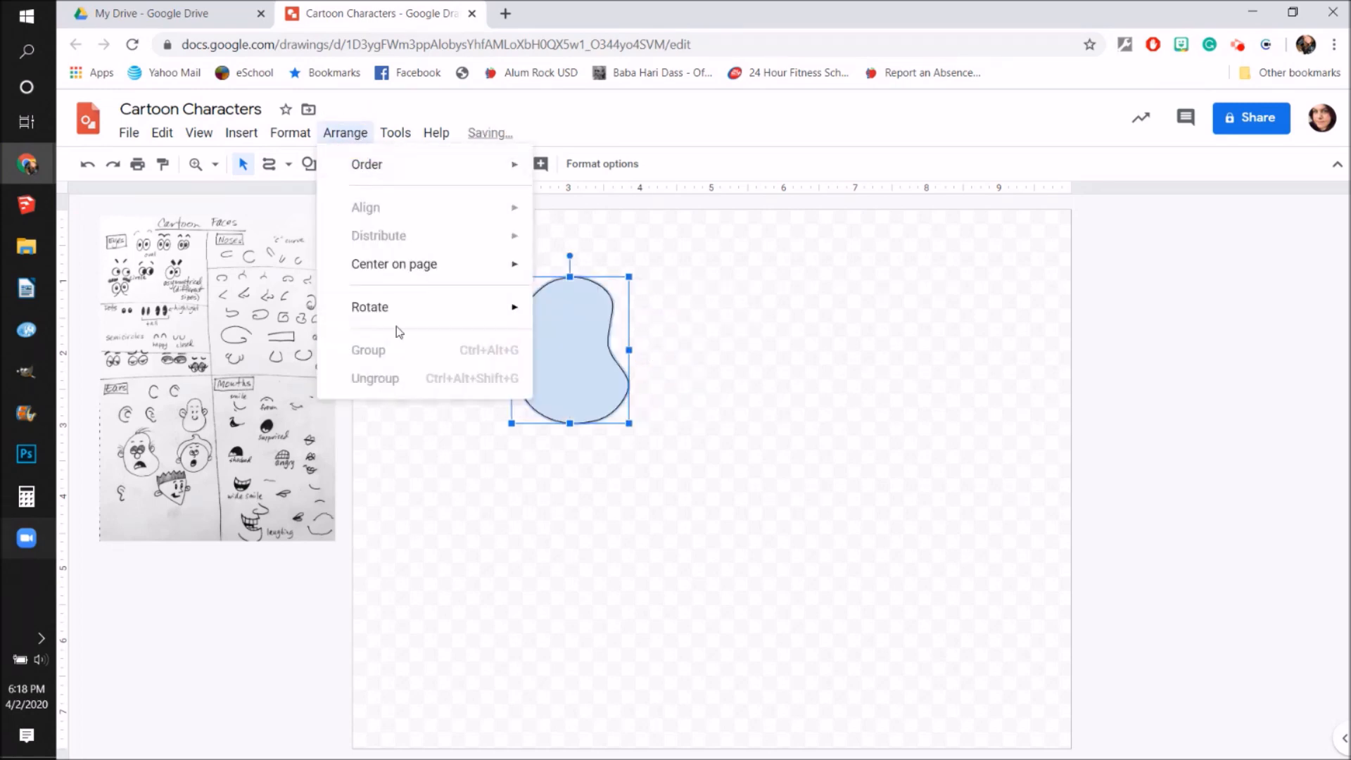
{"action": "mouse_move", "coordinate": [470, 319]}
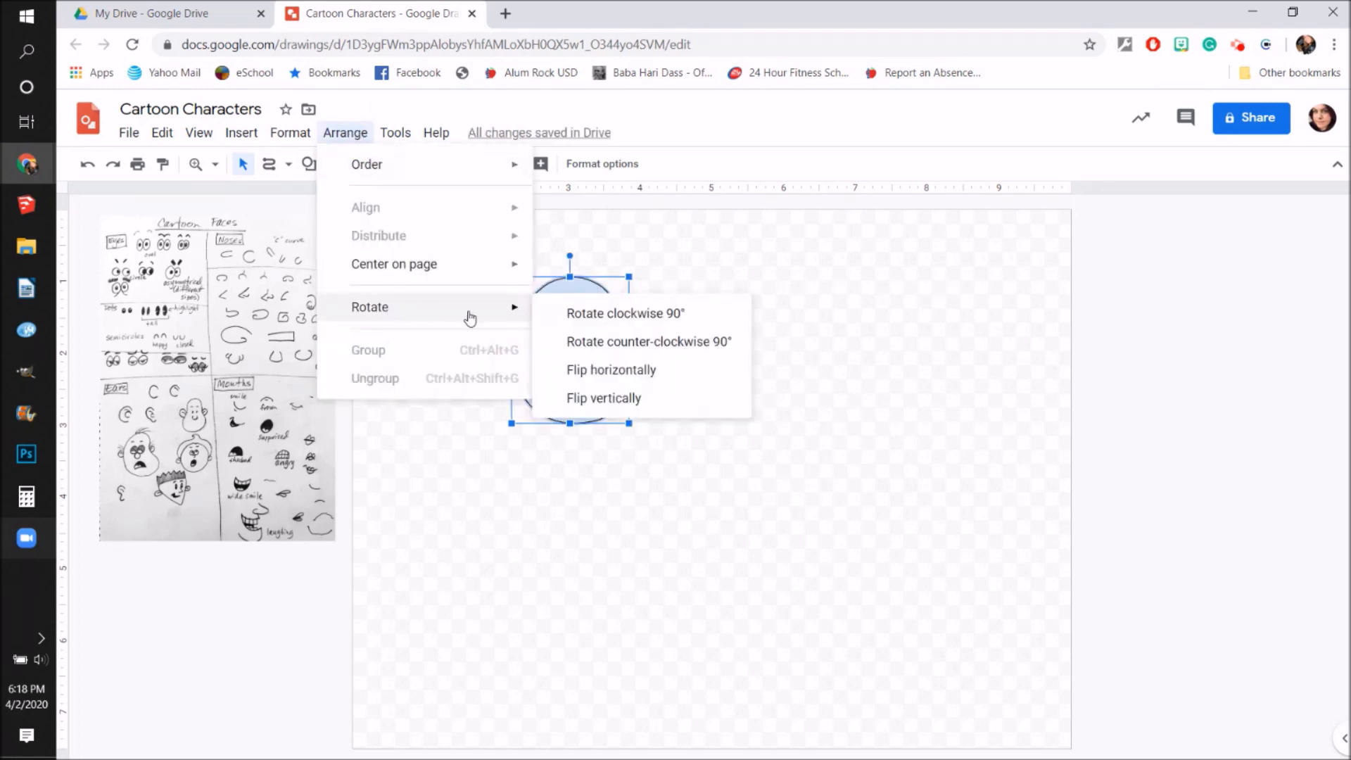
{"action": "left_click", "coordinate": [602, 373]}
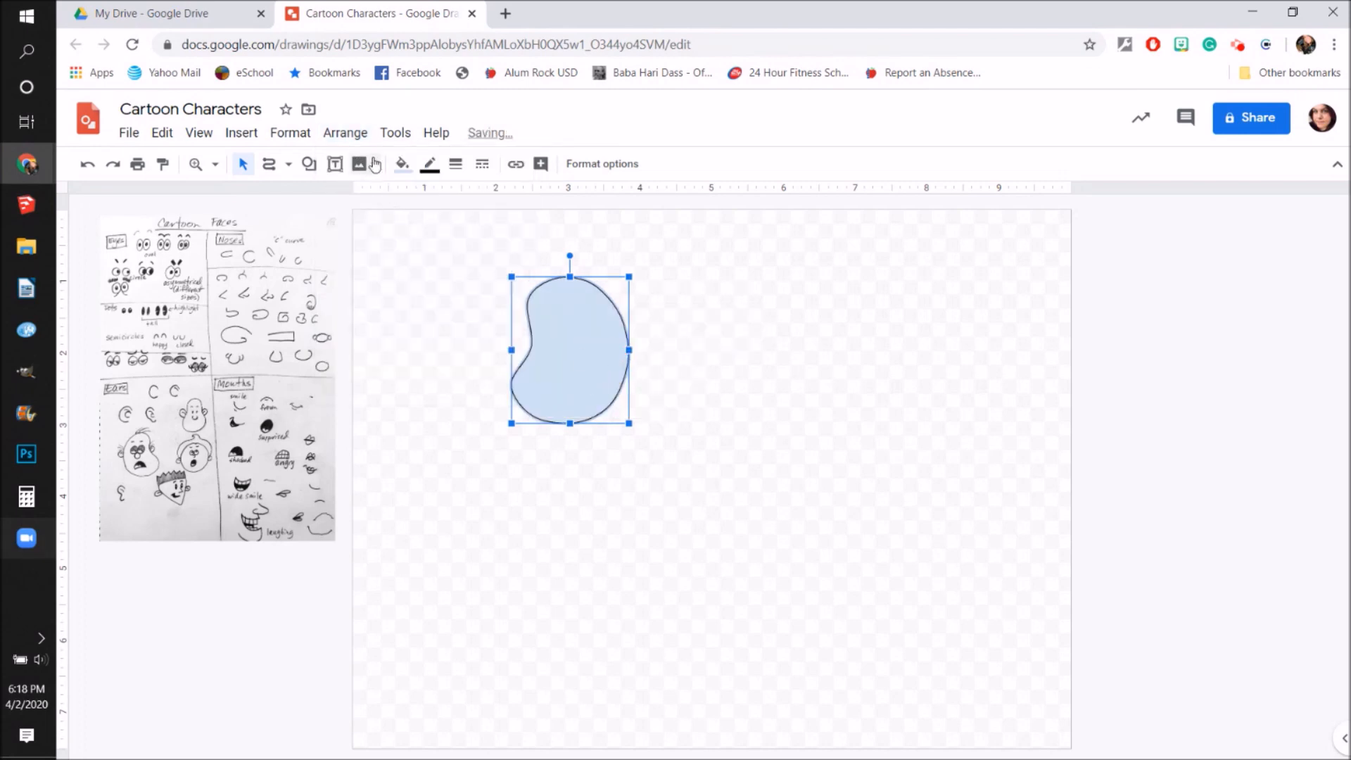
{"action": "left_click", "coordinate": [342, 133]}
{"action": "mouse_move", "coordinate": [378, 307]}
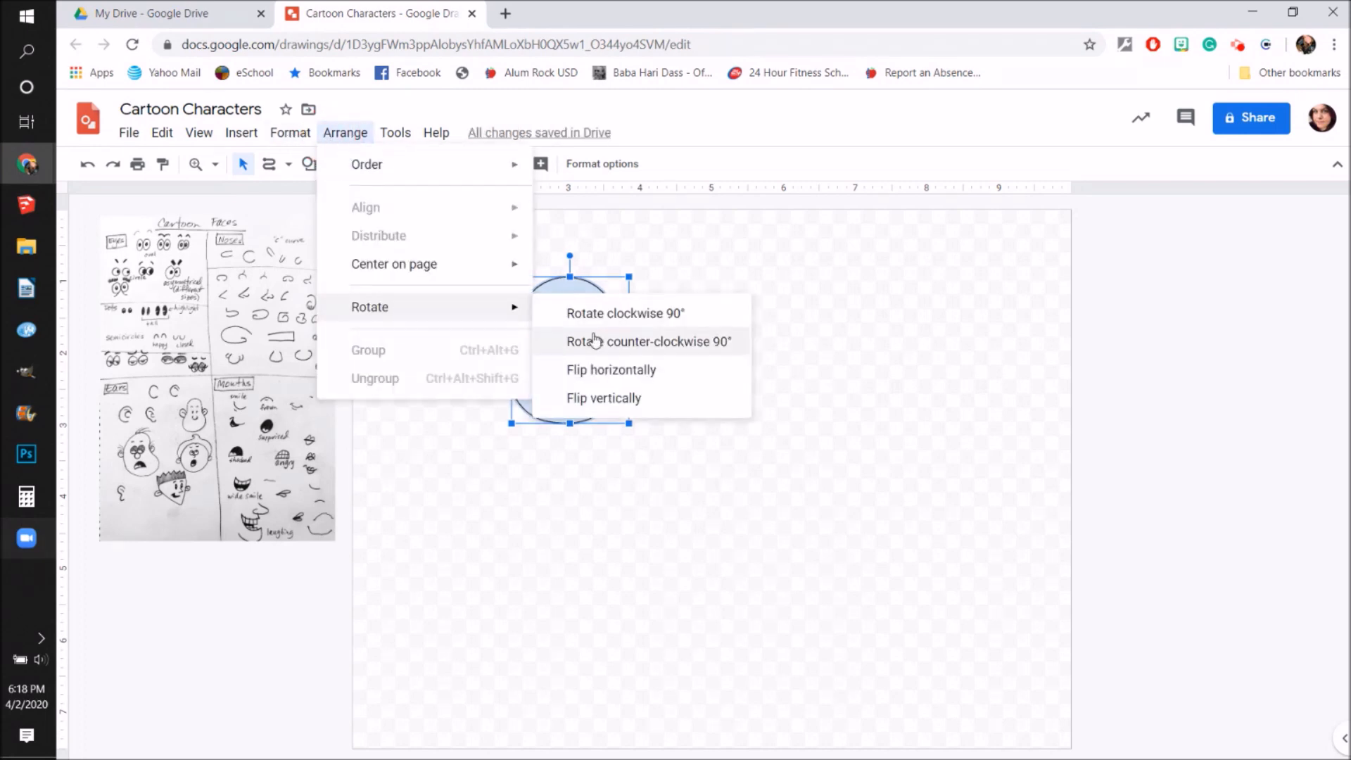
{"action": "left_click", "coordinate": [613, 398]}
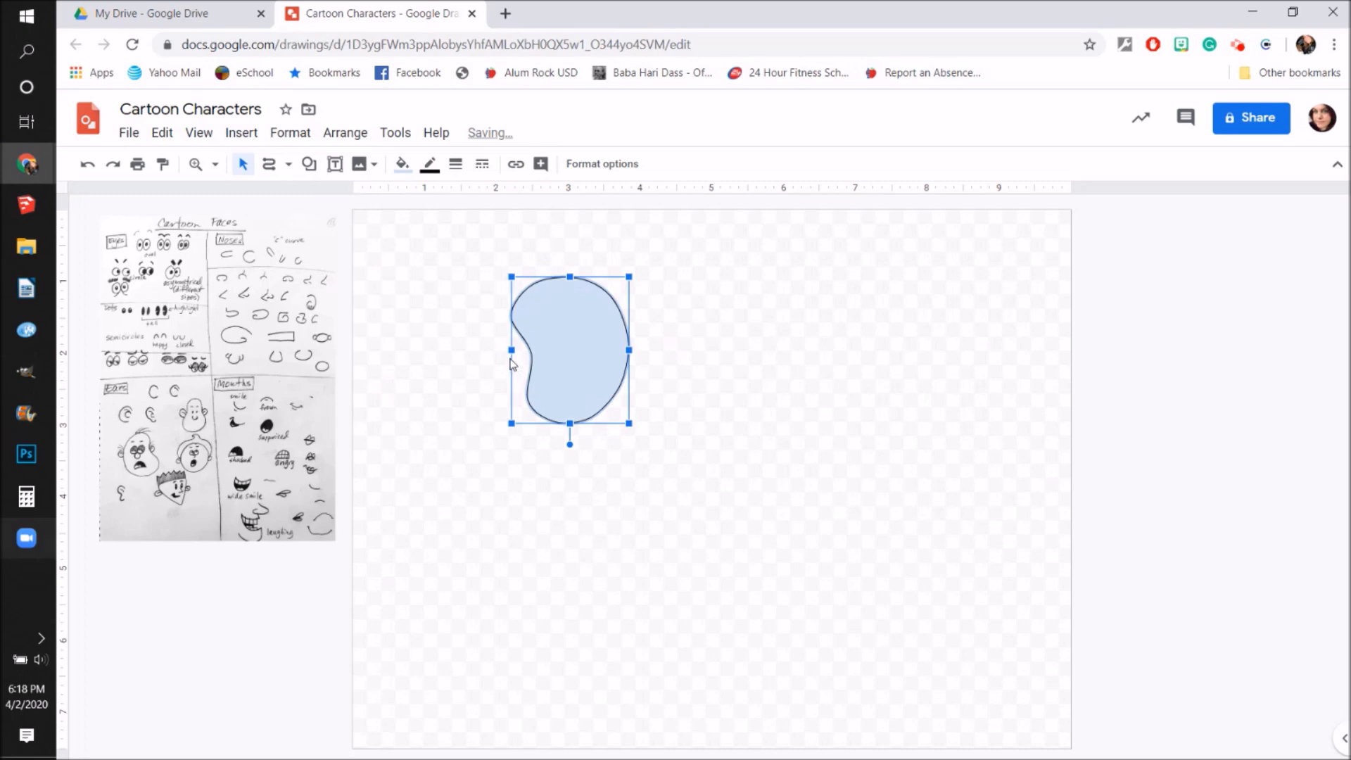
Step: Rotate the head 180° freehand and mirror it by pulling its left side past the right, making it about 1.5 inches wide
{"action": "left_click_drag", "start_coordinate": [567, 443], "coordinate": [567, 237]}
{"action": "left_click_drag", "start_coordinate": [511, 347], "coordinate": [738, 361]}
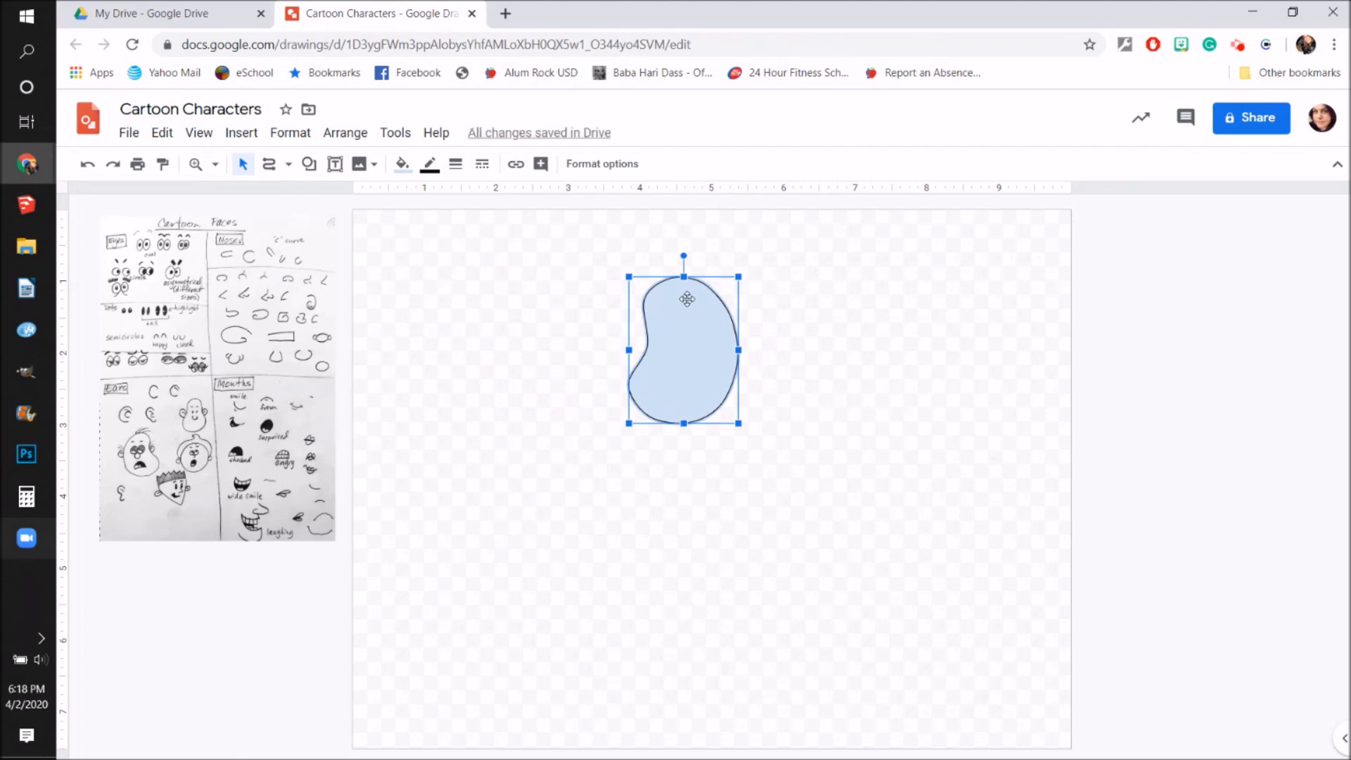
{"action": "left_click", "coordinate": [404, 164]}
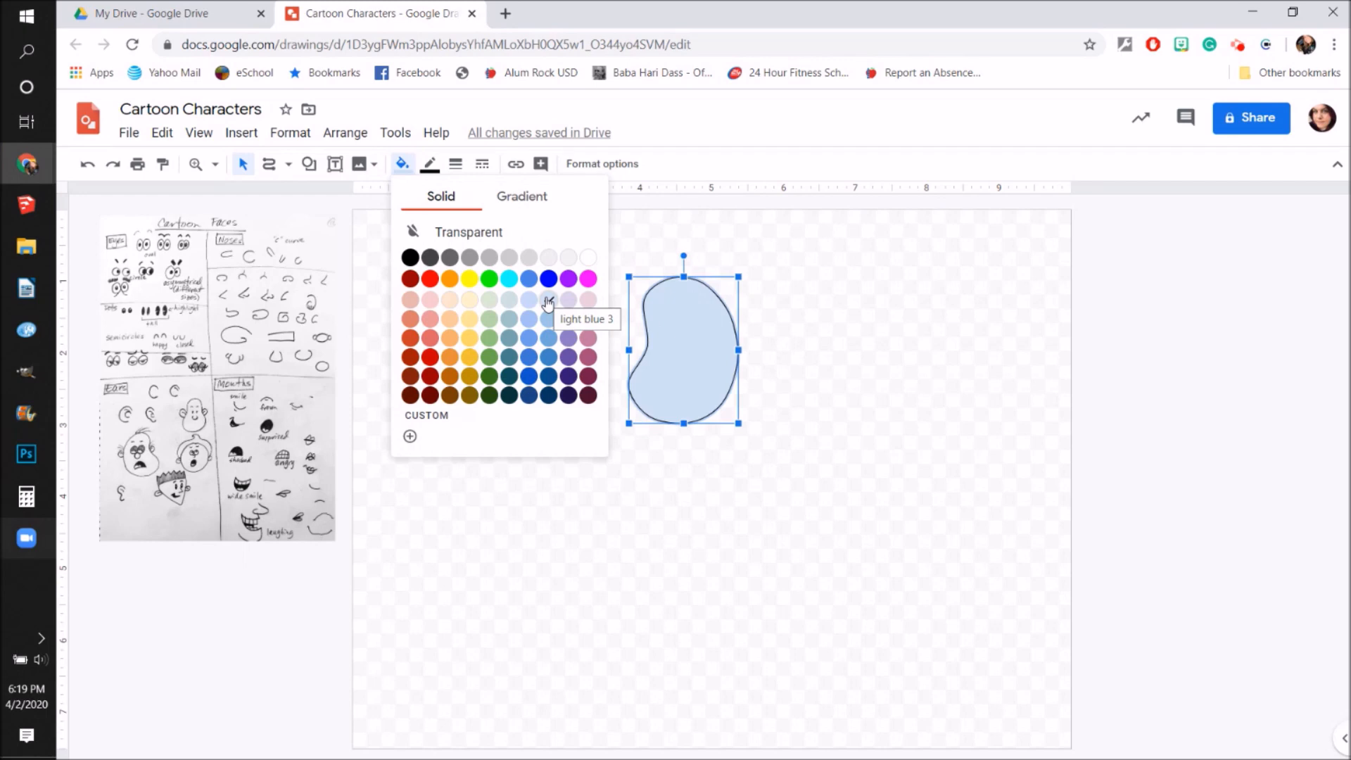
{"action": "left_click", "coordinate": [733, 310]}
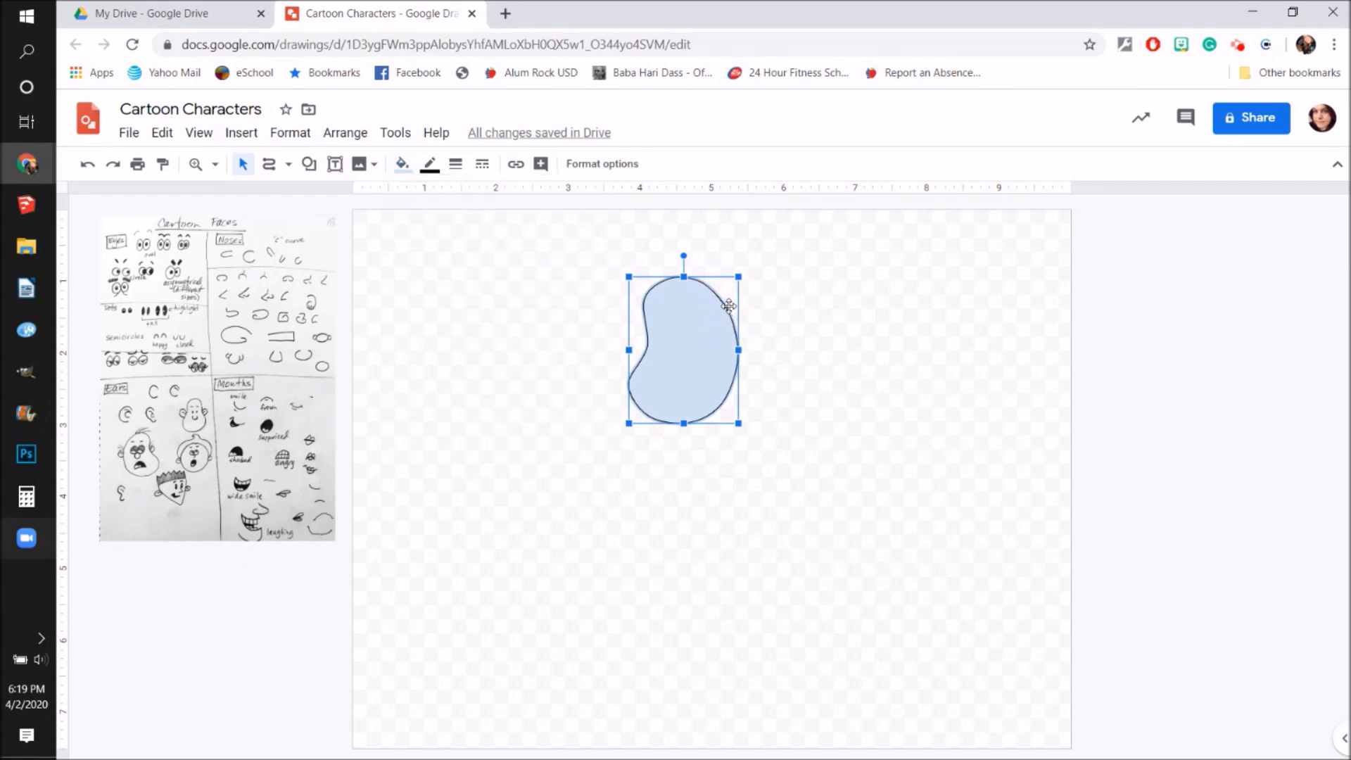
{"action": "left_click", "coordinate": [431, 168]}
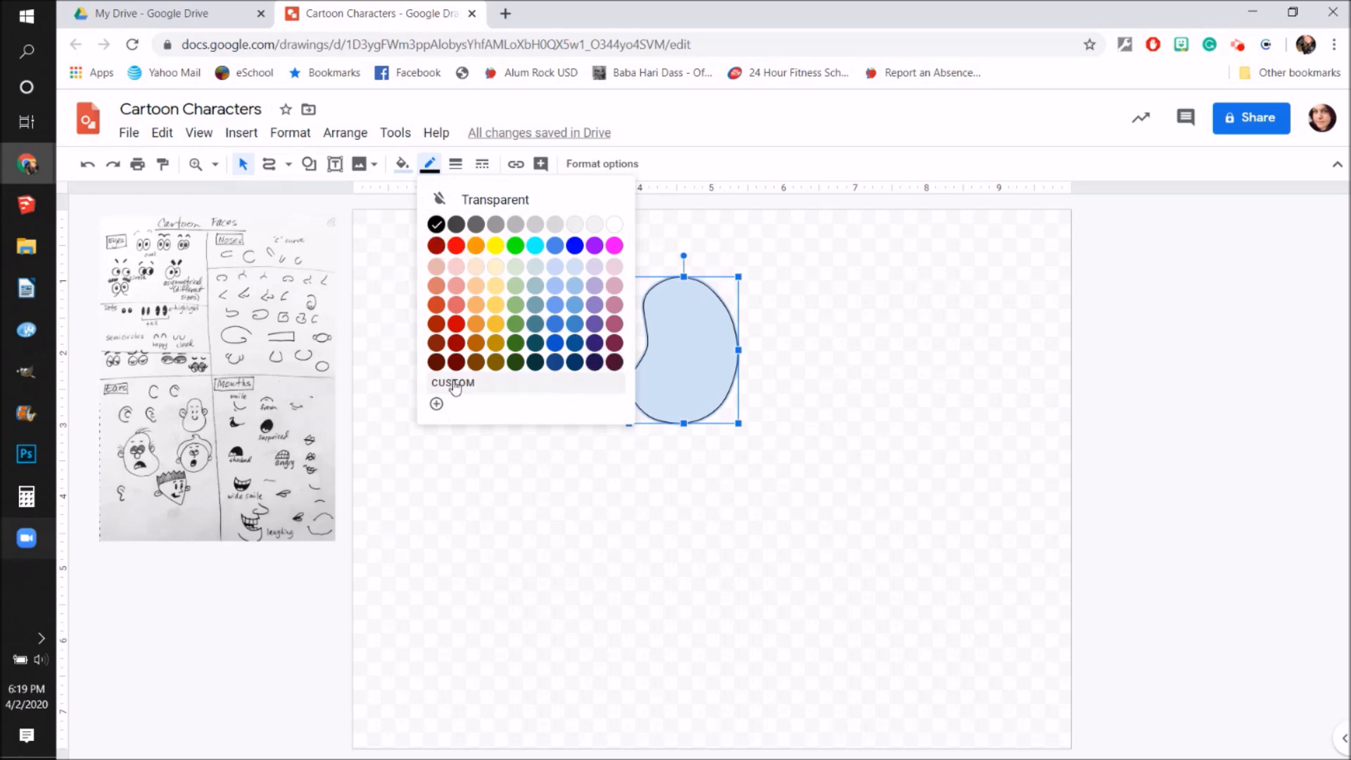
Step: Try outline weights of 2px and 24px on the head, then return the outline to 2px
{"action": "left_click", "coordinate": [454, 166]}
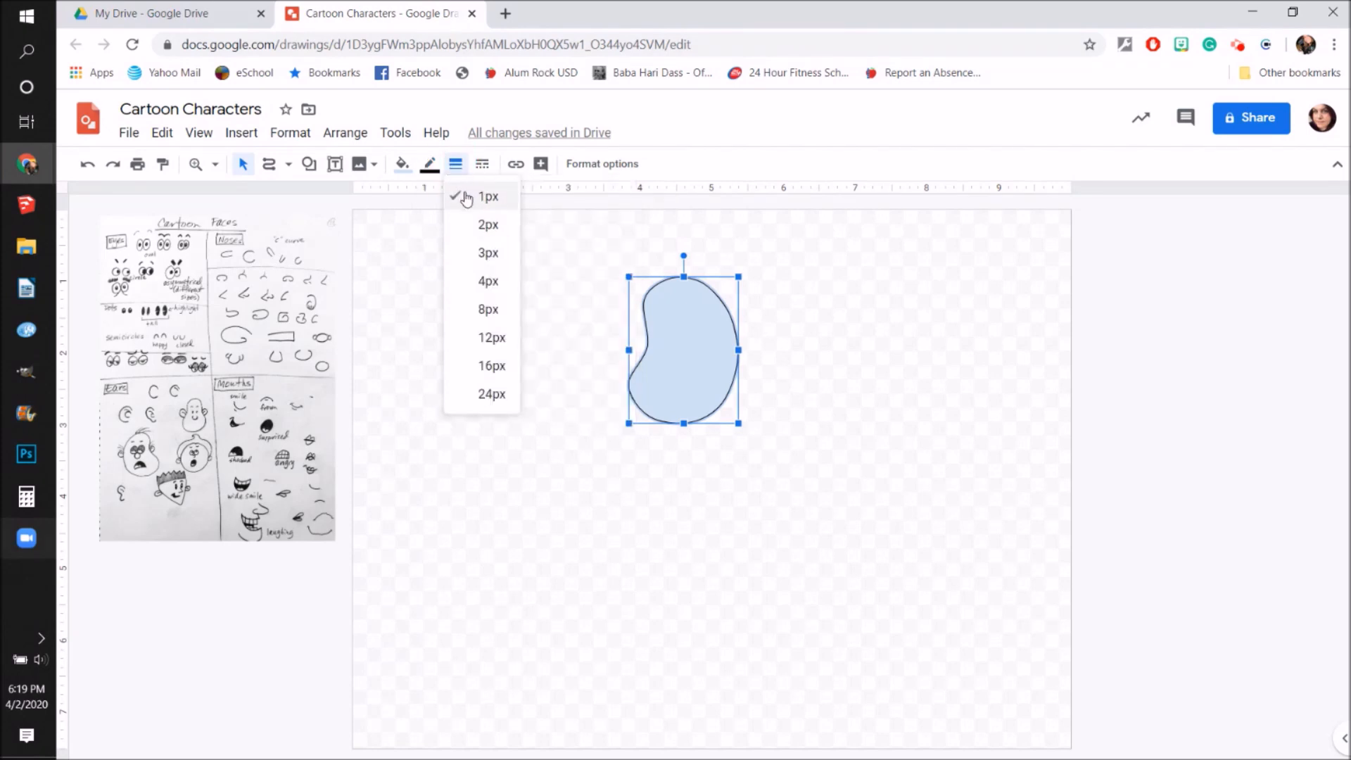
{"action": "left_click", "coordinate": [476, 225]}
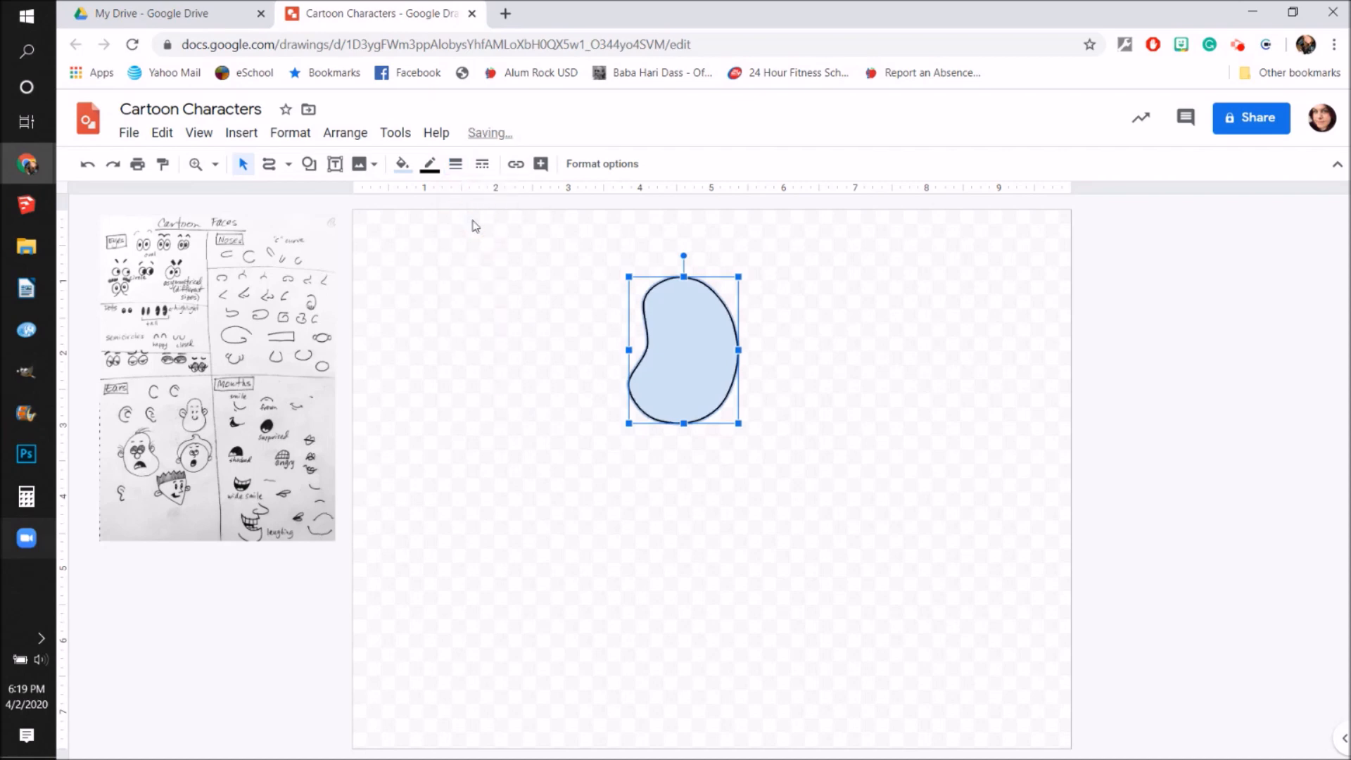
{"action": "left_click", "coordinate": [457, 164]}
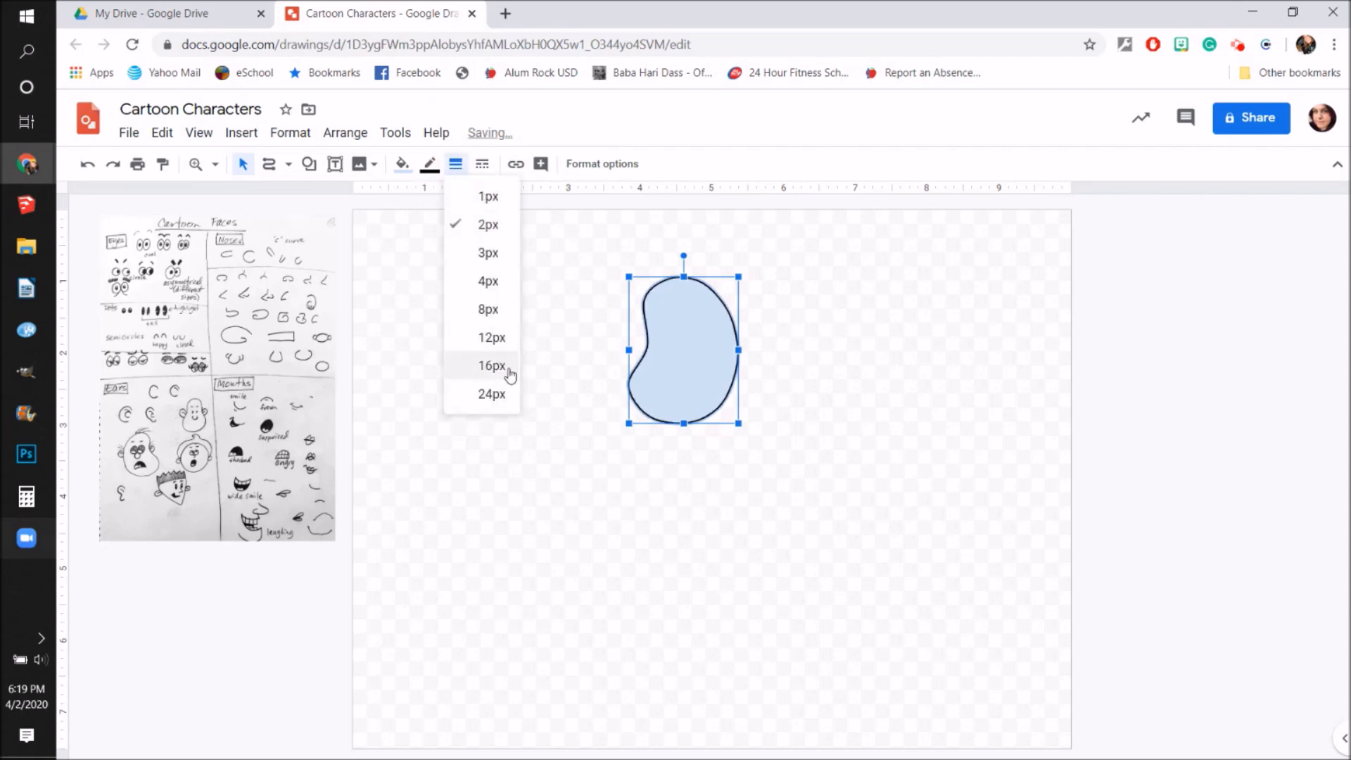
{"action": "left_click", "coordinate": [500, 396]}
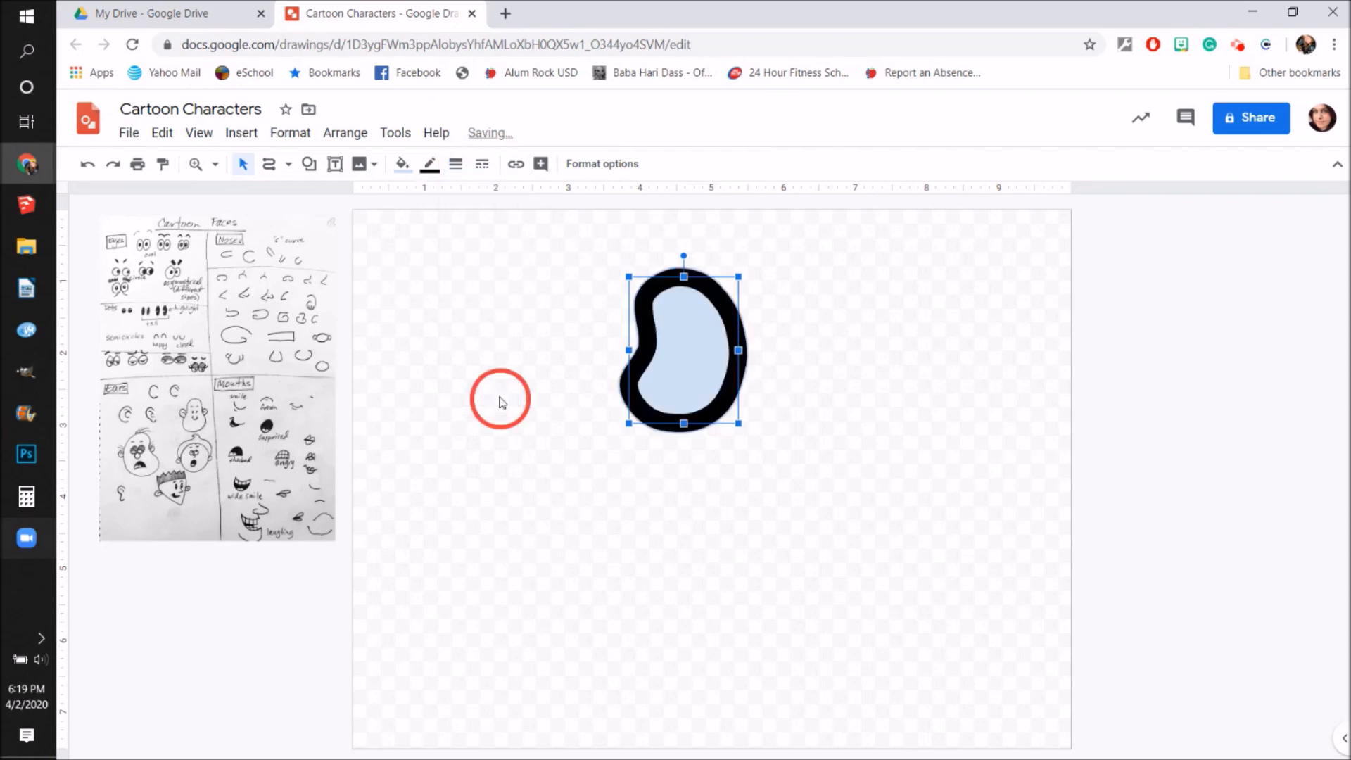
{"action": "left_click", "coordinate": [429, 165]}
{"action": "left_click", "coordinate": [456, 164]}
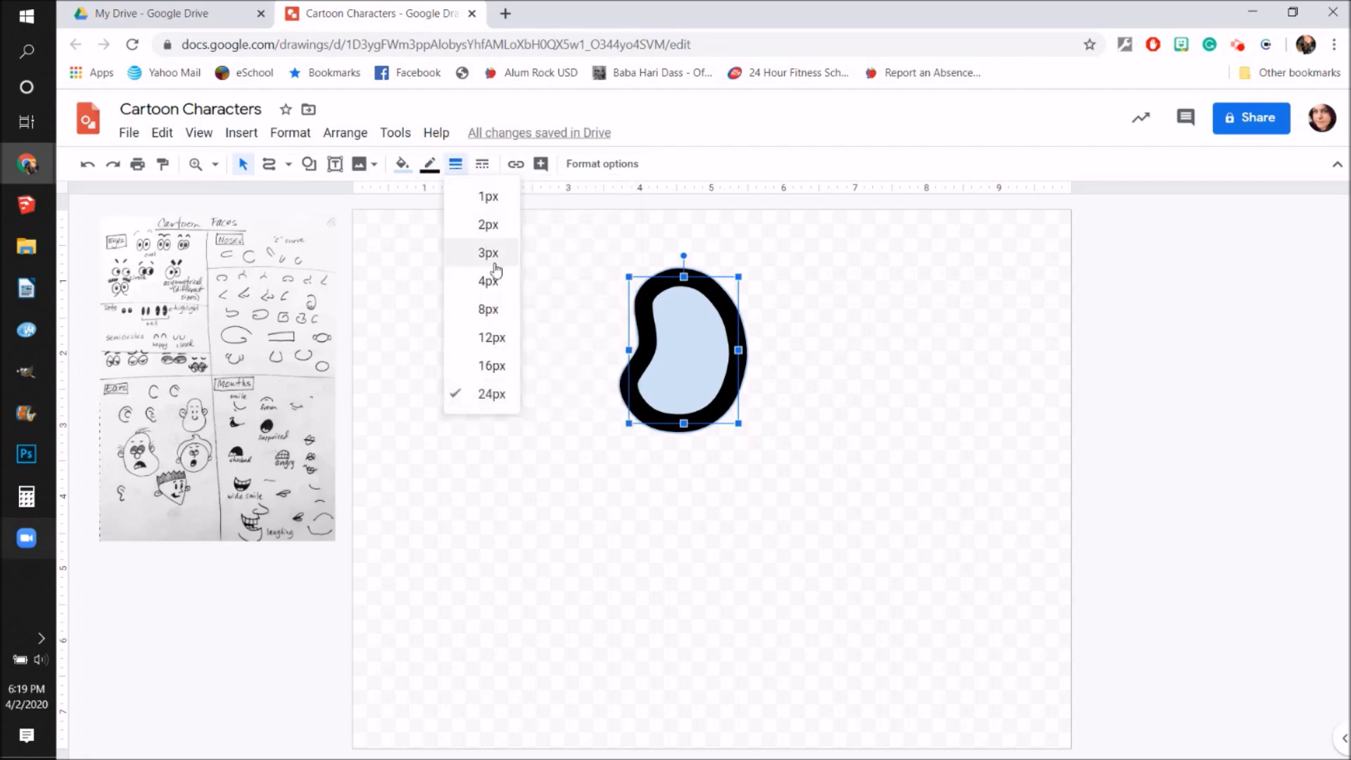
{"action": "left_click", "coordinate": [485, 224]}
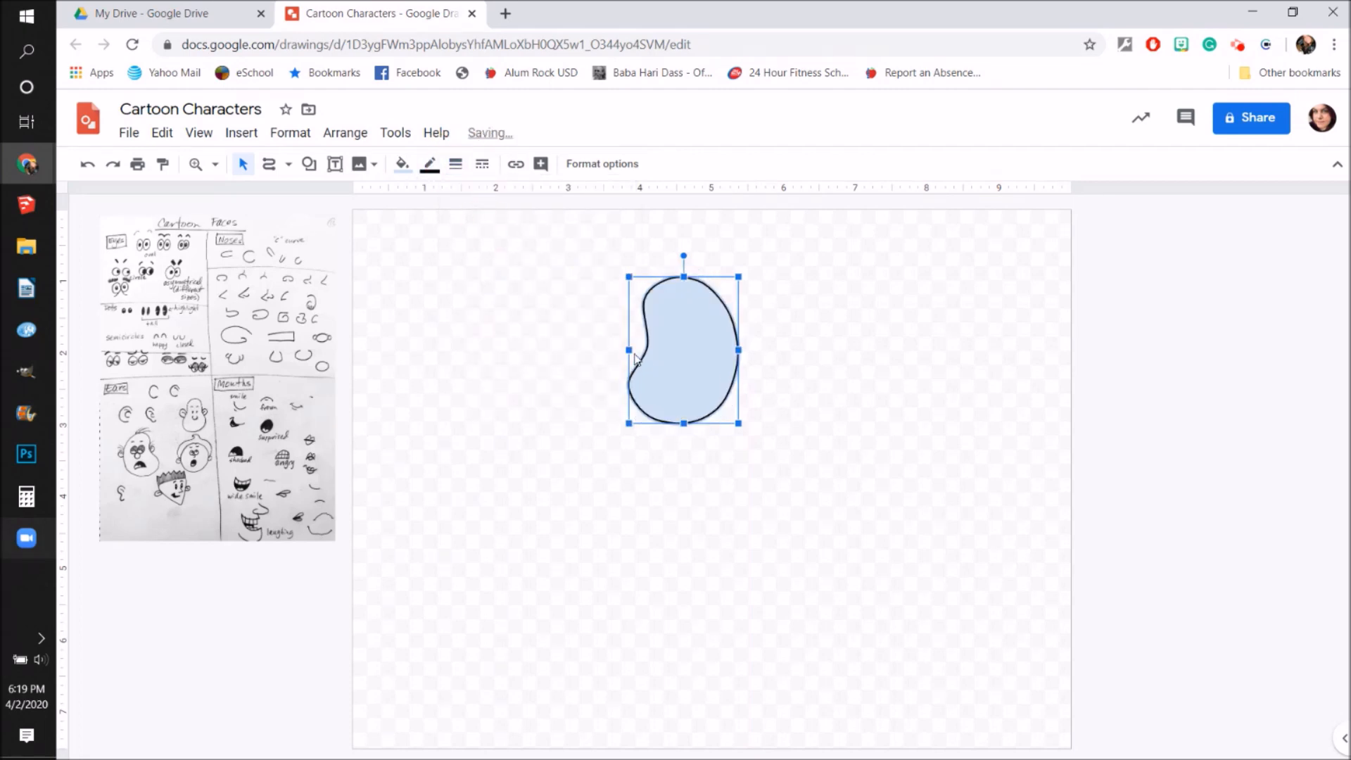
Step: Set the outline weight of the bean-shaped head to 4px
{"action": "left_click", "coordinate": [456, 164]}
{"action": "left_click", "coordinate": [478, 276]}
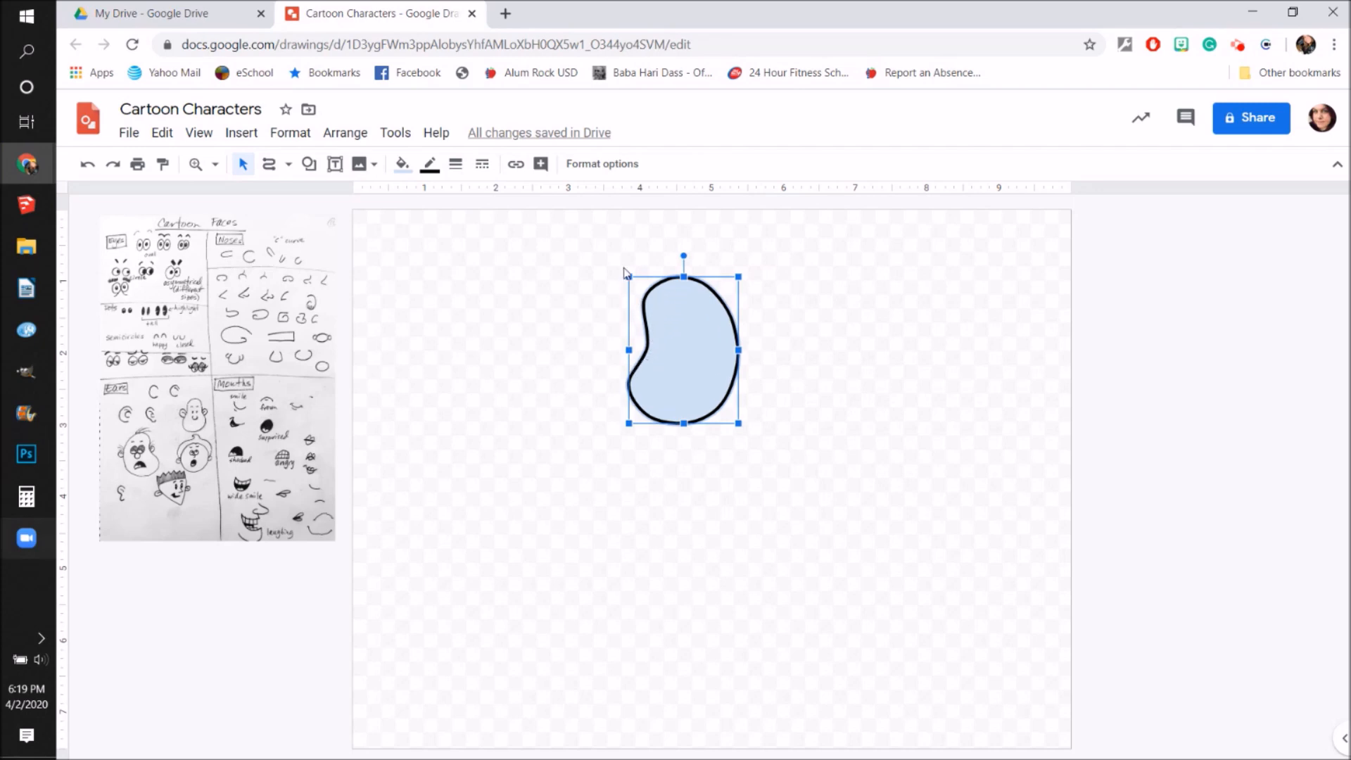
Step: Fill the head with a dark yellow-brown, then lighten it to a custom tan of about #bda764
{"action": "left_click", "coordinate": [402, 164]}
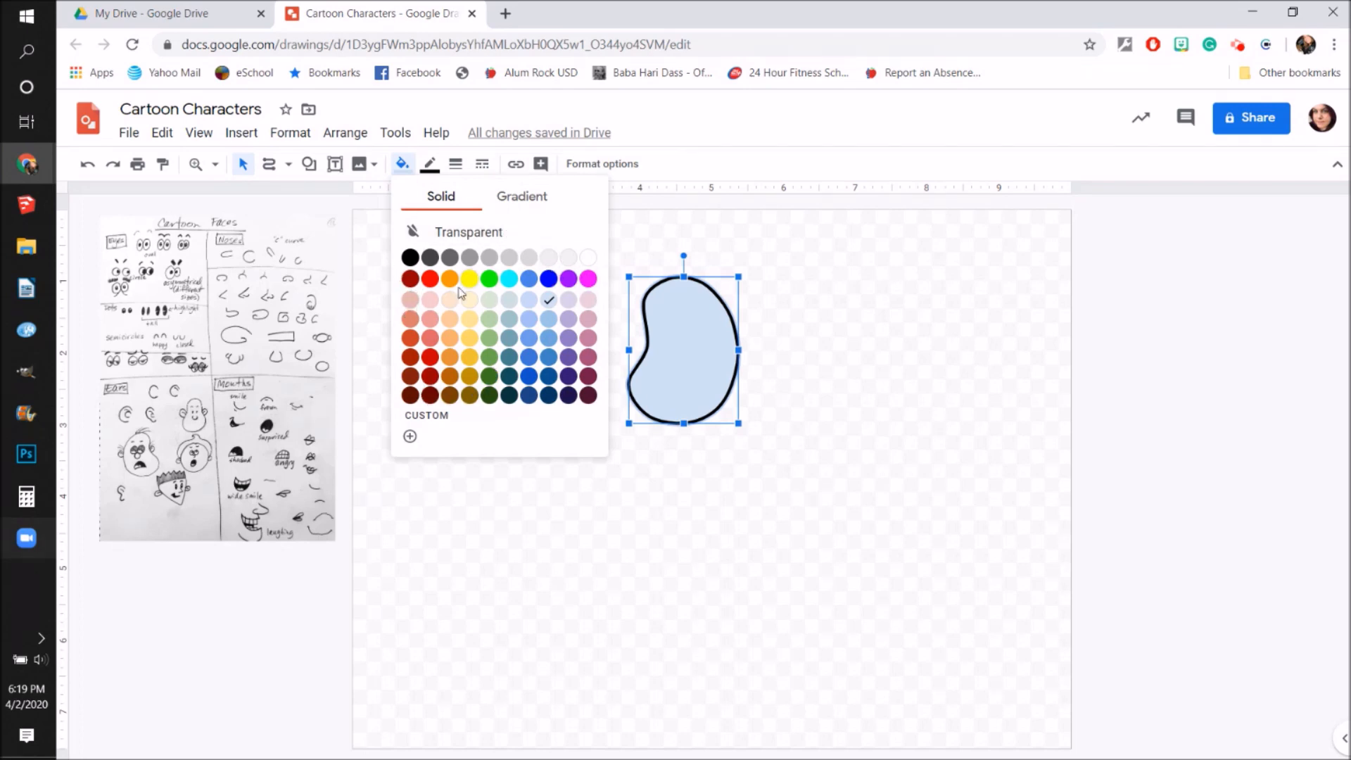
{"action": "left_click", "coordinate": [470, 397]}
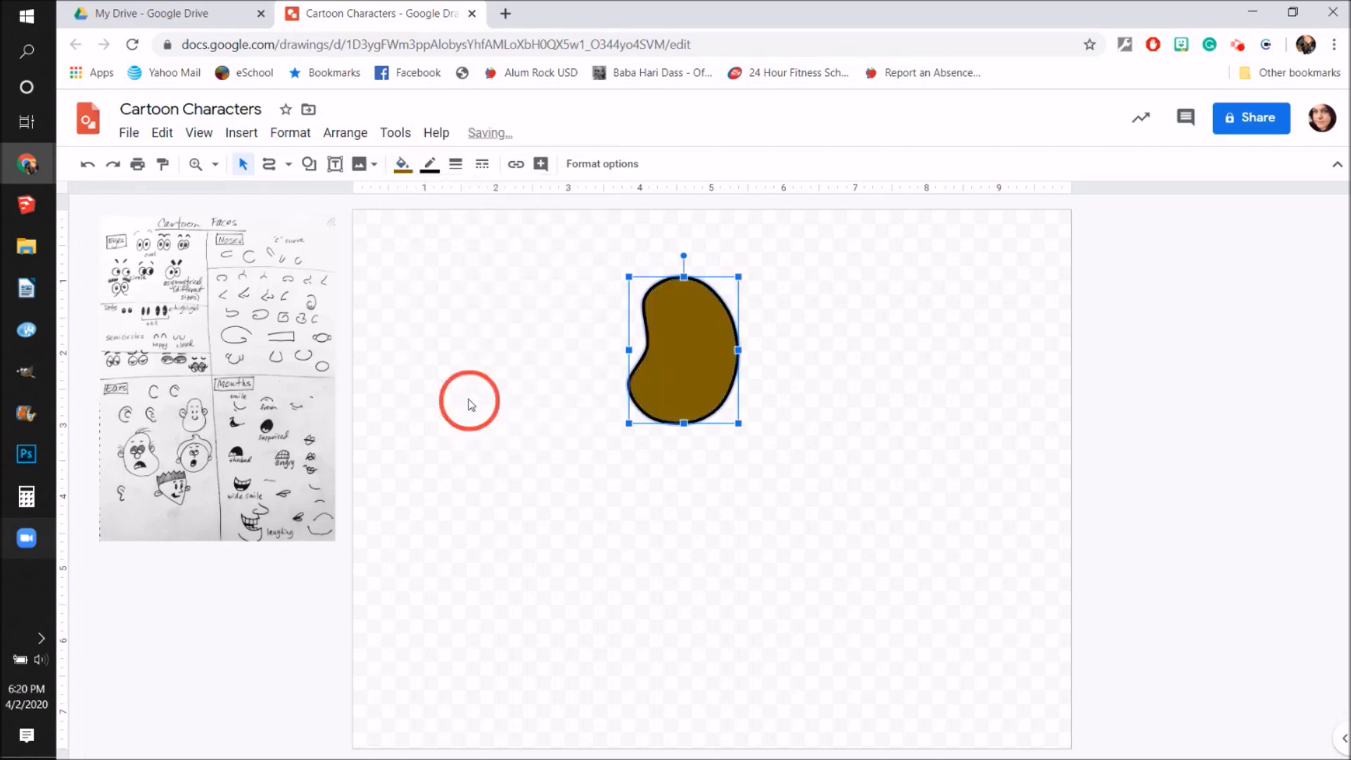
{"action": "left_click", "coordinate": [404, 170]}
{"action": "left_click", "coordinate": [424, 418]}
{"action": "left_click_drag", "start_coordinate": [791, 386], "coordinate": [701, 355]}
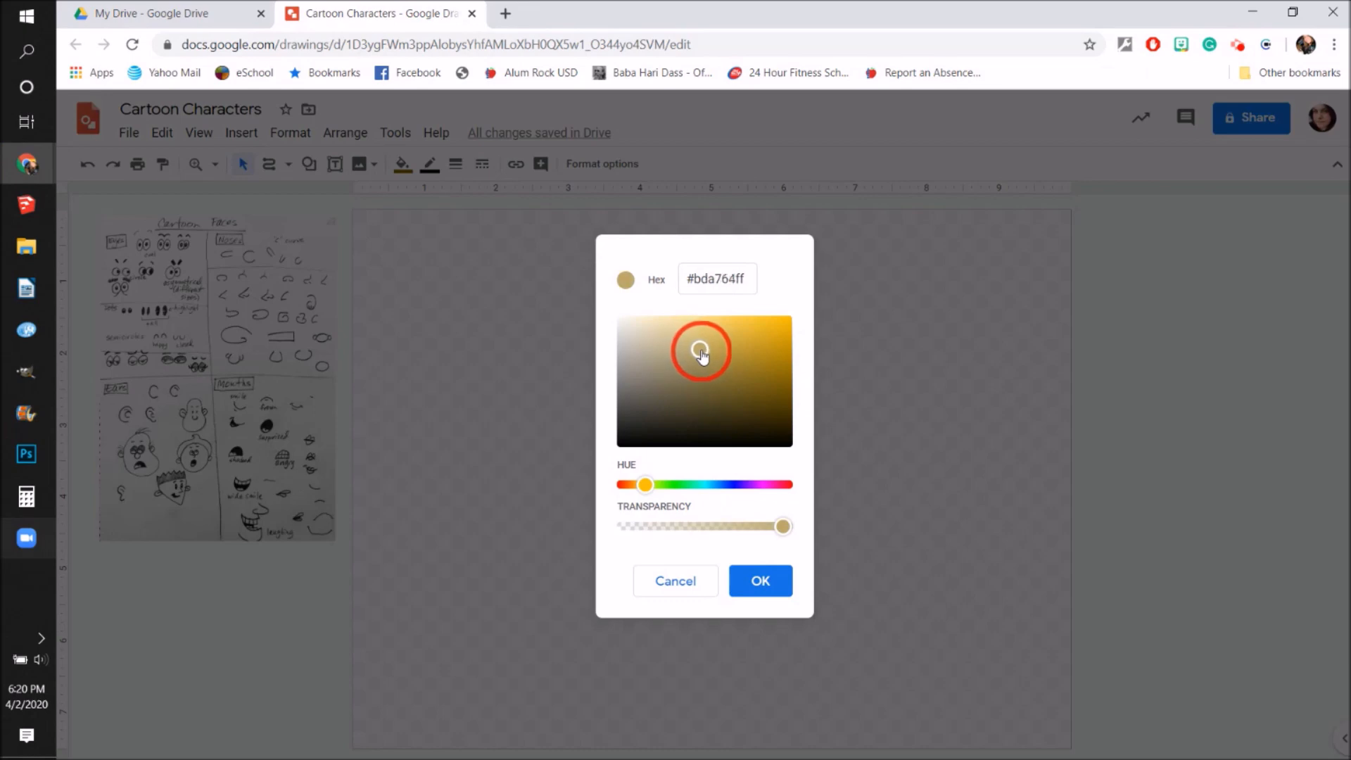
{"action": "left_click", "coordinate": [778, 592]}
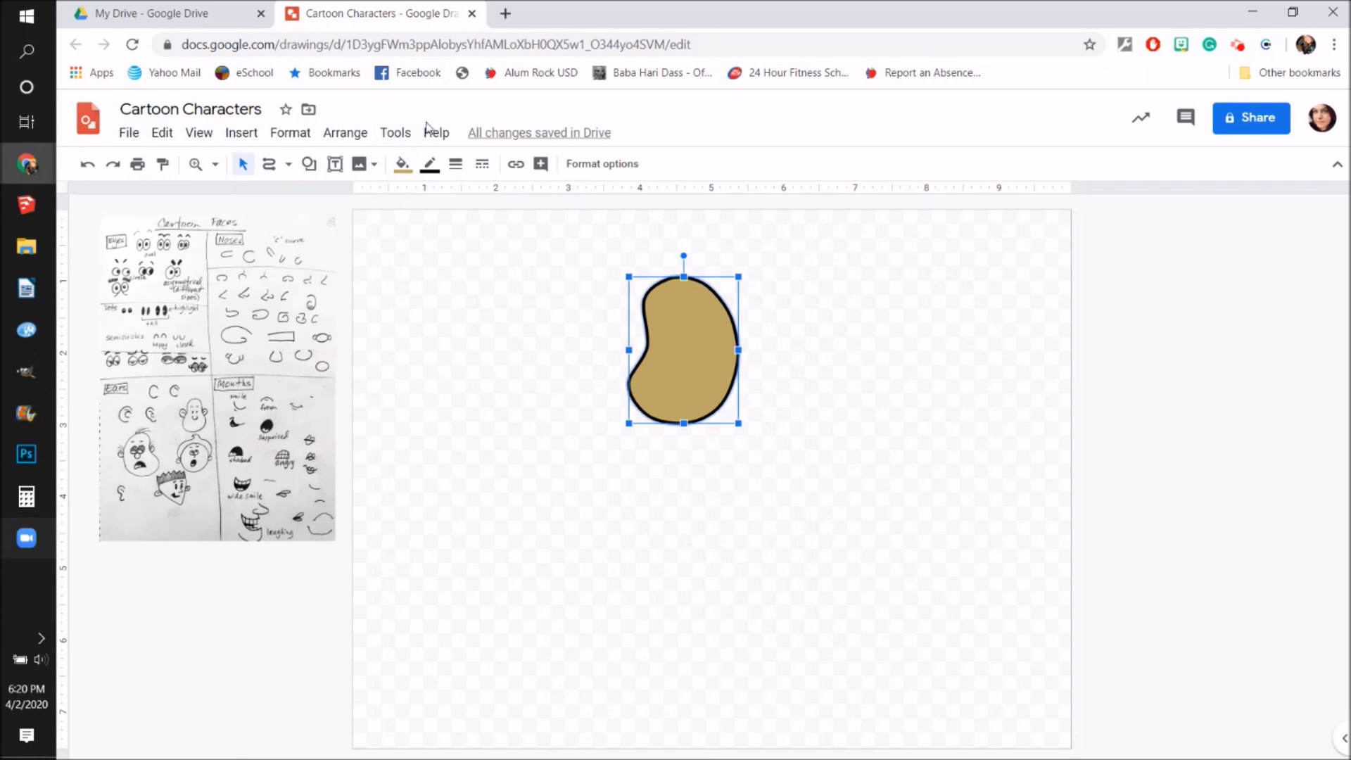
Step: Try light orange-yellow, bright yellow, green and cyan fills on the head, then reapply the custom tan
{"action": "left_click", "coordinate": [411, 176]}
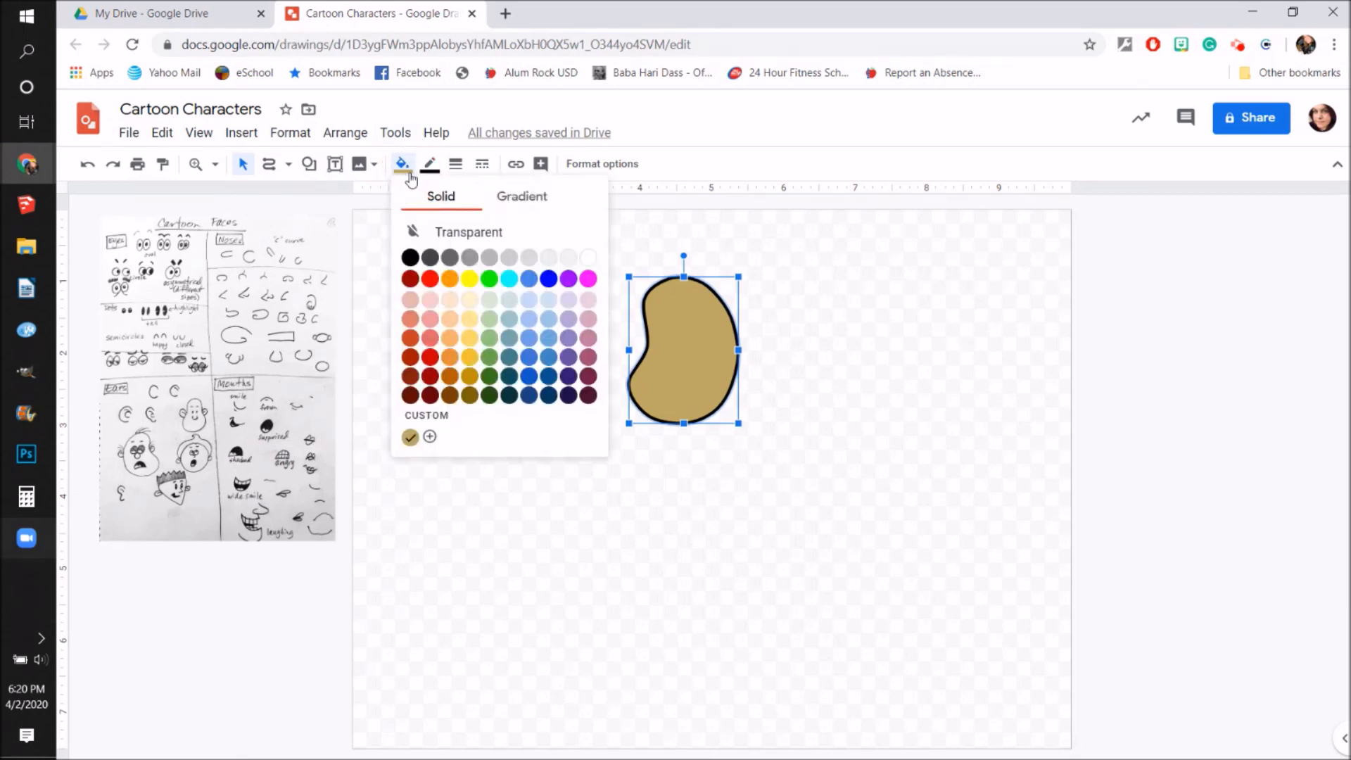
{"action": "left_click", "coordinate": [469, 338]}
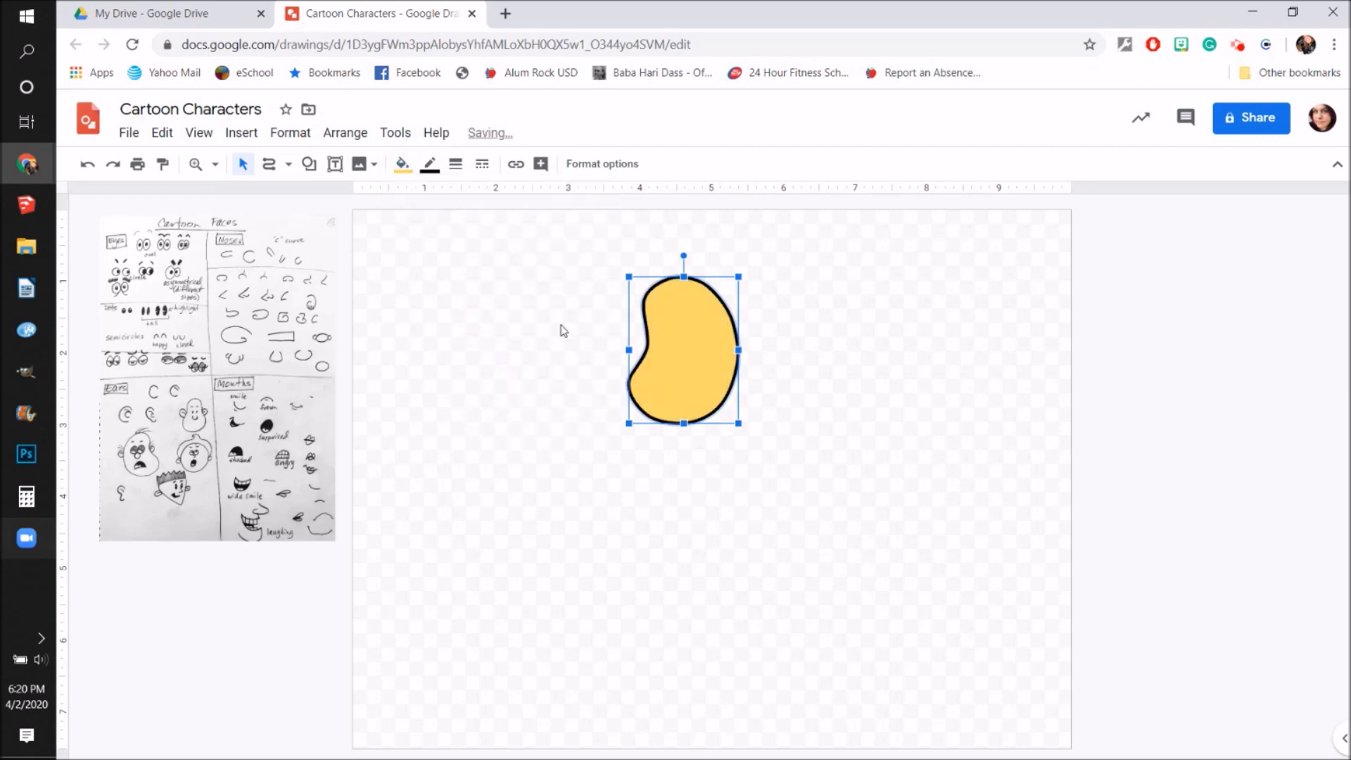
{"action": "left_click", "coordinate": [403, 166]}
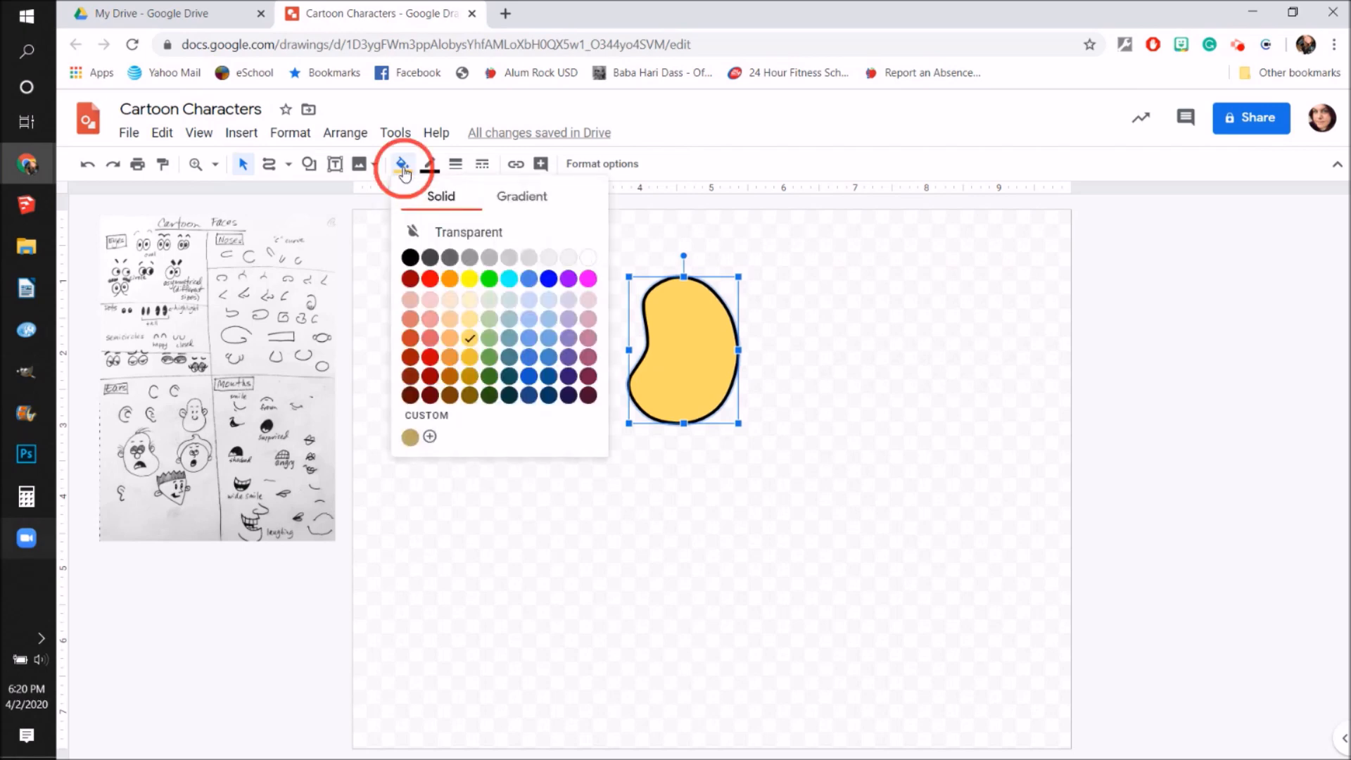
{"action": "left_click", "coordinate": [471, 282]}
{"action": "left_click", "coordinate": [402, 166]}
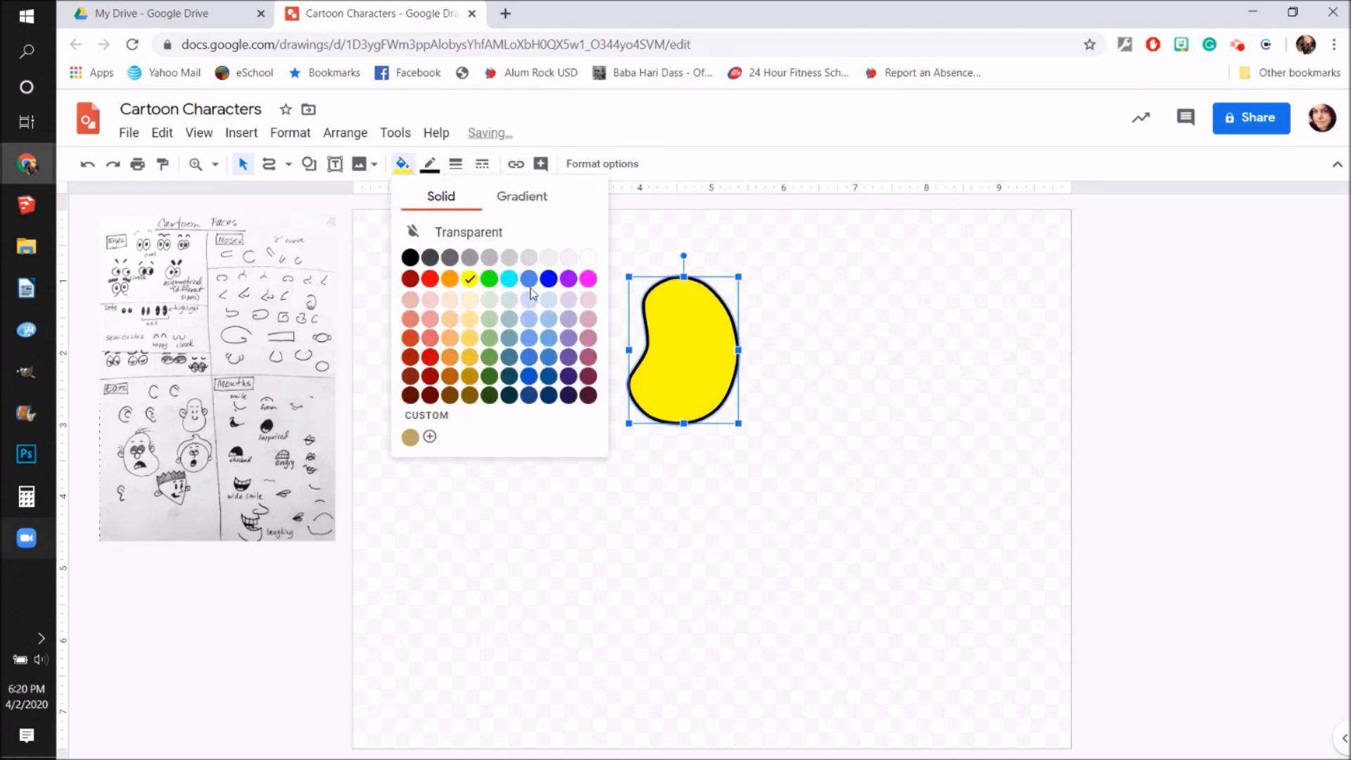
{"action": "left_click", "coordinate": [490, 278]}
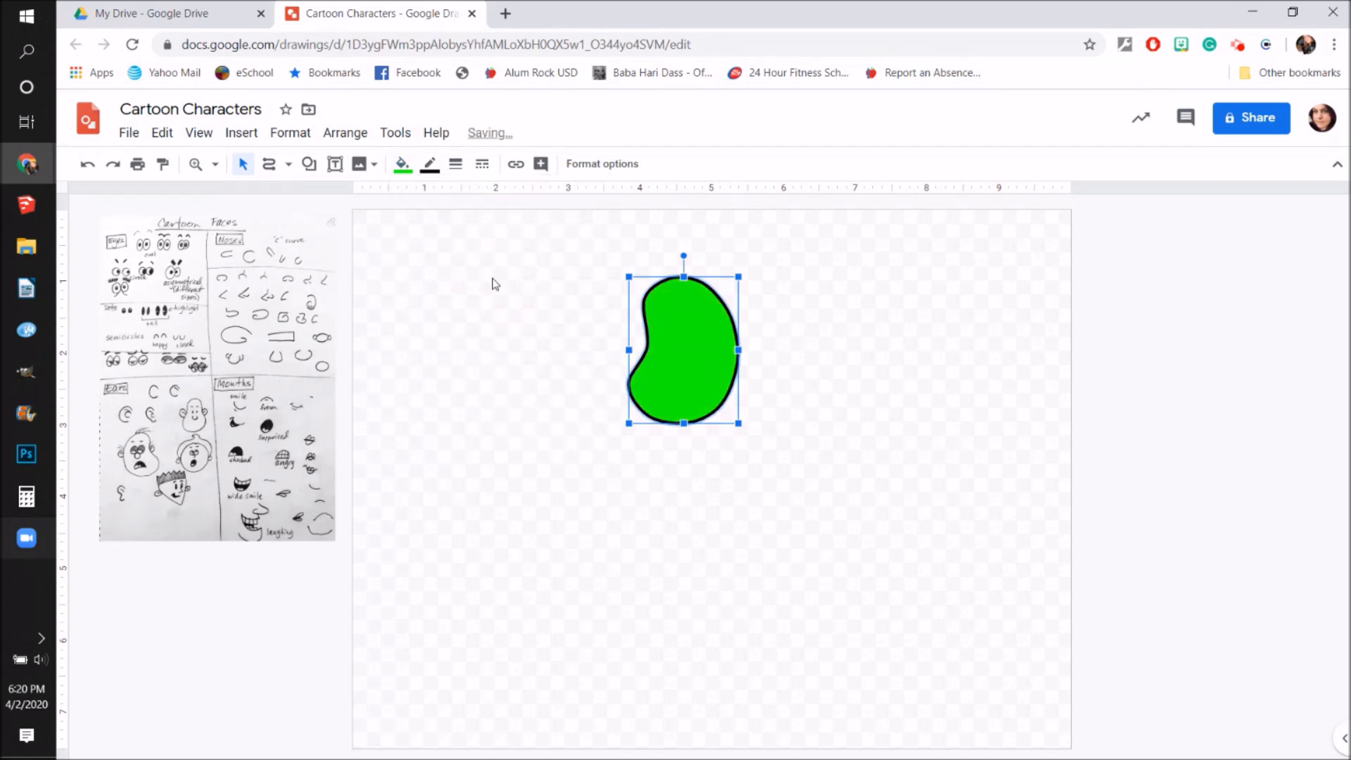
{"action": "left_click", "coordinate": [402, 173]}
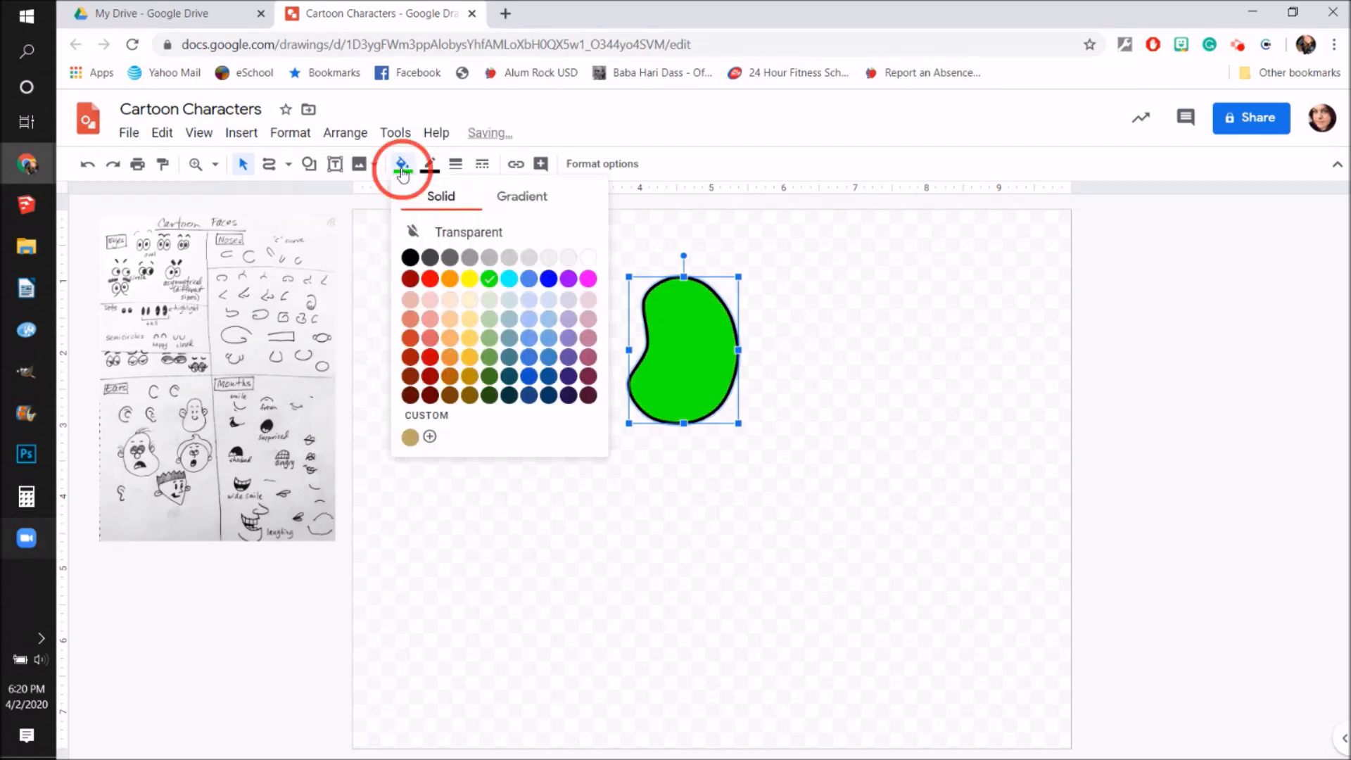
{"action": "left_click", "coordinate": [510, 280]}
{"action": "left_click", "coordinate": [403, 170]}
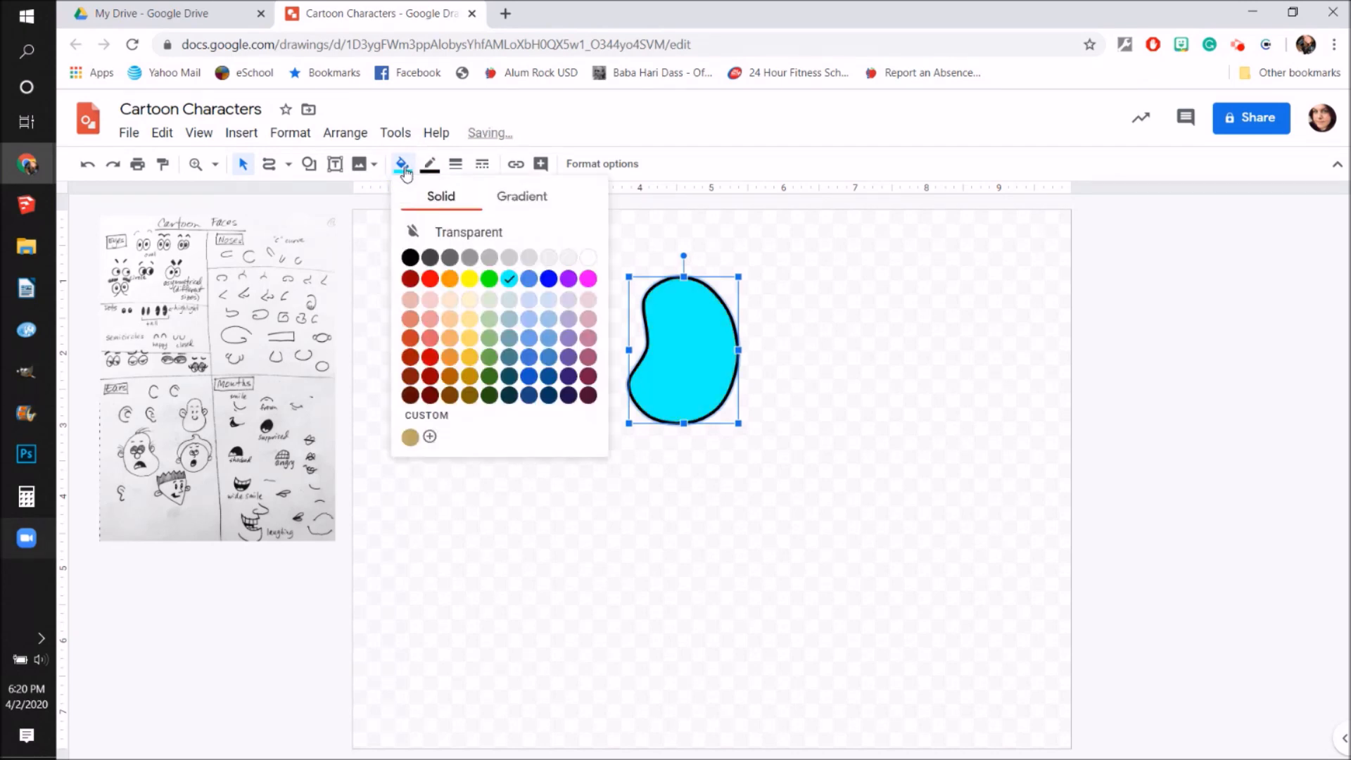
{"action": "left_click", "coordinate": [409, 437]}
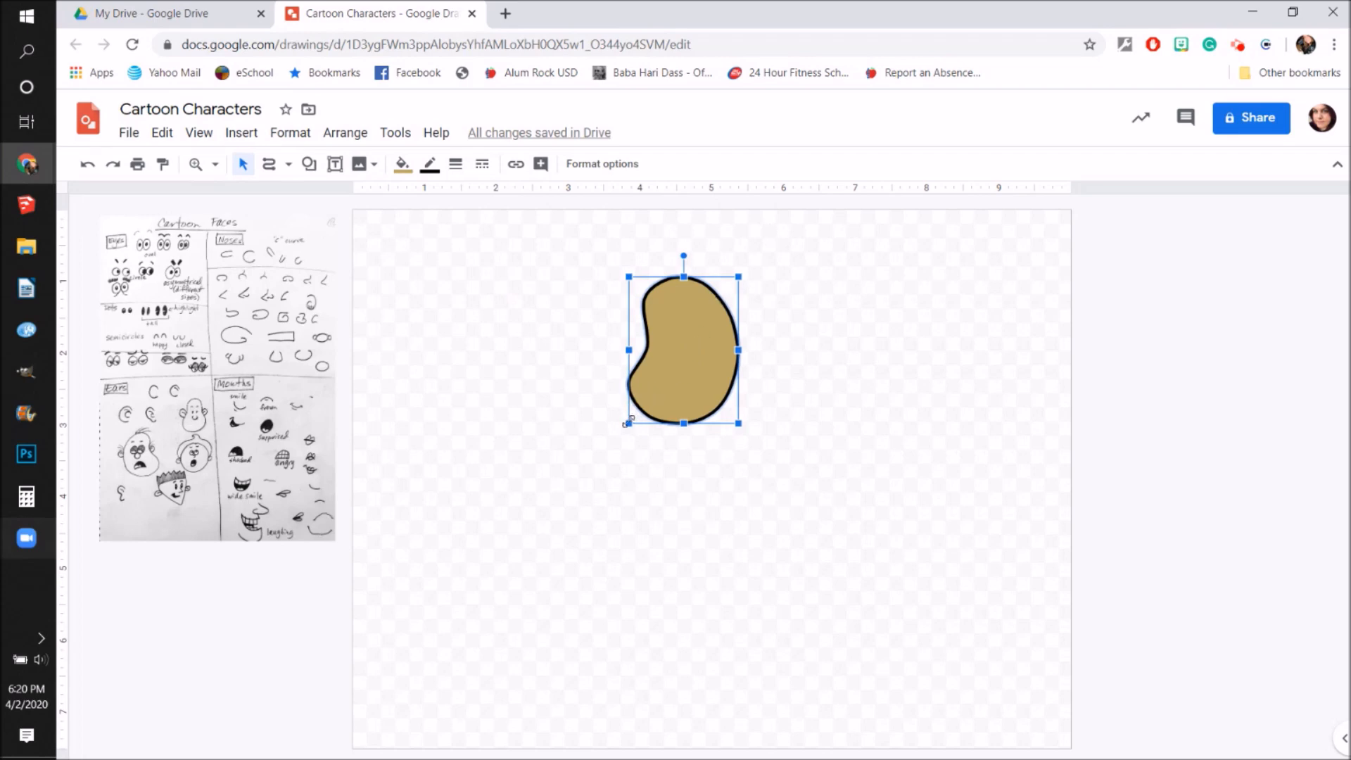
Step: Enlarge the tan head down and to the left to about 2.6 by 3.5 inches and duplicate it
{"action": "left_click_drag", "start_coordinate": [627, 423], "coordinate": [551, 484]}
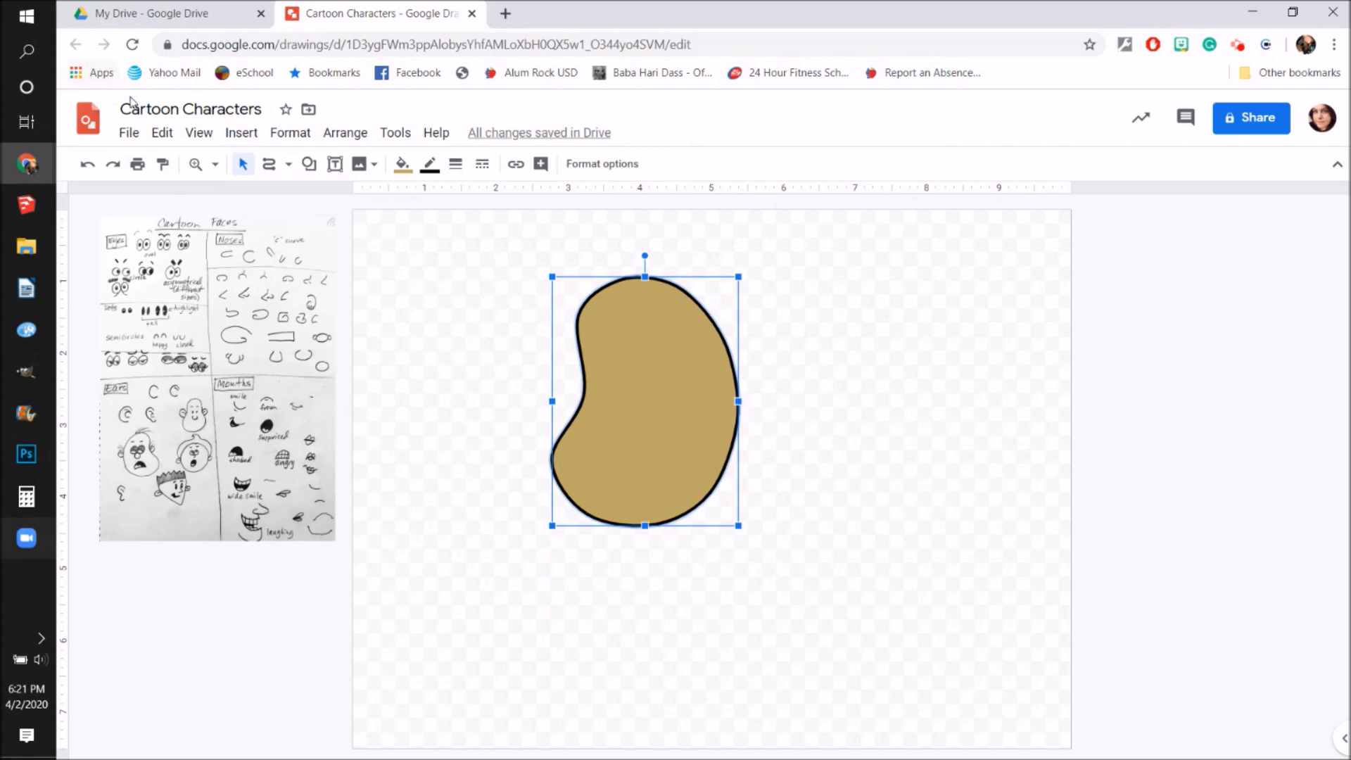
{"action": "left_click", "coordinate": [163, 133]}
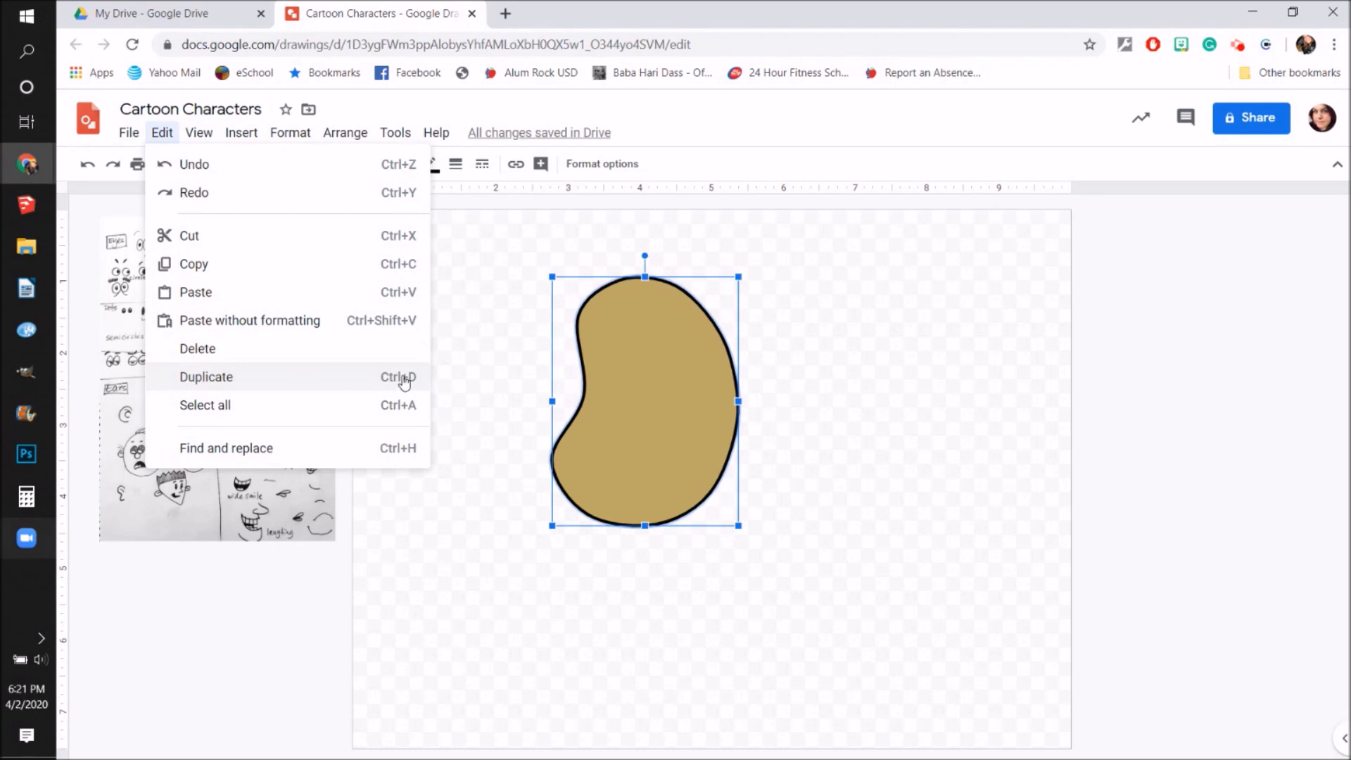
{"action": "left_click", "coordinate": [262, 380]}
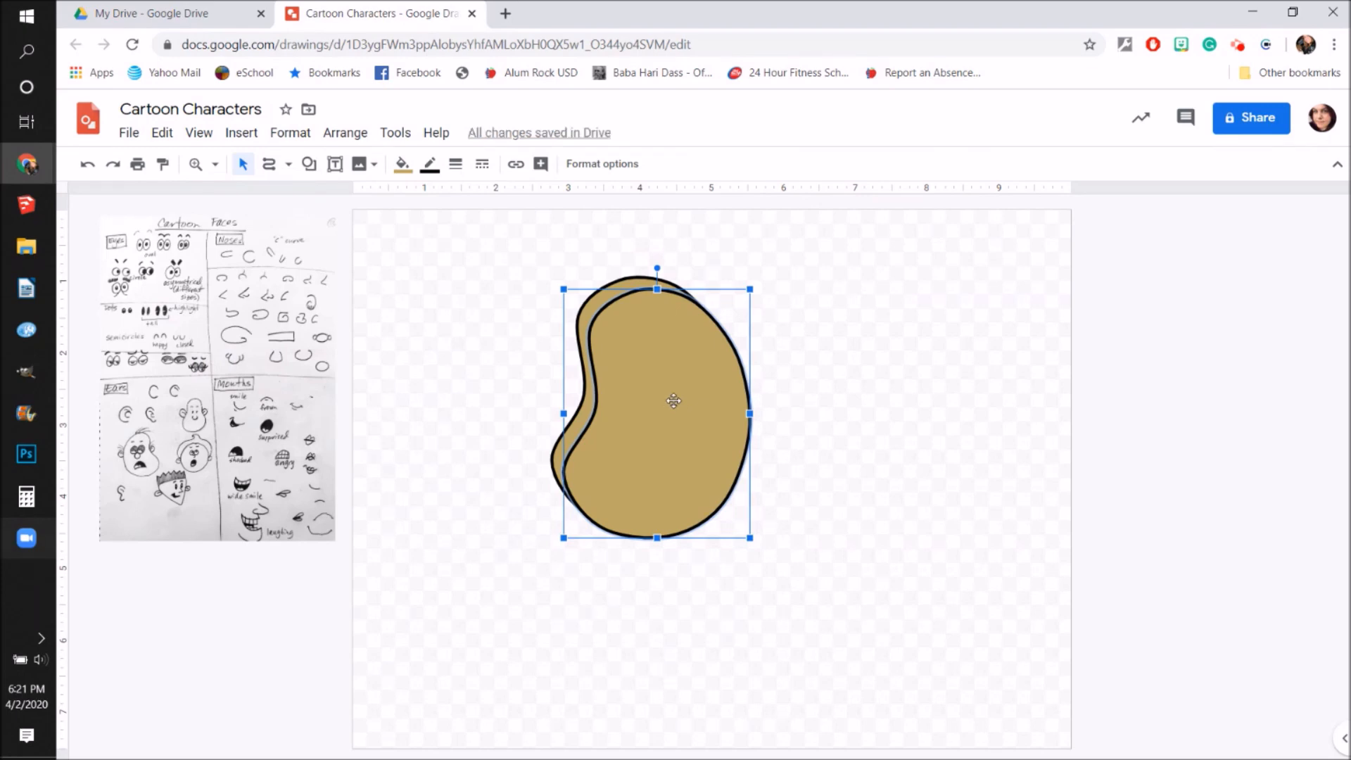
Step: Duplicate the tan head seven more times and move the newest copy off the canvas to its right side
{"action": "key", "text": "ctrl+d"}
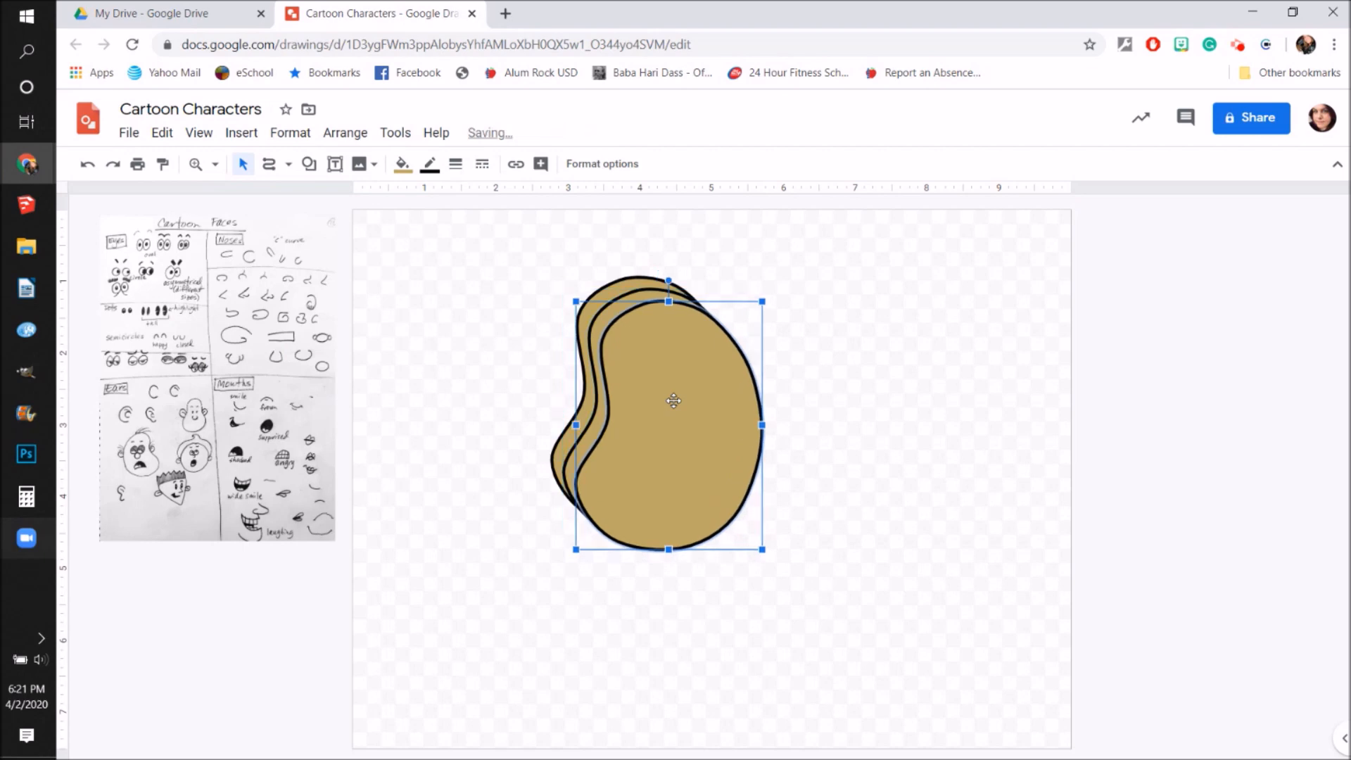
{"action": "key", "text": "ctrl+d"}
{"action": "key", "text": "ctrl+d"}
{"action": "key", "text": "ctrl+d"}
{"action": "key", "text": "ctrl+d"}
{"action": "key", "text": "ctrl+d"}
{"action": "key", "text": "ctrl+d"}
{"action": "left_click_drag", "start_coordinate": [725, 436], "coordinate": [1167, 288]}
Step: Shrink the stack of spare heads and park it below the Cartoon Faces reference, then return the single head to the canvas
{"action": "left_click_drag", "start_coordinate": [537, 289], "coordinate": [893, 644]}
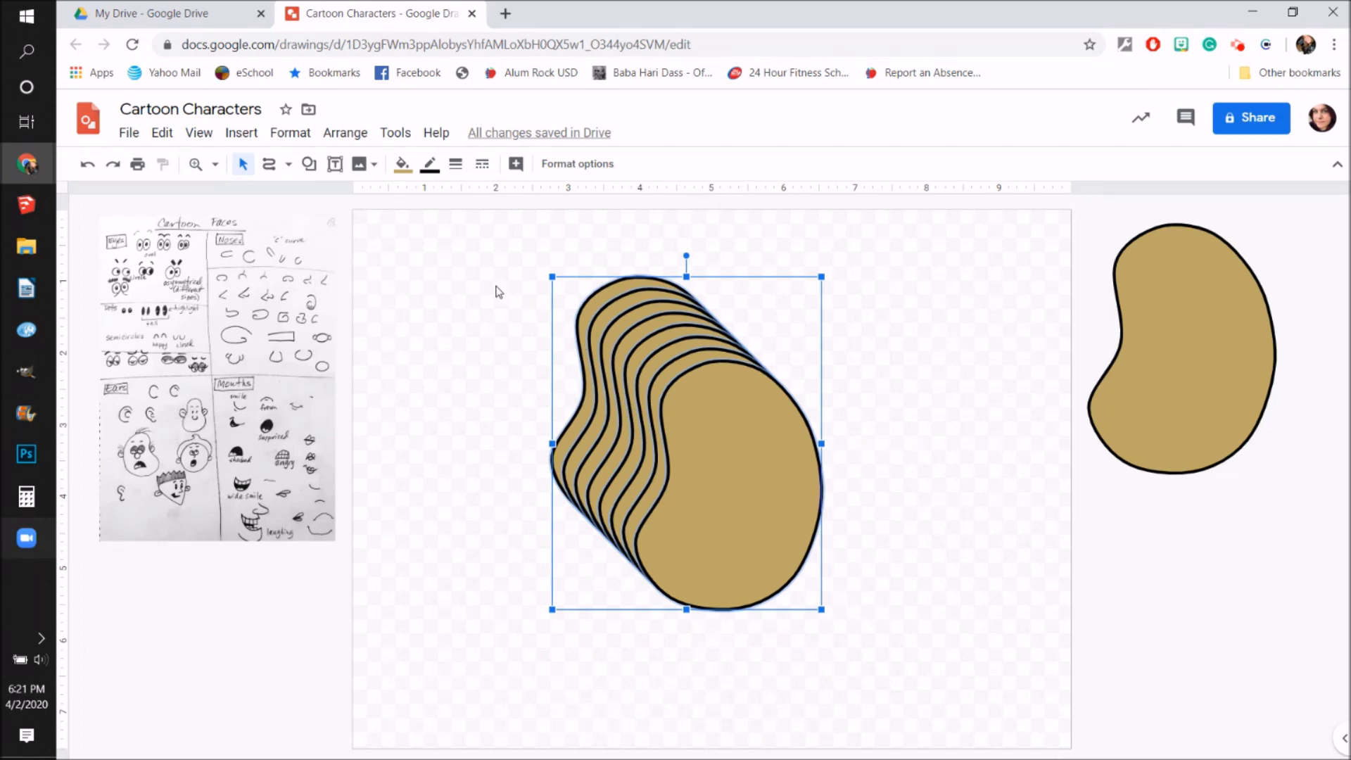
{"action": "left_click_drag", "start_coordinate": [551, 274], "coordinate": [732, 456]}
{"action": "left_click_drag", "start_coordinate": [772, 535], "coordinate": [163, 631]}
{"action": "left_click_drag", "start_coordinate": [1163, 393], "coordinate": [724, 405]}
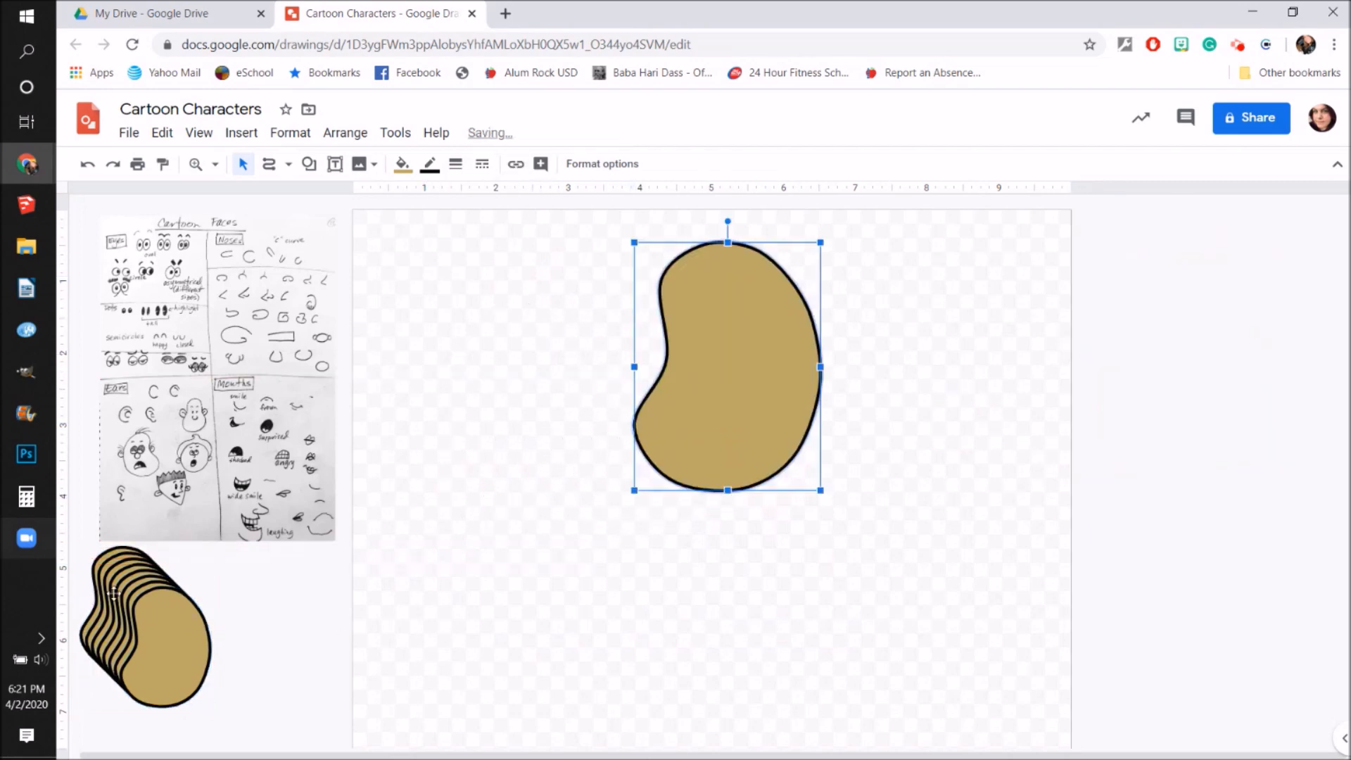
Step: Pull the head's protruding lower-left outline point slightly inward and shorten the head to about 2.5 by 2.5 inches
{"action": "double_click", "coordinate": [691, 396]}
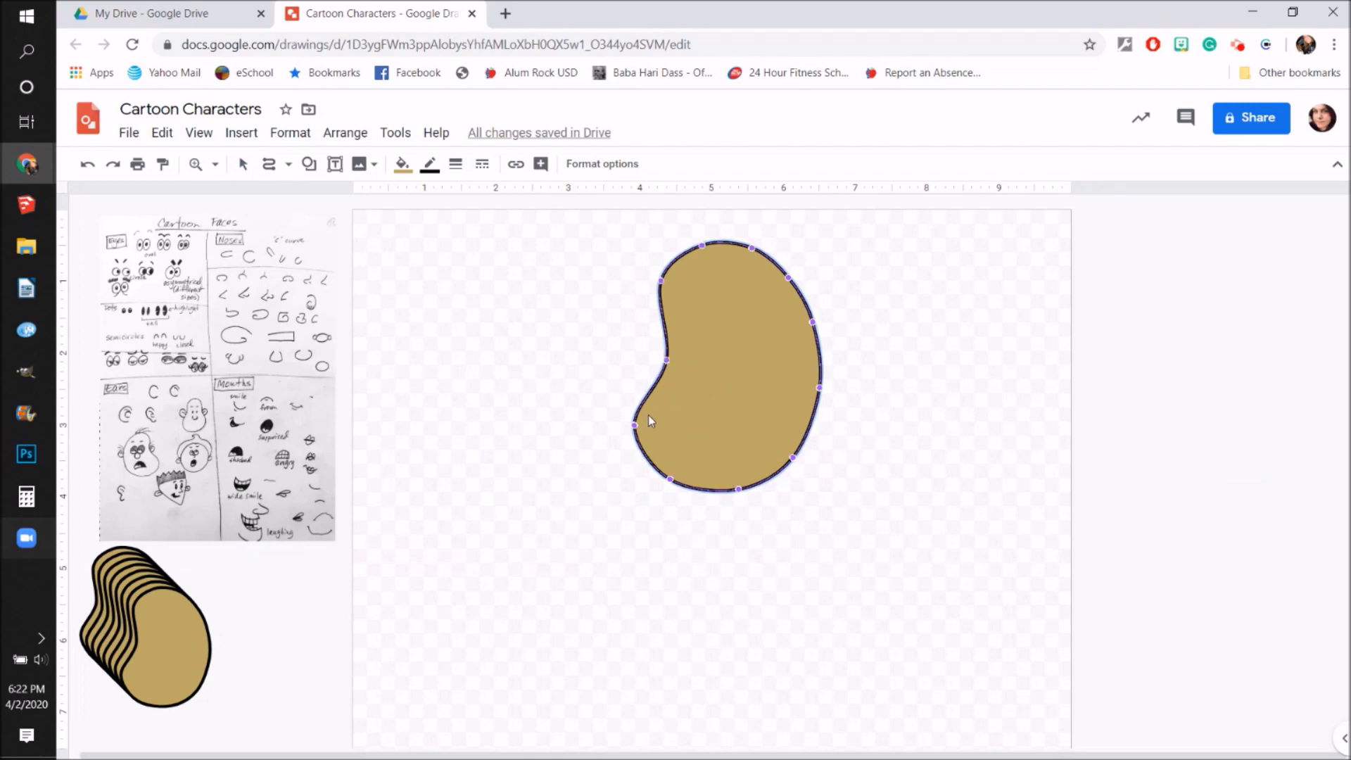
{"action": "left_click_drag", "start_coordinate": [633, 422], "coordinate": [644, 426]}
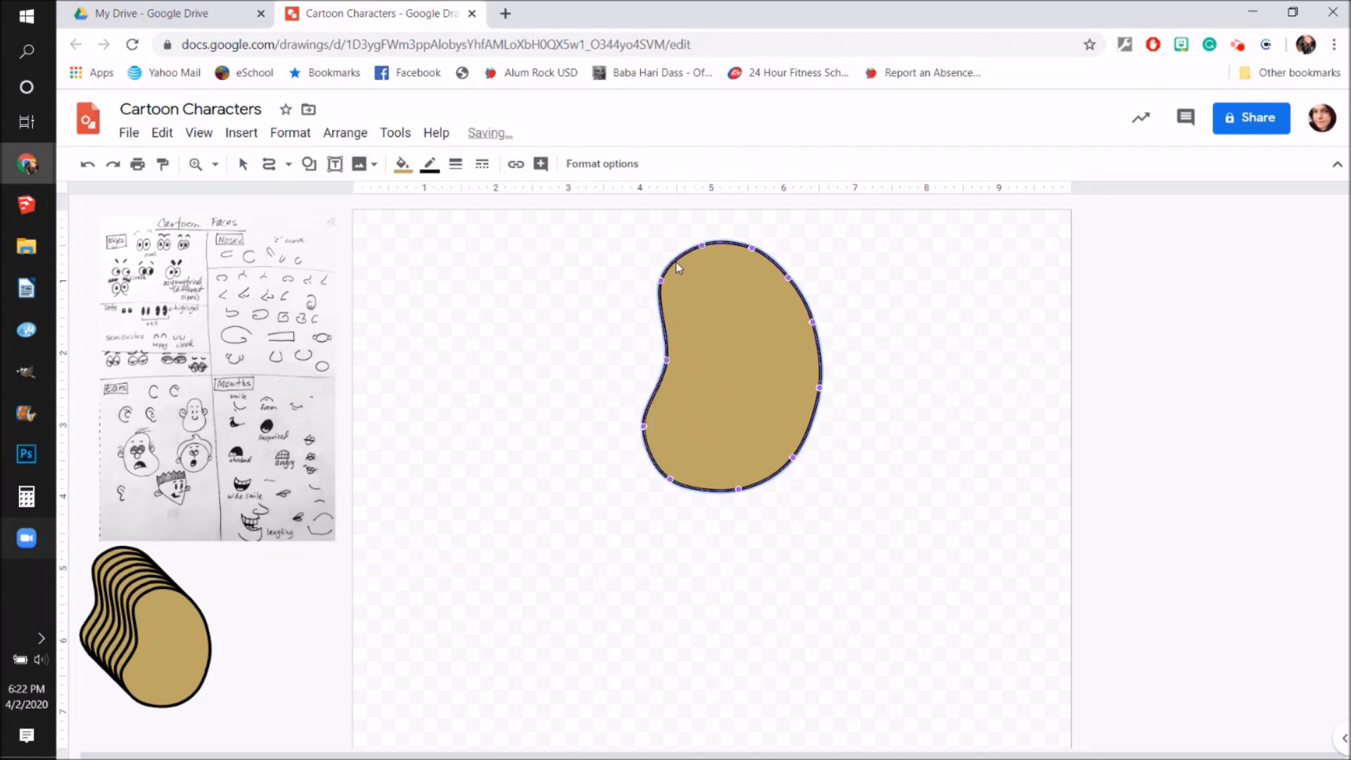
{"action": "key", "text": "Escape"}
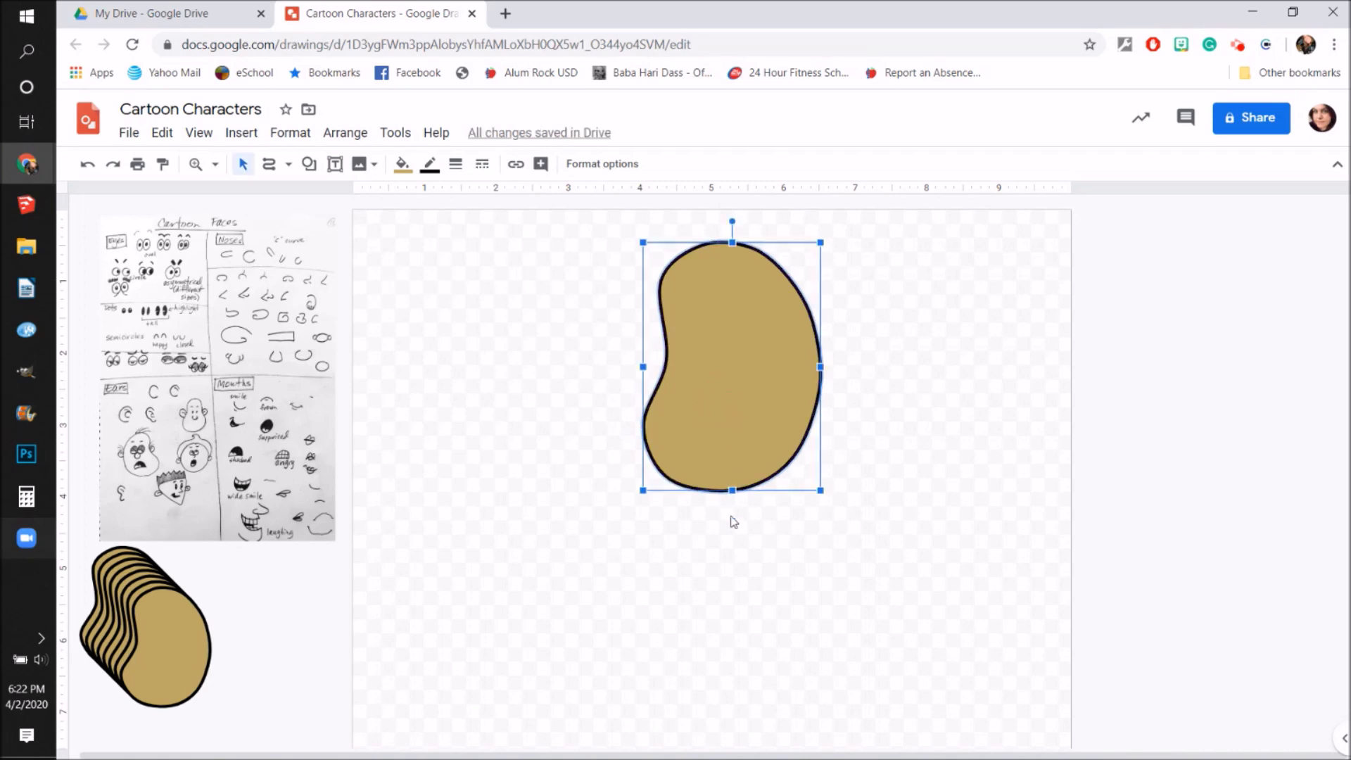
{"action": "left_click_drag", "start_coordinate": [728, 489], "coordinate": [728, 425]}
{"action": "left_click", "coordinate": [801, 340]}
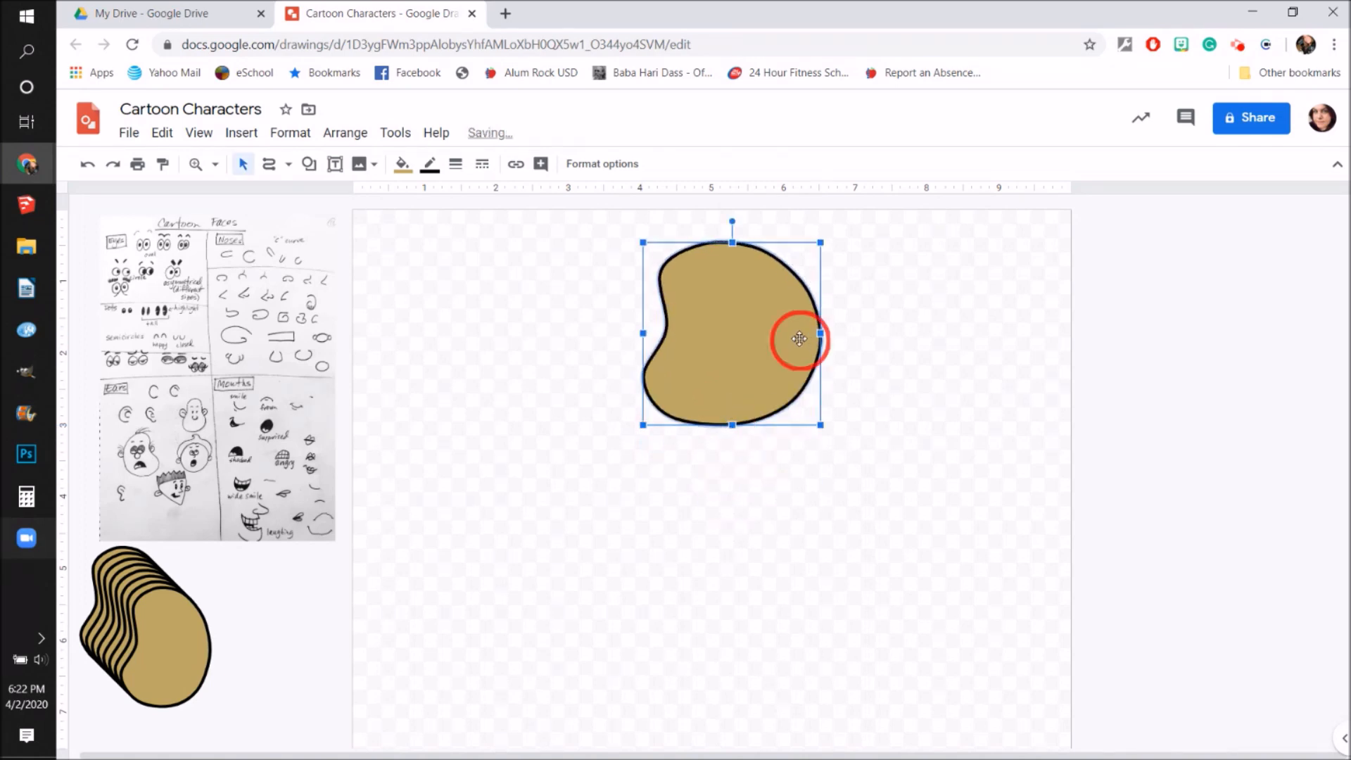
Step: Reshape the head's outline points: bring the right side and chin slightly inward and deepen the notch on the left
{"action": "double_click", "coordinate": [763, 352]}
{"action": "left_click", "coordinate": [818, 348]}
{"action": "left_click_drag", "start_coordinate": [818, 348], "coordinate": [814, 351]}
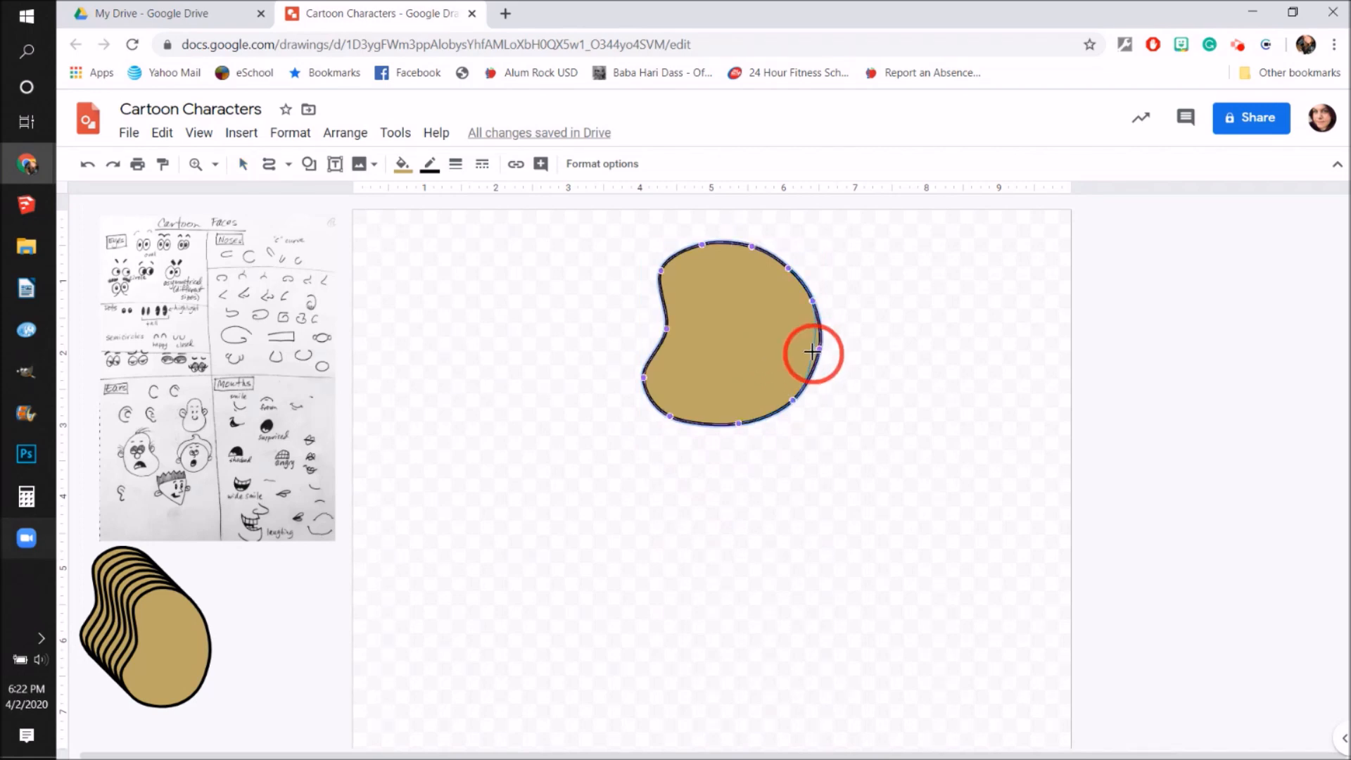
{"action": "left_click", "coordinate": [811, 302]}
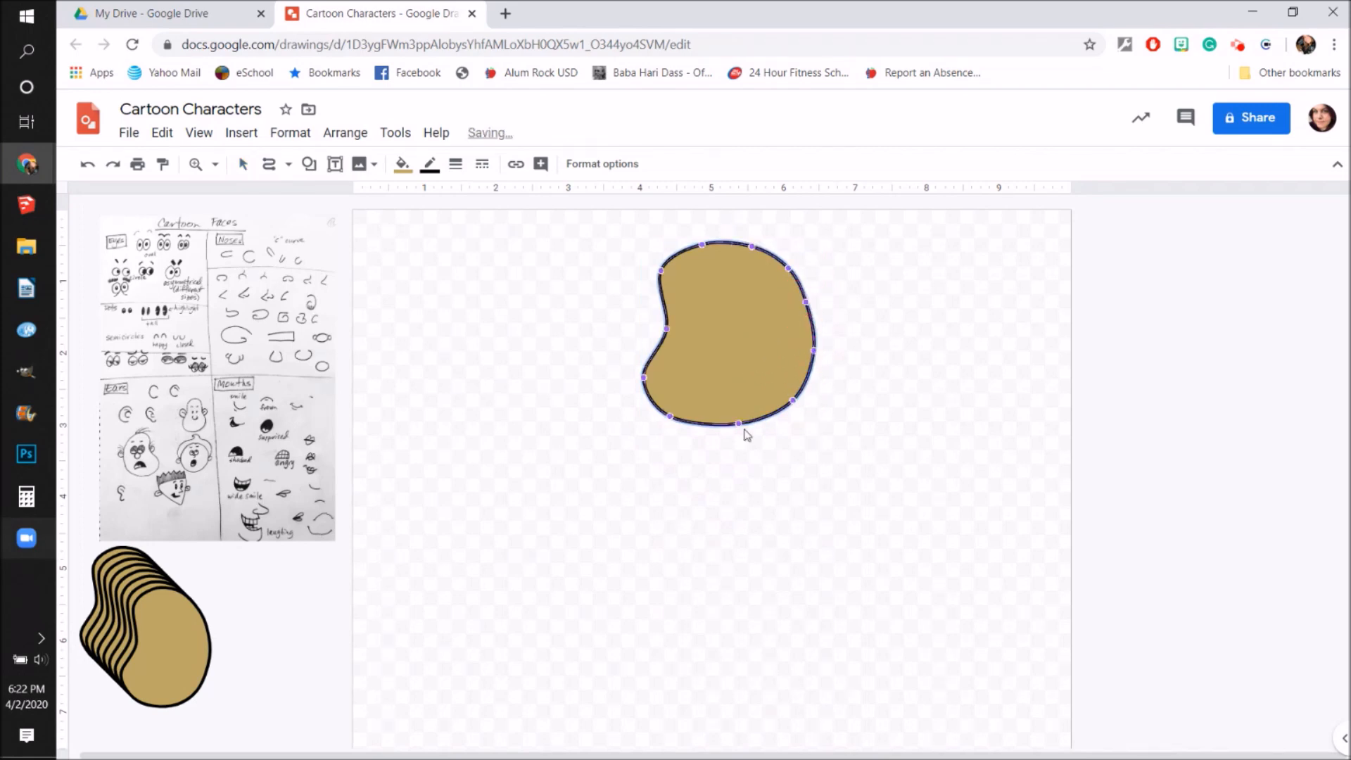
{"action": "left_click_drag", "start_coordinate": [667, 328], "coordinate": [673, 326]}
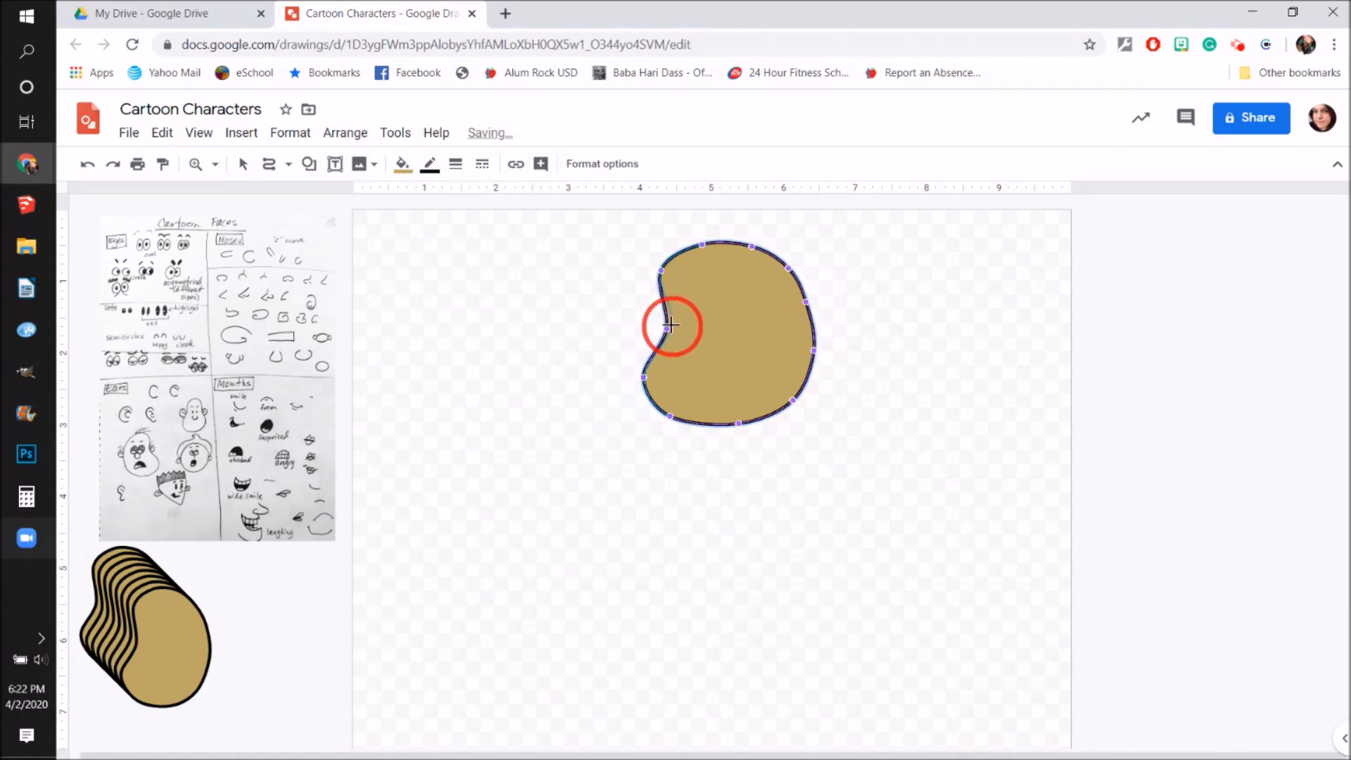
{"action": "left_click", "coordinate": [661, 271]}
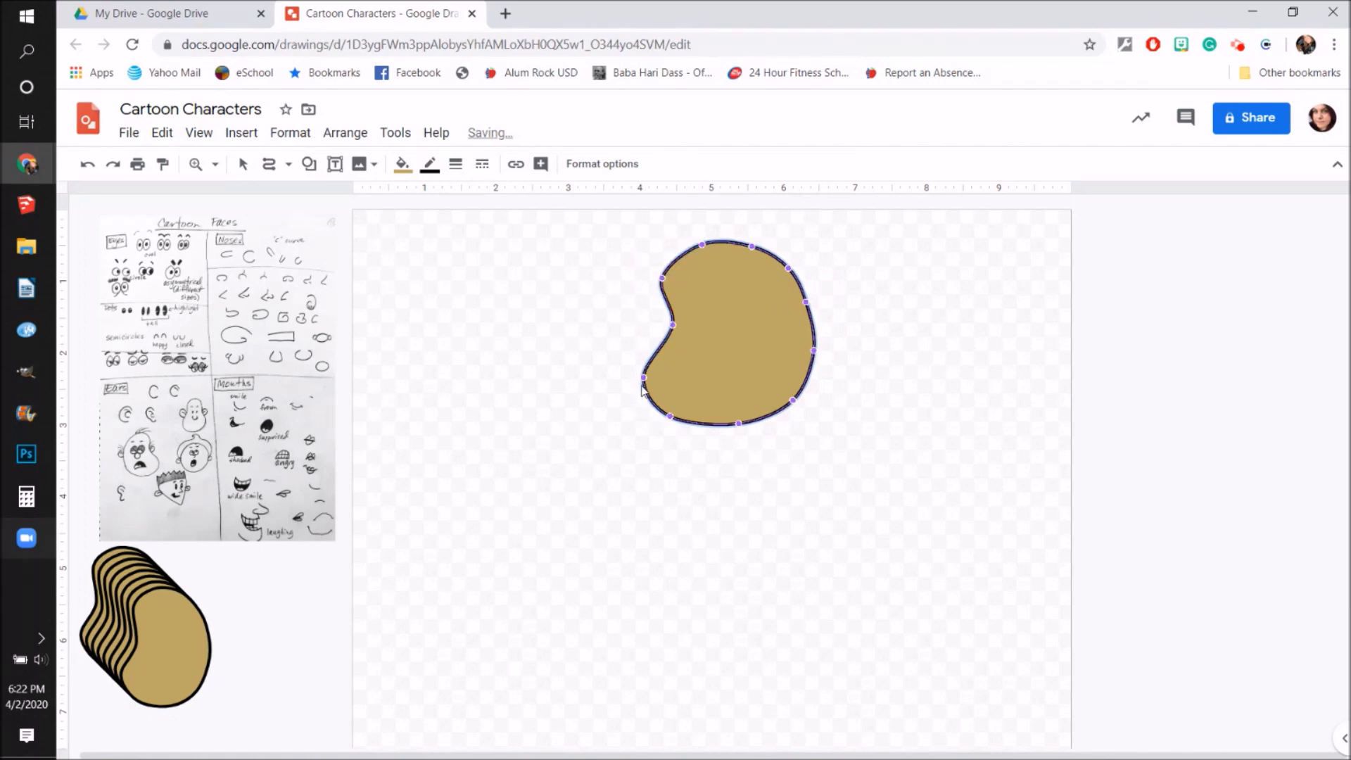
{"action": "left_click_drag", "start_coordinate": [645, 377], "coordinate": [652, 370]}
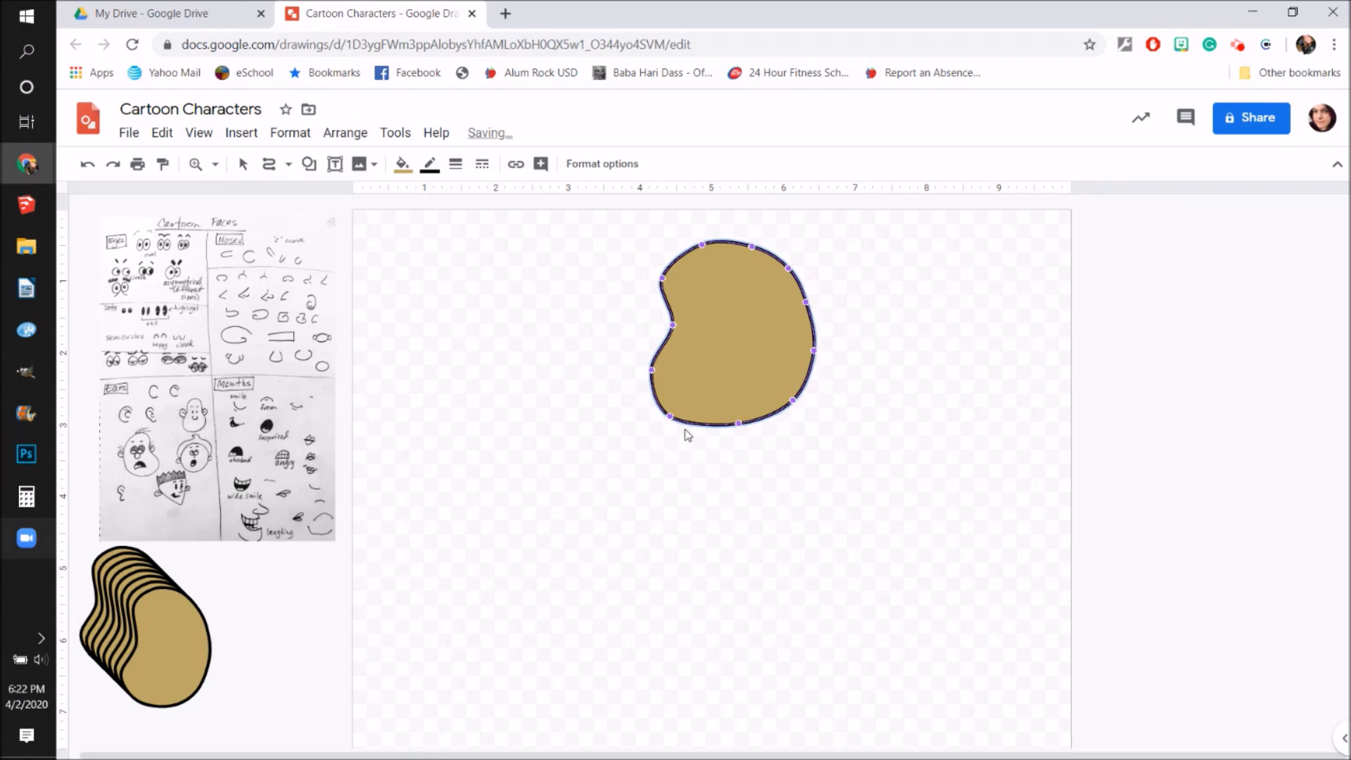
Step: Raise the outline points along the top of the head, then enlarge it to about 3.3 by 4.3 inches on the right half of the canvas
{"action": "left_click", "coordinate": [701, 245]}
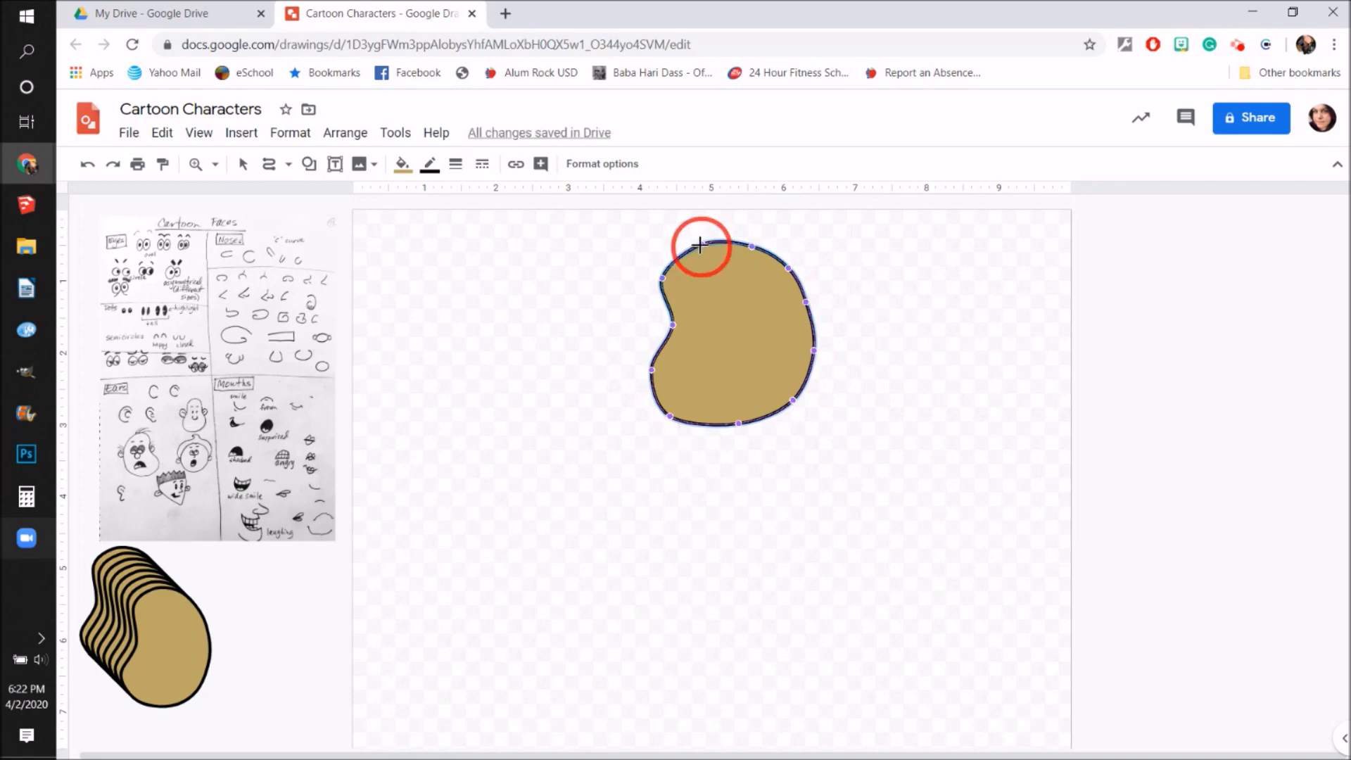
{"action": "left_click_drag", "start_coordinate": [706, 248], "coordinate": [747, 239]}
{"action": "left_click", "coordinate": [752, 247]}
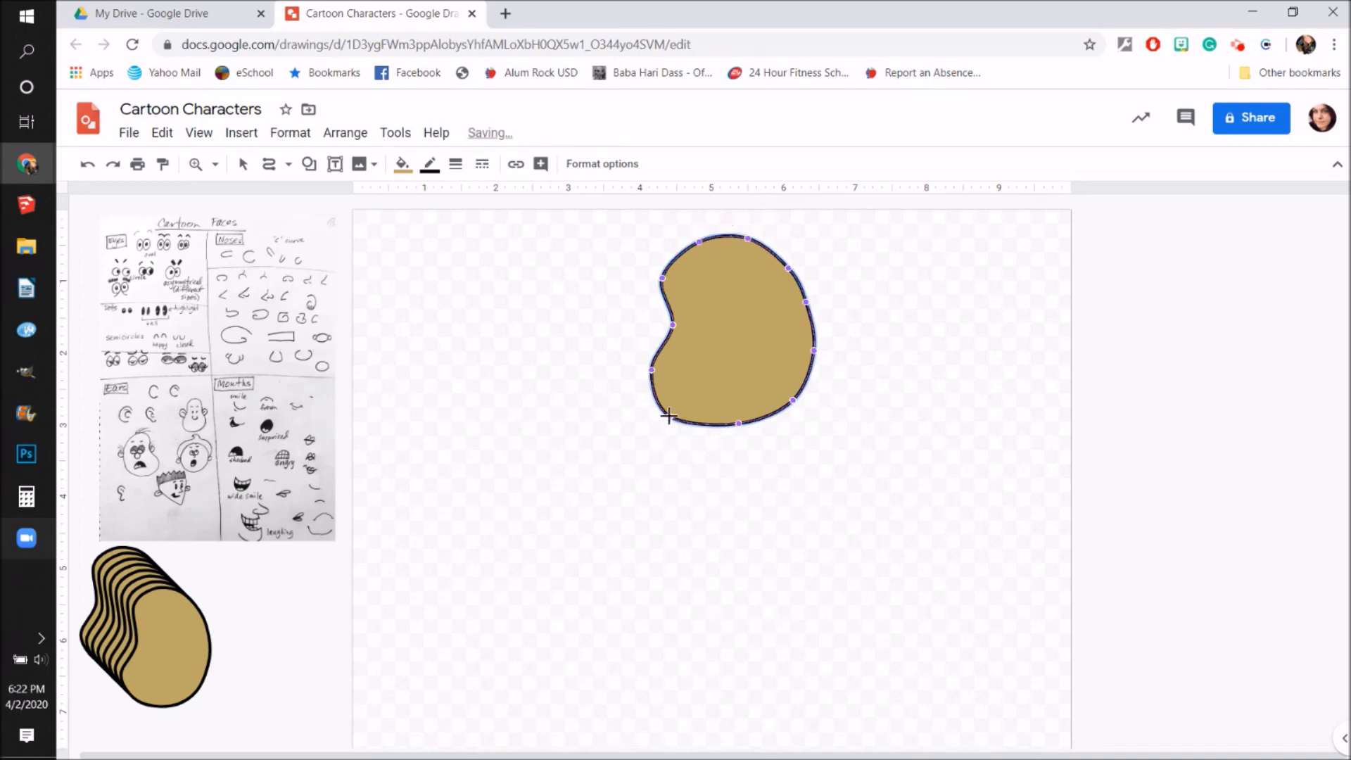
{"action": "key", "text": "Escape"}
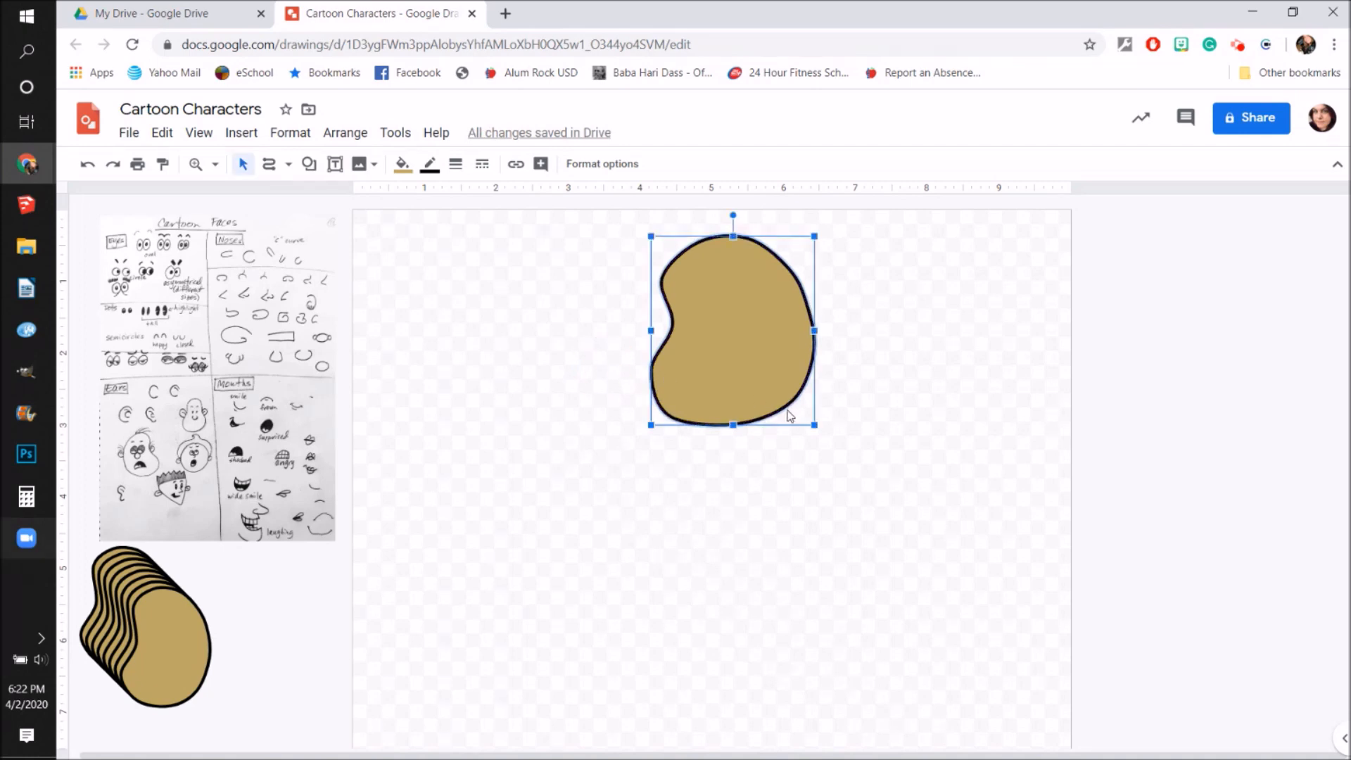
{"action": "left_click_drag", "start_coordinate": [651, 425], "coordinate": [573, 543]}
{"action": "left_click_drag", "start_coordinate": [744, 357], "coordinate": [780, 394]}
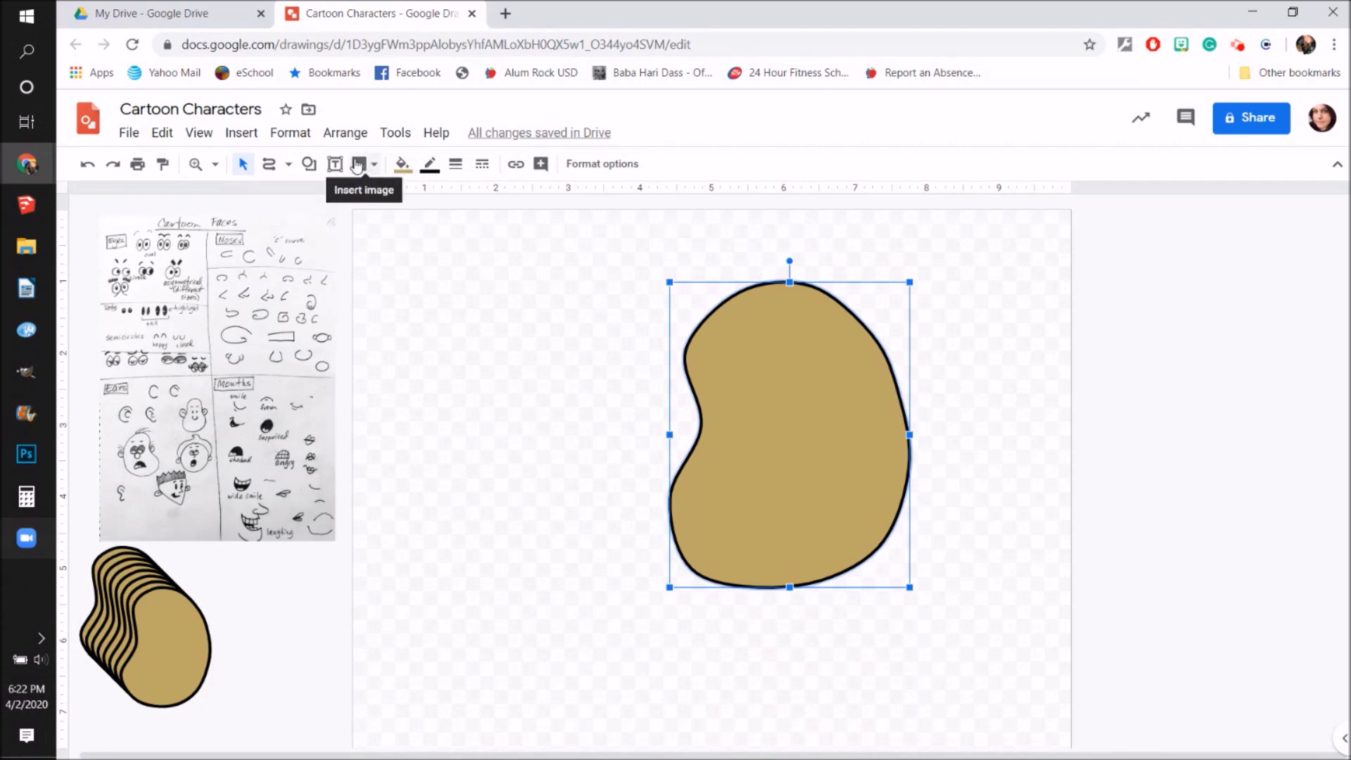
Step: Insert a circle about 1.2 inches across on the empty canvas to the left of the head
{"action": "left_click", "coordinate": [311, 164]}
{"action": "mouse_move", "coordinate": [322, 197]}
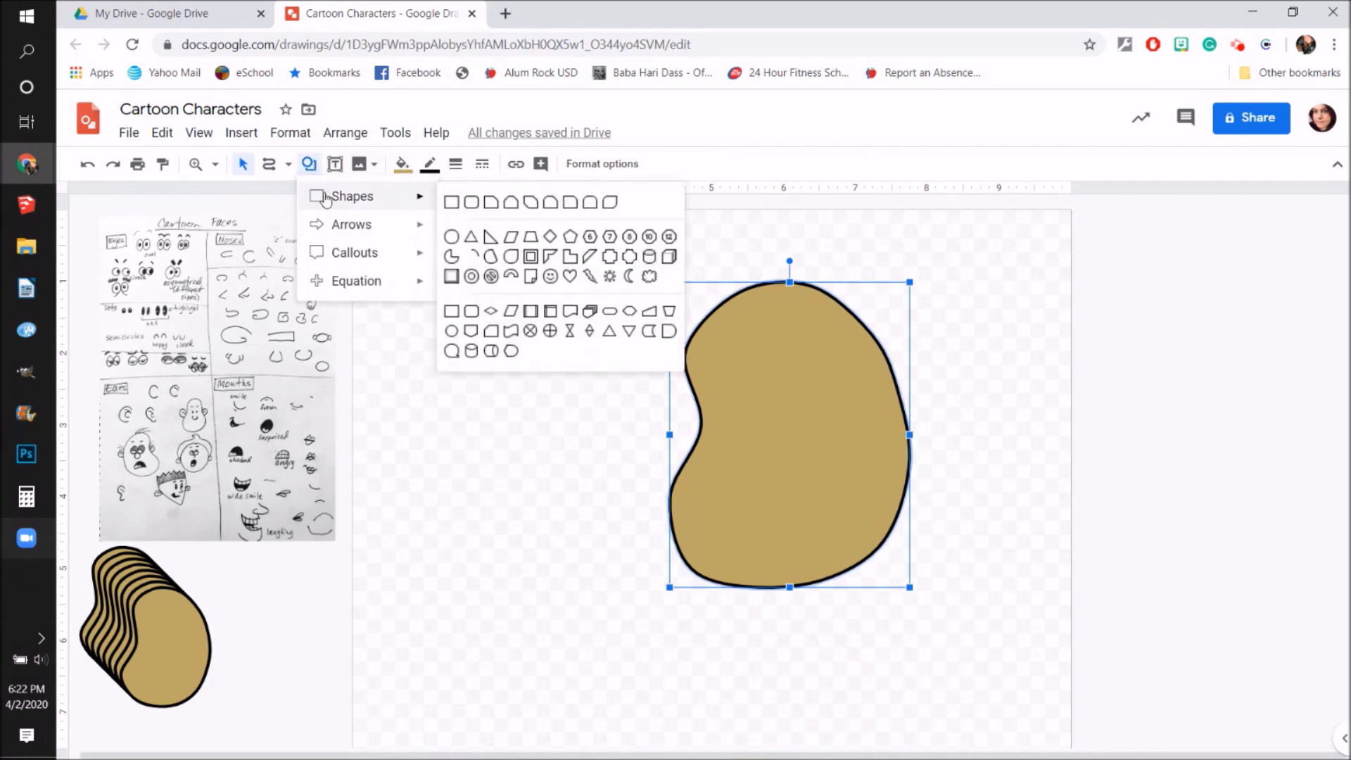
{"action": "left_click", "coordinate": [452, 237]}
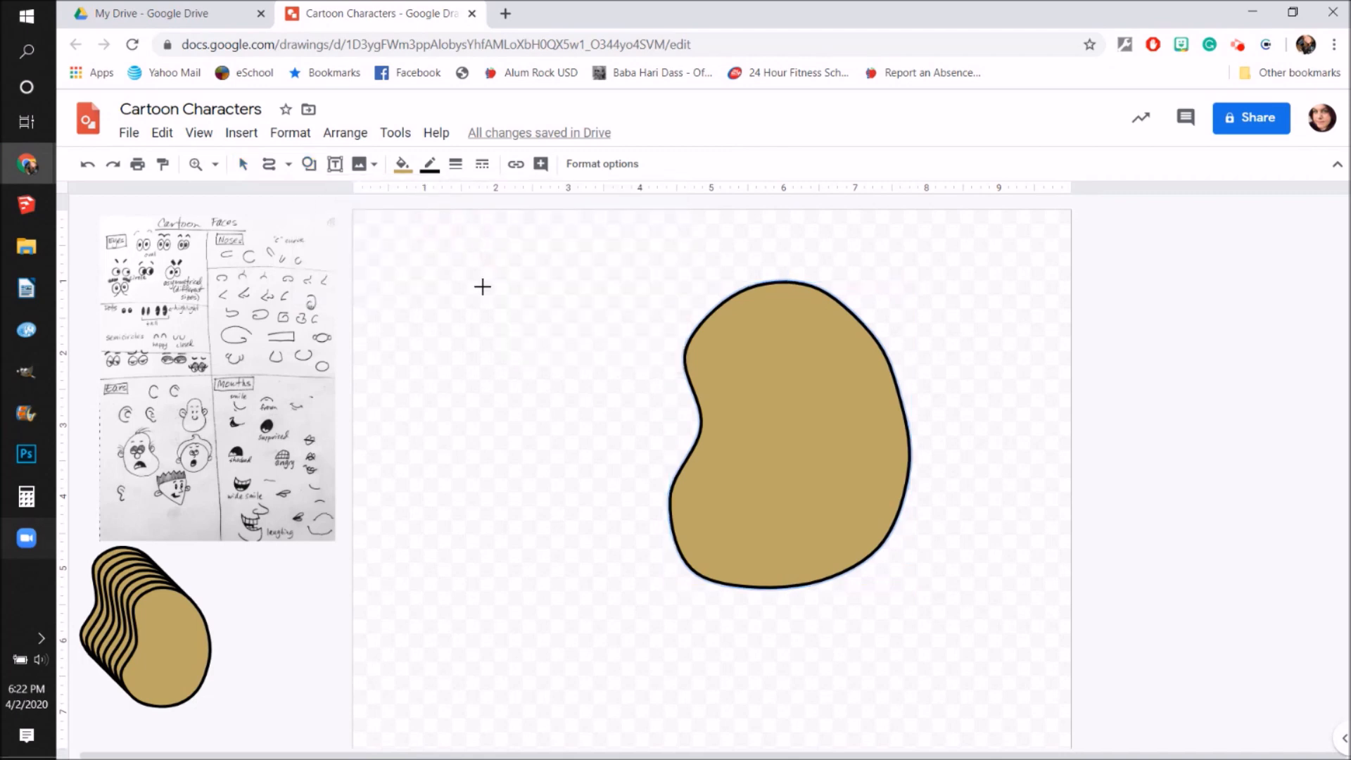
{"action": "left_click", "coordinate": [510, 304]}
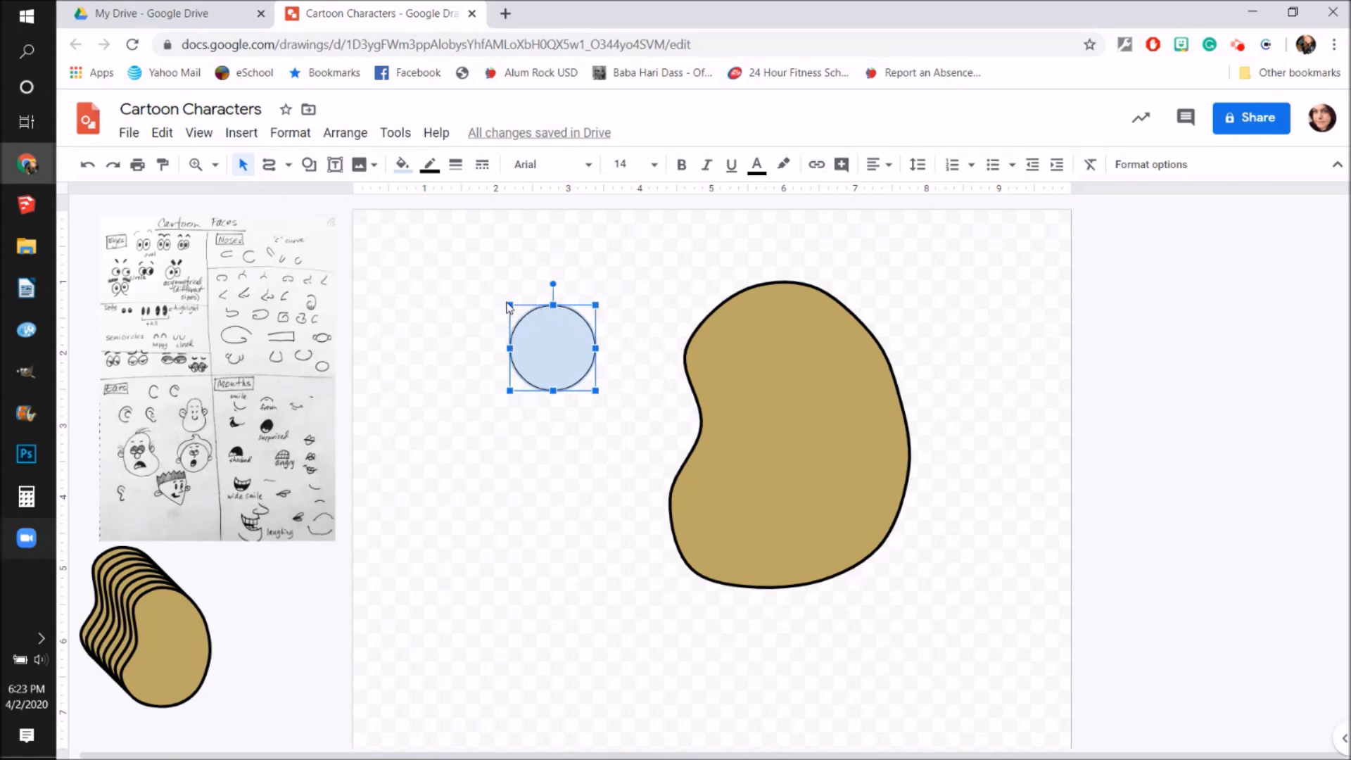
Step: Try stretching the circle downward, undo it, and reduce the circle to an upright oval of about 0.6 by 0.9 inches
{"action": "left_click_drag", "start_coordinate": [509, 304], "coordinate": [537, 522]}
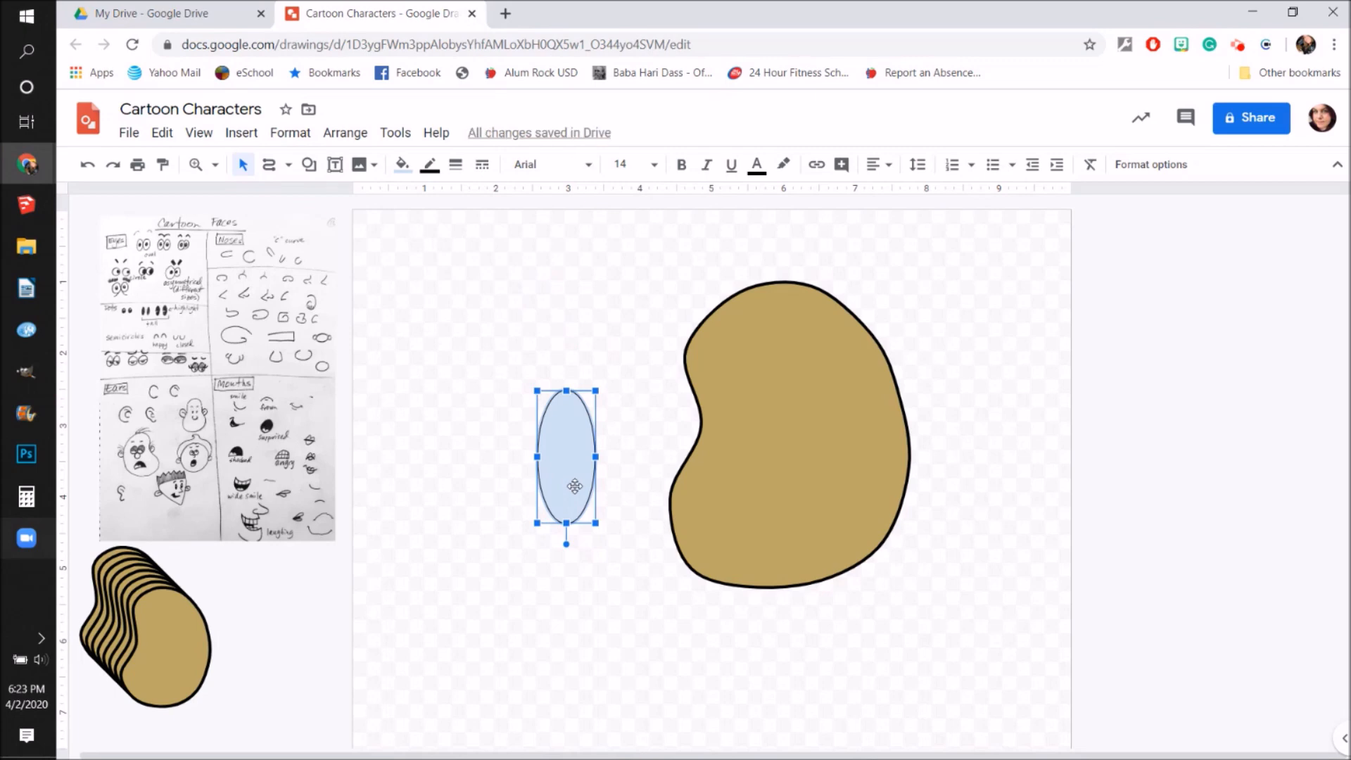
{"action": "key", "text": "ctrl+z"}
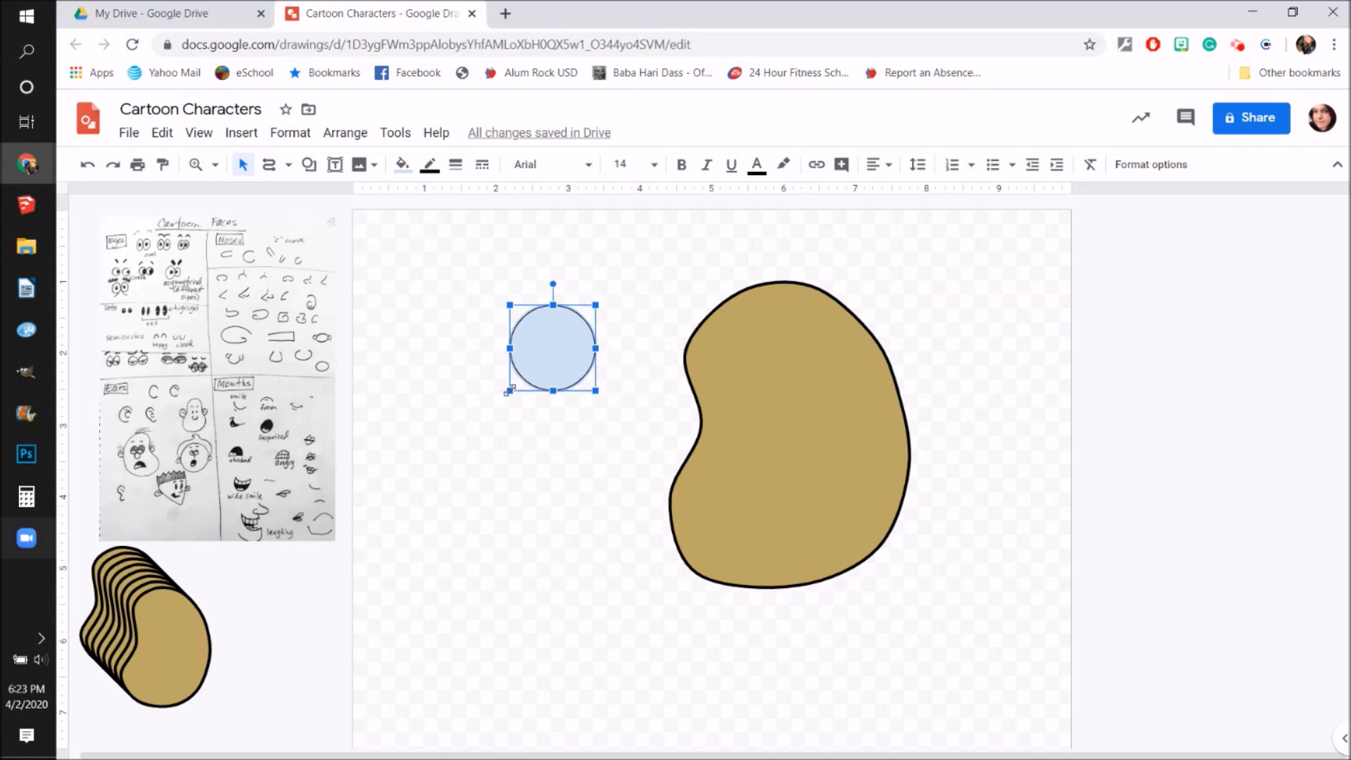
{"action": "left_click_drag", "start_coordinate": [510, 391], "coordinate": [549, 314]}
Step: Check the head's outline weight and set the small oval's outline to a matching 4px
{"action": "left_click", "coordinate": [739, 404]}
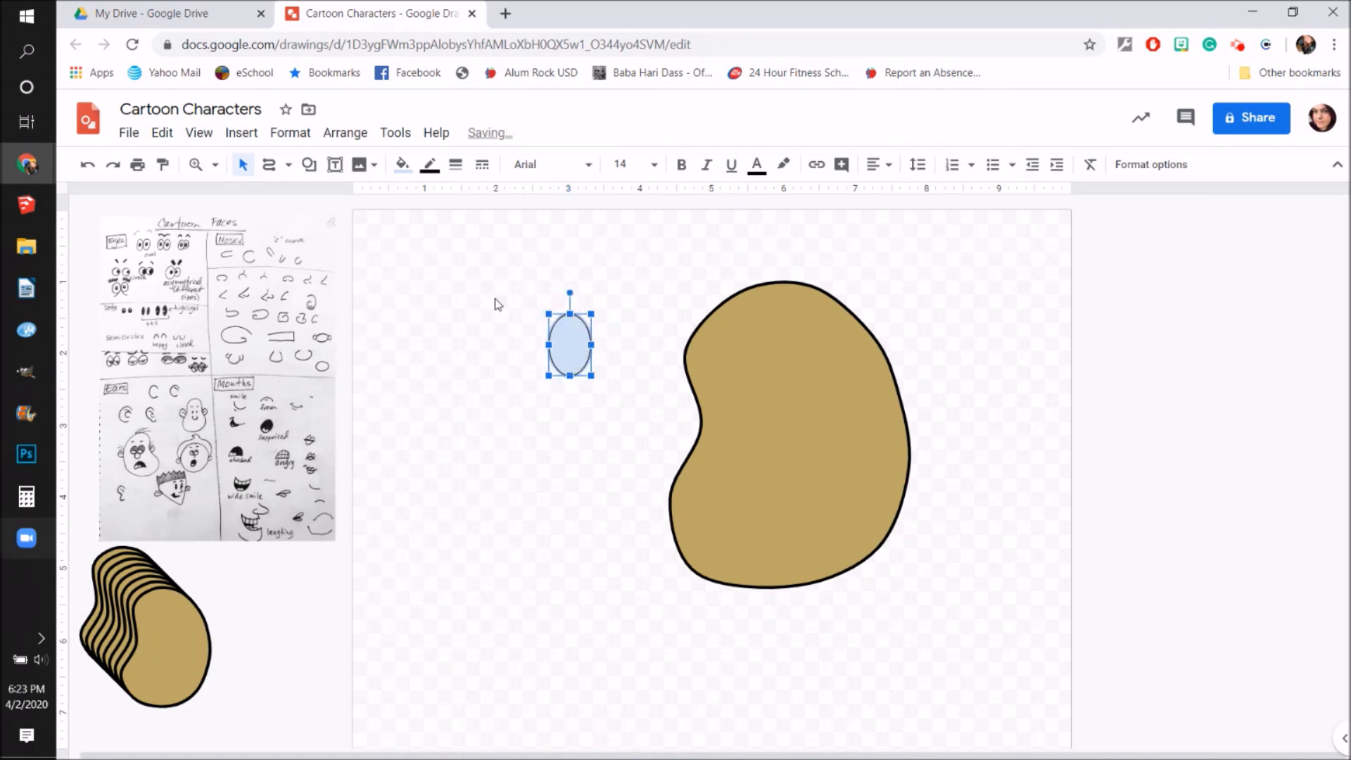
{"action": "left_click", "coordinate": [714, 313]}
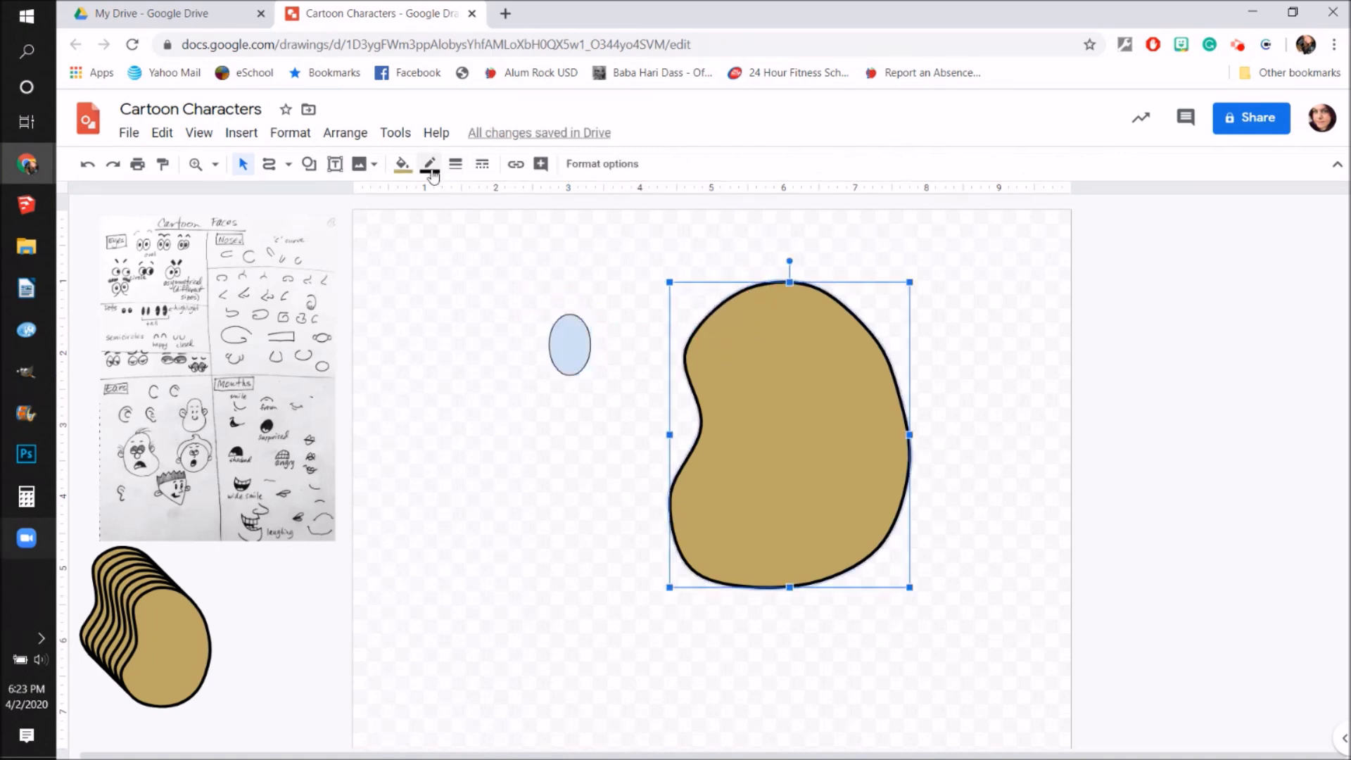
{"action": "left_click", "coordinate": [455, 164]}
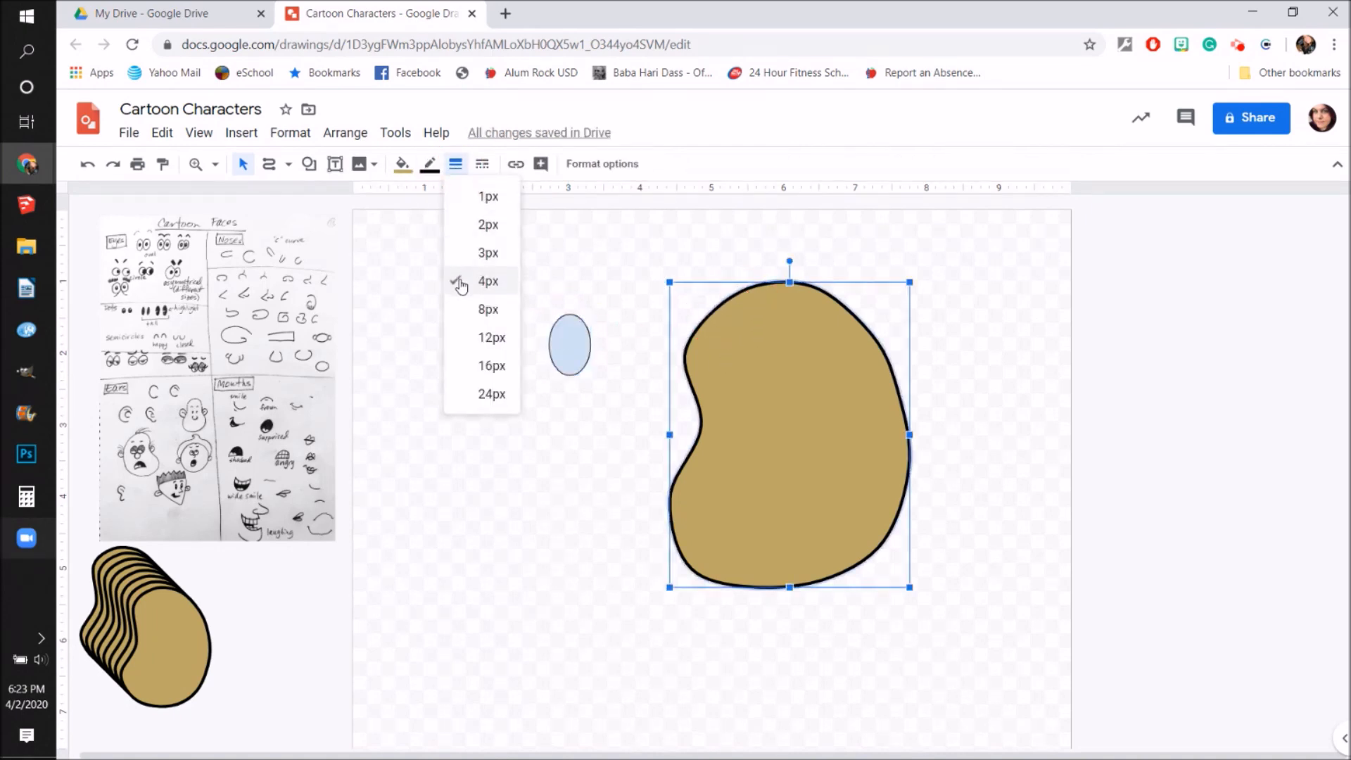
{"action": "left_click", "coordinate": [557, 338]}
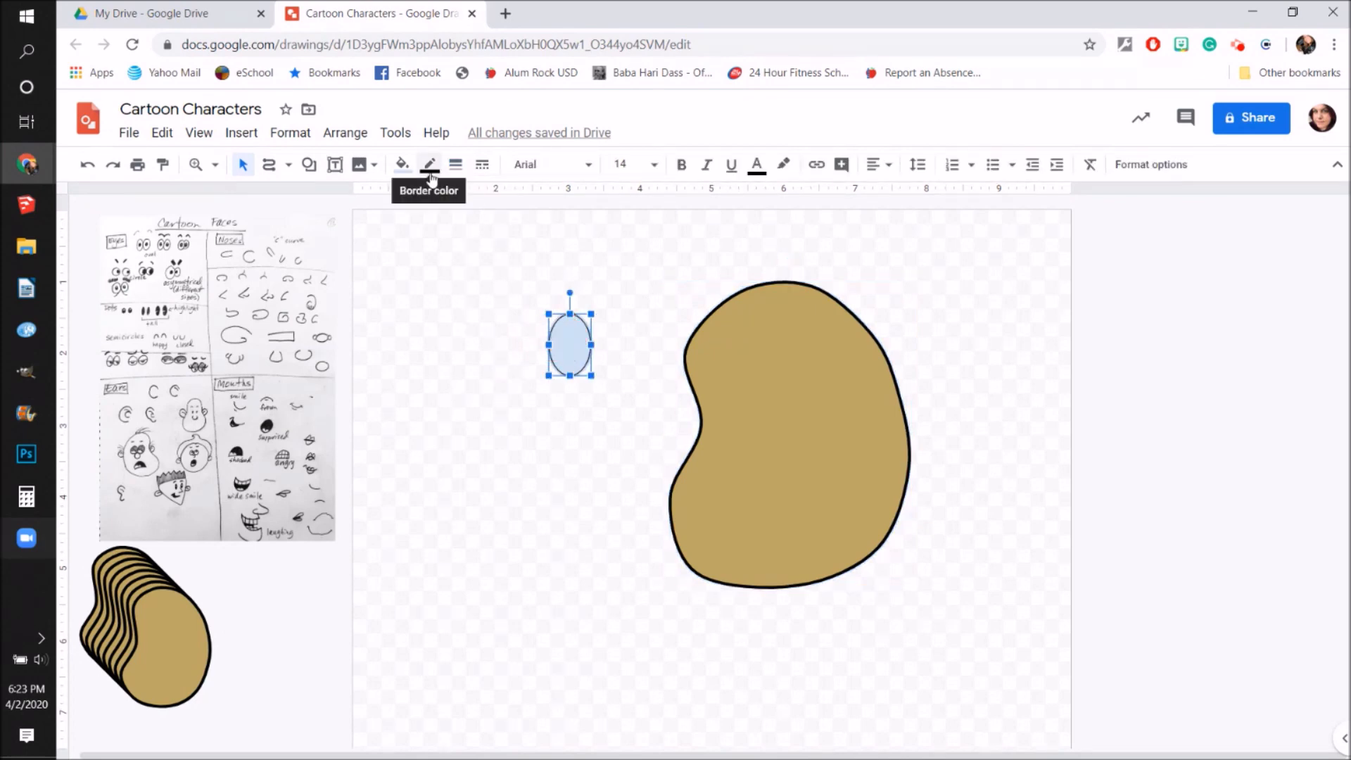
{"action": "left_click", "coordinate": [455, 164]}
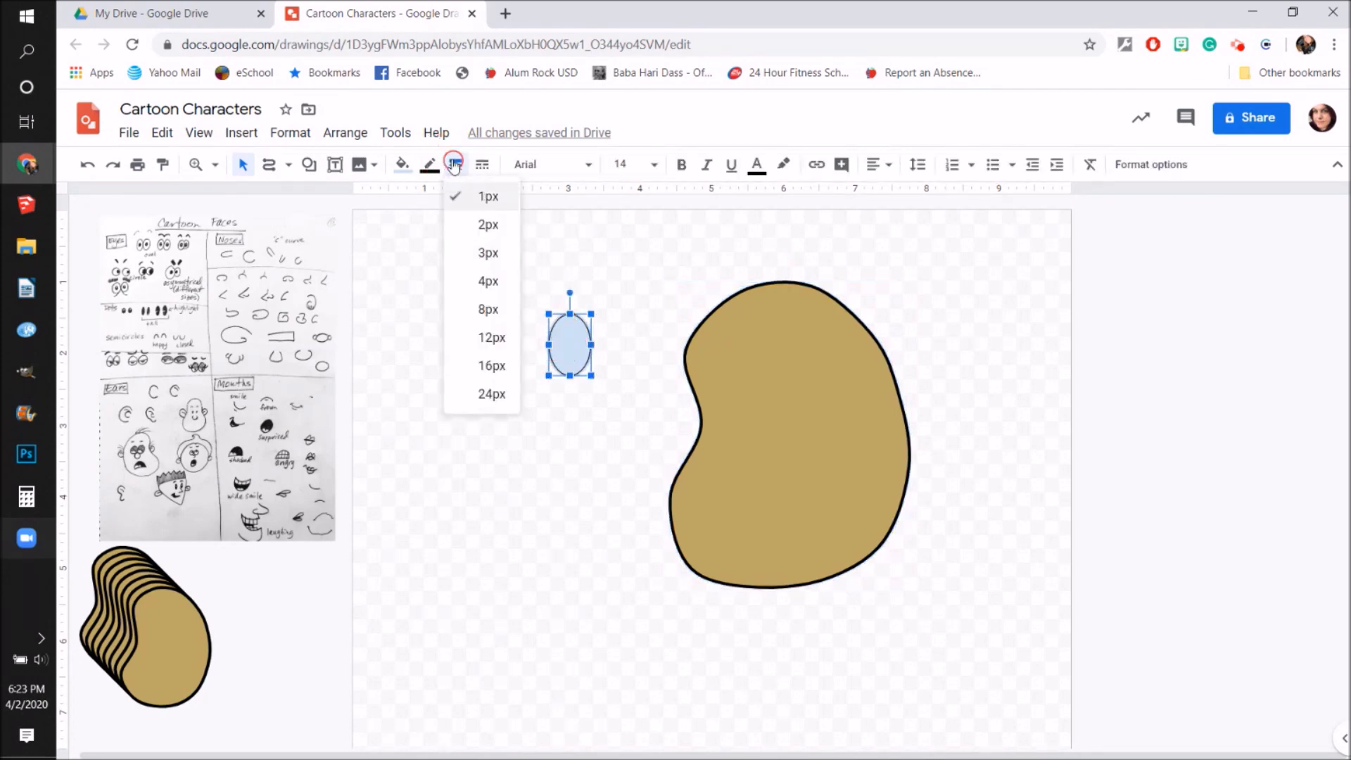
{"action": "left_click", "coordinate": [479, 280]}
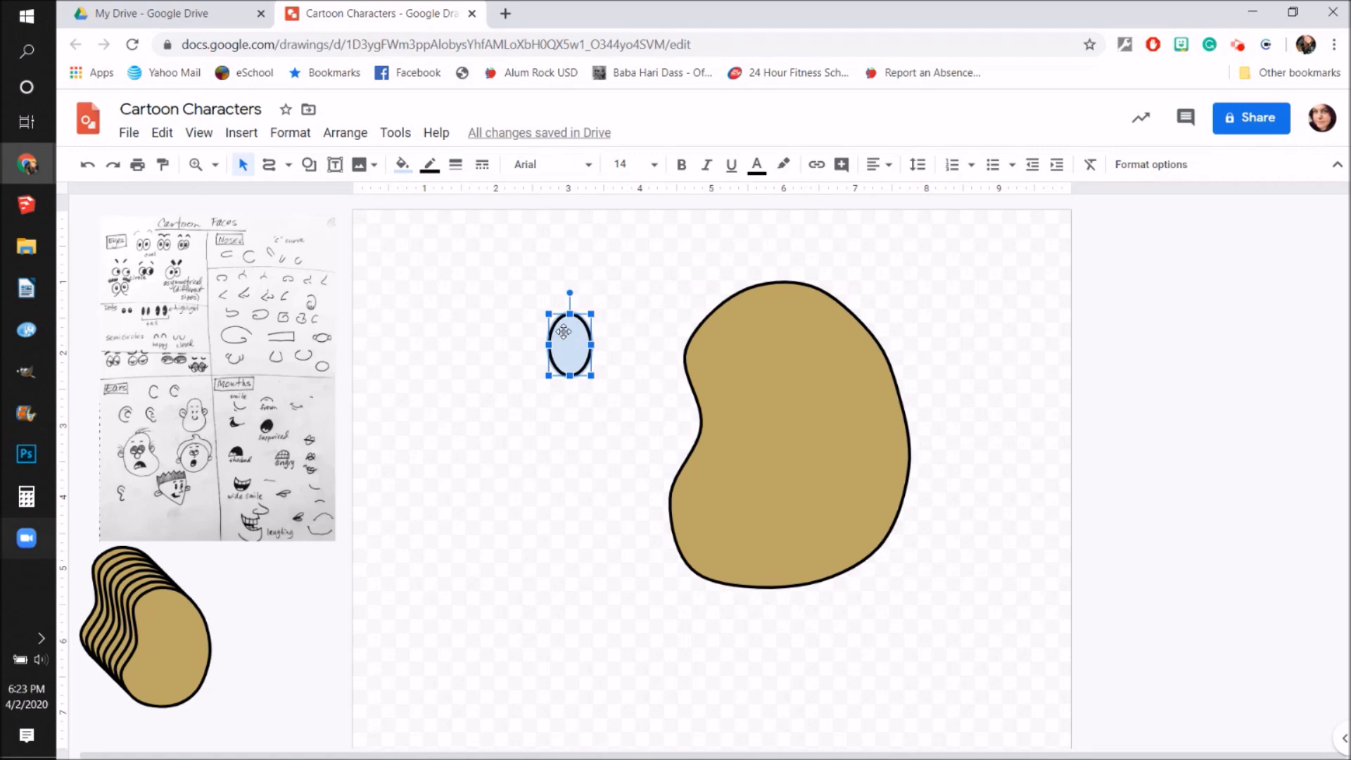
Step: Fill the oval eye with white and move it slightly up and to the left
{"action": "left_click", "coordinate": [401, 164]}
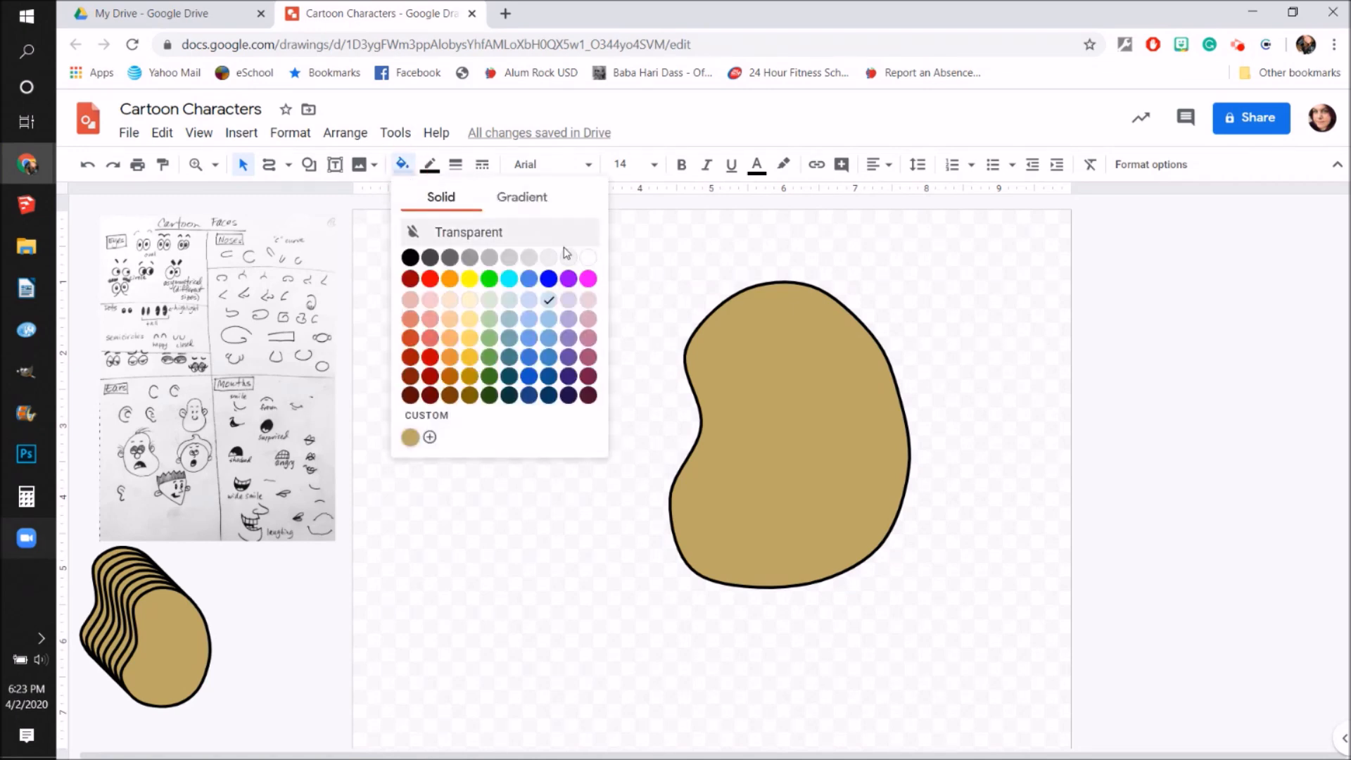
{"action": "left_click", "coordinate": [591, 261]}
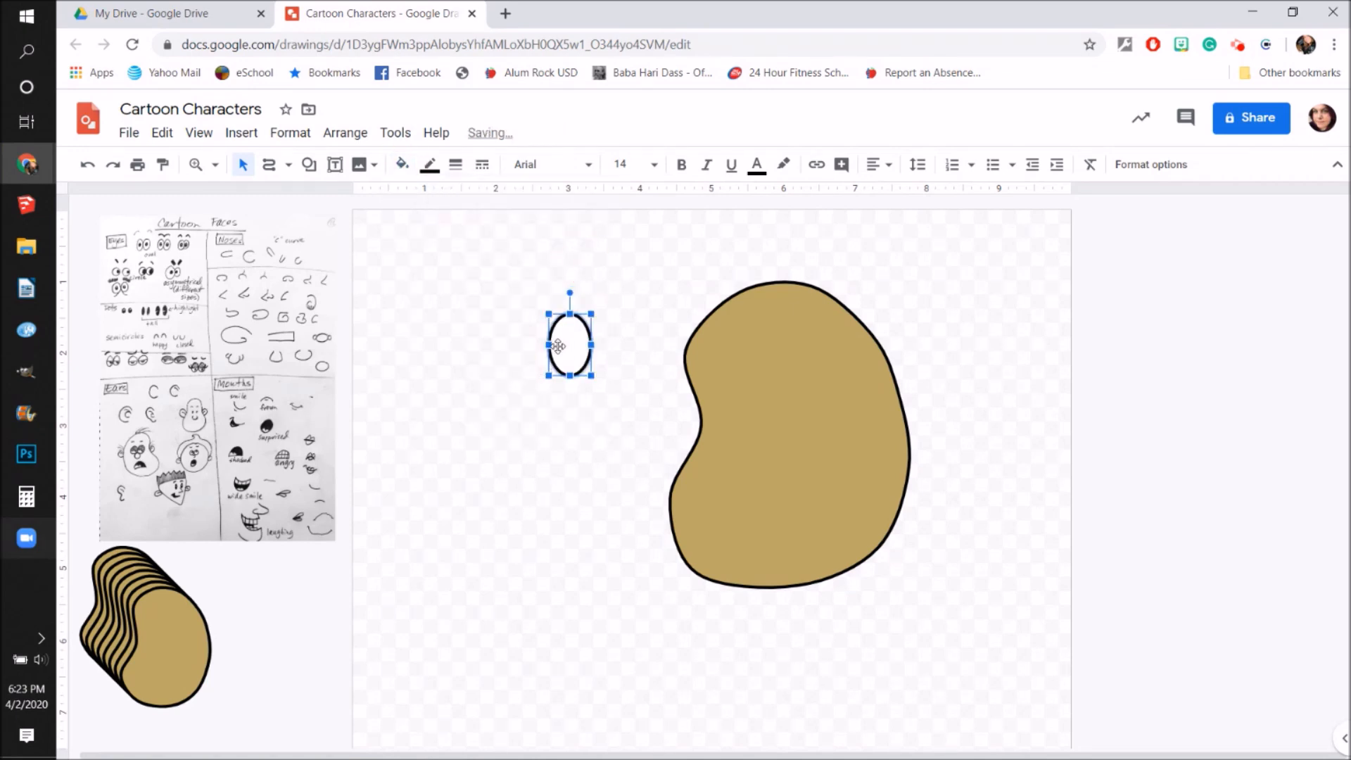
{"action": "left_click_drag", "start_coordinate": [554, 342], "coordinate": [526, 321]}
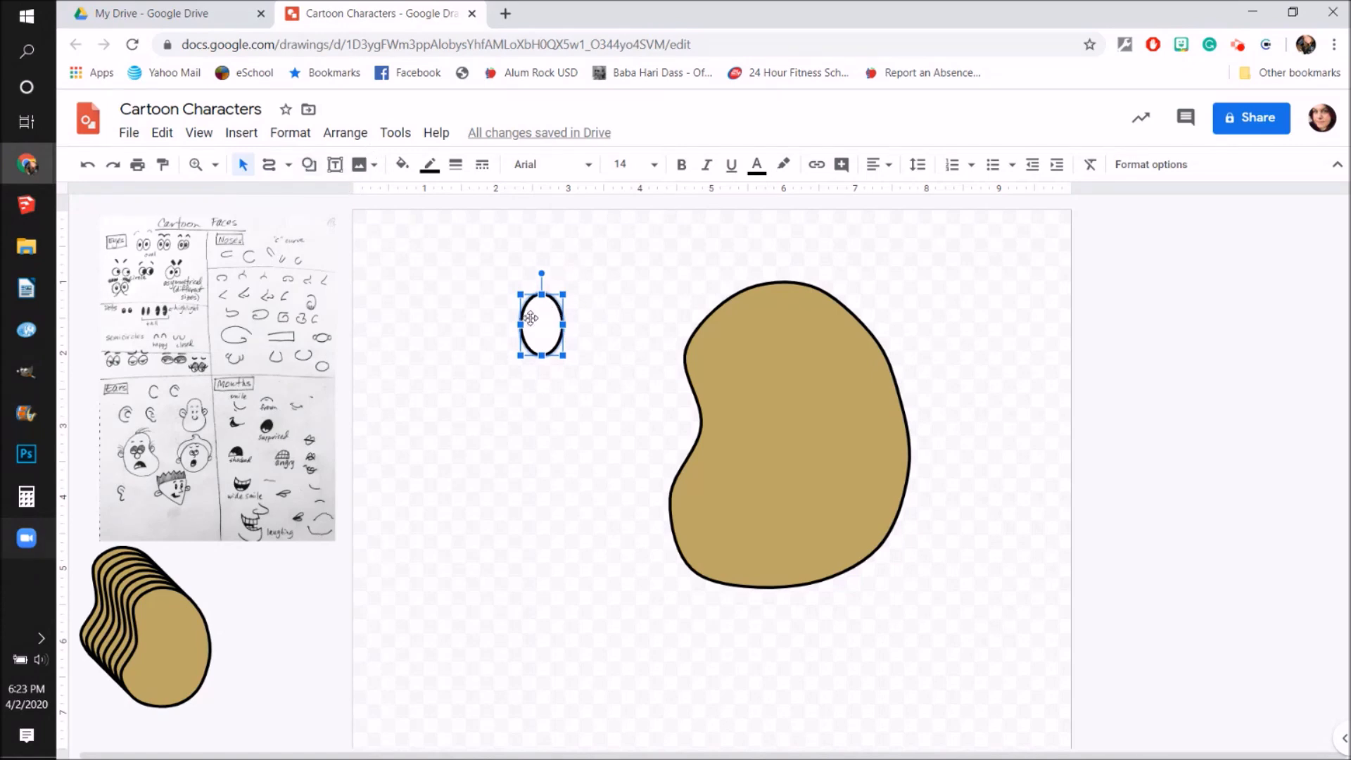
Step: Duplicate the white eye, shrink the copy to about 0.35 by 0.5 inches, and give it a transparent border and black fill
{"action": "key", "text": "ctrl+d"}
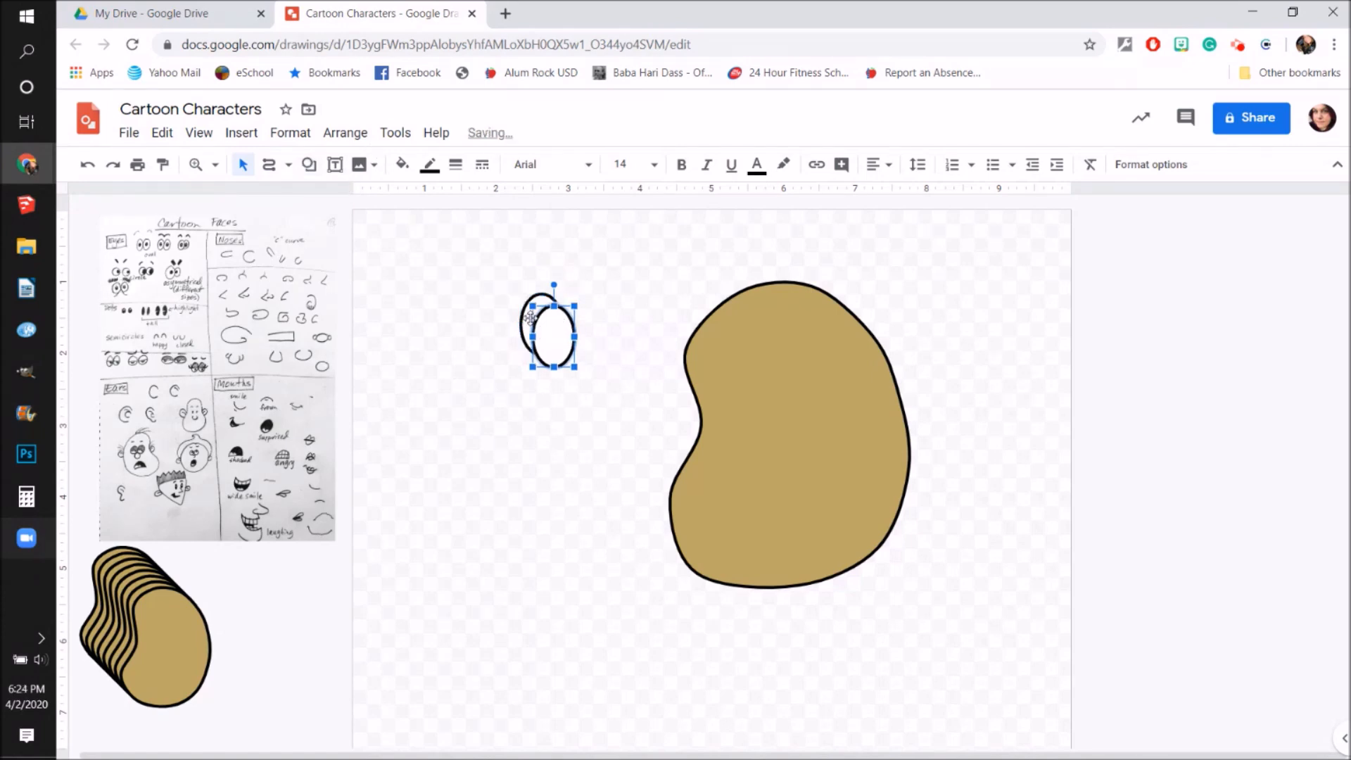
{"action": "mouse_move", "coordinate": [533, 306]}
{"action": "left_mouse_down"}
{"action": "mouse_move", "coordinate": [563, 351]}
{"action": "mouse_move", "coordinate": [543, 320]}
{"action": "left_mouse_up"}
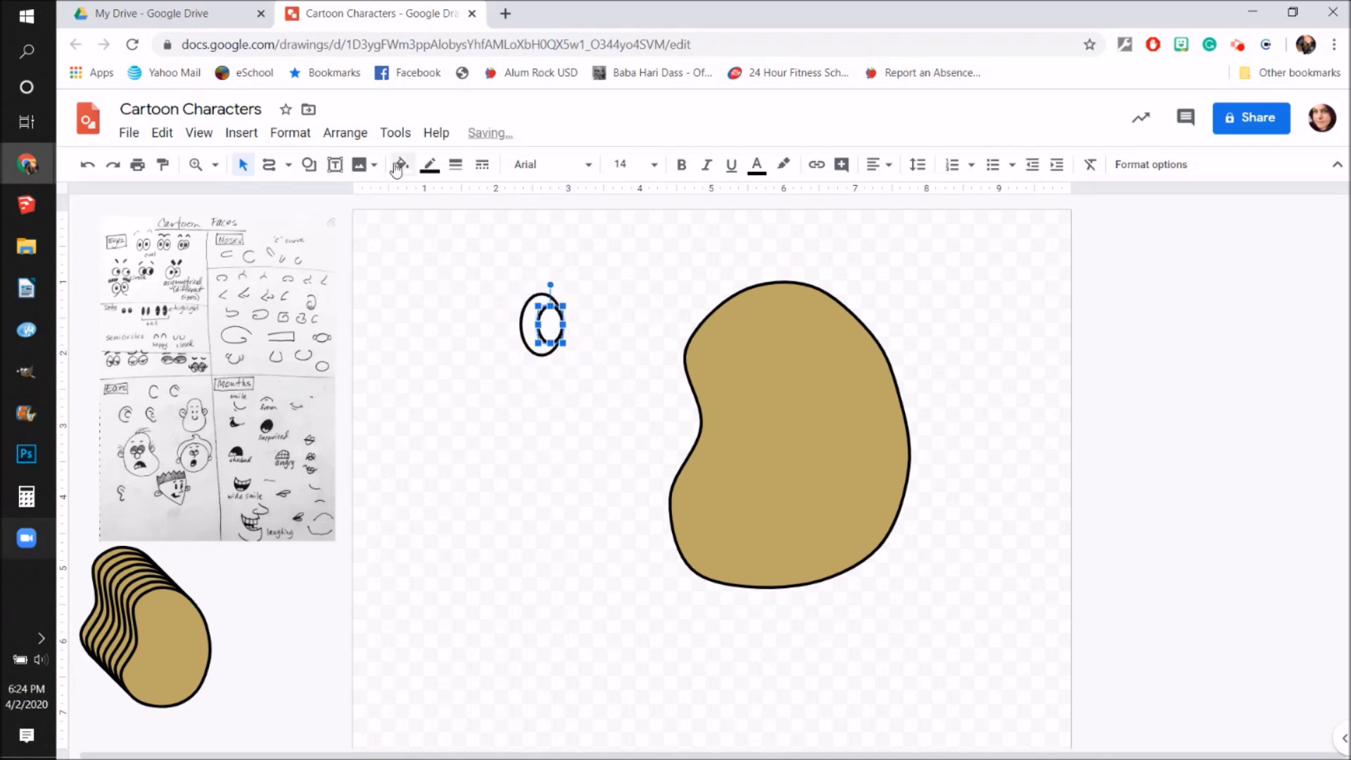
{"action": "left_click", "coordinate": [427, 170]}
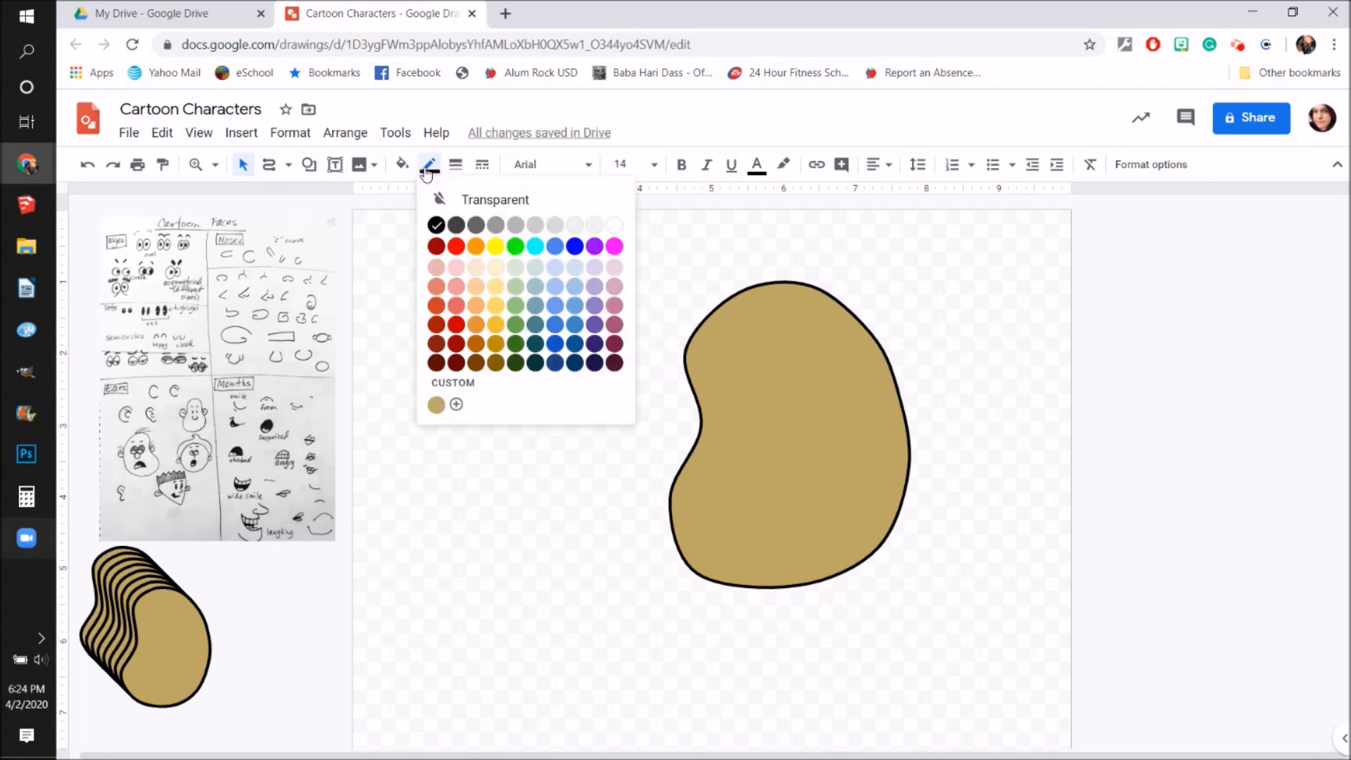
{"action": "left_click", "coordinate": [468, 200]}
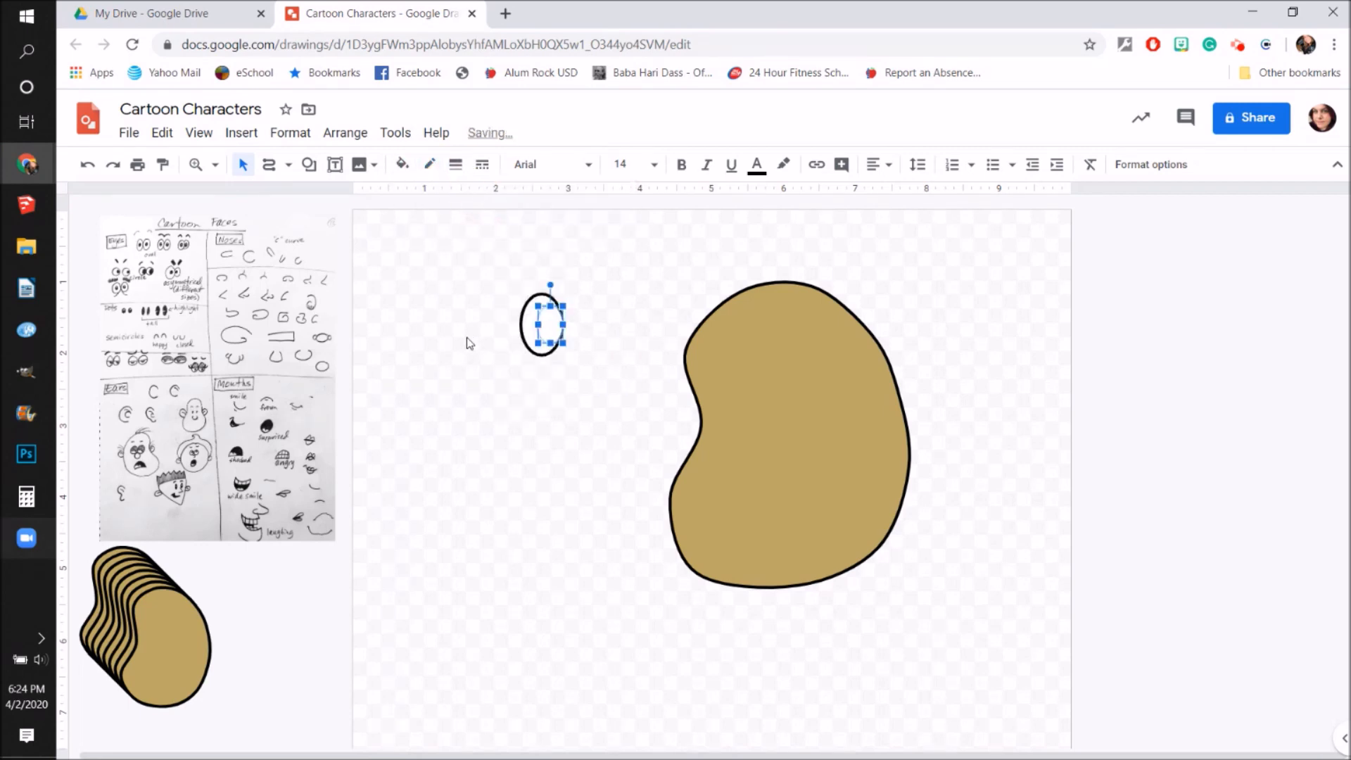
{"action": "left_click", "coordinate": [401, 165]}
{"action": "left_click", "coordinate": [409, 258]}
Step: Shrink the black pupil to about 0.3 by 0.4 inches and center it inside the white eye
{"action": "left_click", "coordinate": [543, 317]}
{"action": "left_click_drag", "start_coordinate": [548, 323], "coordinate": [541, 326]}
{"action": "left_click", "coordinate": [513, 413]}
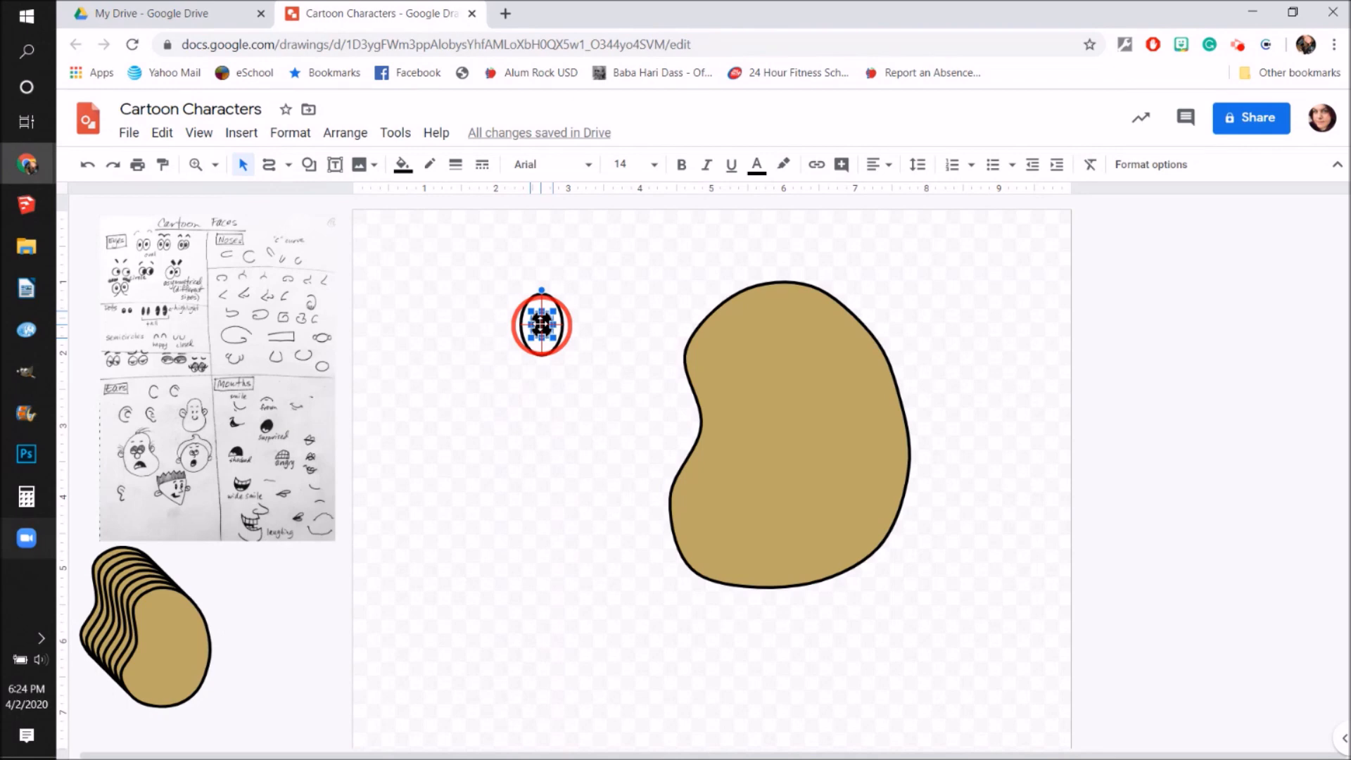
Step: Shift the black pupil toward the right side of the white eye and back over to its left side
{"action": "left_click_drag", "start_coordinate": [542, 325], "coordinate": [541, 324]}
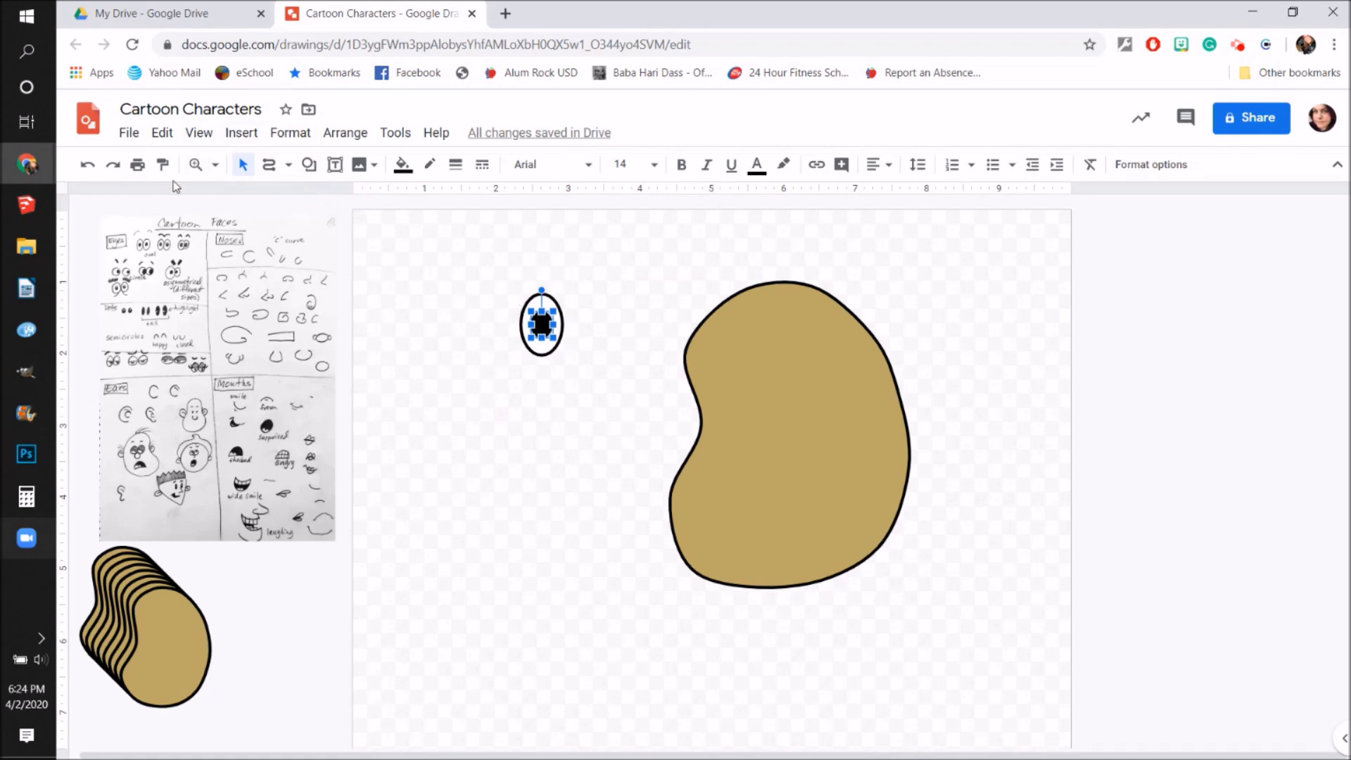
{"action": "left_click", "coordinate": [195, 164]}
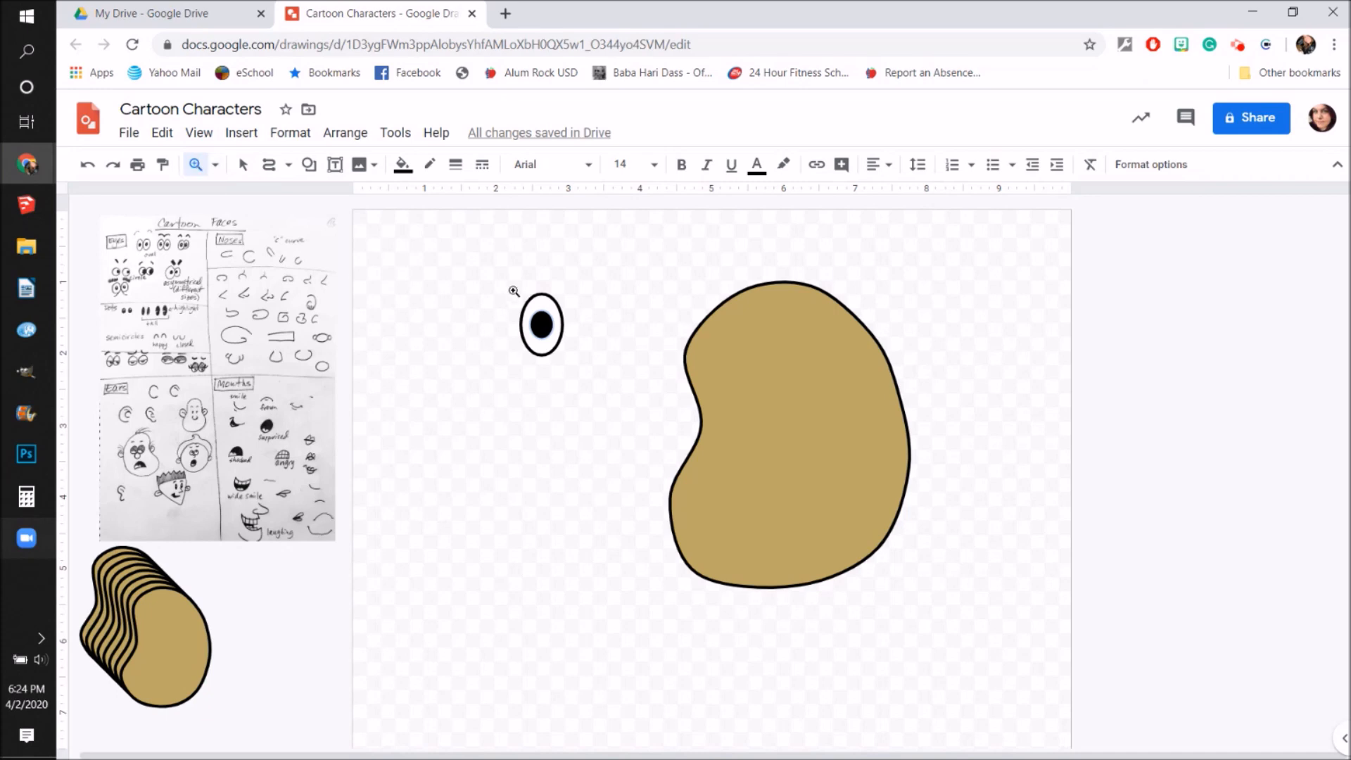
{"action": "left_click_drag", "start_coordinate": [499, 278], "coordinate": [577, 372]}
{"action": "scroll", "coordinate": [715, 392], "scroll_direction": "up", "scroll_amount": 1}
{"action": "left_click", "coordinate": [561, 423]}
{"action": "left_click_drag", "start_coordinate": [561, 422], "coordinate": [591, 419]}
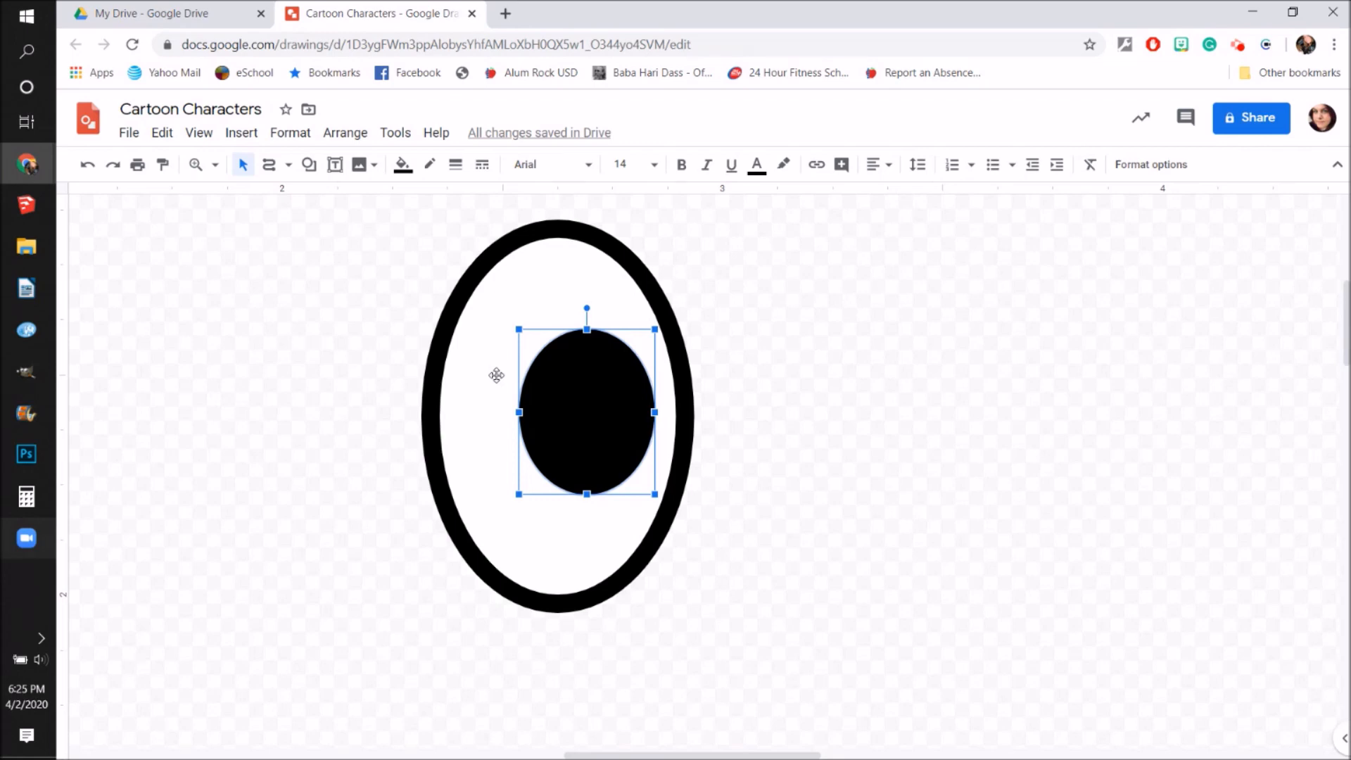
{"action": "left_click_drag", "start_coordinate": [626, 419], "coordinate": [545, 421]}
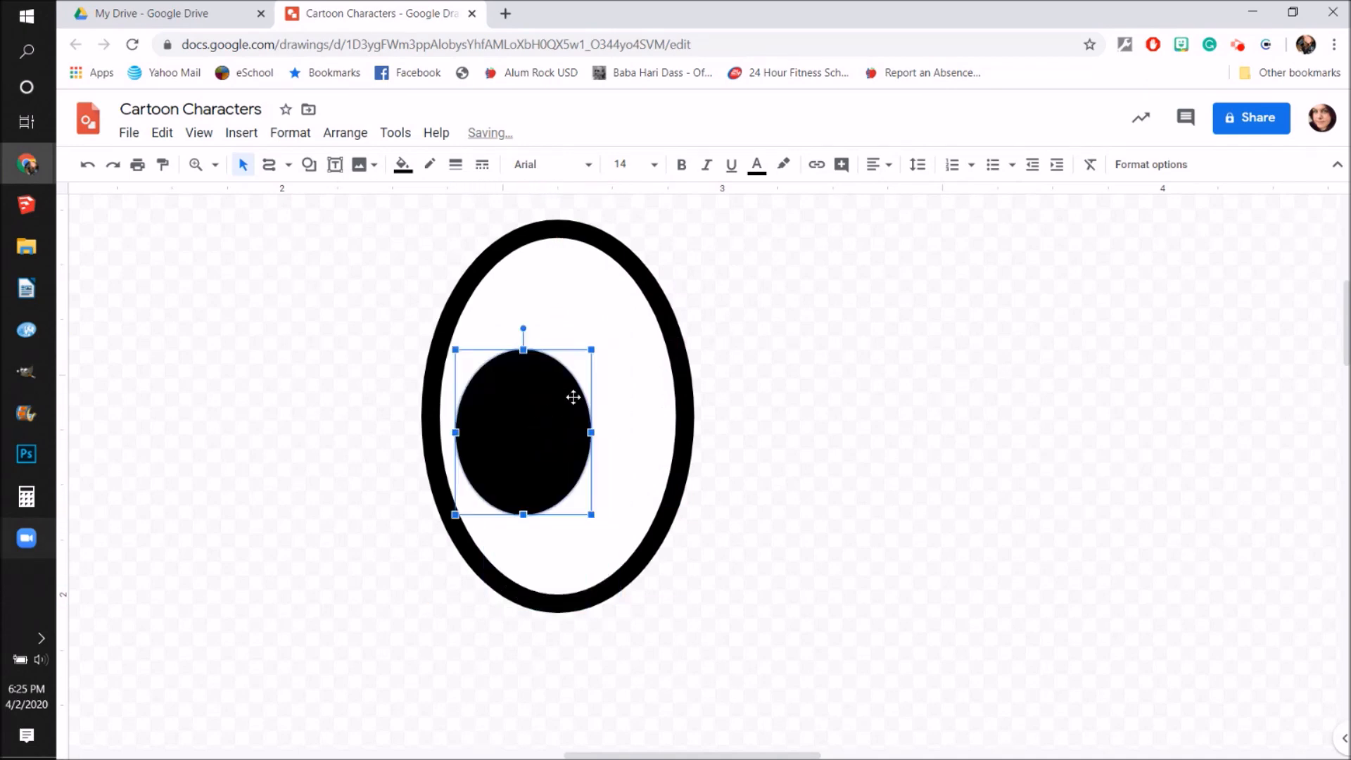
Step: Flatten the pupil into a circle, stretch it back into a tall oval, and rest it against the eye's left edge
{"action": "left_click_drag", "start_coordinate": [523, 350], "coordinate": [523, 380]}
{"action": "left_click_drag", "start_coordinate": [528, 456], "coordinate": [531, 431]}
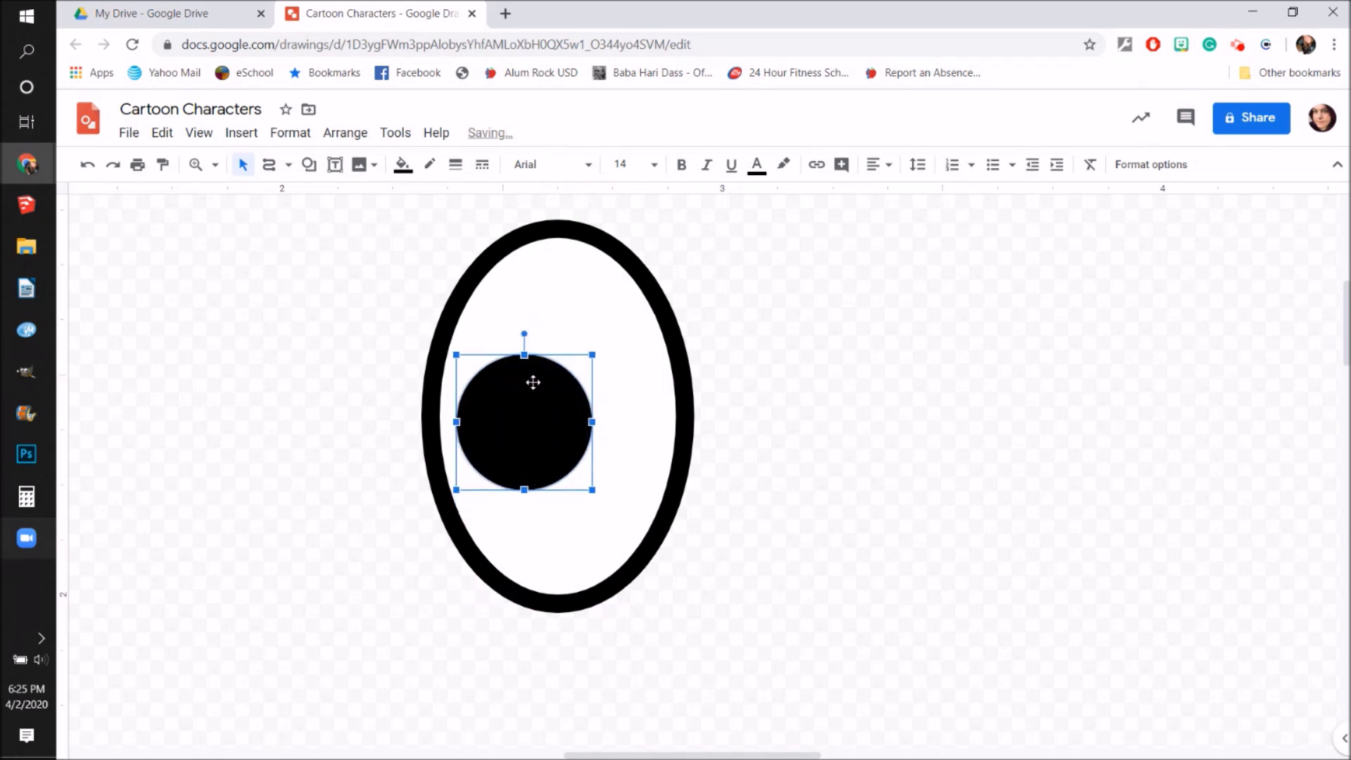
{"action": "left_click_drag", "start_coordinate": [525, 355], "coordinate": [525, 323]}
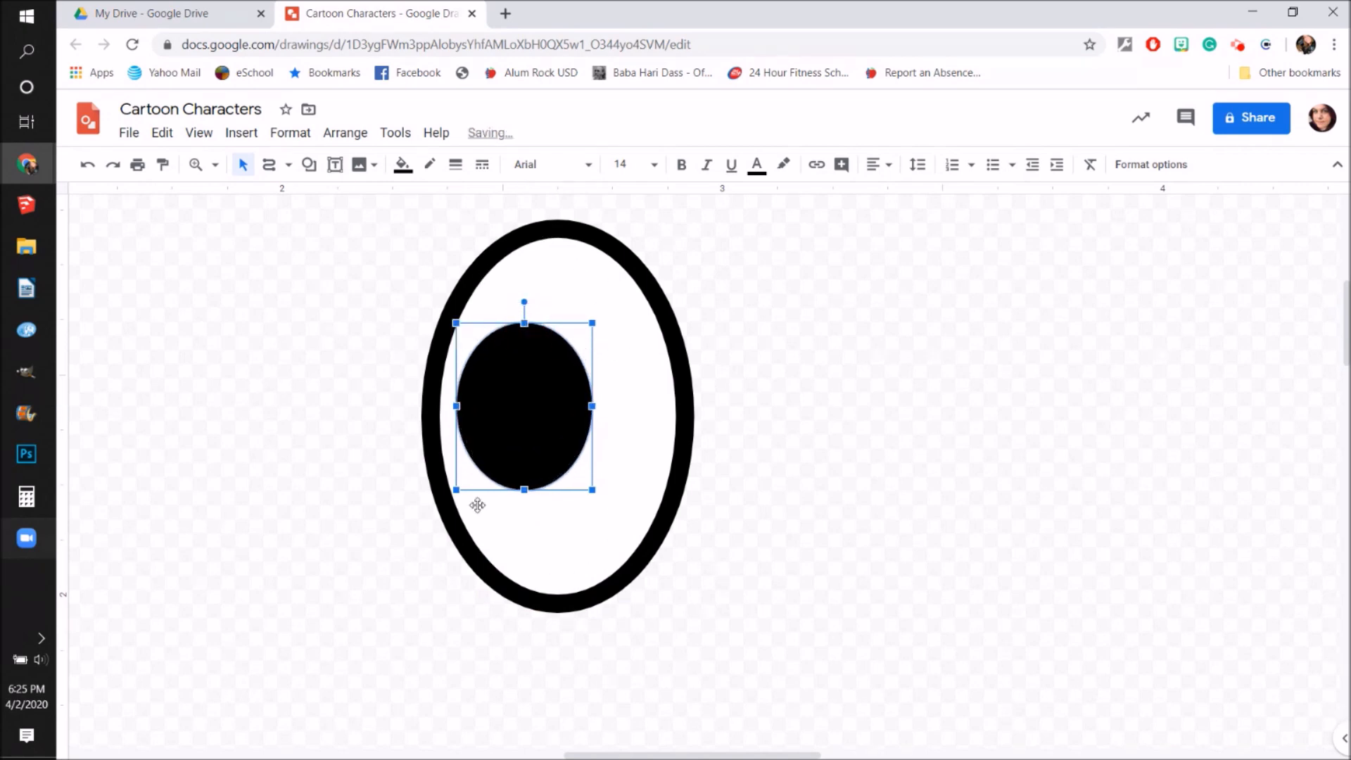
{"action": "mouse_move", "coordinate": [530, 396]}
{"action": "left_mouse_down"}
{"action": "mouse_move", "coordinate": [537, 437]}
{"action": "mouse_move", "coordinate": [537, 400]}
{"action": "left_mouse_up"}
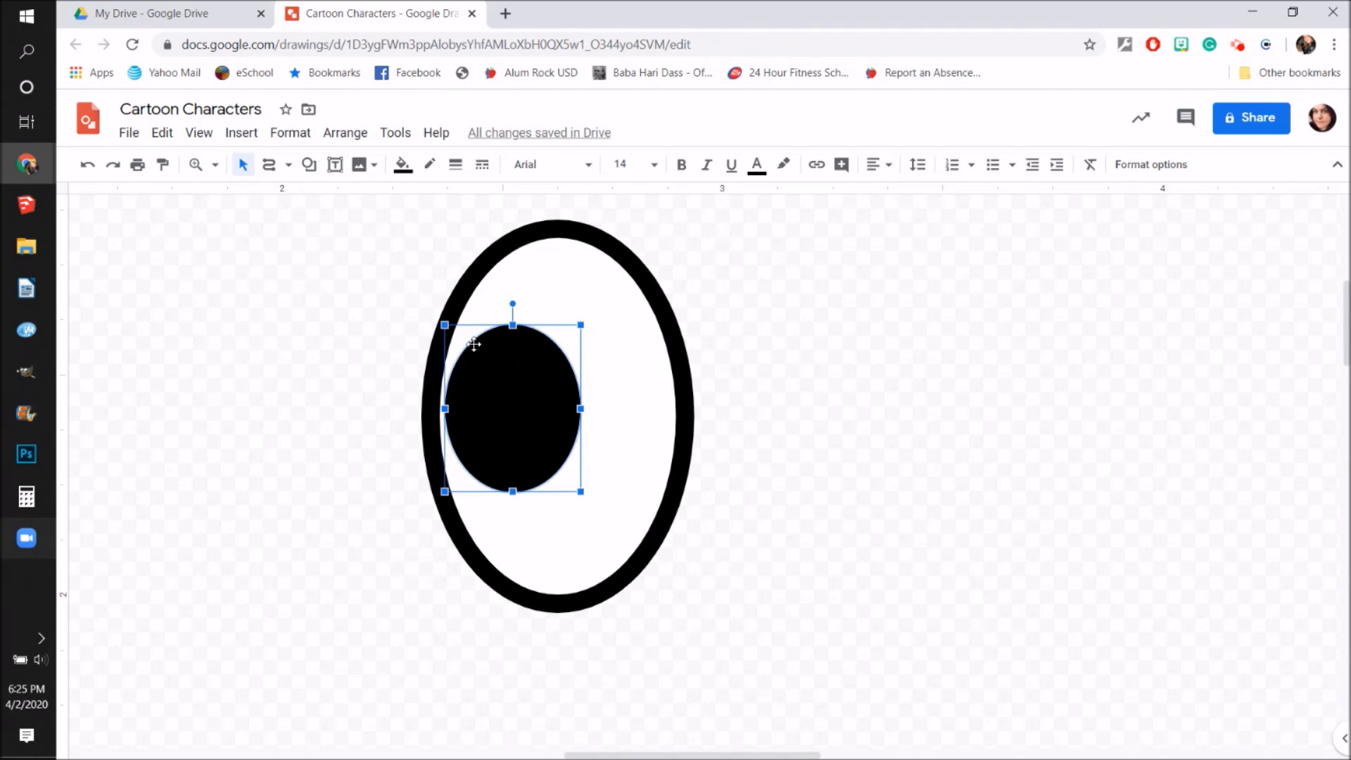
Step: Draw a crescent-shaped highlight near the top of the pupil with the Curve tool and make its border transparent
{"action": "left_click", "coordinate": [275, 175]}
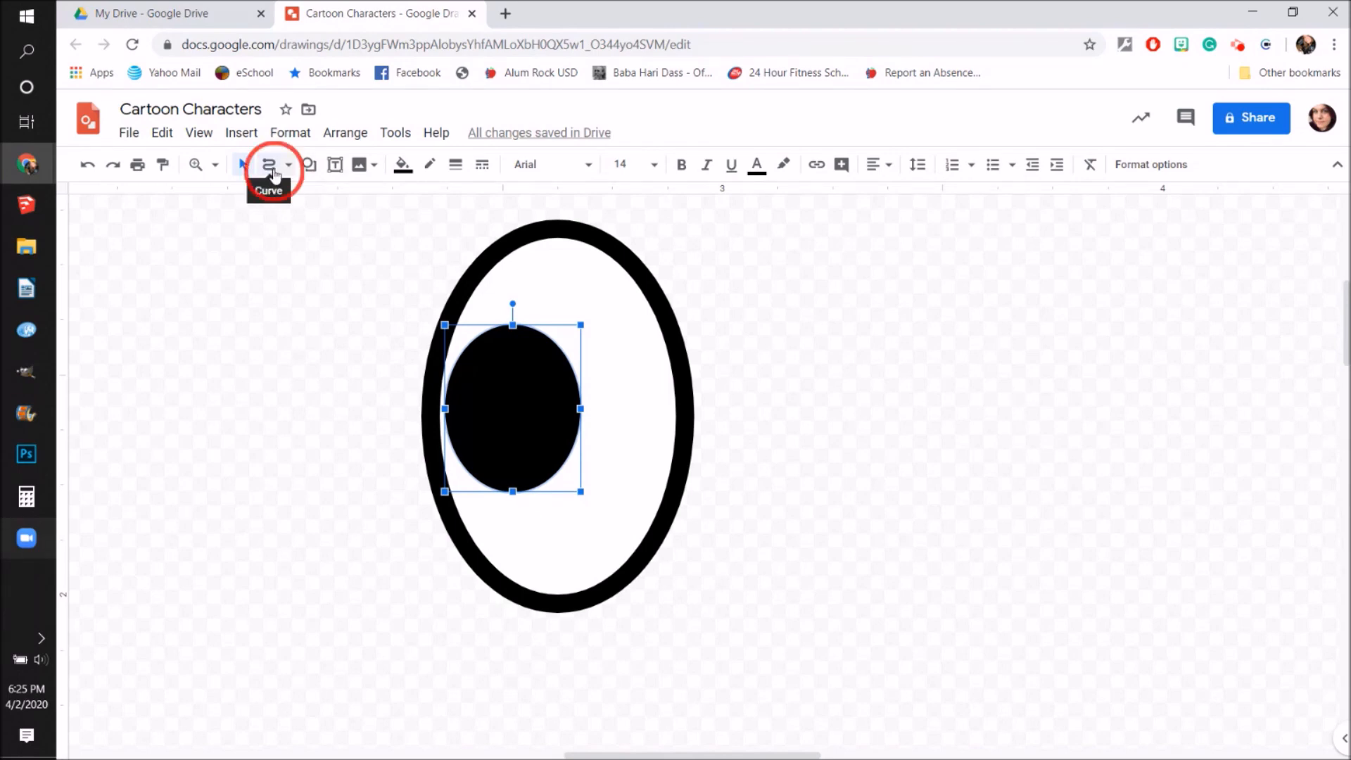
{"action": "left_click", "coordinate": [475, 363]}
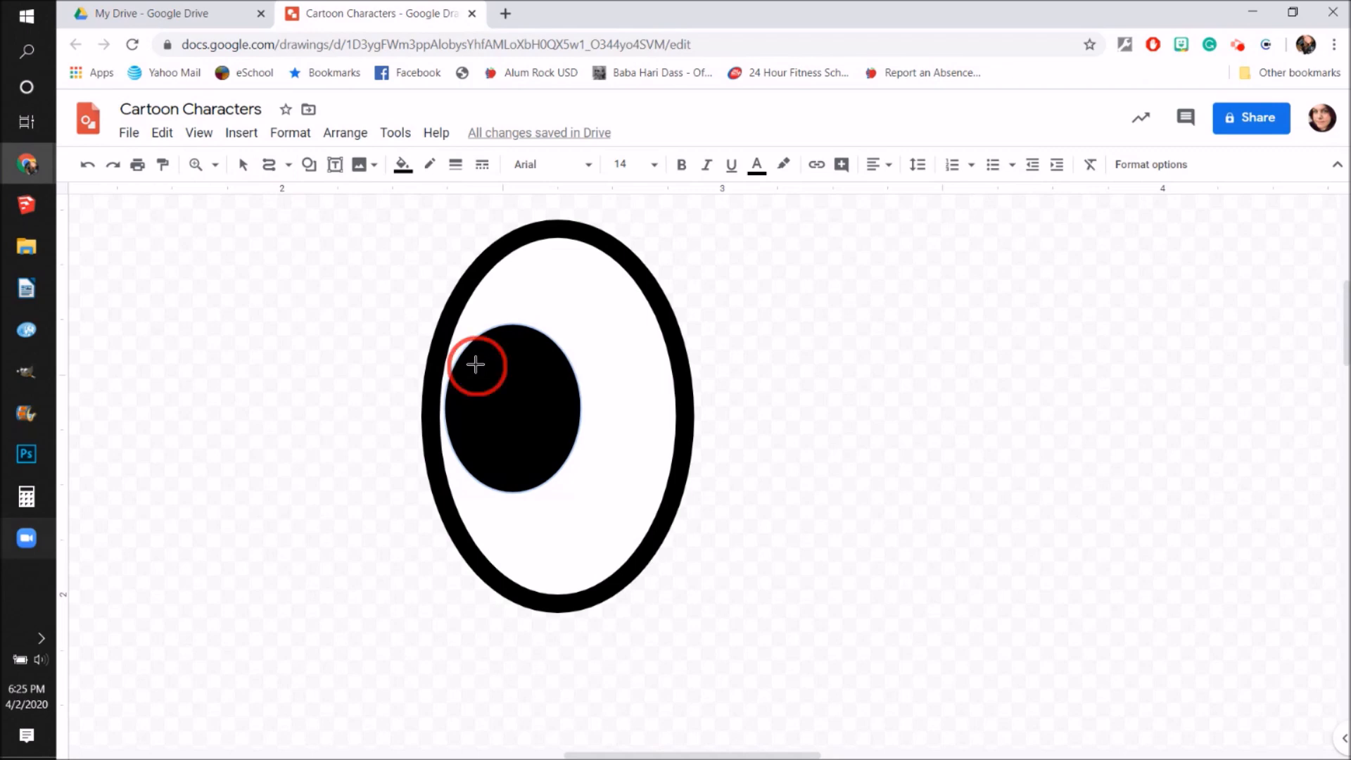
{"action": "left_click", "coordinate": [508, 343]}
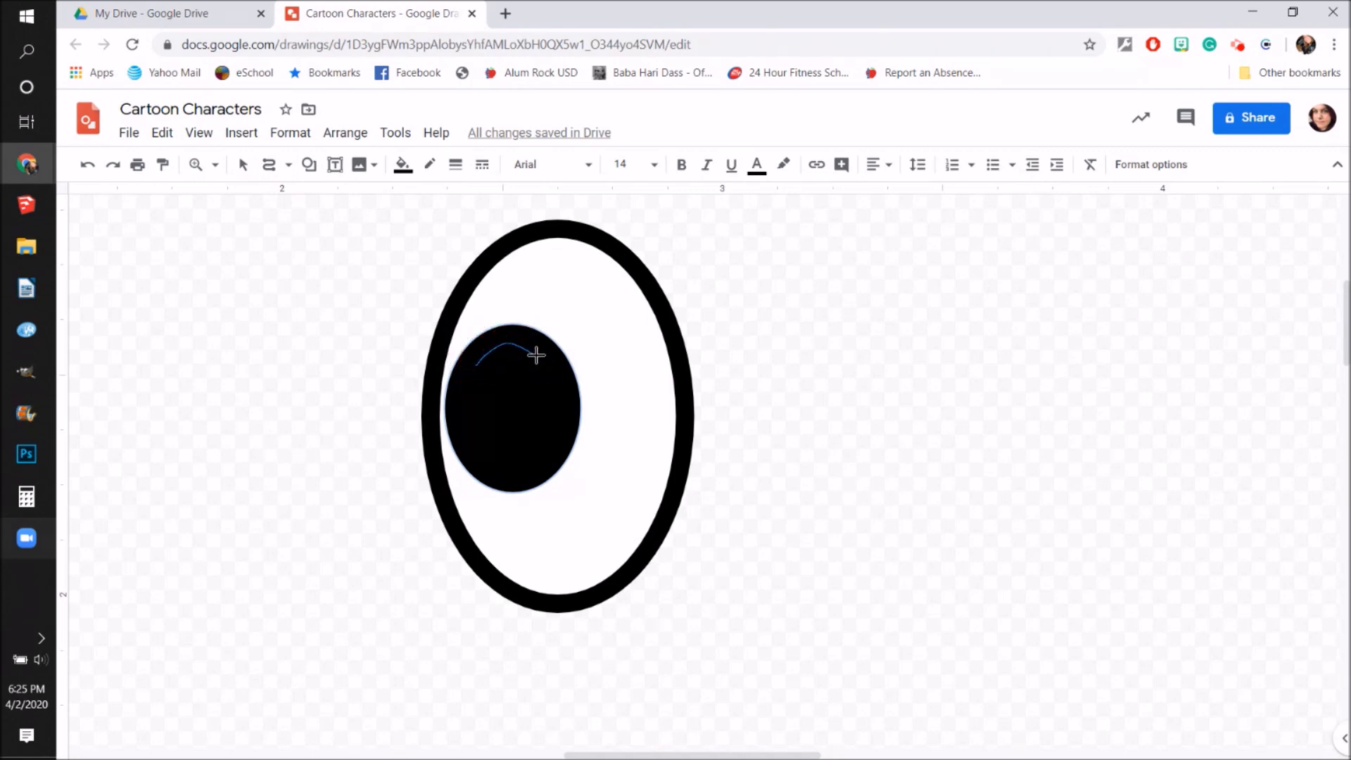
{"action": "left_click", "coordinate": [550, 383]}
{"action": "left_click", "coordinate": [497, 364]}
{"action": "left_click", "coordinate": [474, 369]}
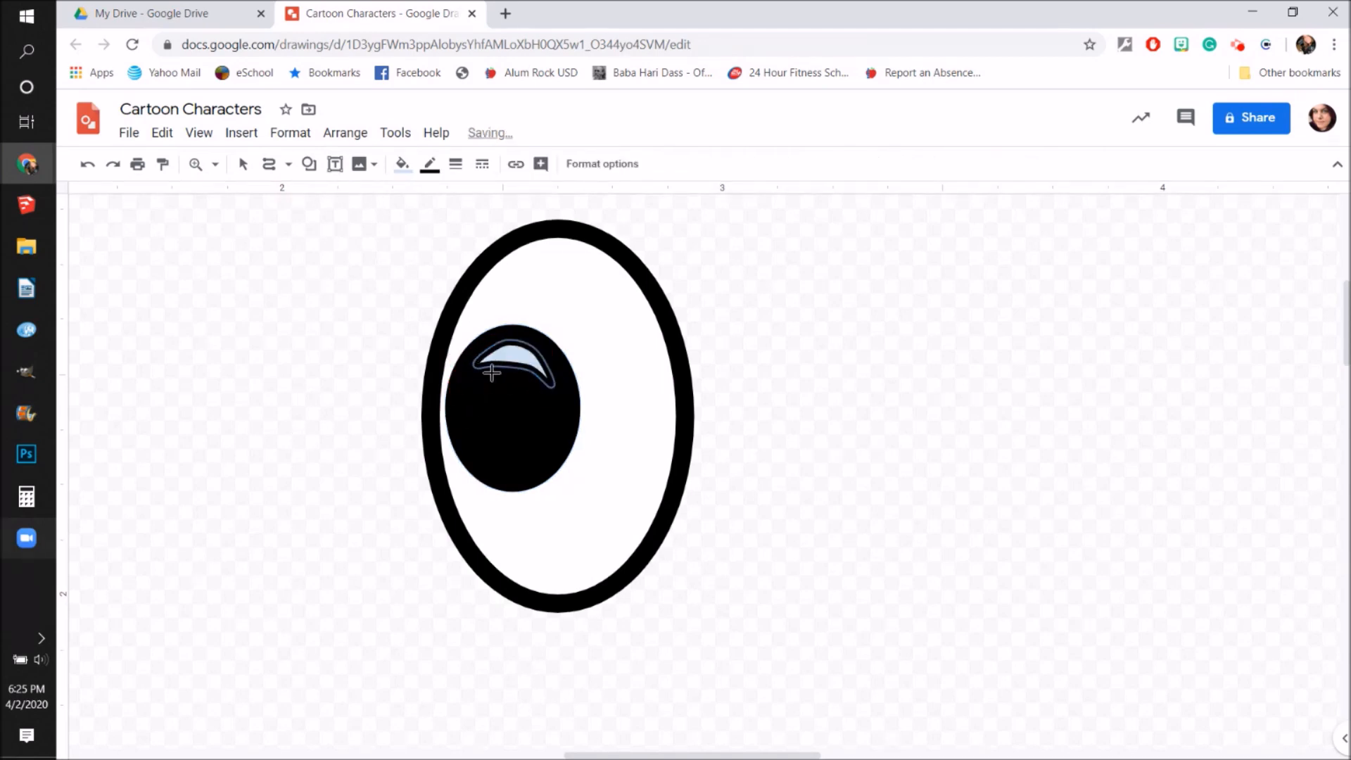
{"action": "left_click", "coordinate": [429, 166]}
{"action": "left_click", "coordinate": [435, 200]}
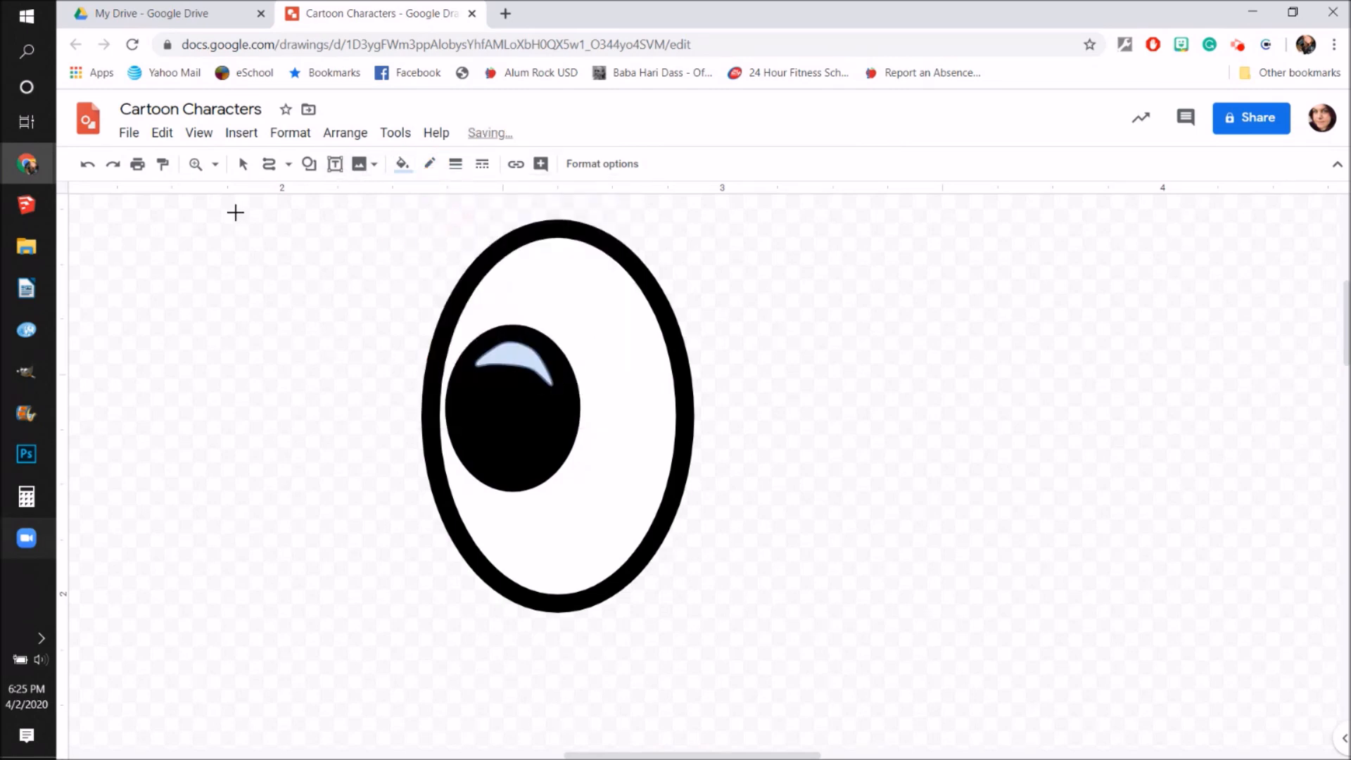
Step: Move the light blue crescent highlight out of the eye onto the empty canvas to its left
{"action": "left_click", "coordinate": [244, 166]}
{"action": "left_click", "coordinate": [519, 357]}
{"action": "left_click_drag", "start_coordinate": [518, 357], "coordinate": [328, 292]}
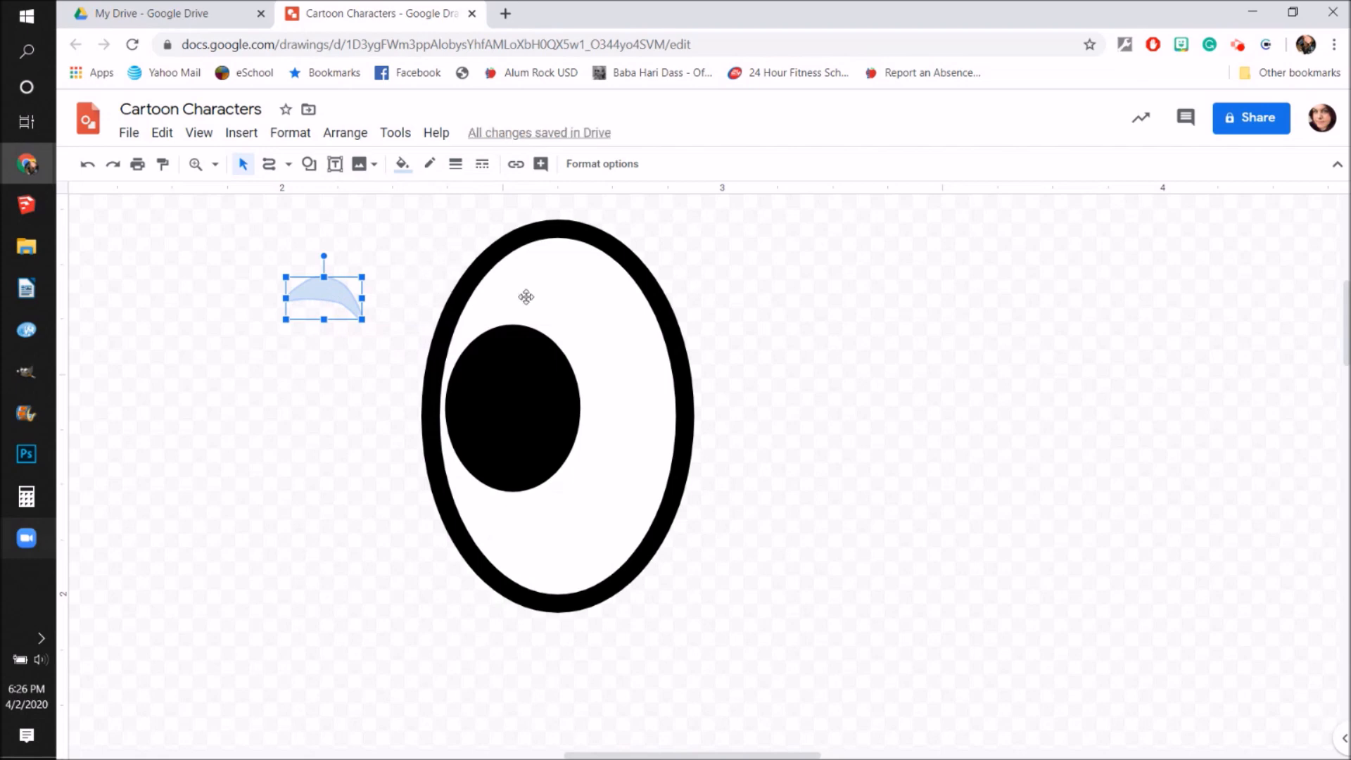
{"action": "left_click", "coordinate": [253, 434]}
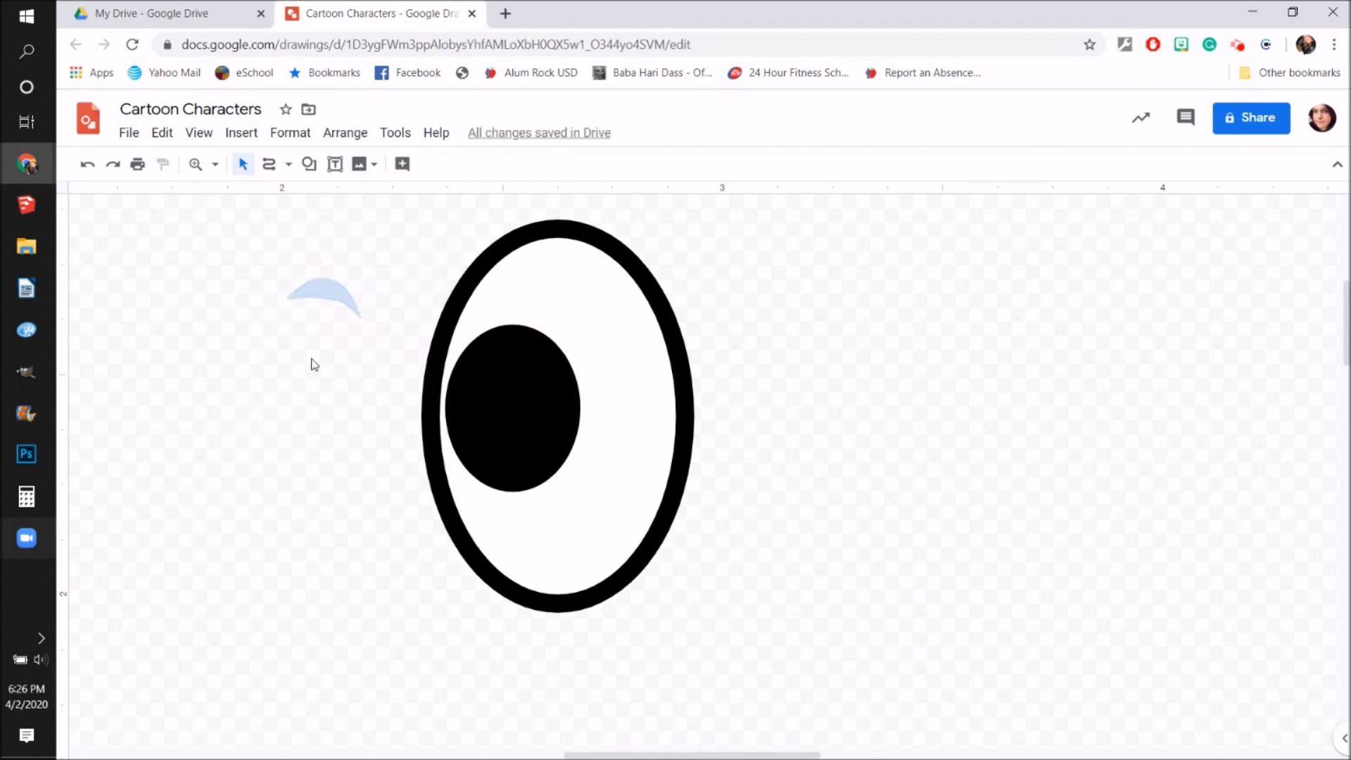
Step: Try a white fill on the crescent highlight and undo it
{"action": "left_click", "coordinate": [325, 294]}
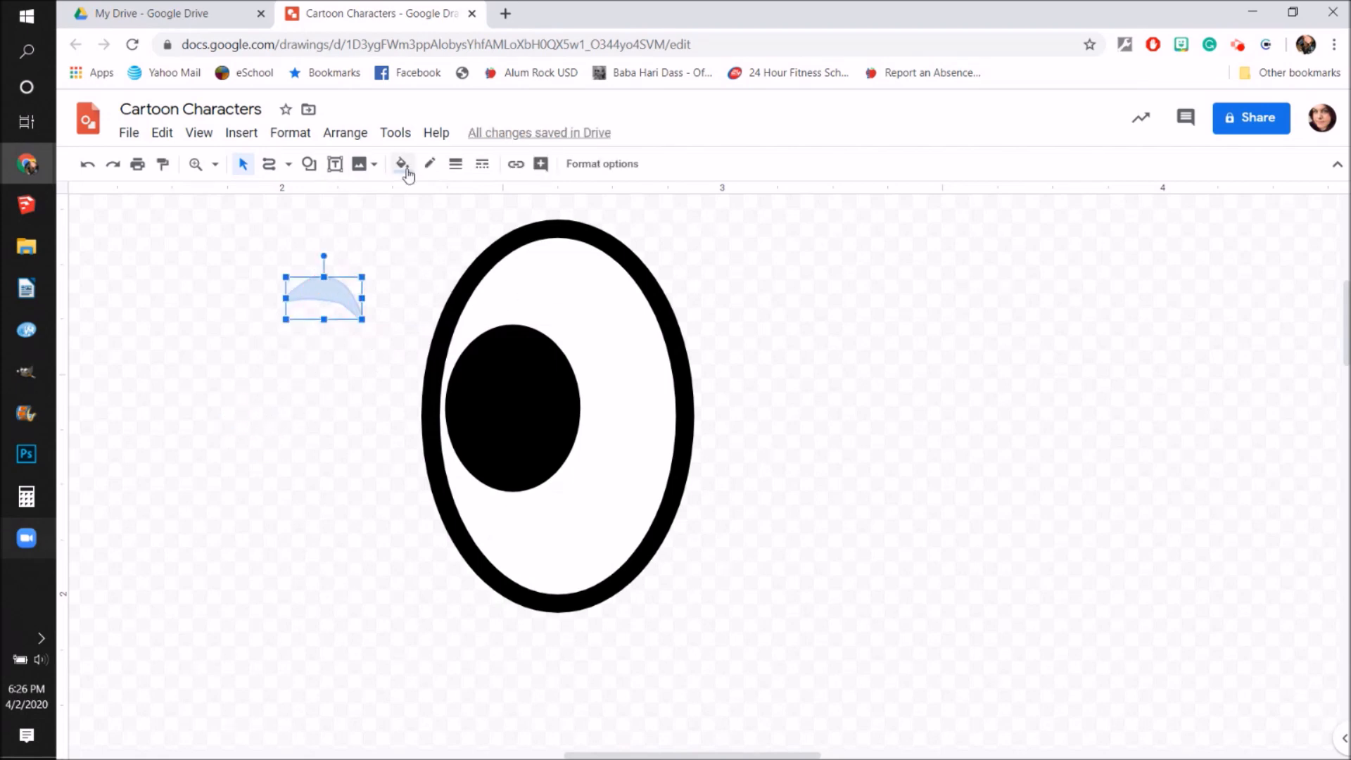
{"action": "left_click", "coordinate": [404, 167]}
{"action": "left_click", "coordinate": [589, 257]}
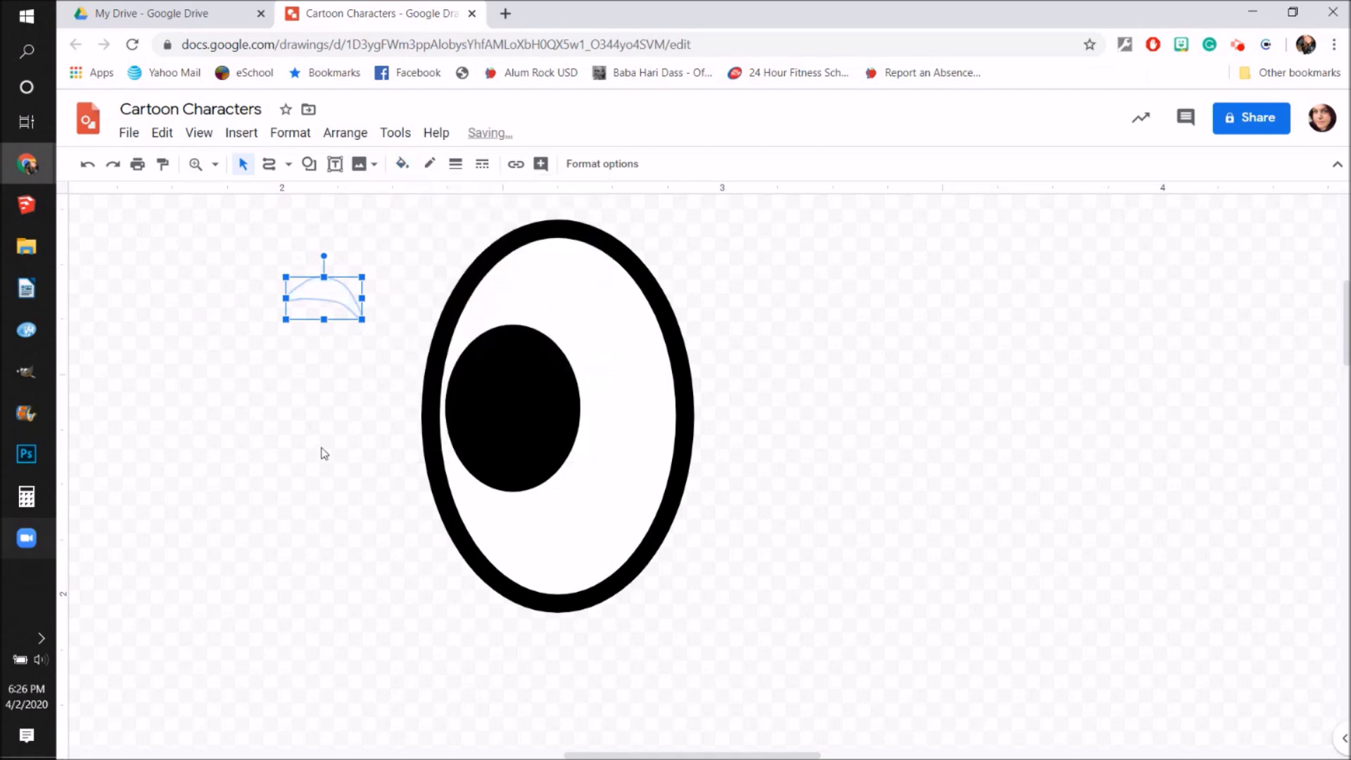
{"action": "left_click", "coordinate": [328, 451]}
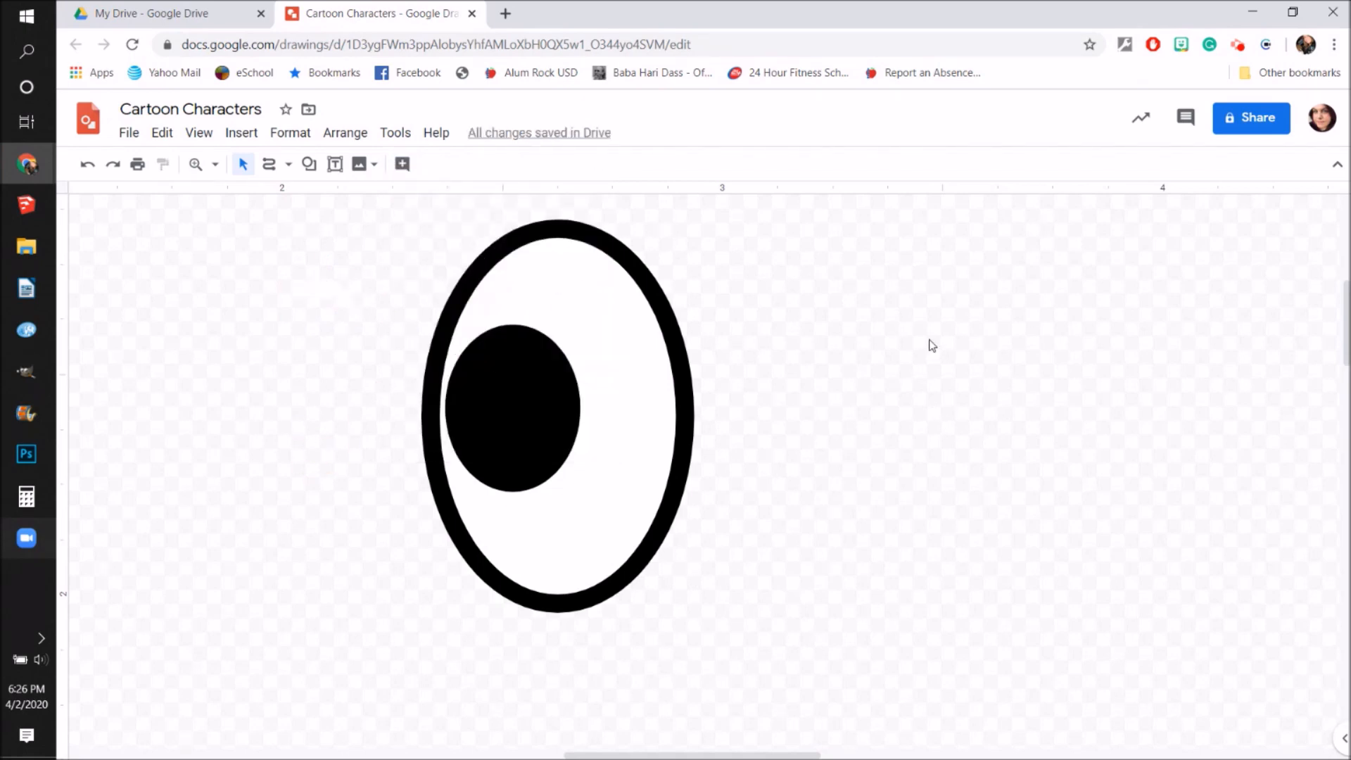
{"action": "left_click_drag", "start_coordinate": [191, 270], "coordinate": [391, 538]}
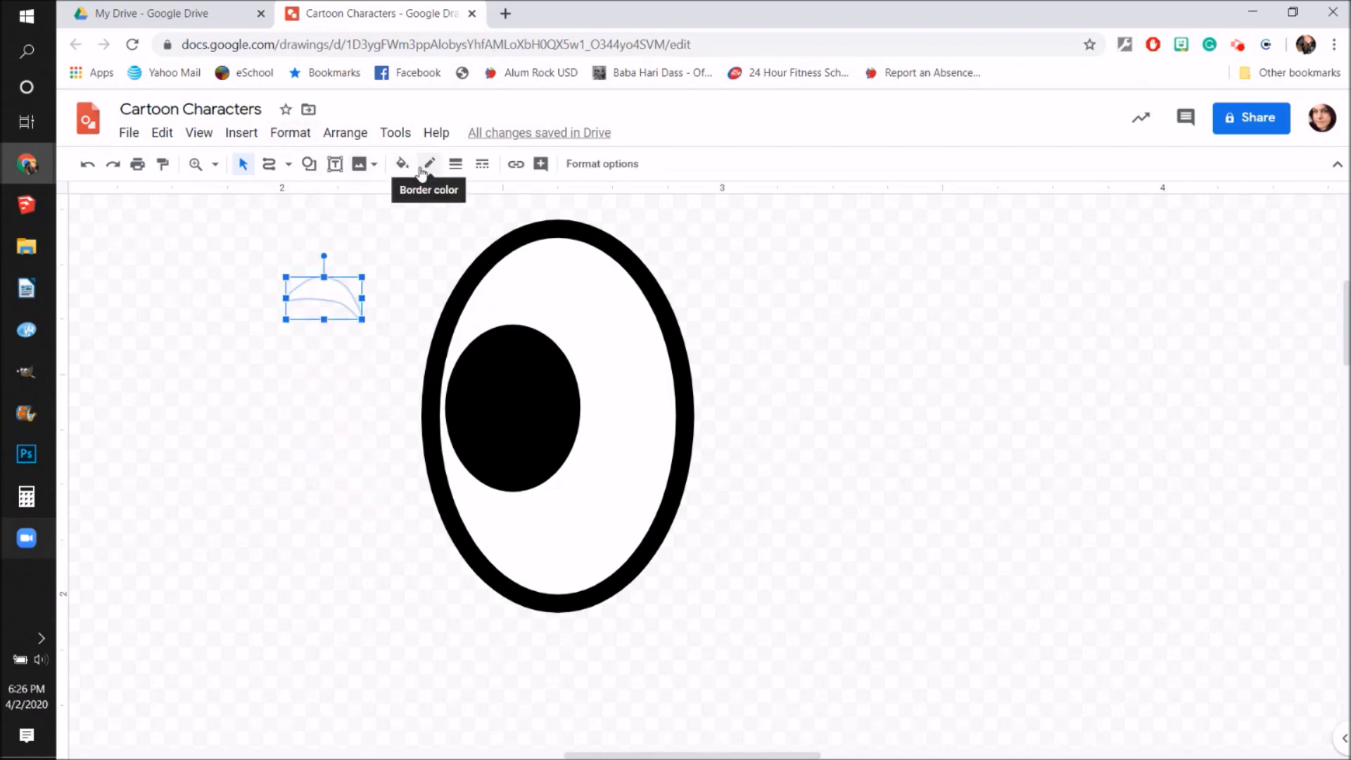
{"action": "key", "text": "ctrl+z"}
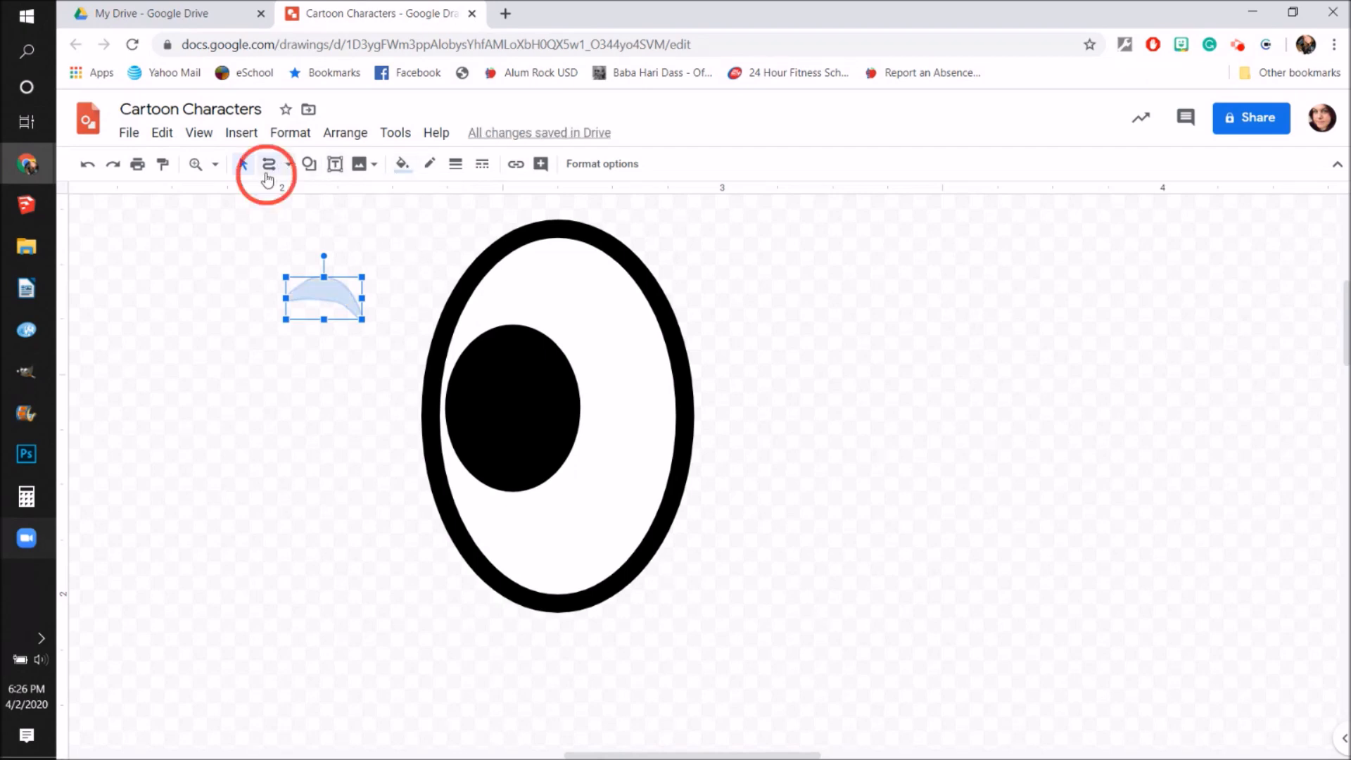
Step: Draw a smaller, closed three-point highlight near the top of the pupil with the Curve tool
{"action": "left_click", "coordinate": [268, 167]}
{"action": "left_click", "coordinate": [525, 340]}
{"action": "left_click", "coordinate": [492, 353]}
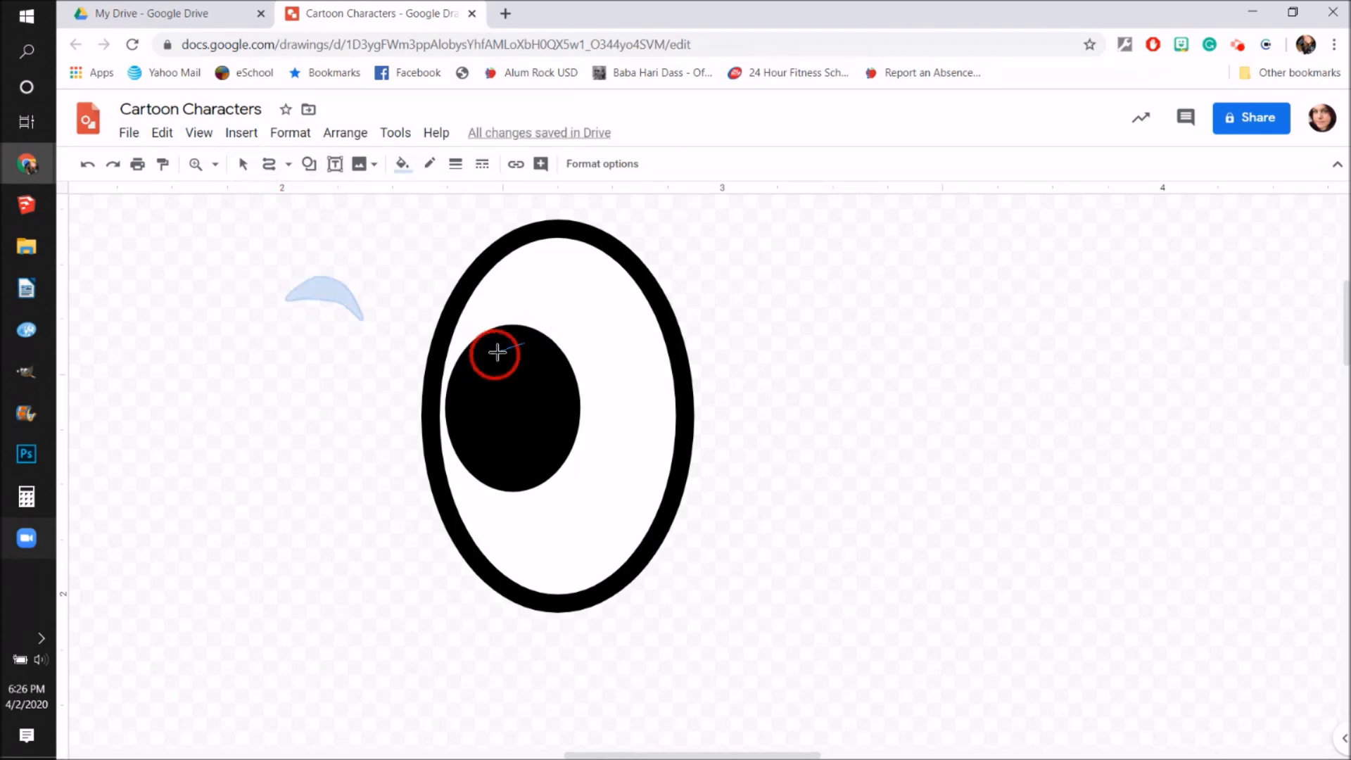
{"action": "left_click", "coordinate": [540, 371]}
{"action": "left_click", "coordinate": [525, 341]}
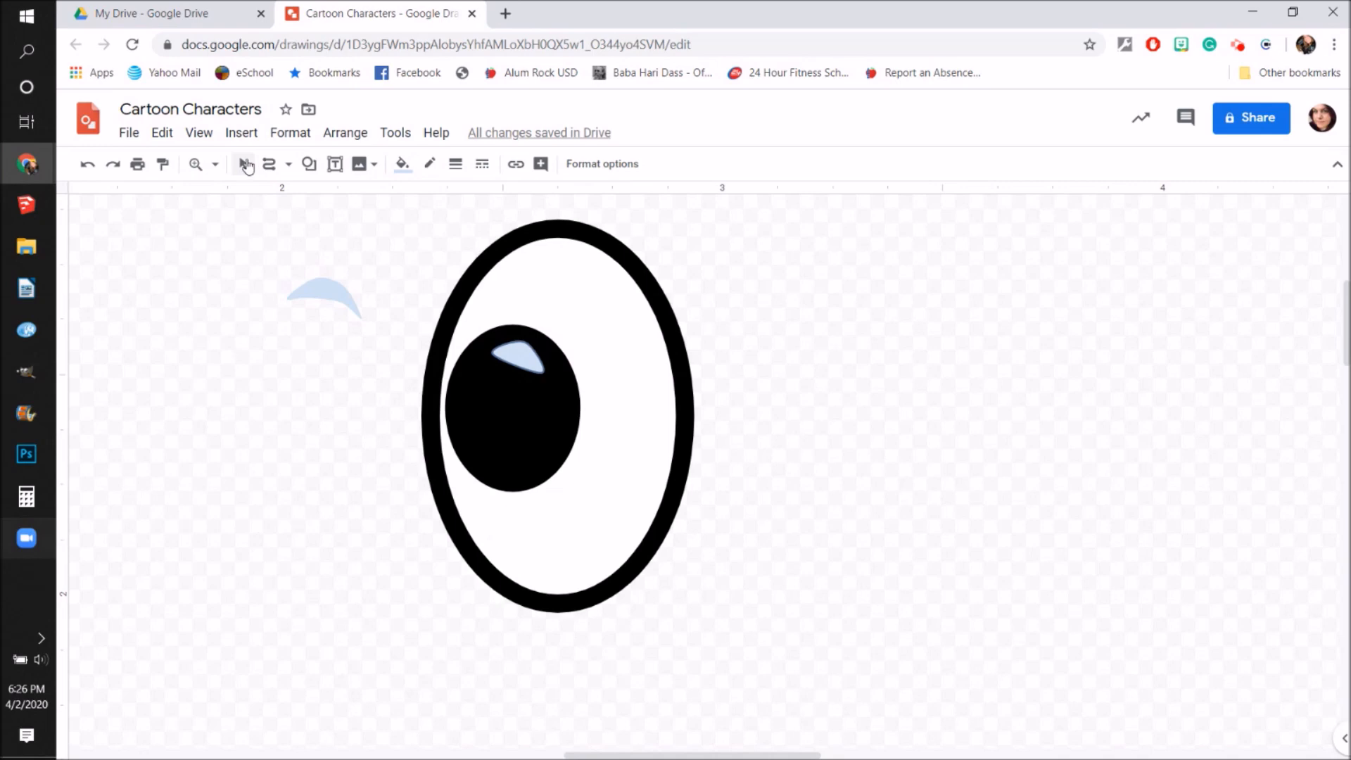
Step: Shrink the new light blue highlight and place it slightly lower on the pupil
{"action": "left_click", "coordinate": [243, 164]}
{"action": "left_click", "coordinate": [541, 357]}
{"action": "left_click_drag", "start_coordinate": [493, 342], "coordinate": [506, 349]}
{"action": "left_click", "coordinate": [530, 363]}
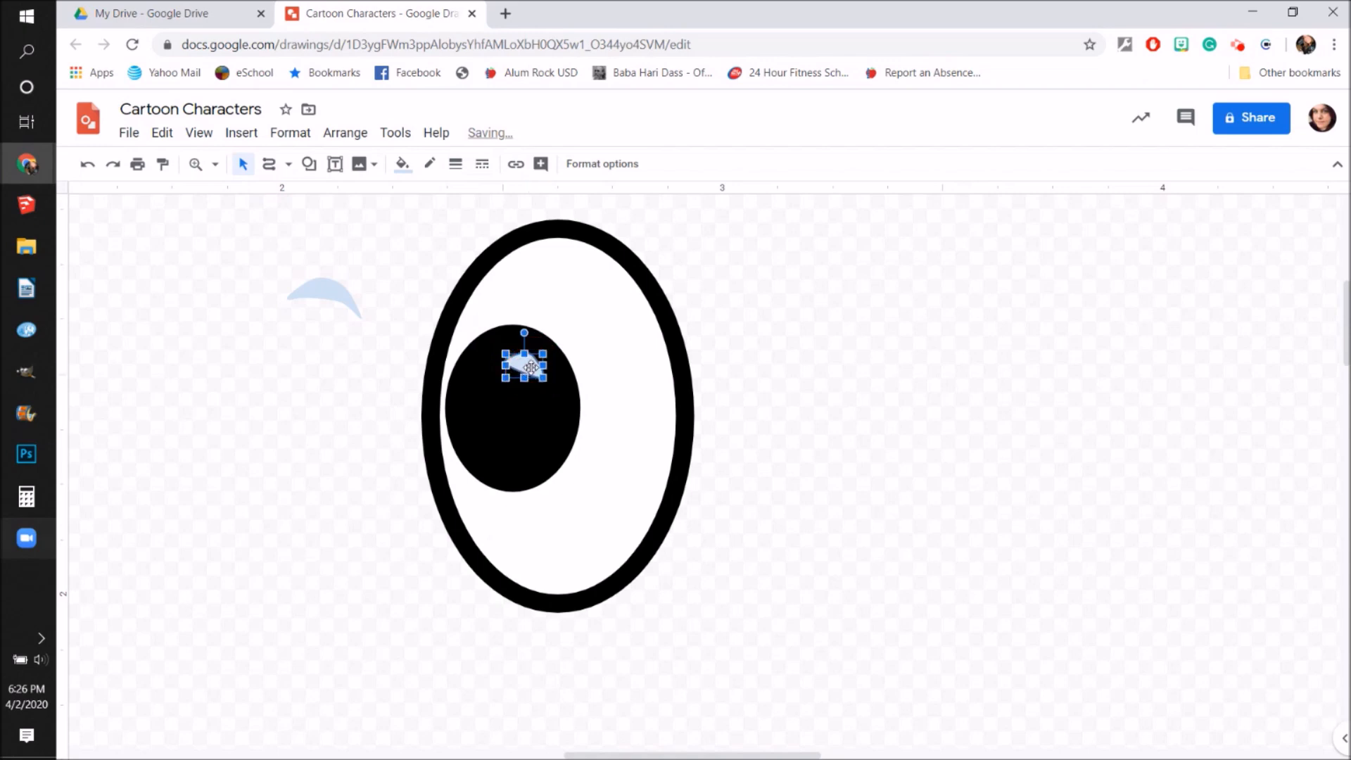
Step: Delete the spare crescent highlight beside the eye
{"action": "left_click", "coordinate": [334, 296]}
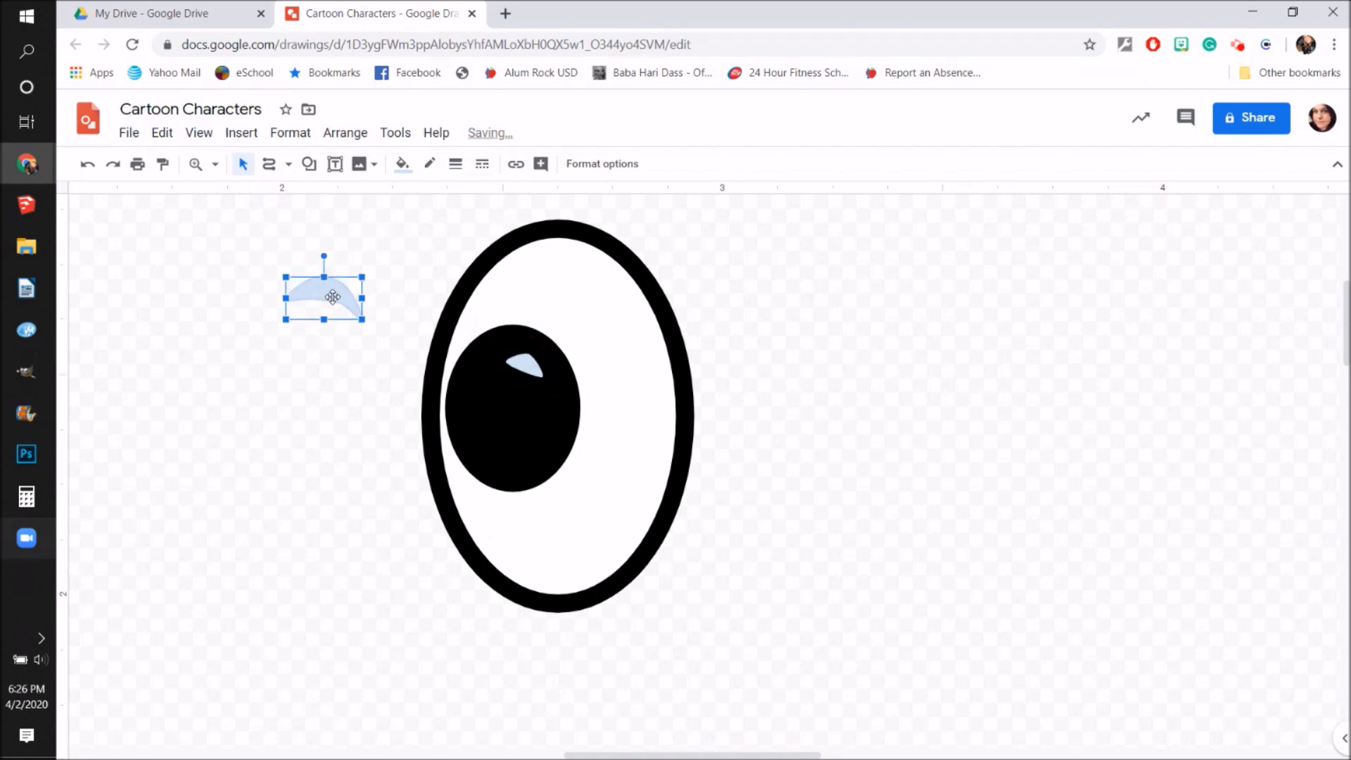
{"action": "key", "text": "Delete"}
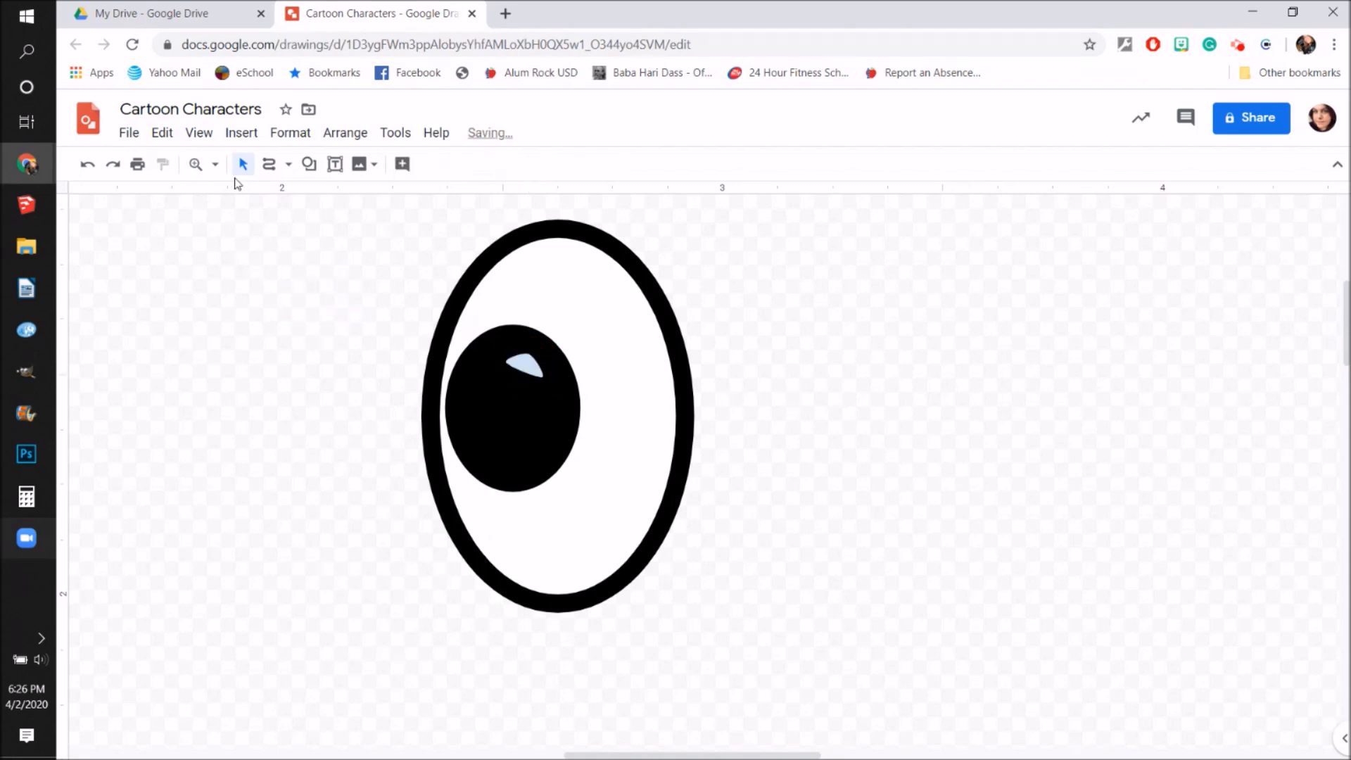
Step: Try moving the white eye oval alone onto the tan head and undo the move
{"action": "left_click", "coordinate": [215, 164]}
{"action": "left_click", "coordinate": [226, 193]}
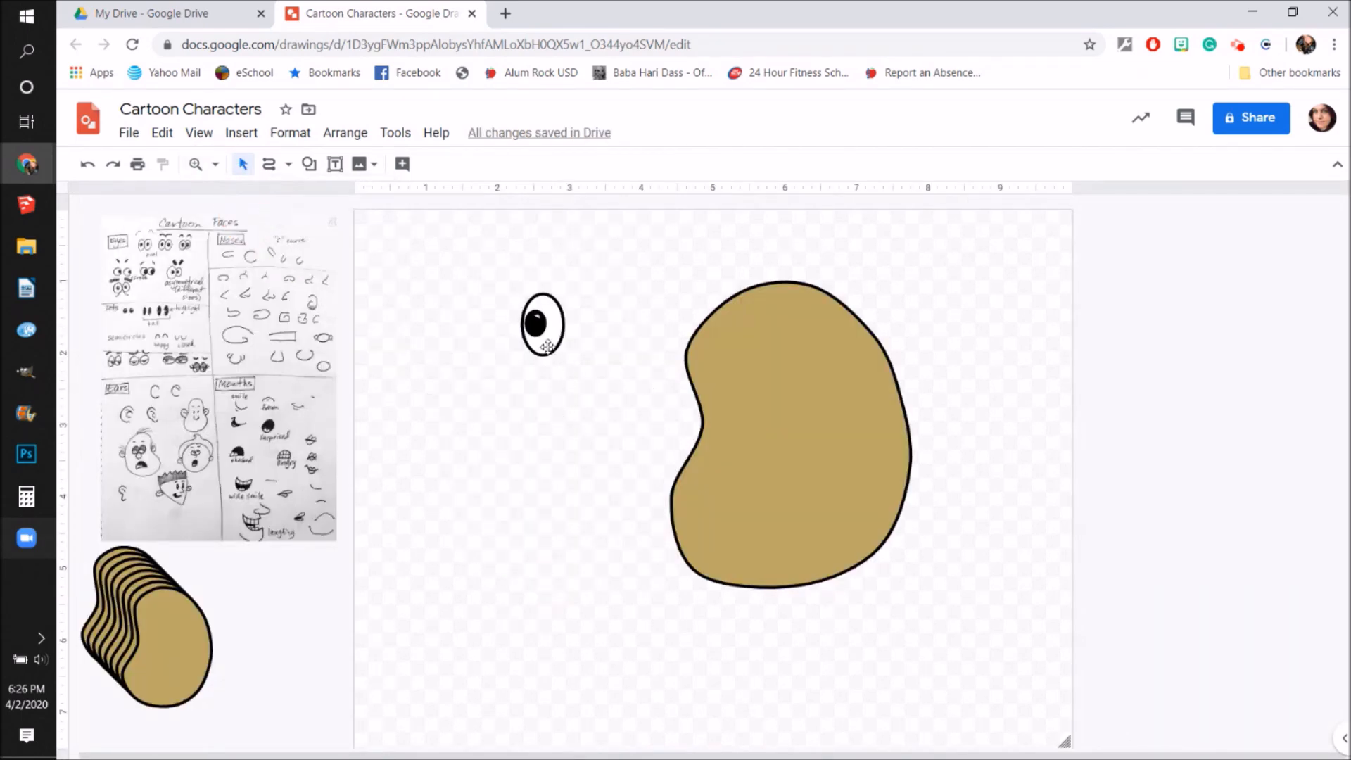
{"action": "left_click_drag", "start_coordinate": [547, 347], "coordinate": [753, 420]}
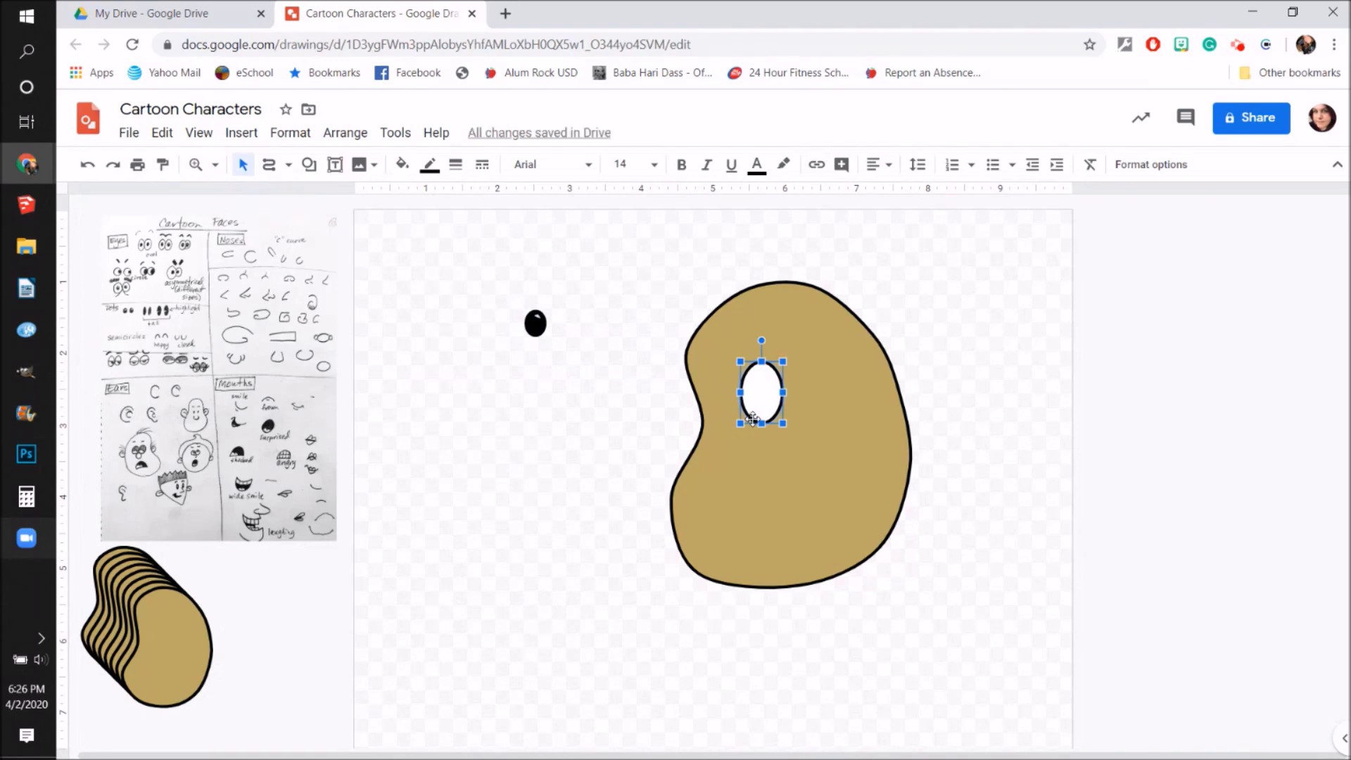
{"action": "key", "text": "ctrl+z"}
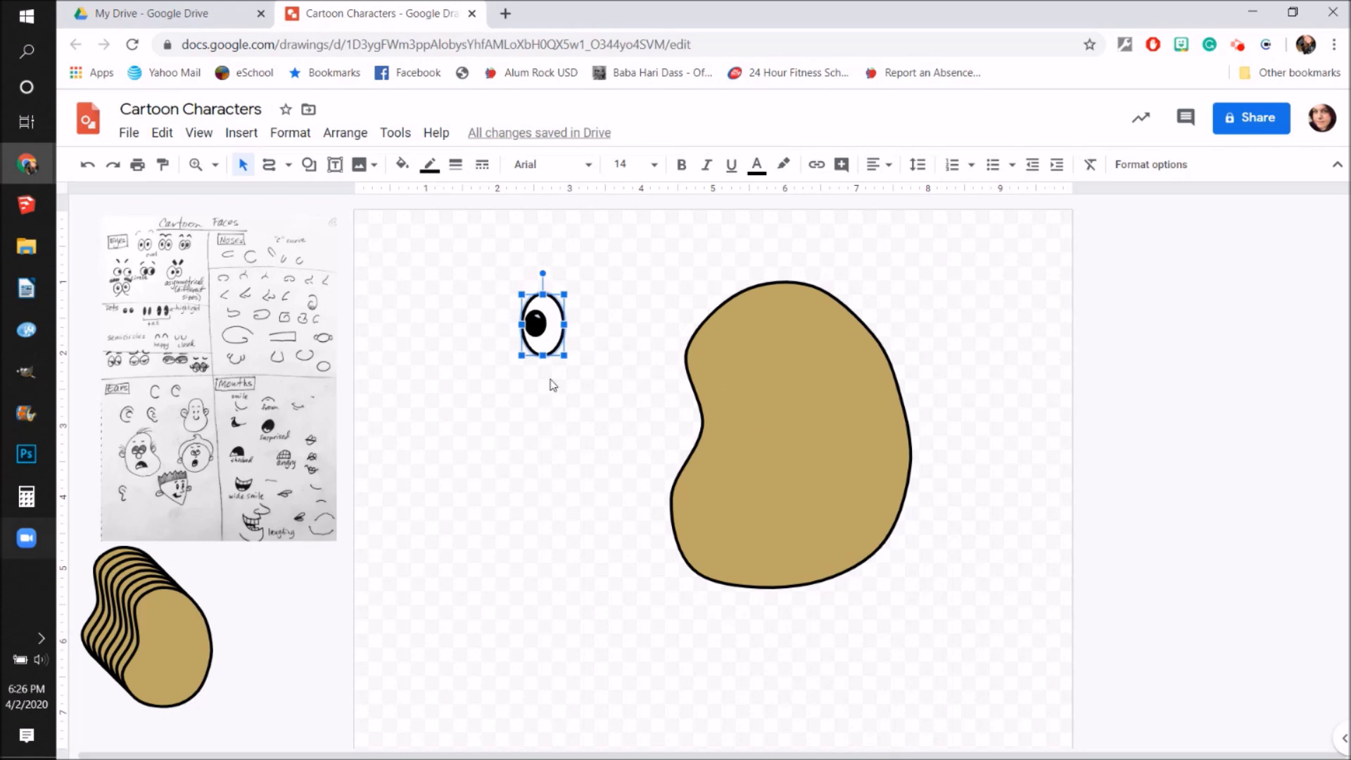
{"action": "left_click", "coordinate": [131, 135]}
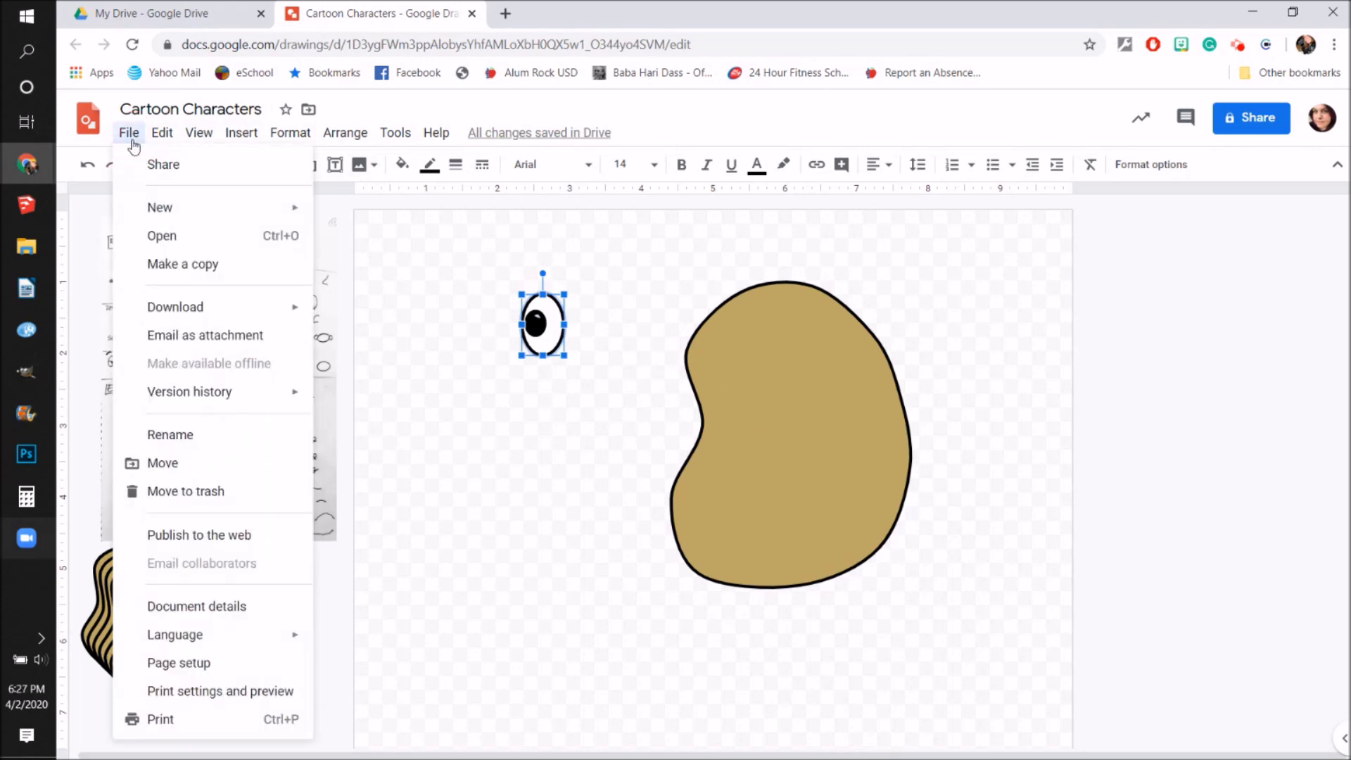
{"action": "mouse_move", "coordinate": [163, 137]}
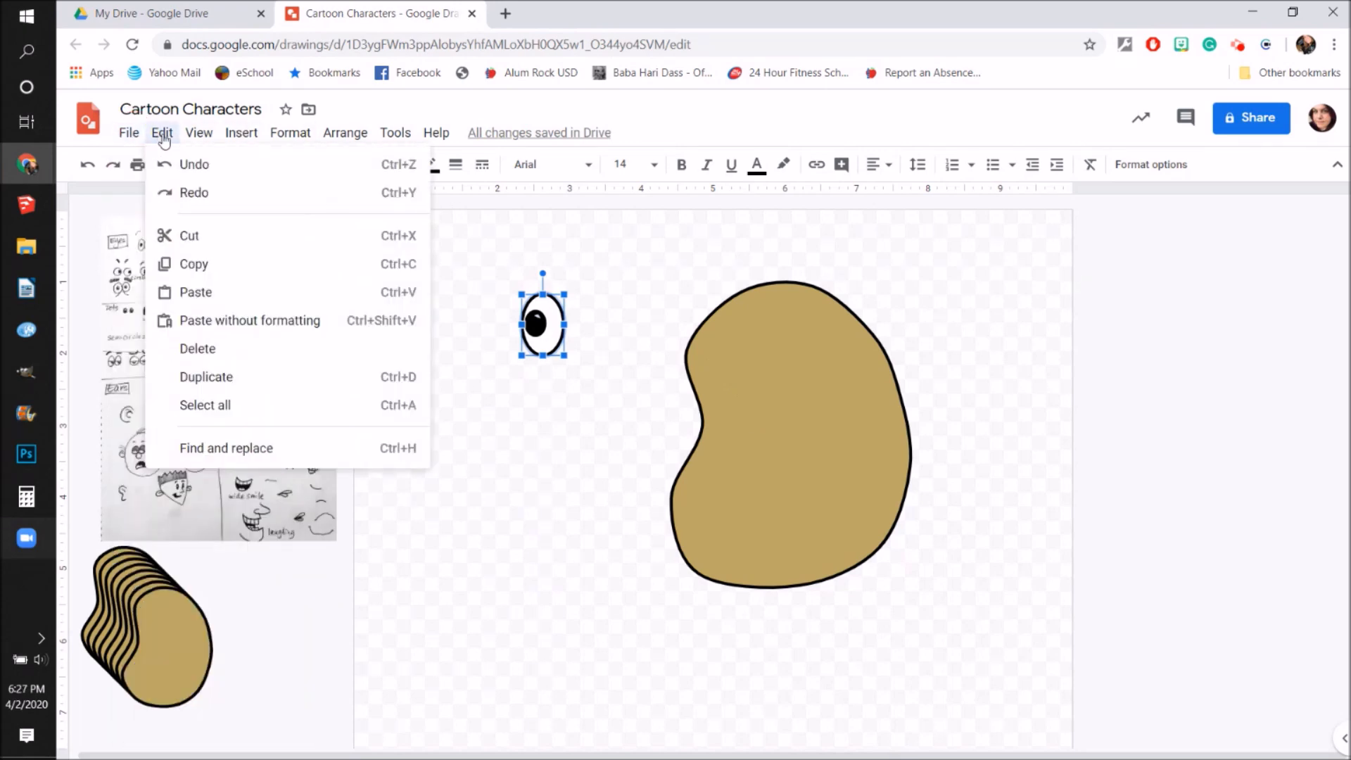
{"action": "mouse_move", "coordinate": [248, 130]}
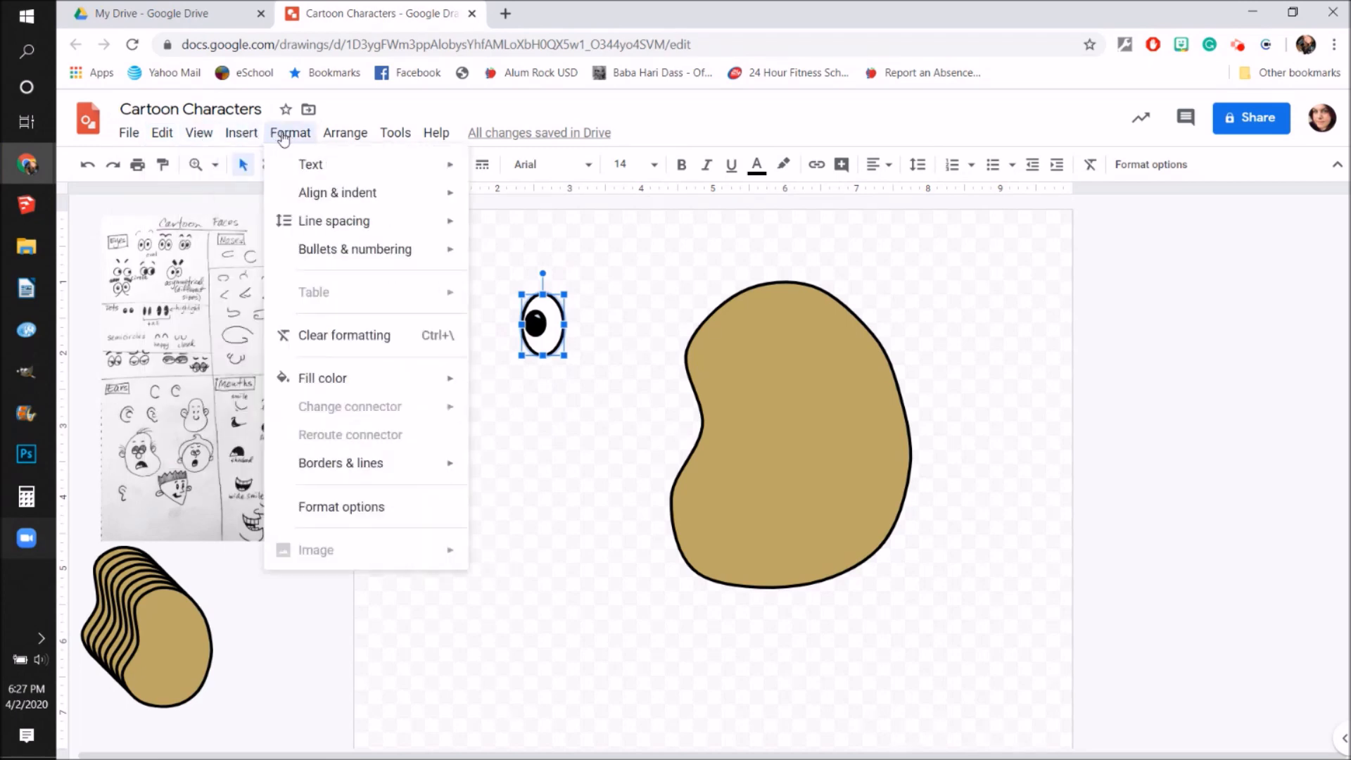
{"action": "mouse_move", "coordinate": [338, 140]}
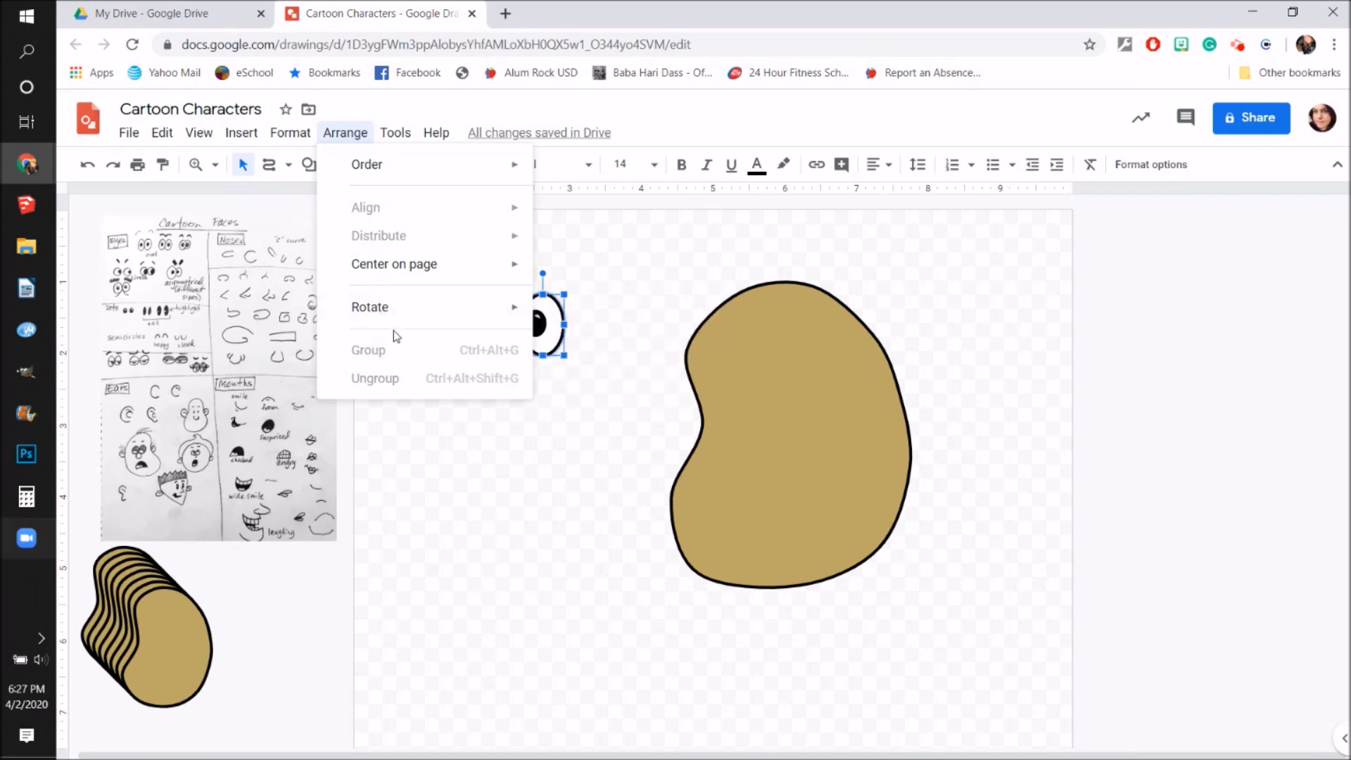
{"action": "left_click", "coordinate": [454, 456]}
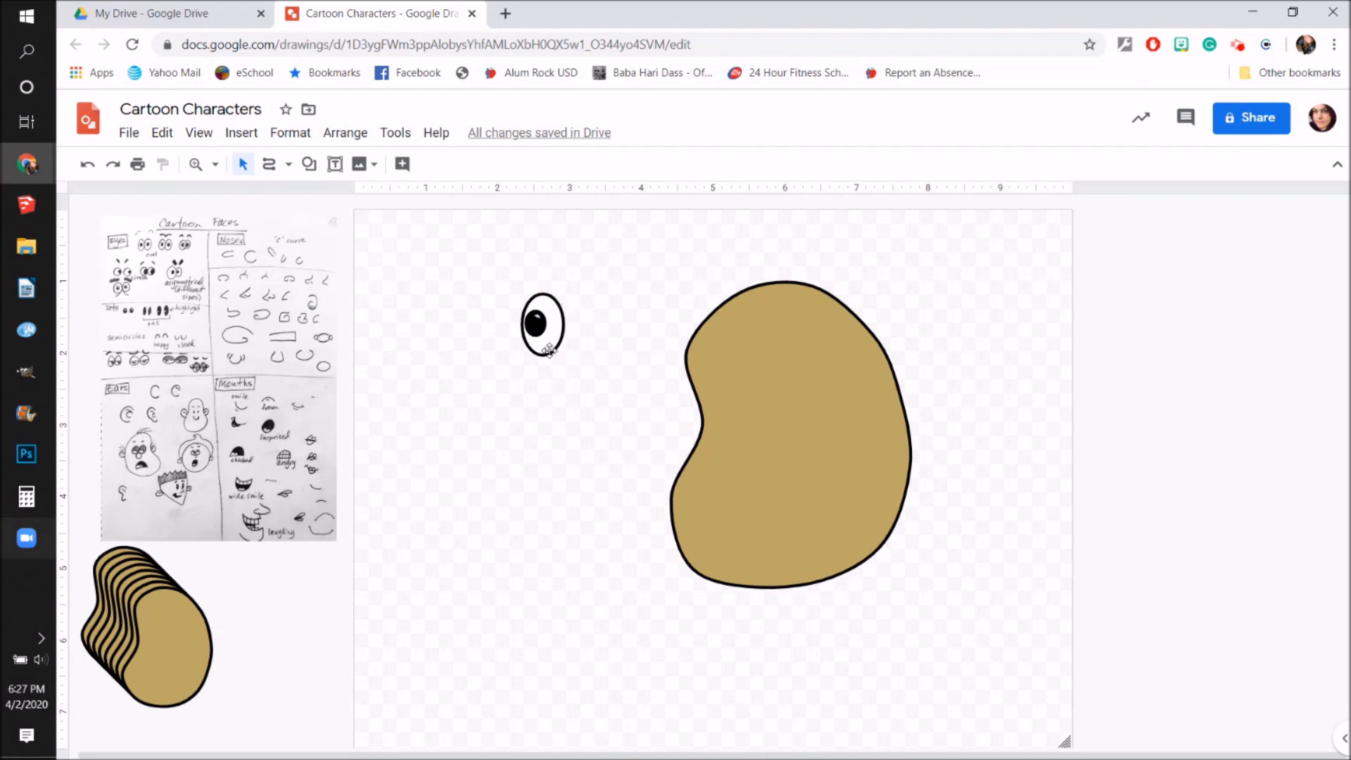
Step: Move the white eye oval slightly to the left so the pupil sits near its center
{"action": "mouse_move", "coordinate": [543, 352]}
{"action": "left_mouse_down"}
{"action": "mouse_move", "coordinate": [487, 357]}
{"action": "mouse_move", "coordinate": [540, 355]}
{"action": "left_mouse_up"}
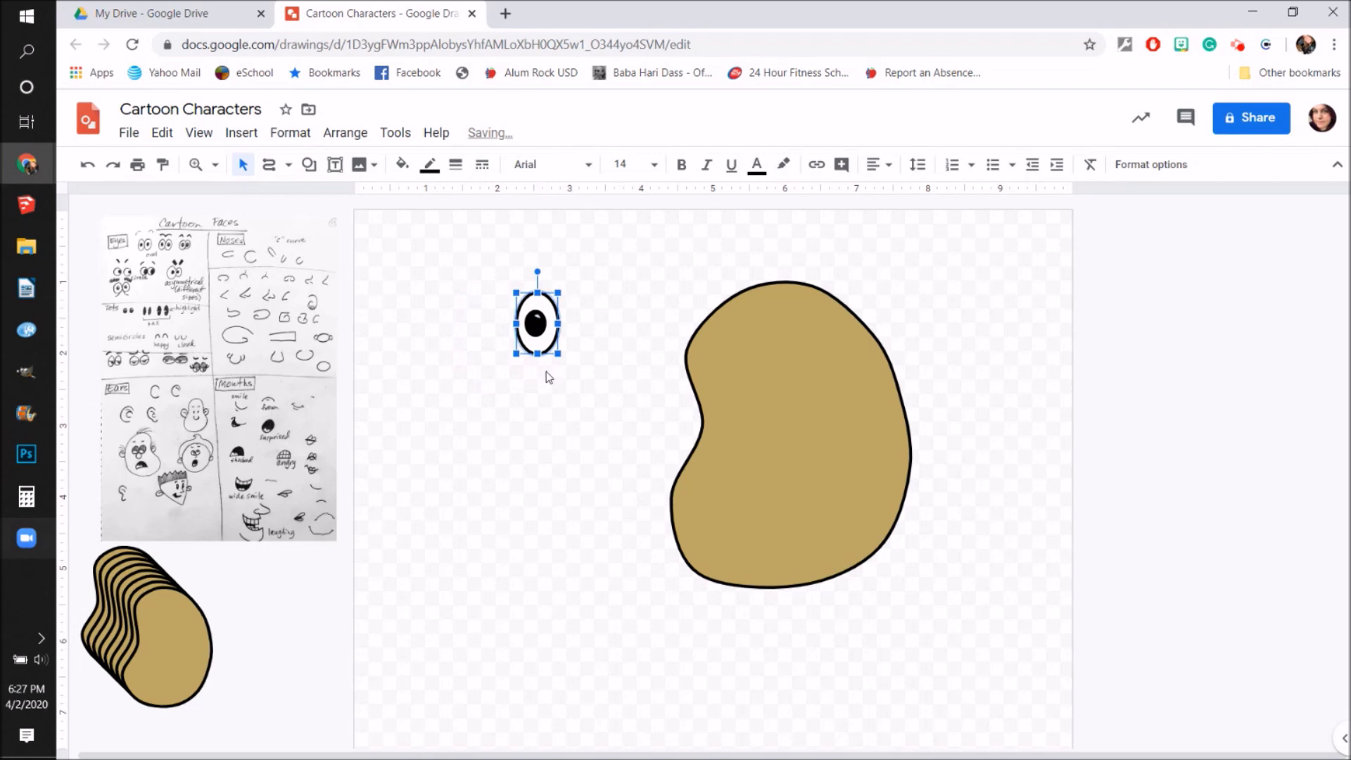
{"action": "mouse_move", "coordinate": [546, 347]}
{"action": "left_mouse_down"}
{"action": "mouse_move", "coordinate": [558, 338]}
{"action": "mouse_move", "coordinate": [547, 341]}
{"action": "left_mouse_up"}
Step: Move the white eye oval slightly to the right so the pupil sits against its left inner edge
{"action": "left_click", "coordinate": [203, 167]}
{"action": "left_click_drag", "start_coordinate": [492, 268], "coordinate": [585, 392]}
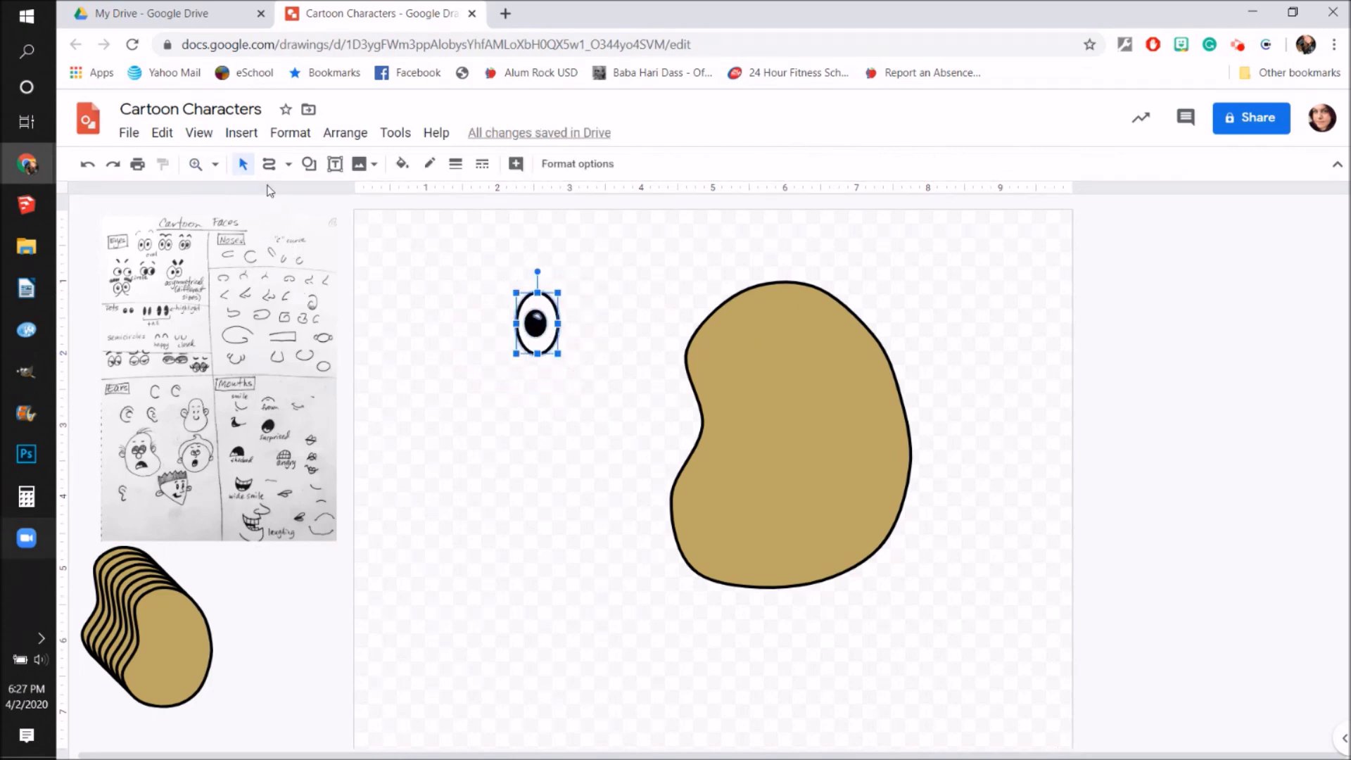
{"action": "left_click", "coordinate": [204, 167]}
{"action": "left_click_drag", "start_coordinate": [460, 267], "coordinate": [602, 381]}
{"action": "scroll", "coordinate": [758, 451], "scroll_direction": "up", "scroll_amount": 2}
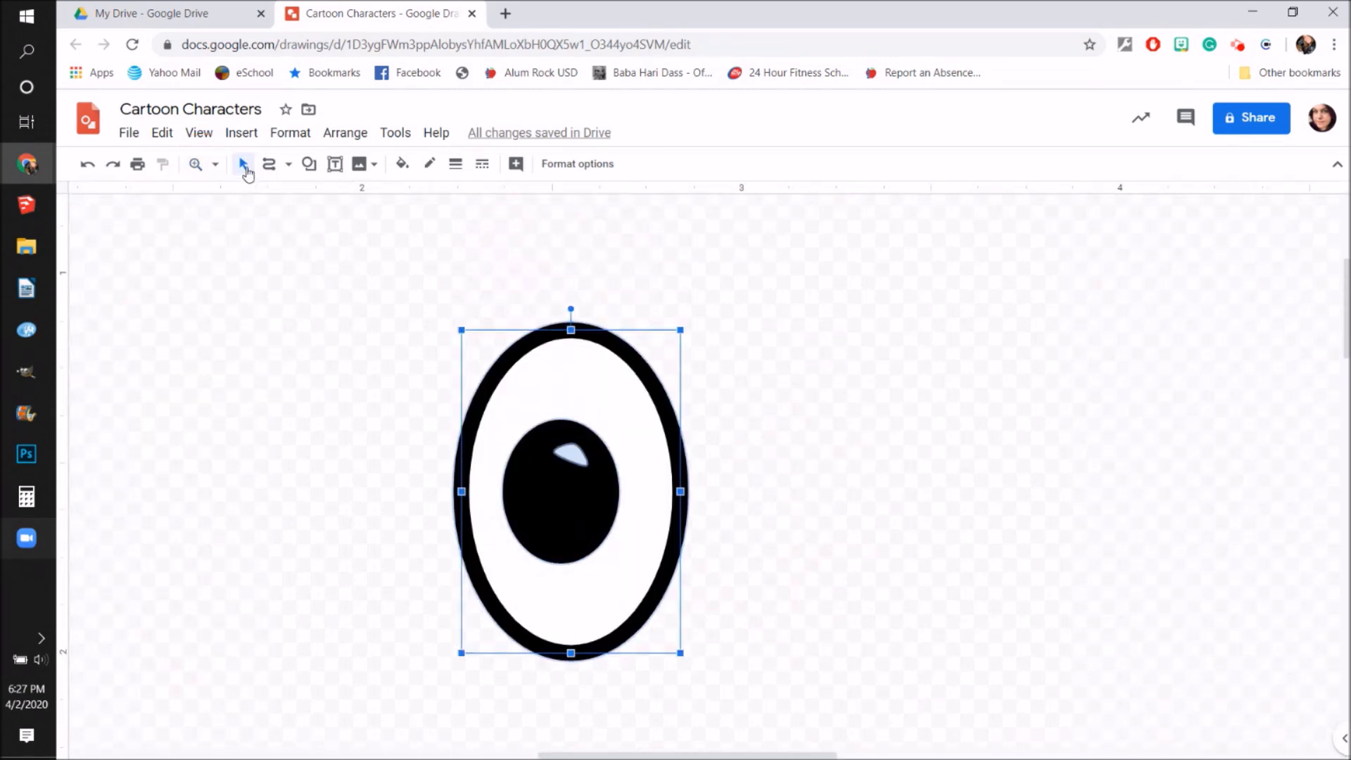
{"action": "left_click", "coordinate": [243, 166]}
{"action": "left_click", "coordinate": [470, 456]}
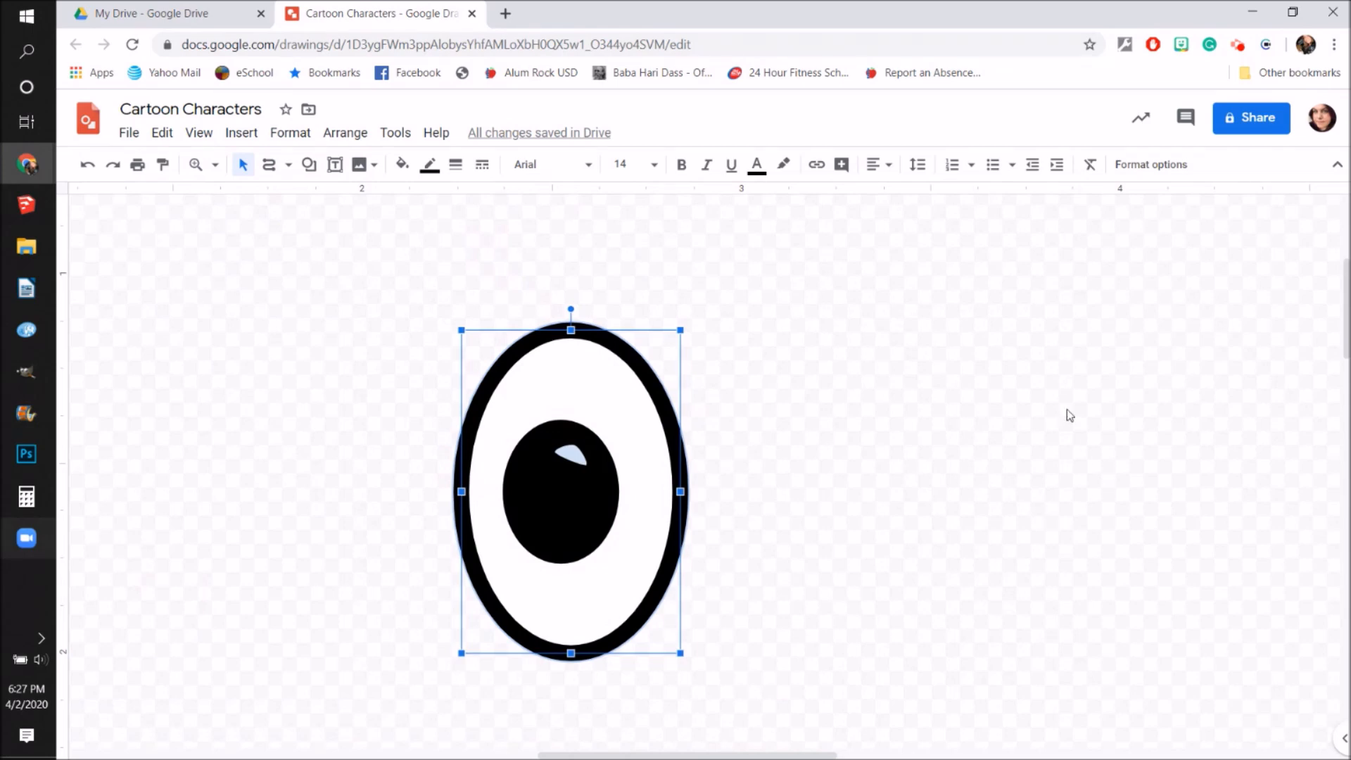
{"action": "key", "text": "Right"}
{"action": "key", "text": "Right"}
{"action": "key", "text": "Right"}
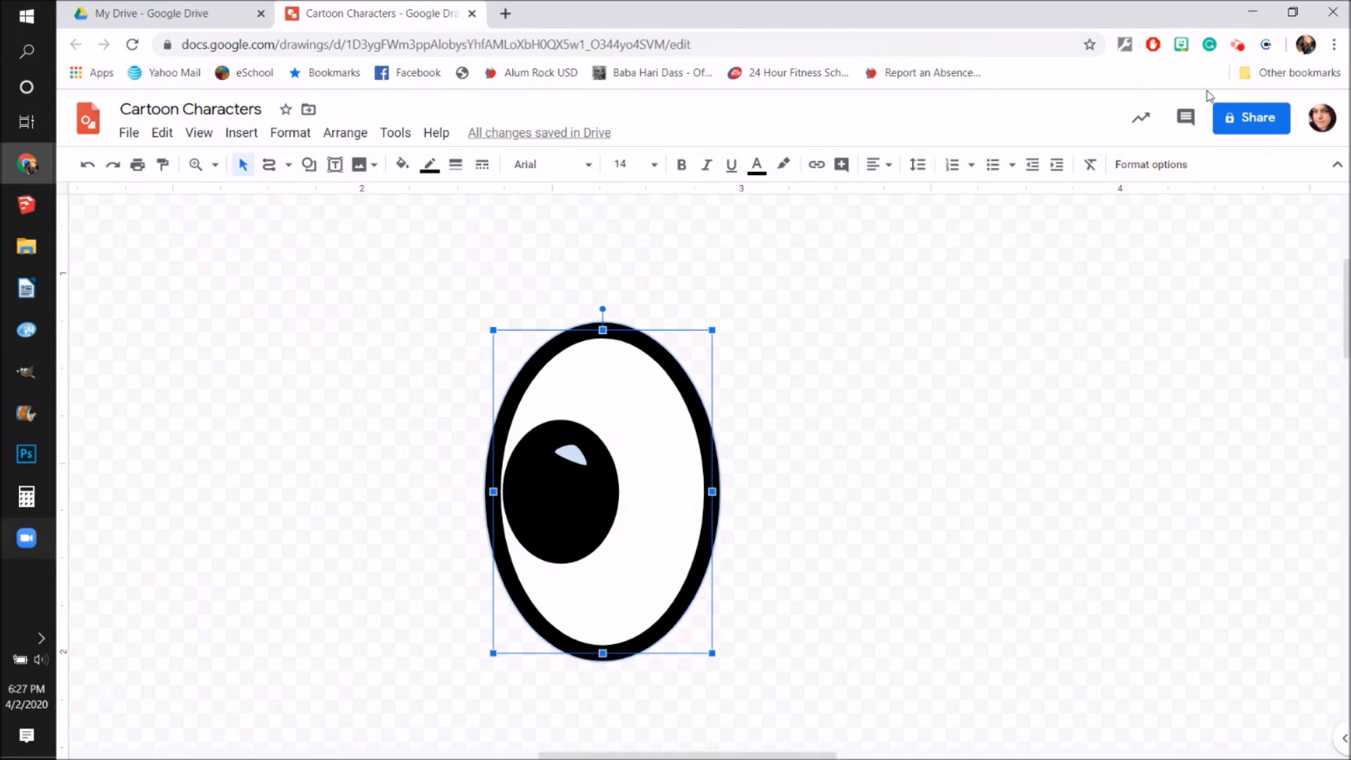
{"action": "left_click", "coordinate": [1238, 47]}
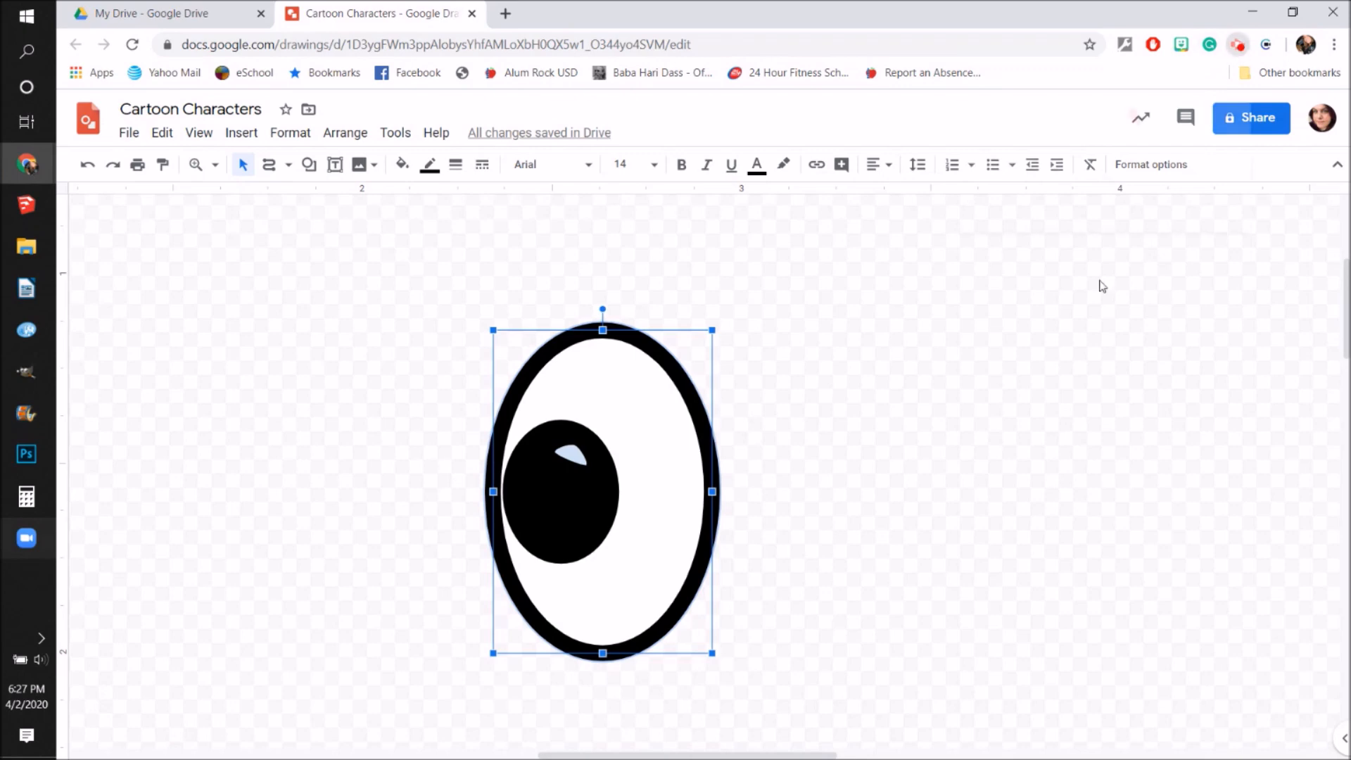
{"action": "left_click", "coordinate": [1143, 248]}
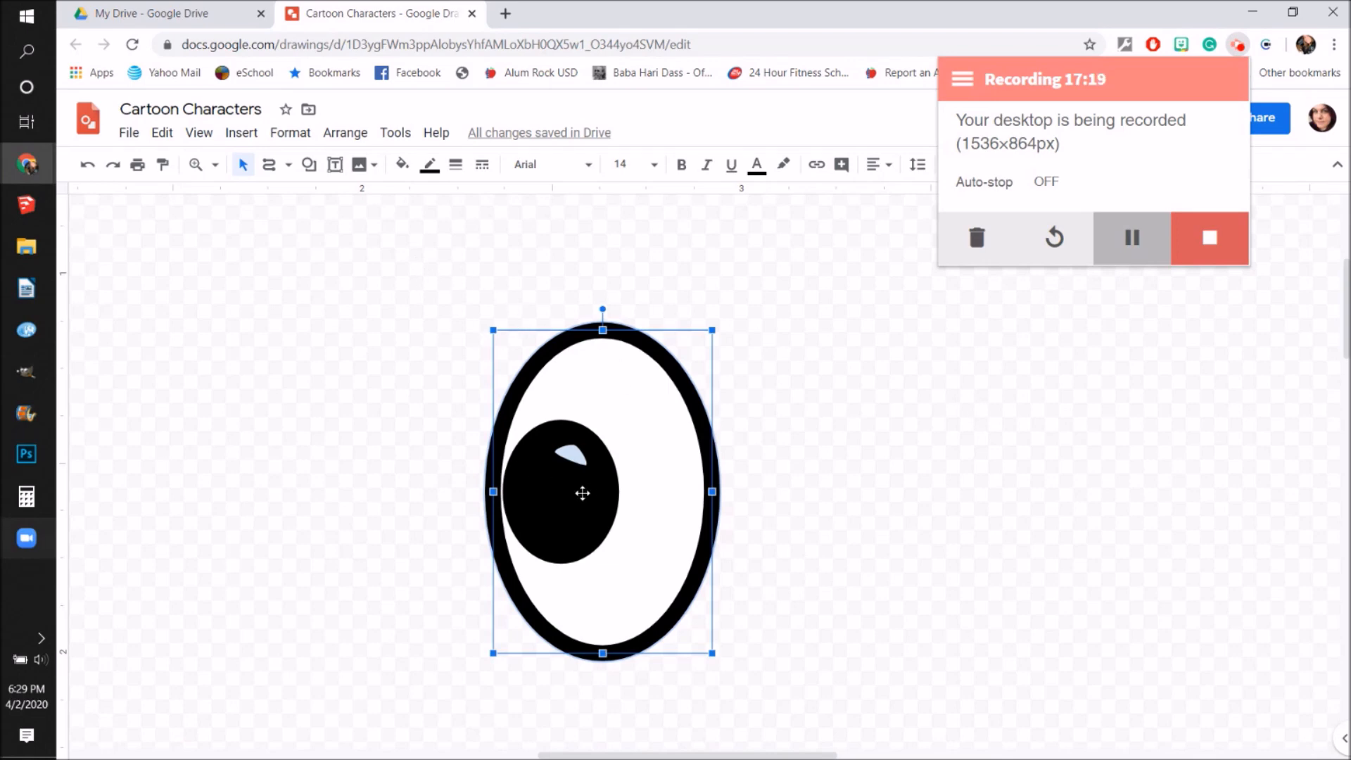
Step: Group the white oval, black pupil and light blue highlight into one eye object
{"action": "left_click", "coordinate": [425, 289]}
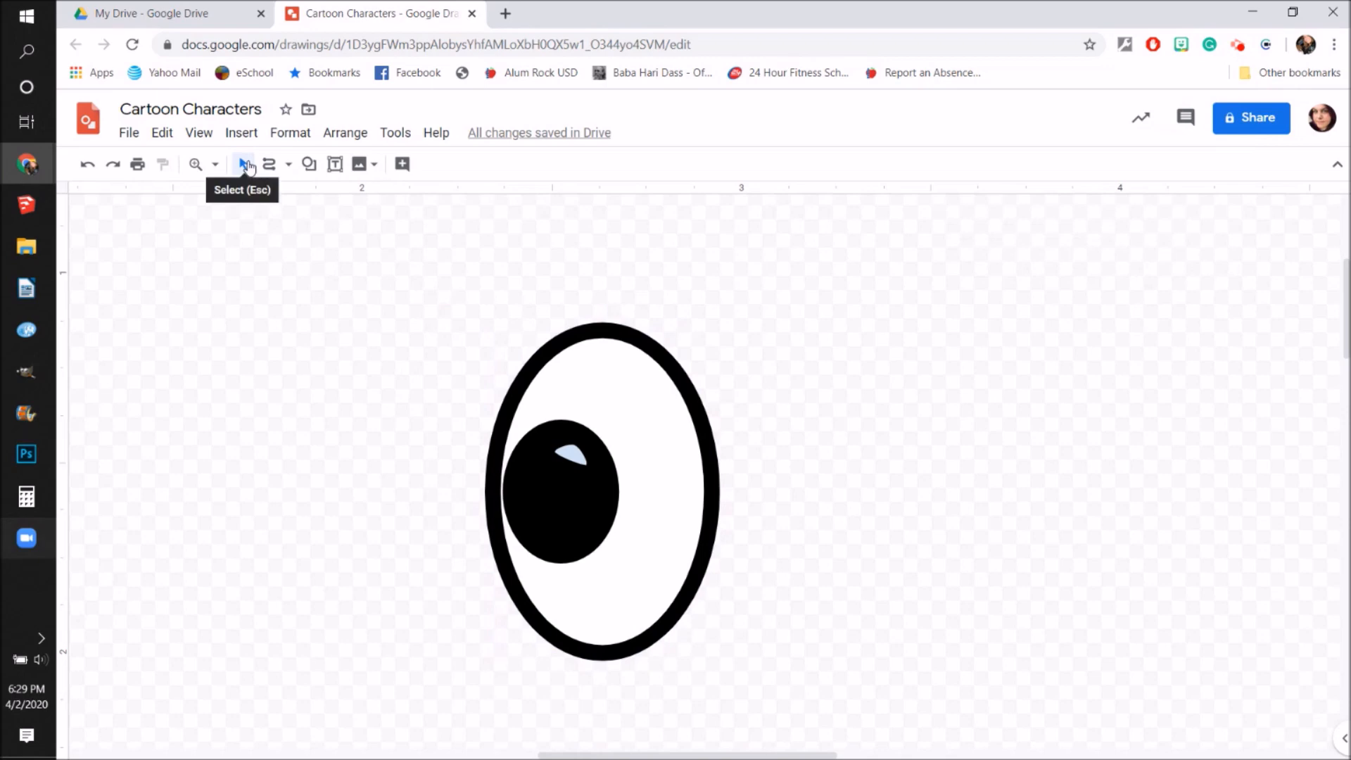
{"action": "left_click_drag", "start_coordinate": [423, 266], "coordinate": [782, 689]}
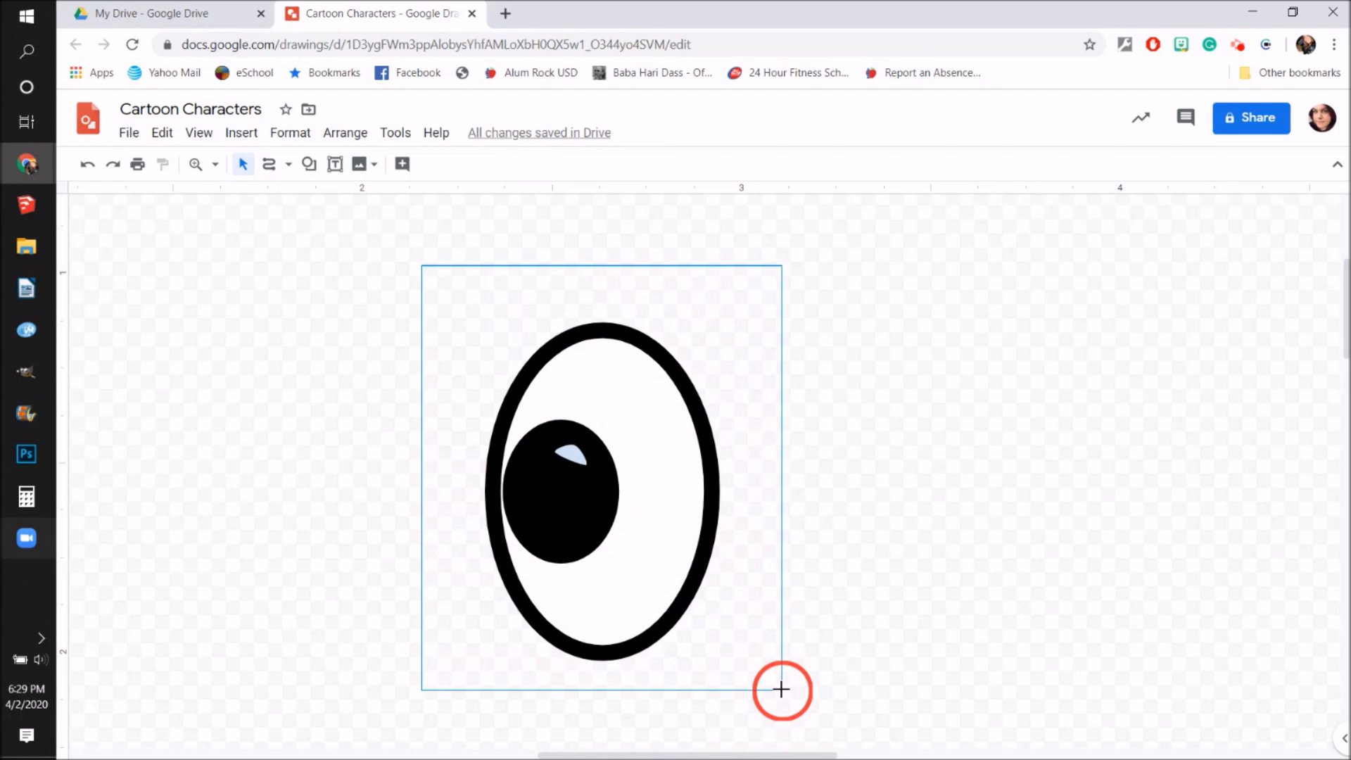
{"action": "left_click_drag", "start_coordinate": [781, 689], "coordinate": [781, 689]}
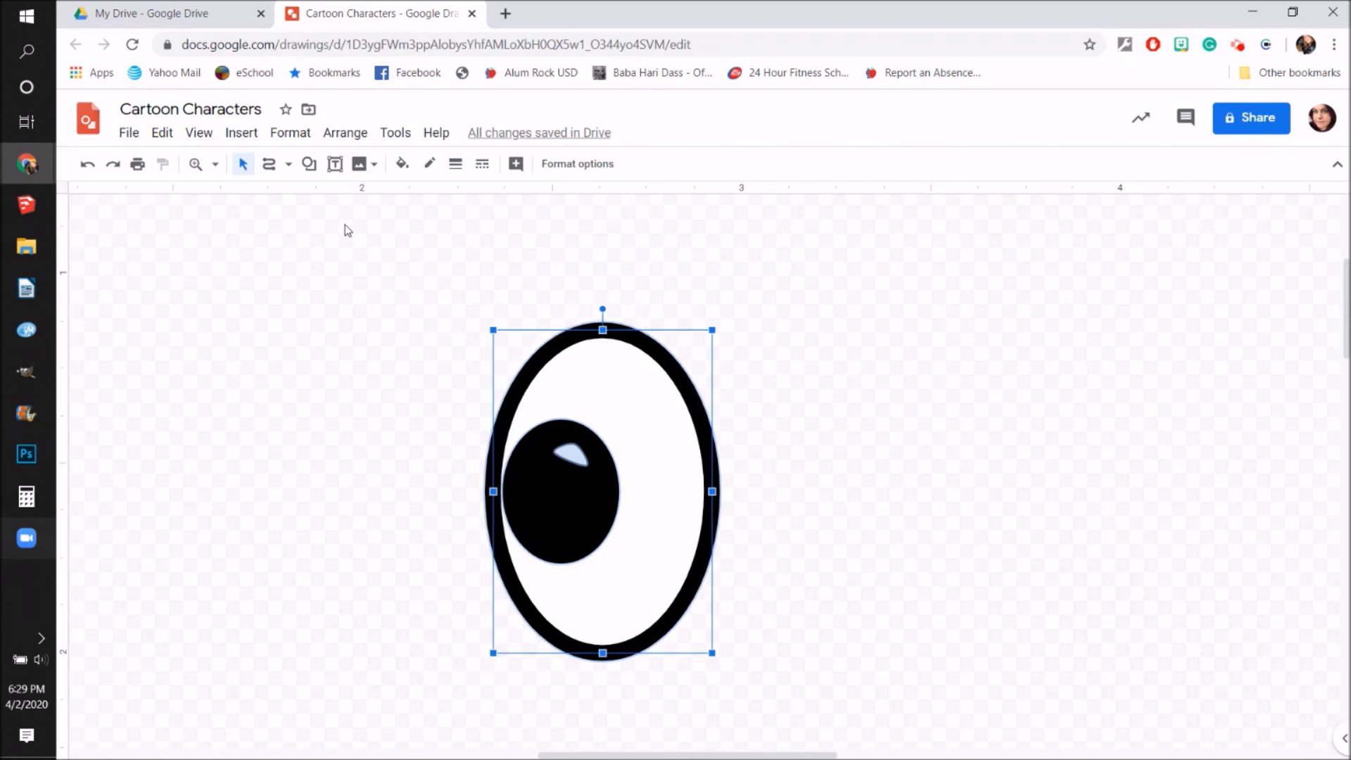
{"action": "left_click", "coordinate": [345, 133]}
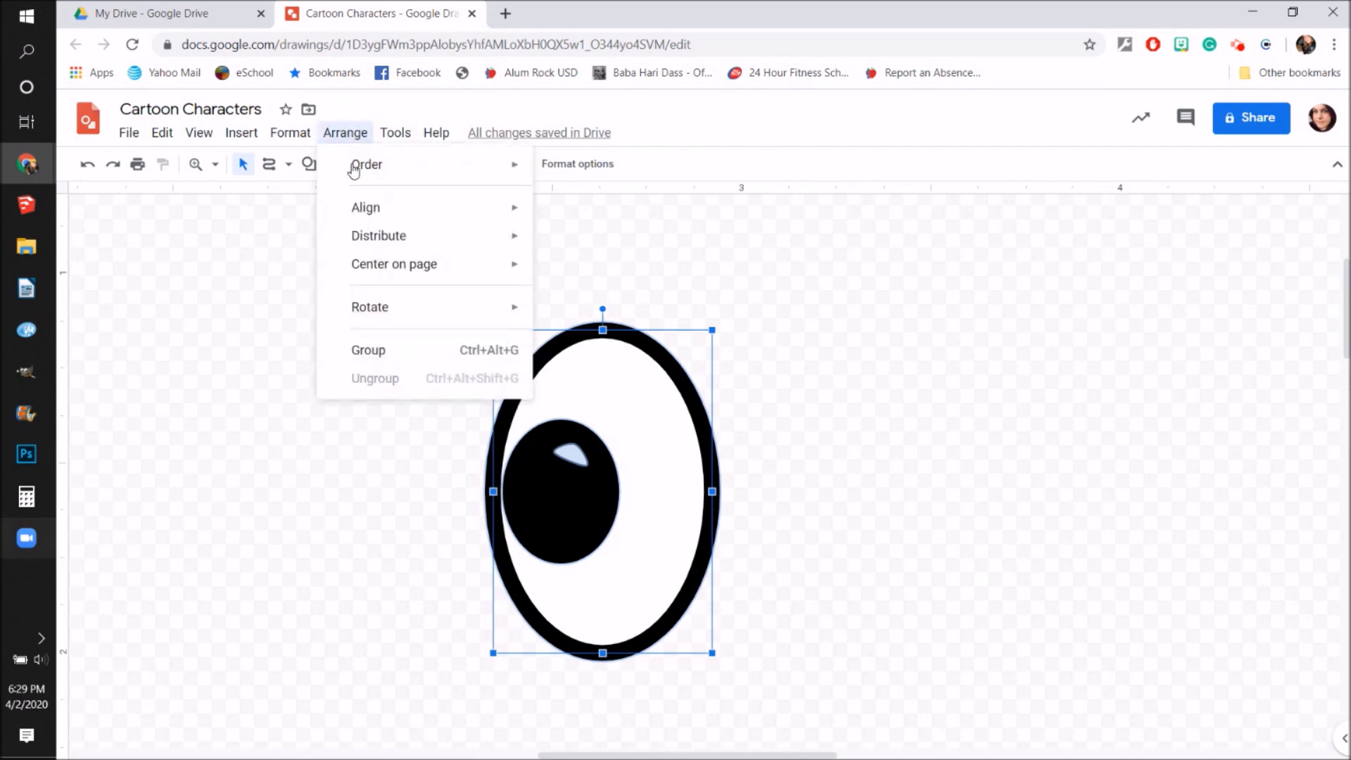
{"action": "left_click", "coordinate": [457, 354]}
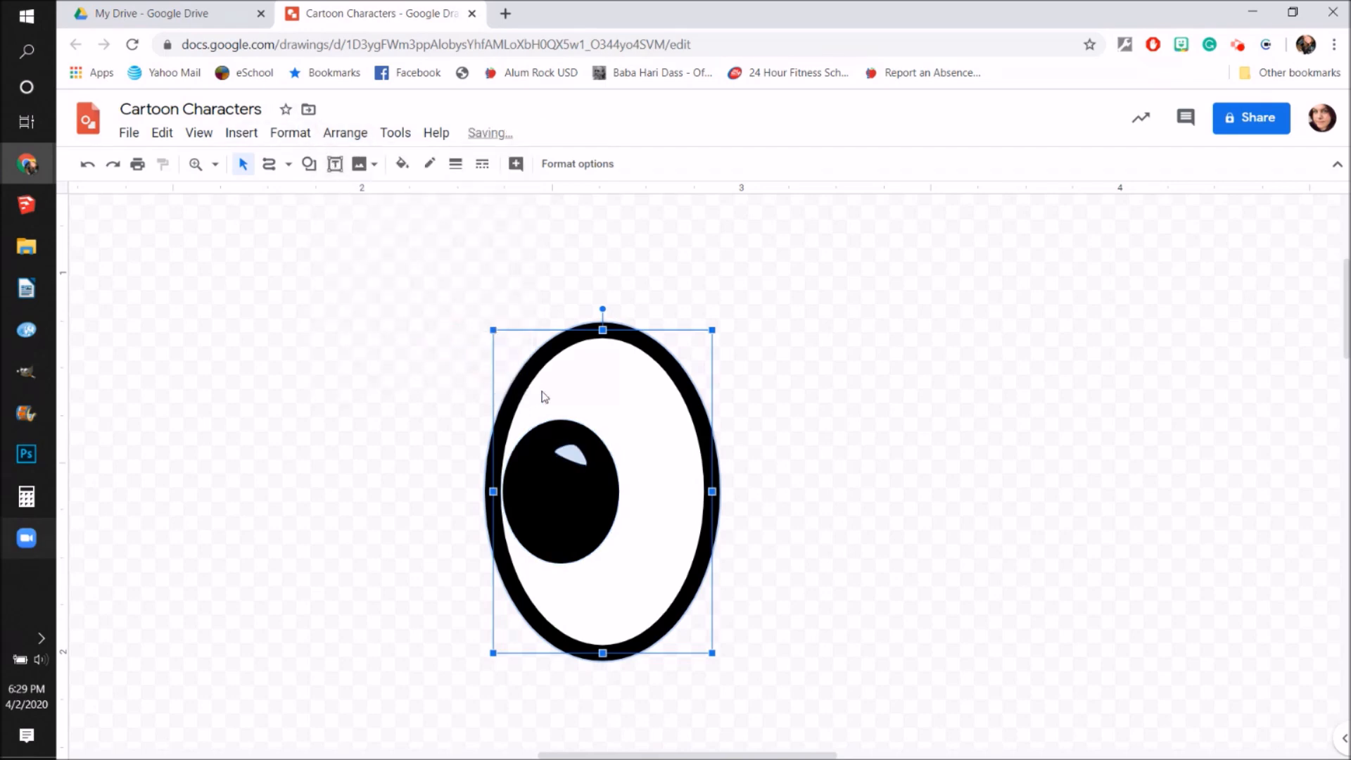
{"action": "left_click", "coordinate": [926, 384]}
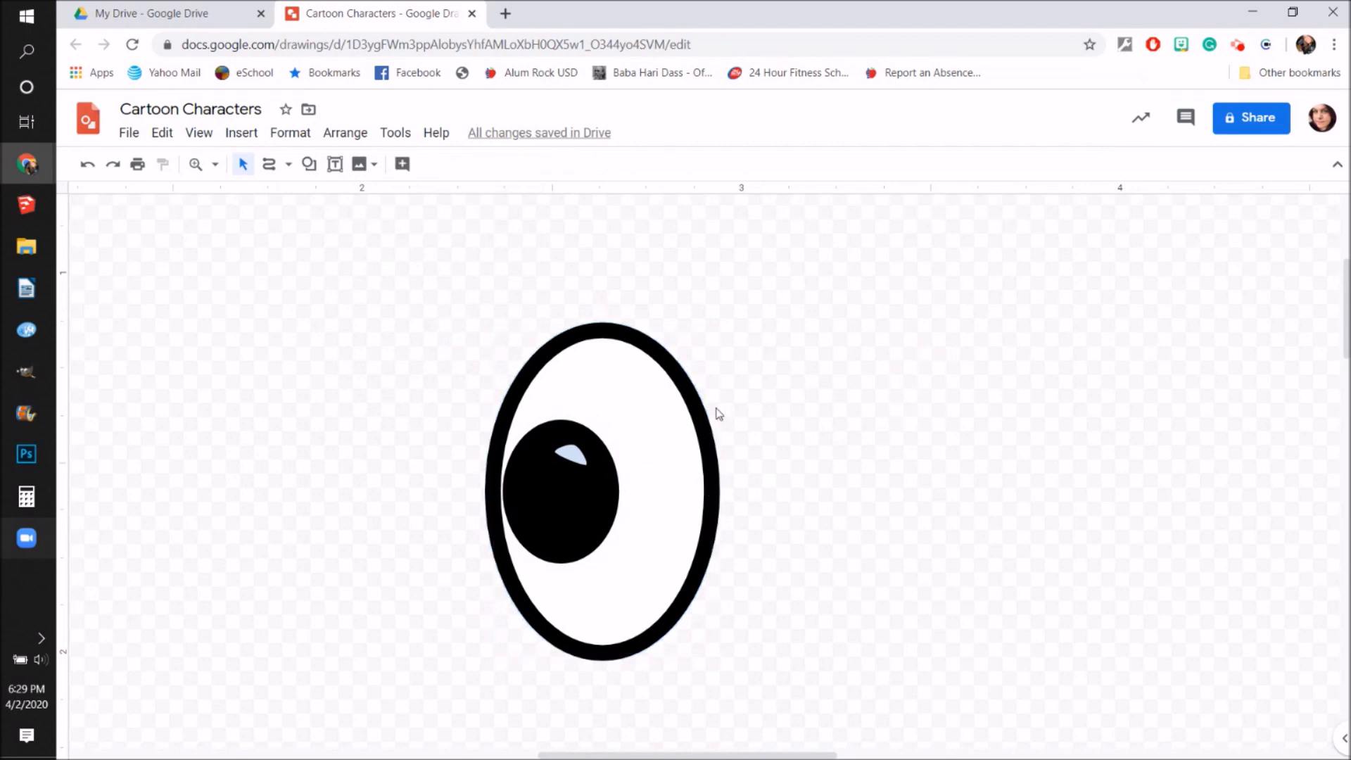
Step: Move the grouped eye back and forth as one unit, leaving it slightly higher on the canvas
{"action": "left_click", "coordinate": [580, 459]}
{"action": "left_click", "coordinate": [398, 459]}
{"action": "left_click", "coordinate": [618, 387]}
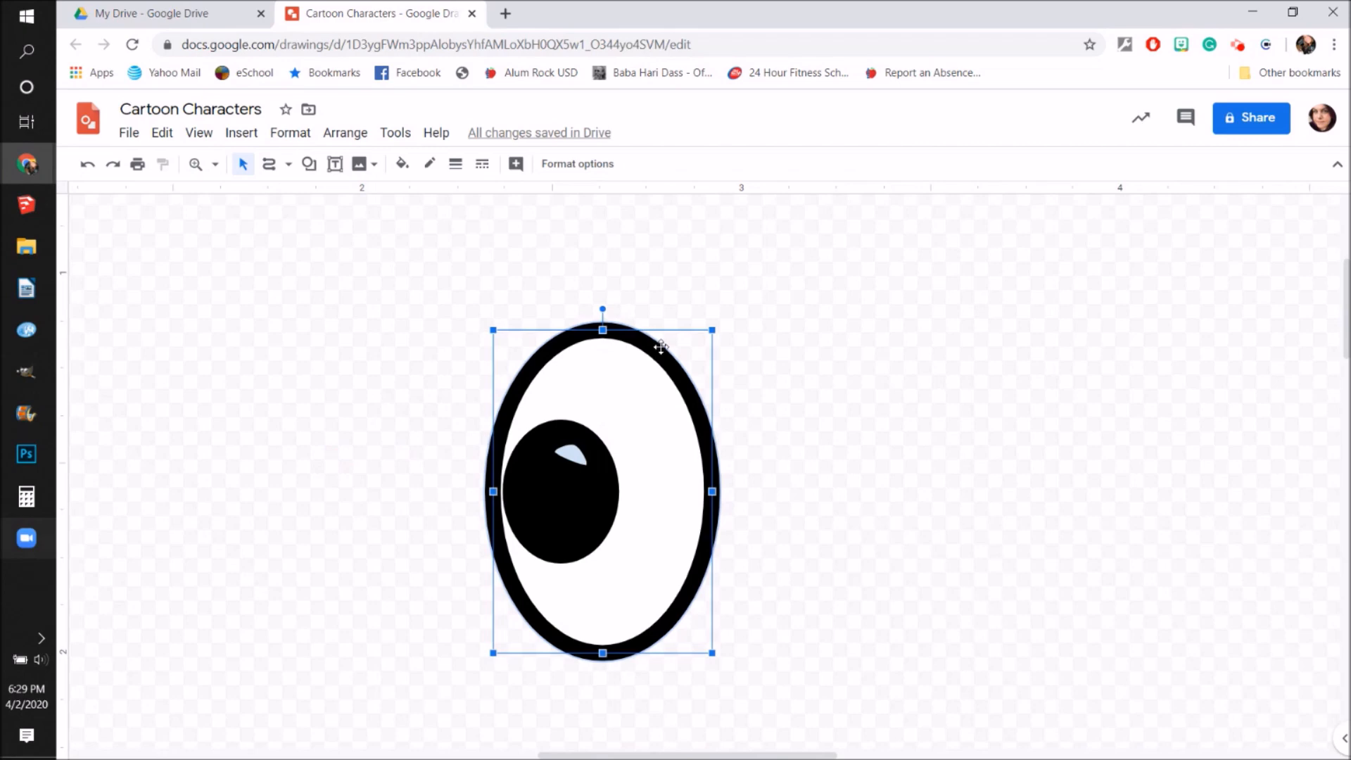
{"action": "key", "text": "Right"}
{"action": "key", "text": "Right"}
{"action": "key", "text": "Right"}
{"action": "key", "text": "Right"}
{"action": "key", "text": "Right"}
{"action": "key", "text": "Right"}
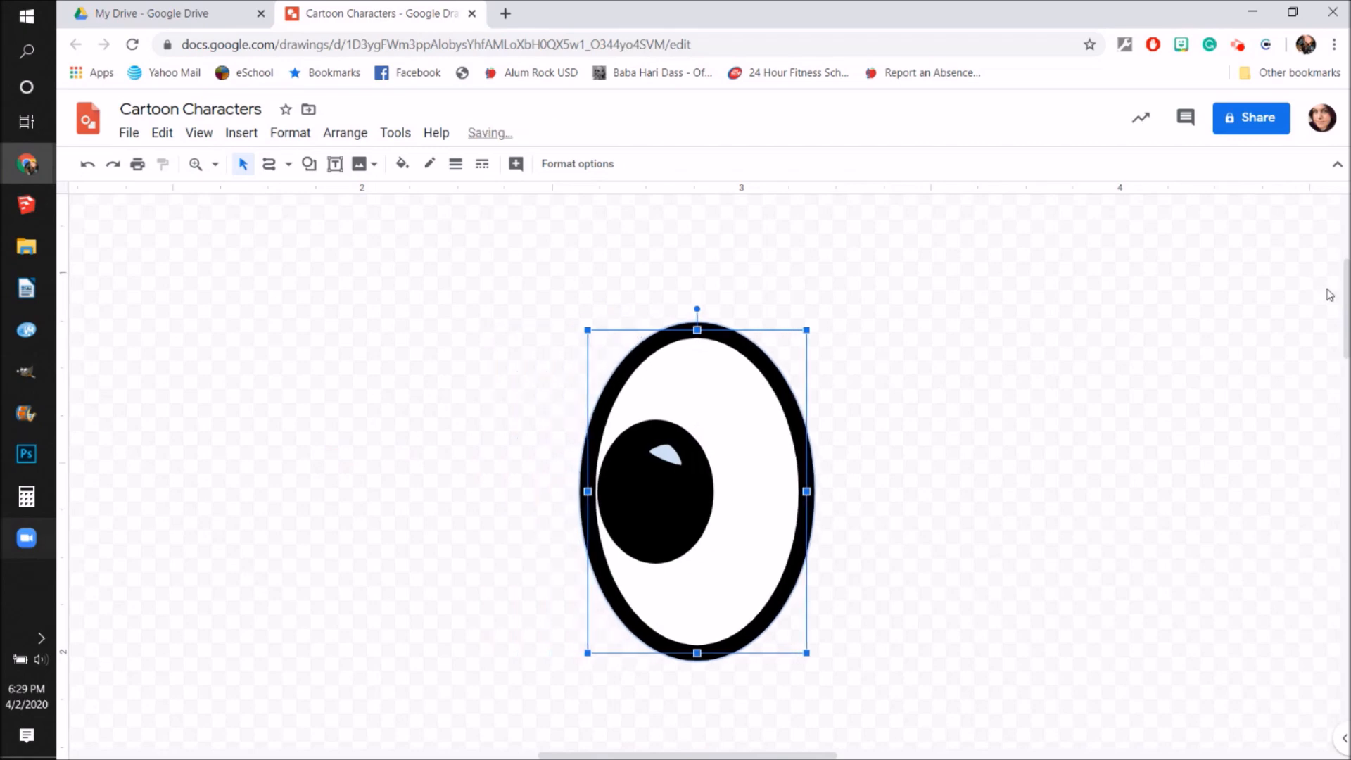
{"action": "key", "text": "Left"}
{"action": "key", "text": "Left"}
{"action": "key", "text": "Left"}
{"action": "key", "text": "Left"}
{"action": "key", "text": "Left"}
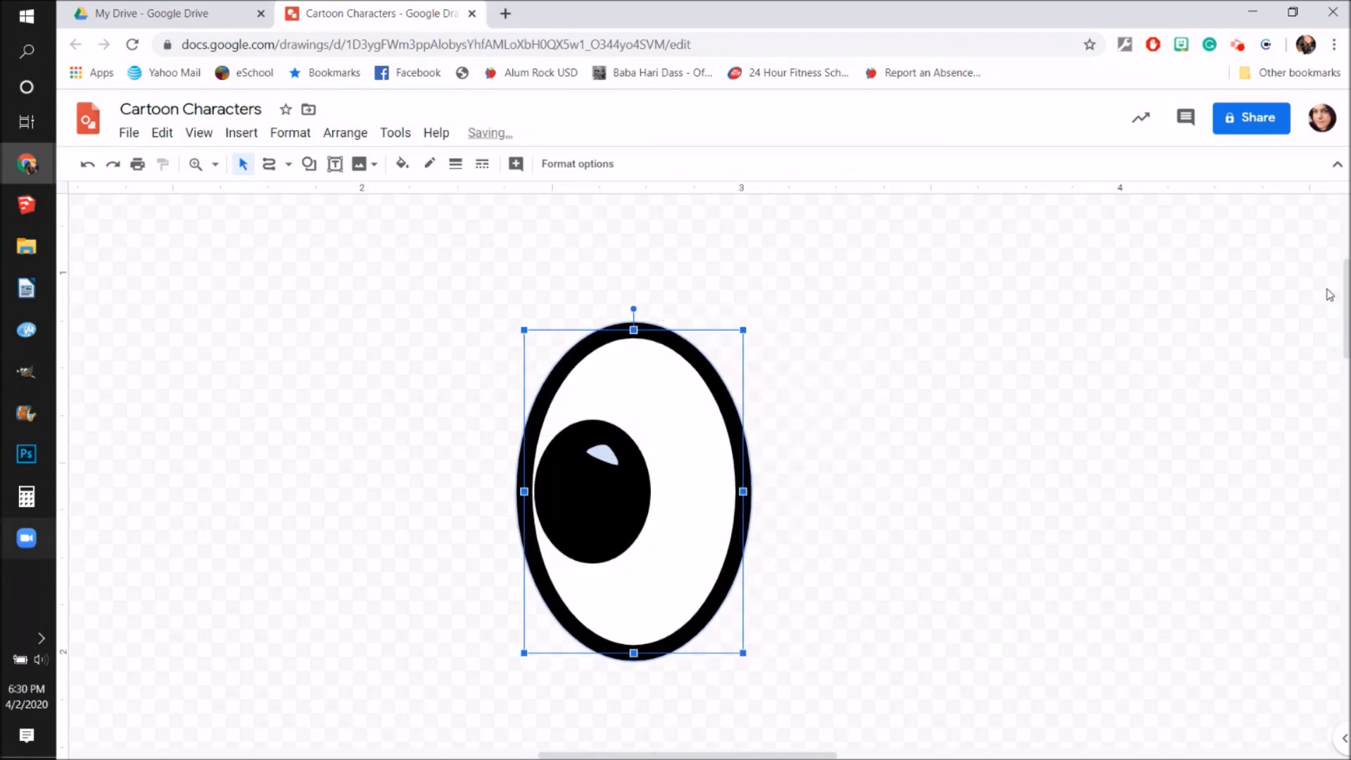
{"action": "left_click_drag", "start_coordinate": [652, 389], "coordinate": [477, 344]}
{"action": "left_click_drag", "start_coordinate": [534, 384], "coordinate": [693, 384]}
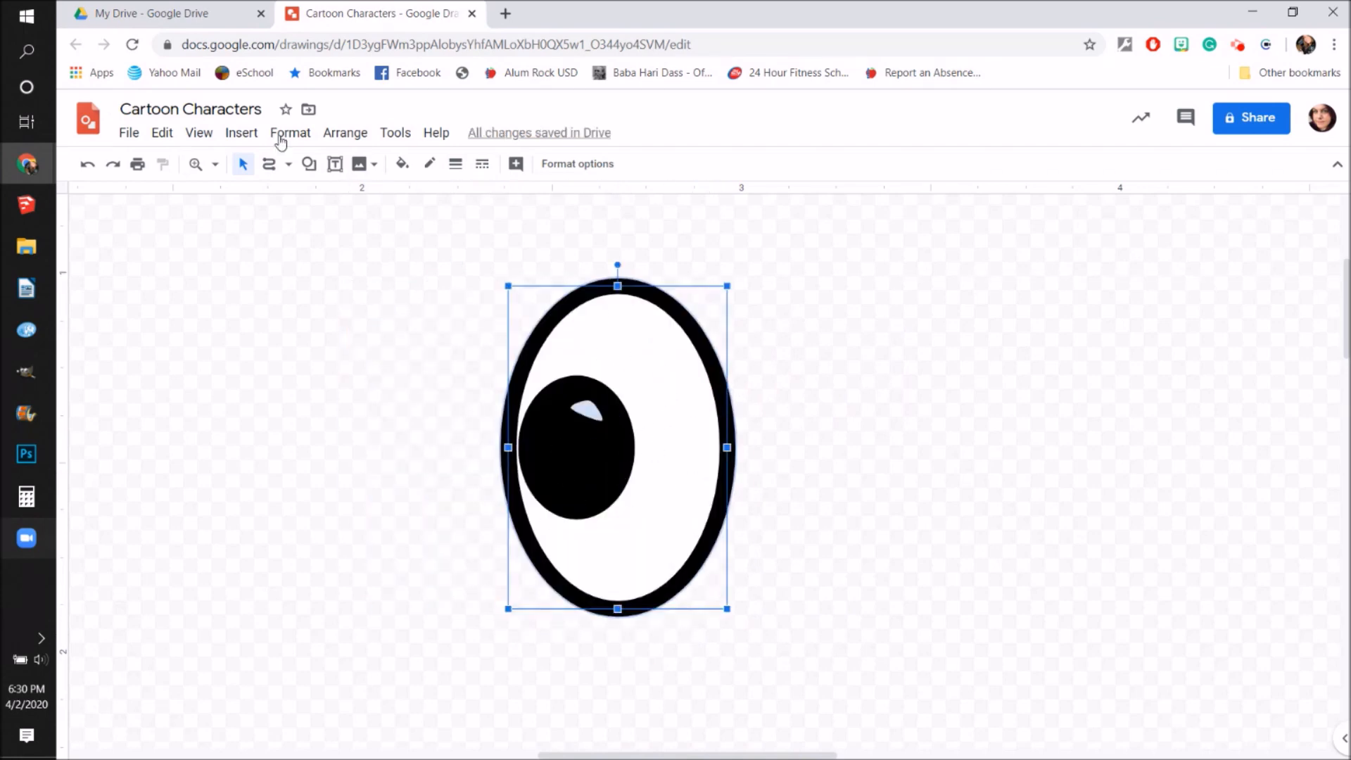
Step: Ungroup the eye, try moving the white oval alone to the right, and undo that move
{"action": "left_click", "coordinate": [352, 139]}
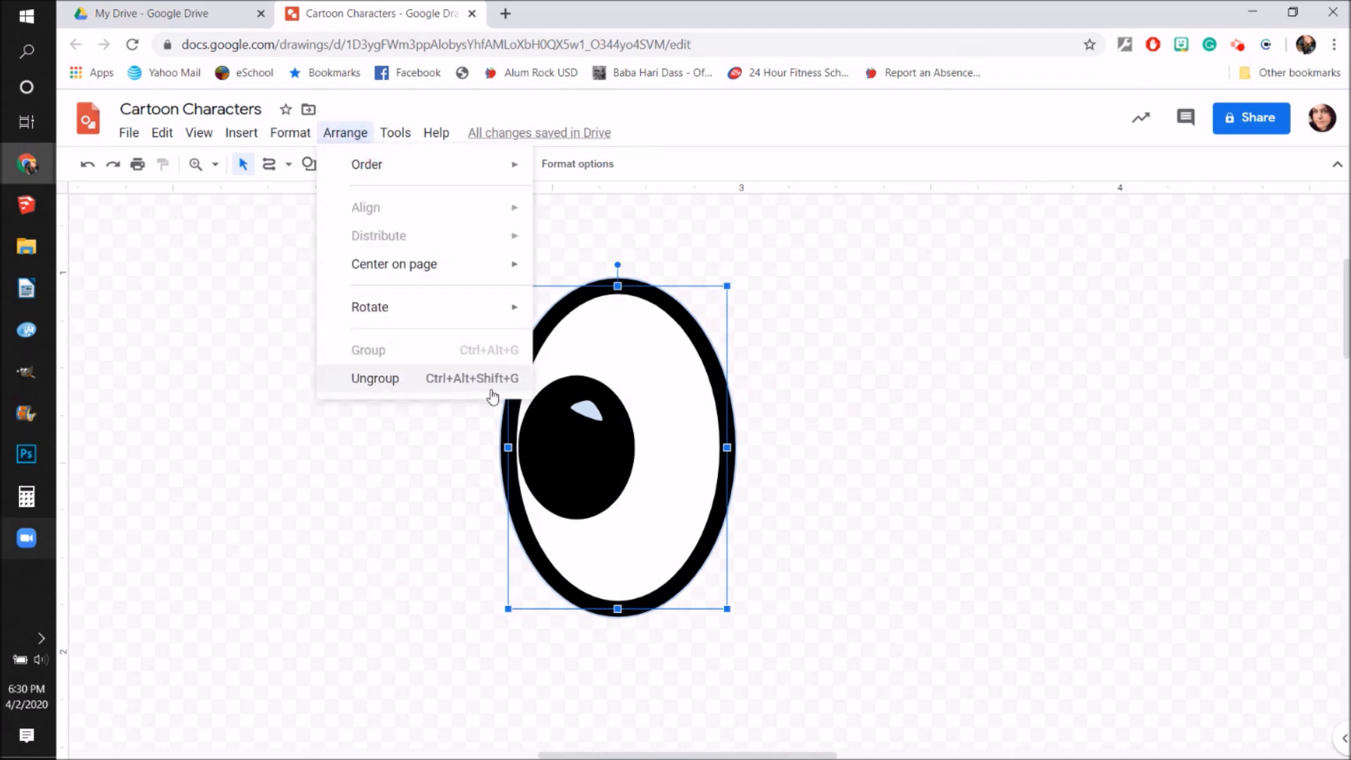
{"action": "left_click", "coordinate": [412, 380]}
{"action": "left_click", "coordinate": [383, 481]}
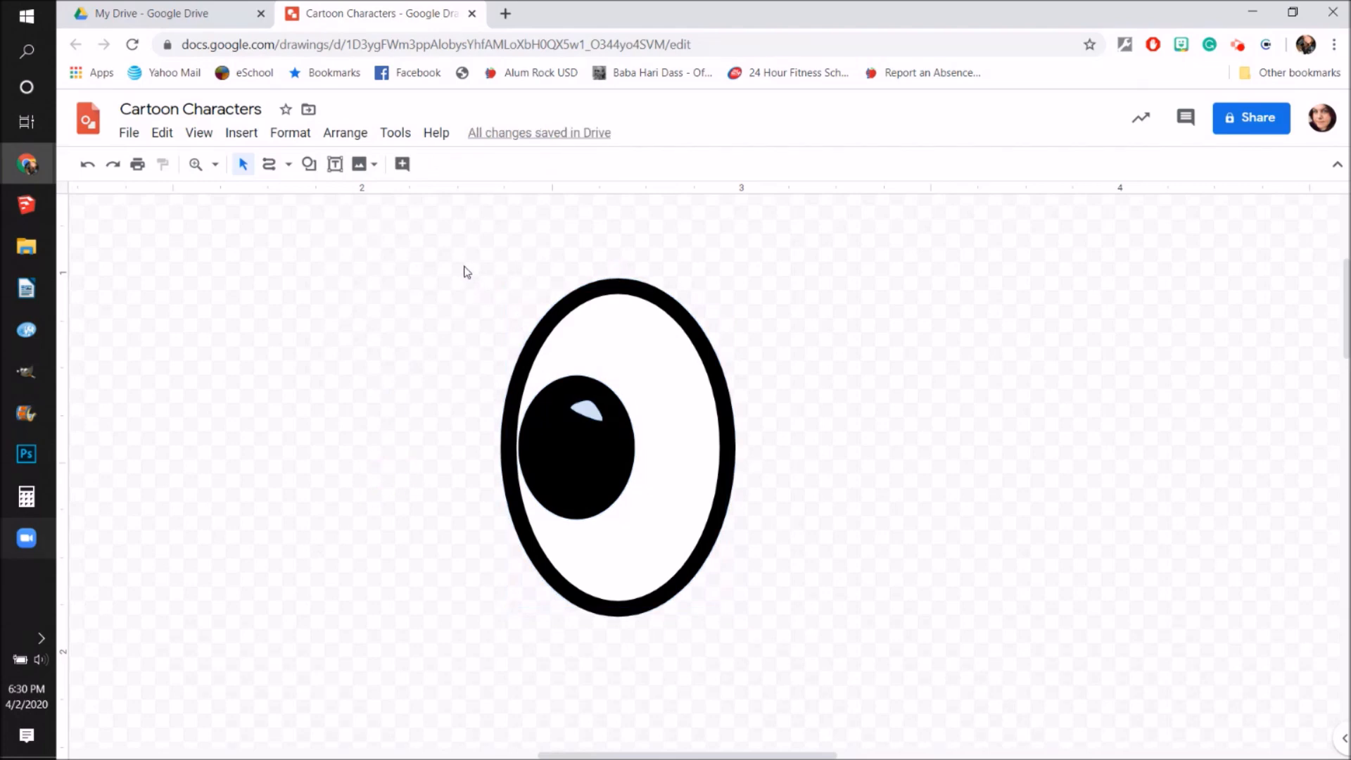
{"action": "left_click_drag", "start_coordinate": [703, 454], "coordinate": [836, 439]}
{"action": "key", "text": "ctrl+z"}
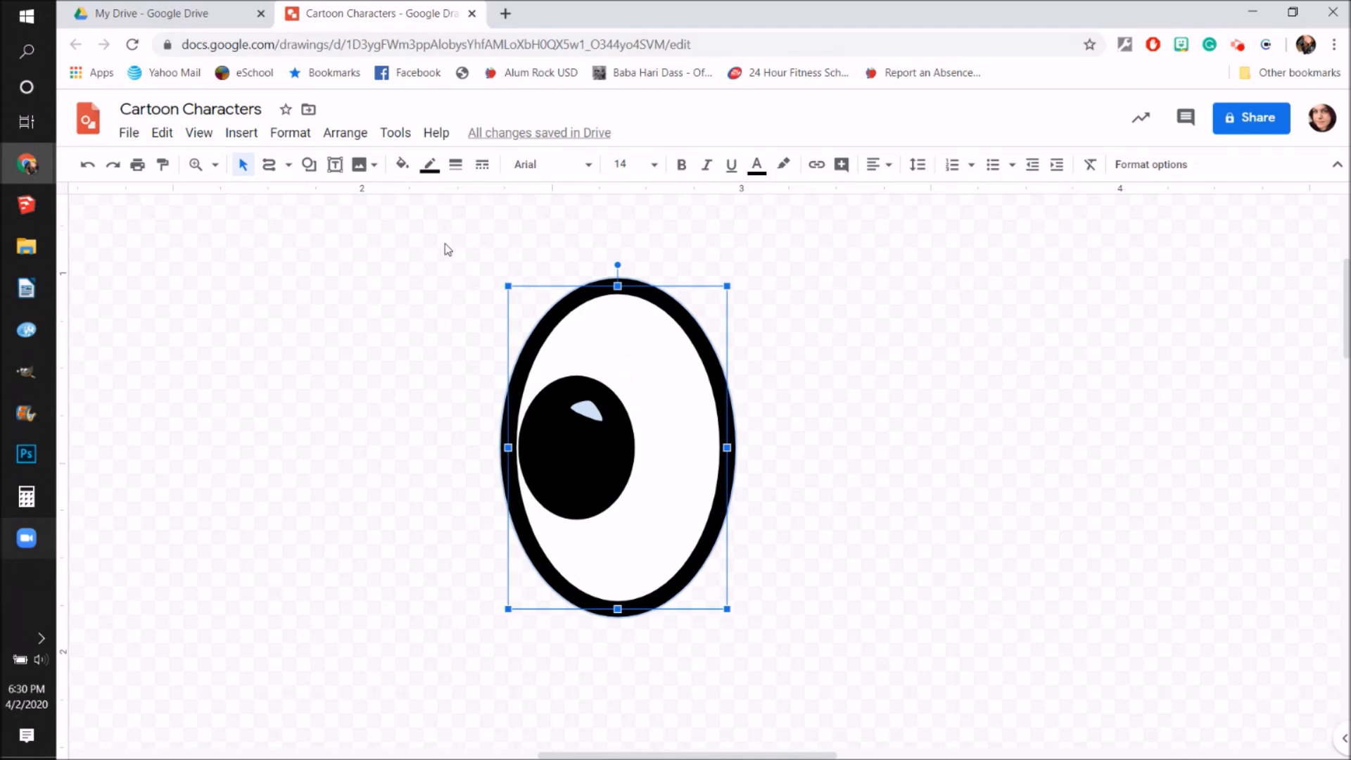
Step: Duplicate only the ungrouped white oval, place the copy to the right of the eye, and delete it
{"action": "left_click", "coordinate": [160, 133]}
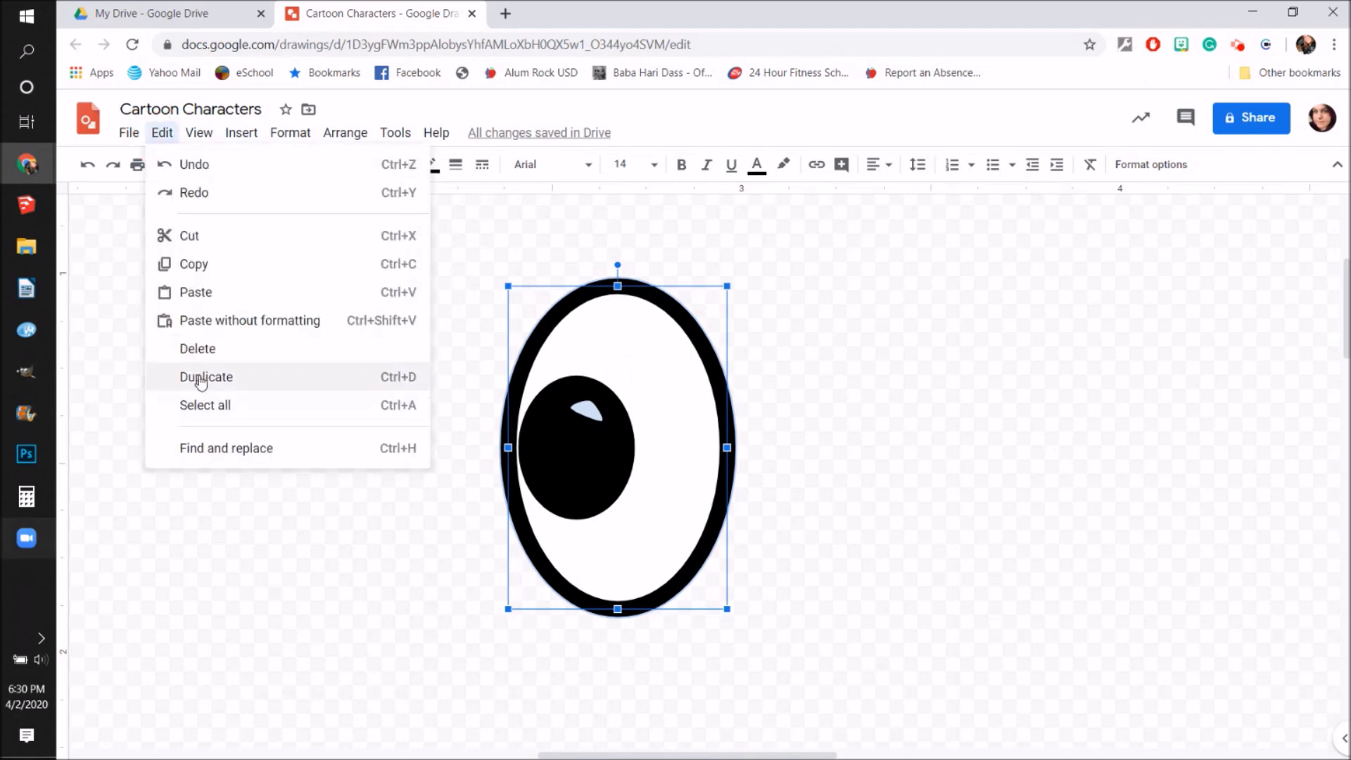
{"action": "left_click", "coordinate": [1121, 343]}
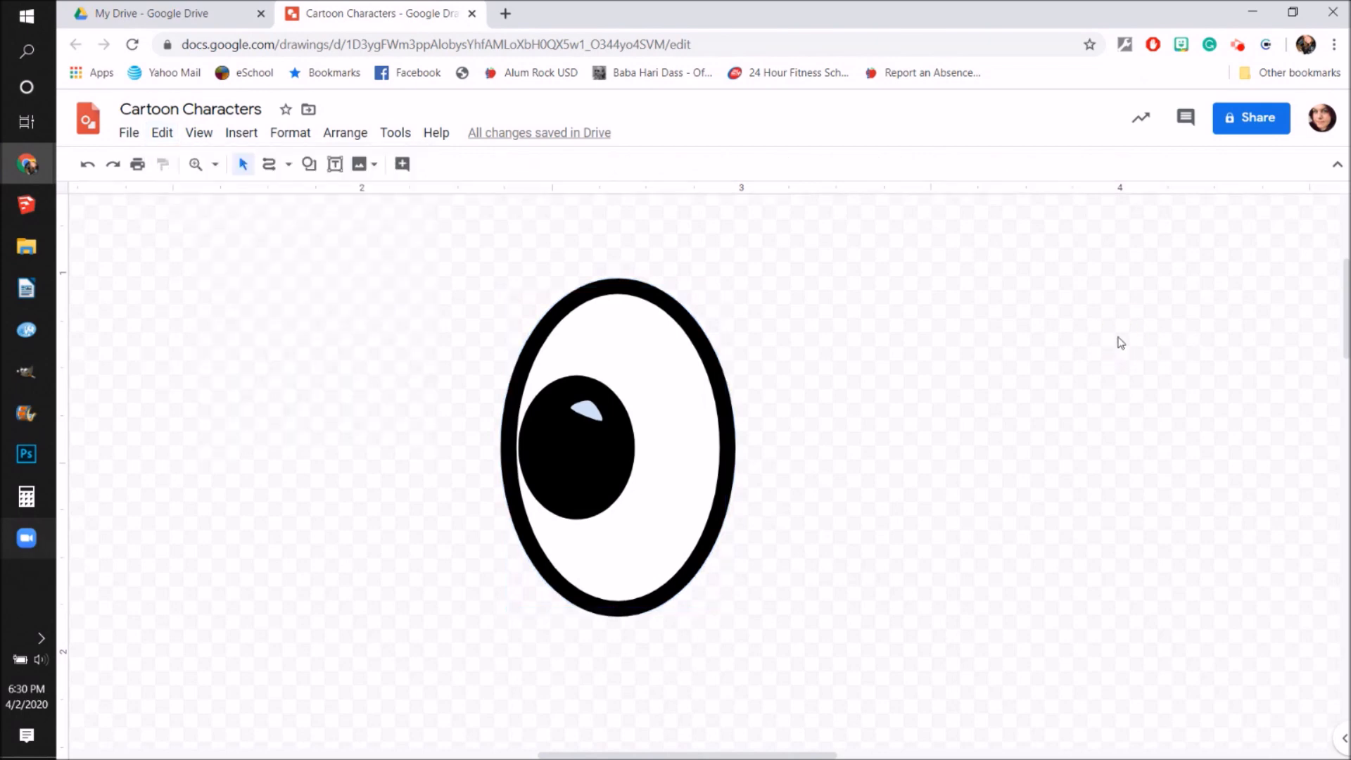
{"action": "key", "text": "ctrl+d"}
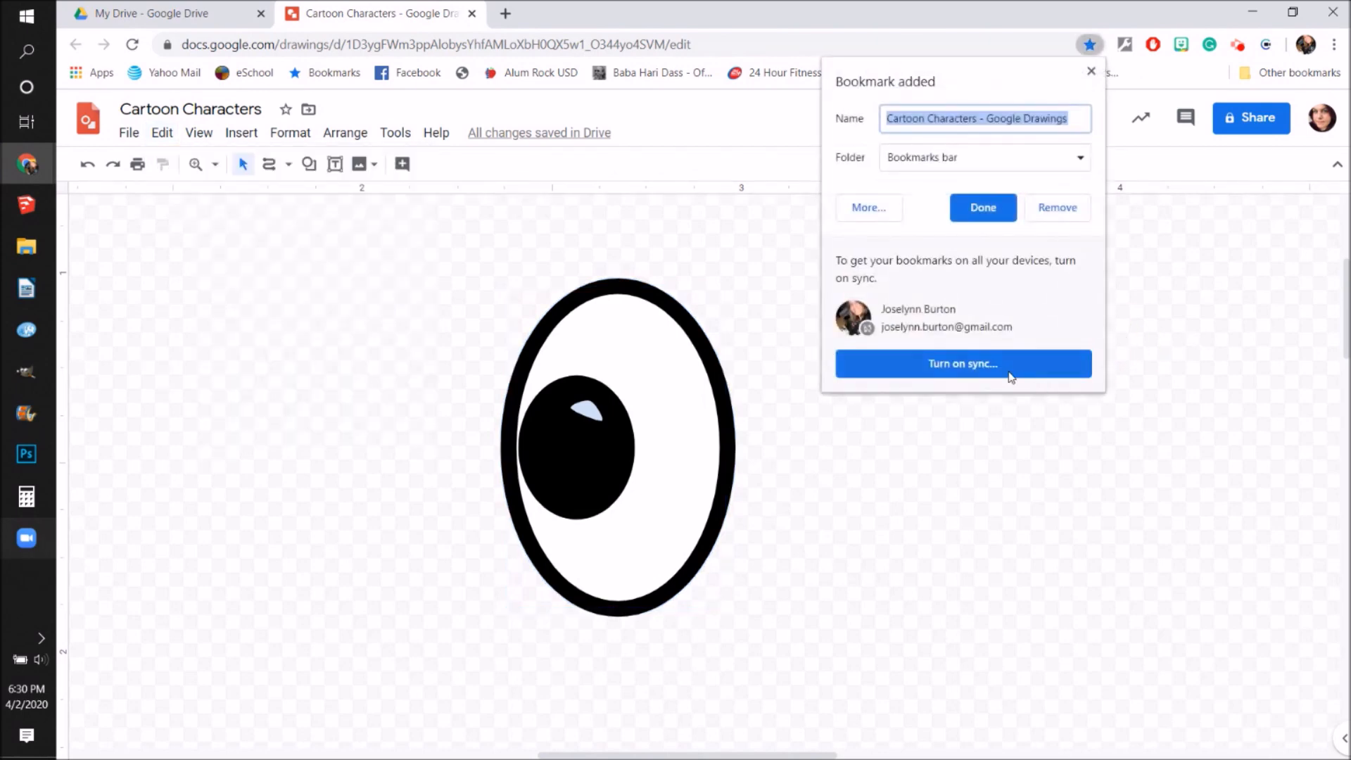
{"action": "left_click", "coordinate": [1090, 71]}
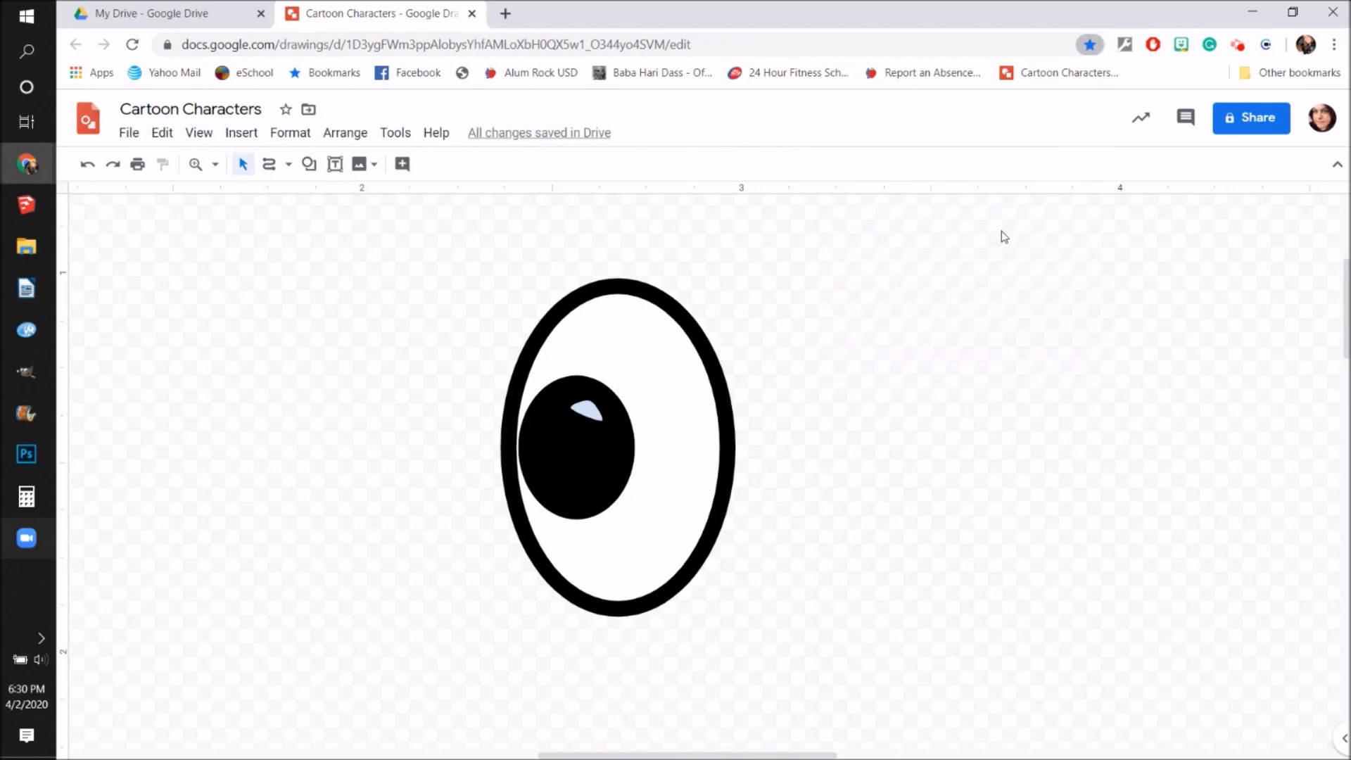
{"action": "left_click", "coordinate": [724, 403]}
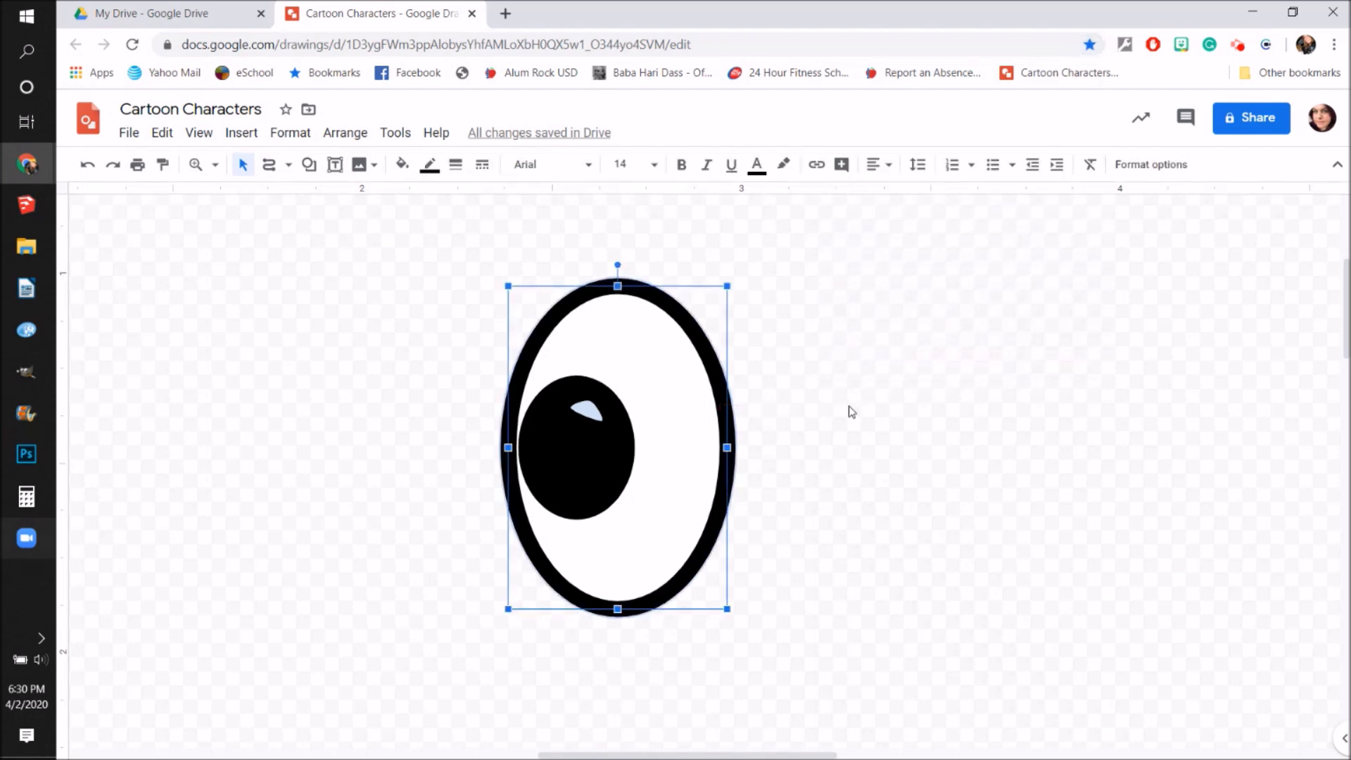
{"action": "key", "text": "ctrl+d"}
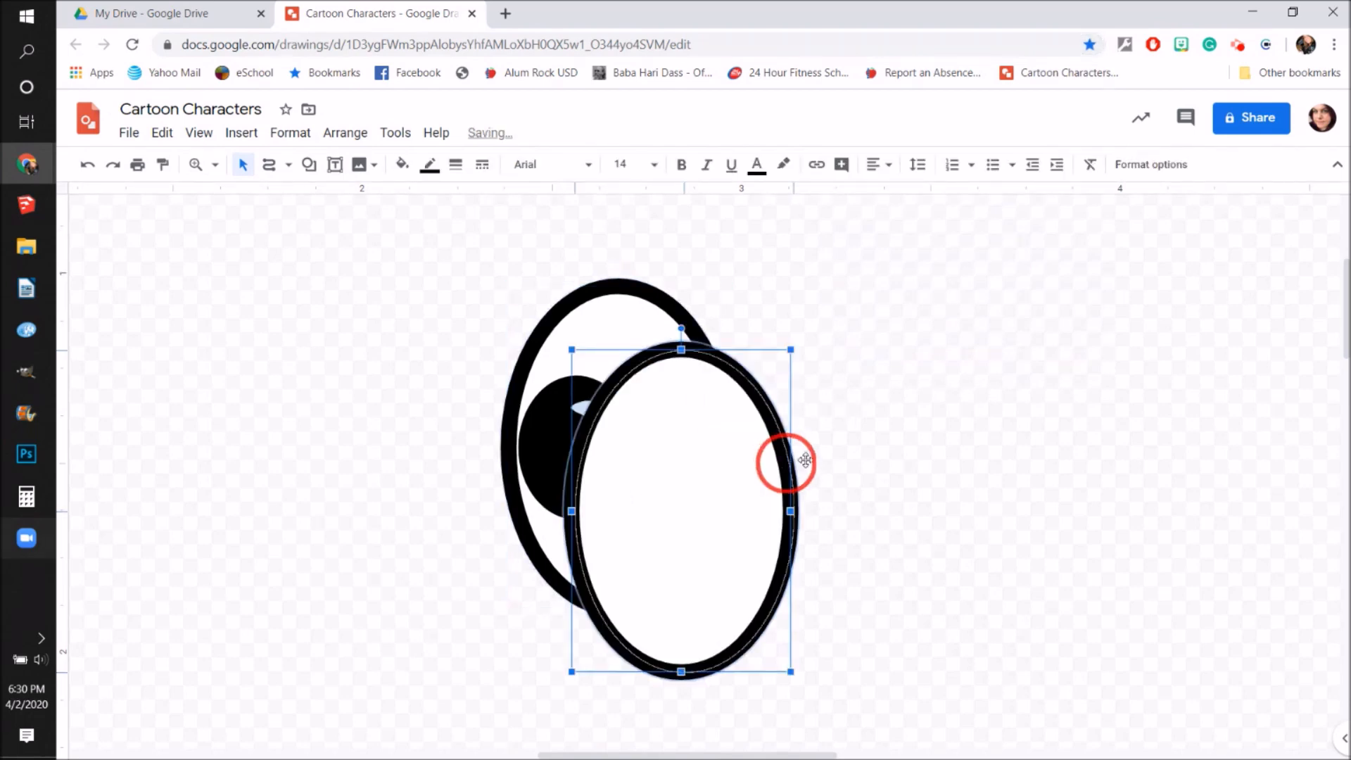
{"action": "left_click_drag", "start_coordinate": [787, 462], "coordinate": [933, 422]}
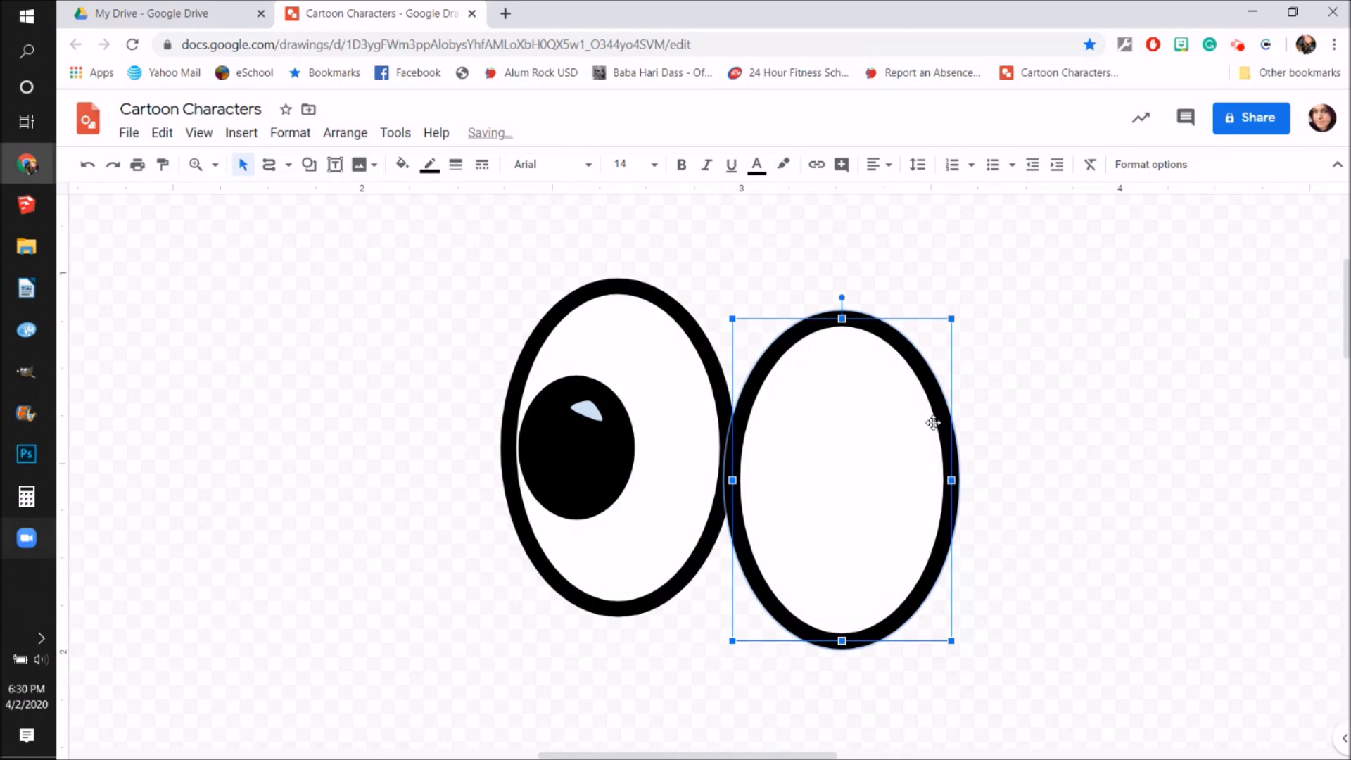
{"action": "key", "text": "Delete"}
Step: Group the oval, pupil and highlight again, and place a duplicate of the eye beside the original at the same height
{"action": "left_click_drag", "start_coordinate": [507, 276], "coordinate": [748, 615]}
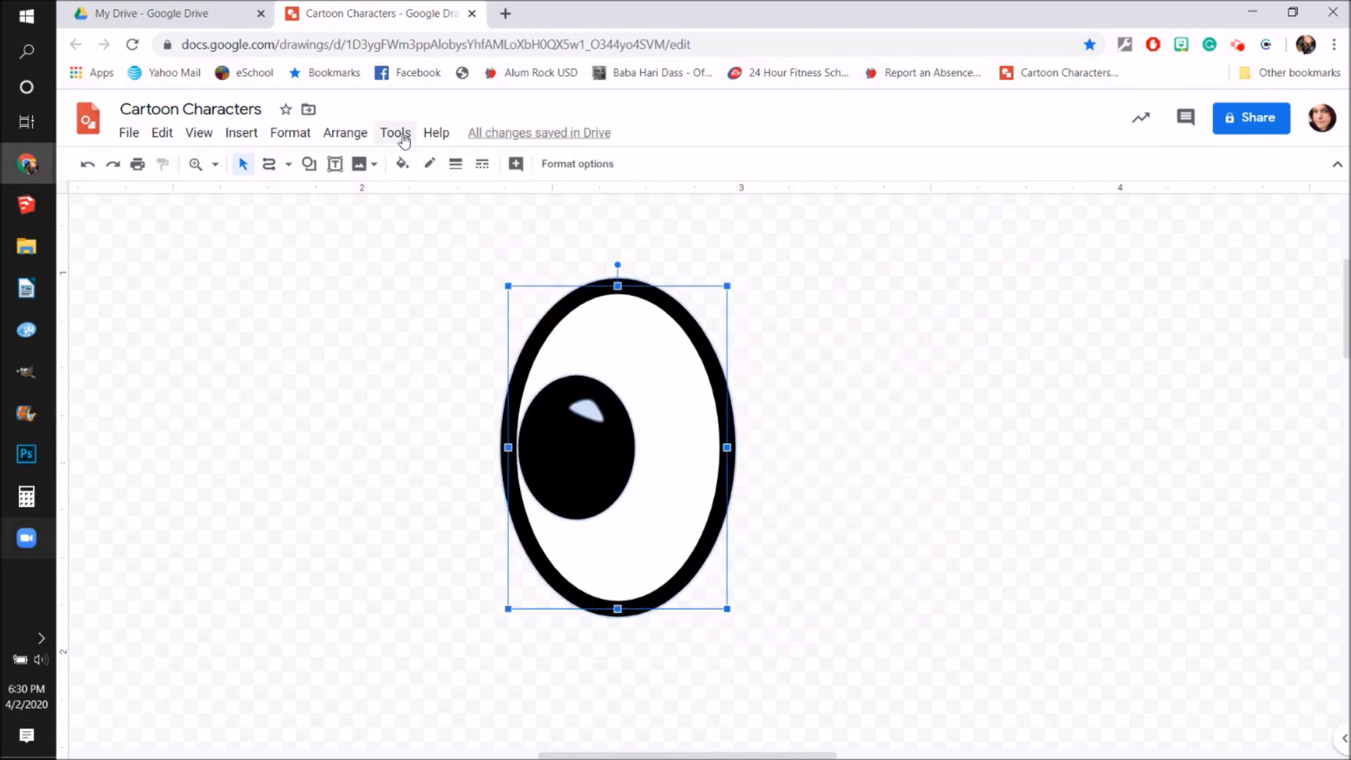
{"action": "left_click", "coordinate": [359, 134]}
{"action": "left_click", "coordinate": [367, 354]}
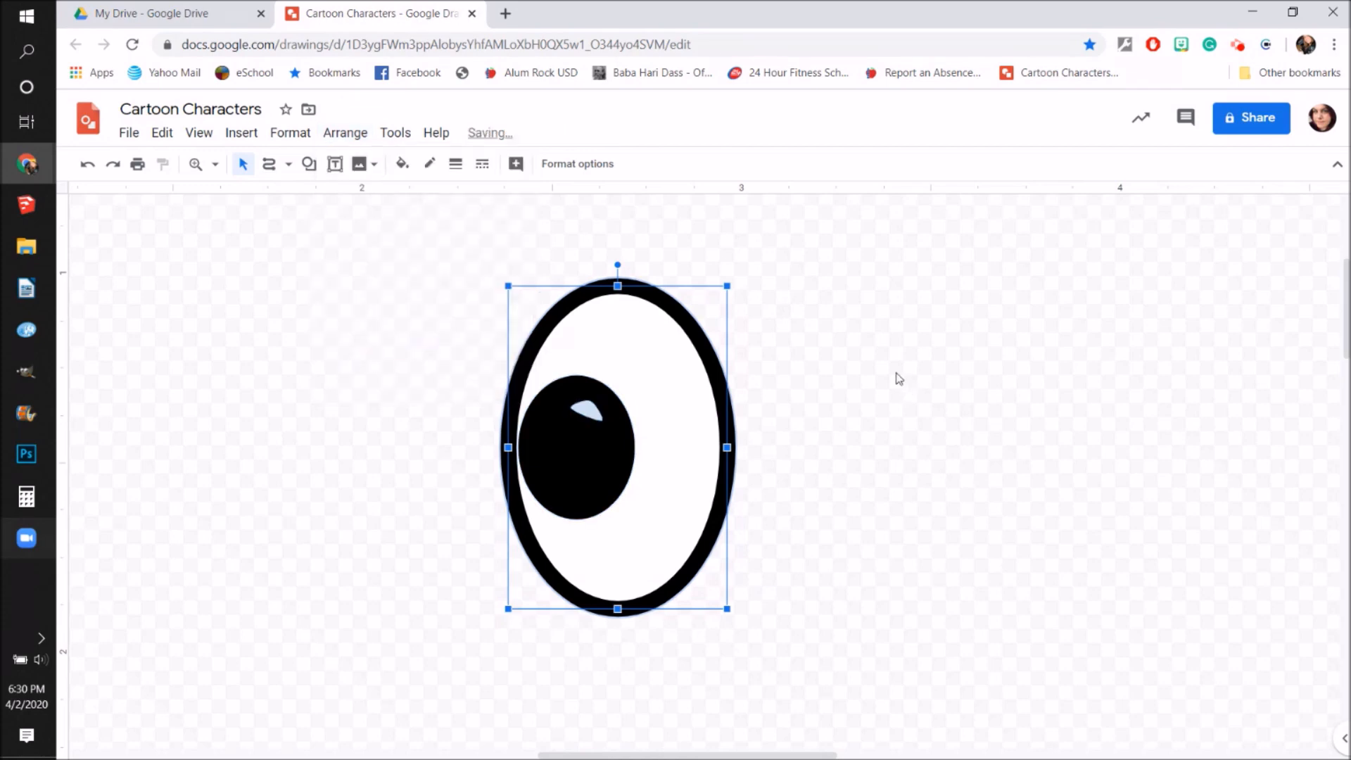
{"action": "key", "text": "ctrl+d"}
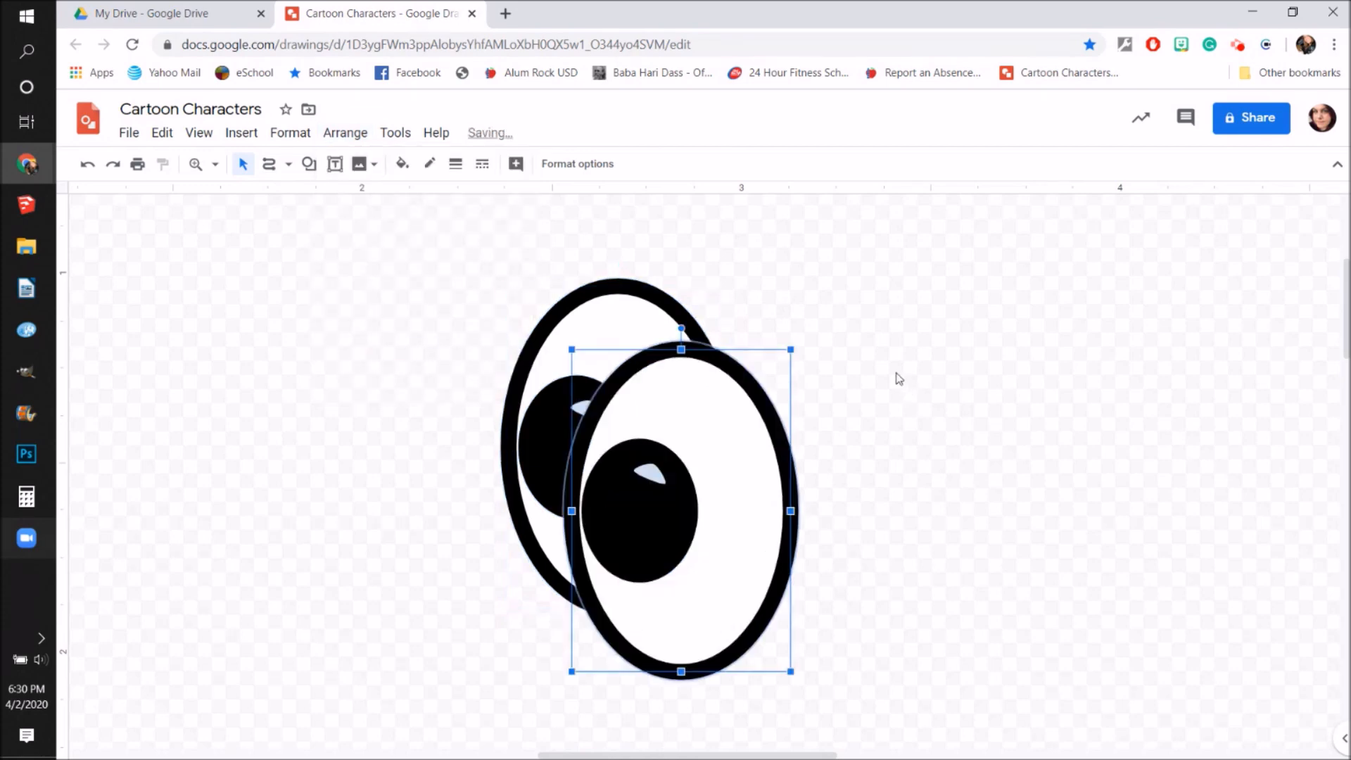
{"action": "left_click_drag", "start_coordinate": [737, 376], "coordinate": [931, 315]}
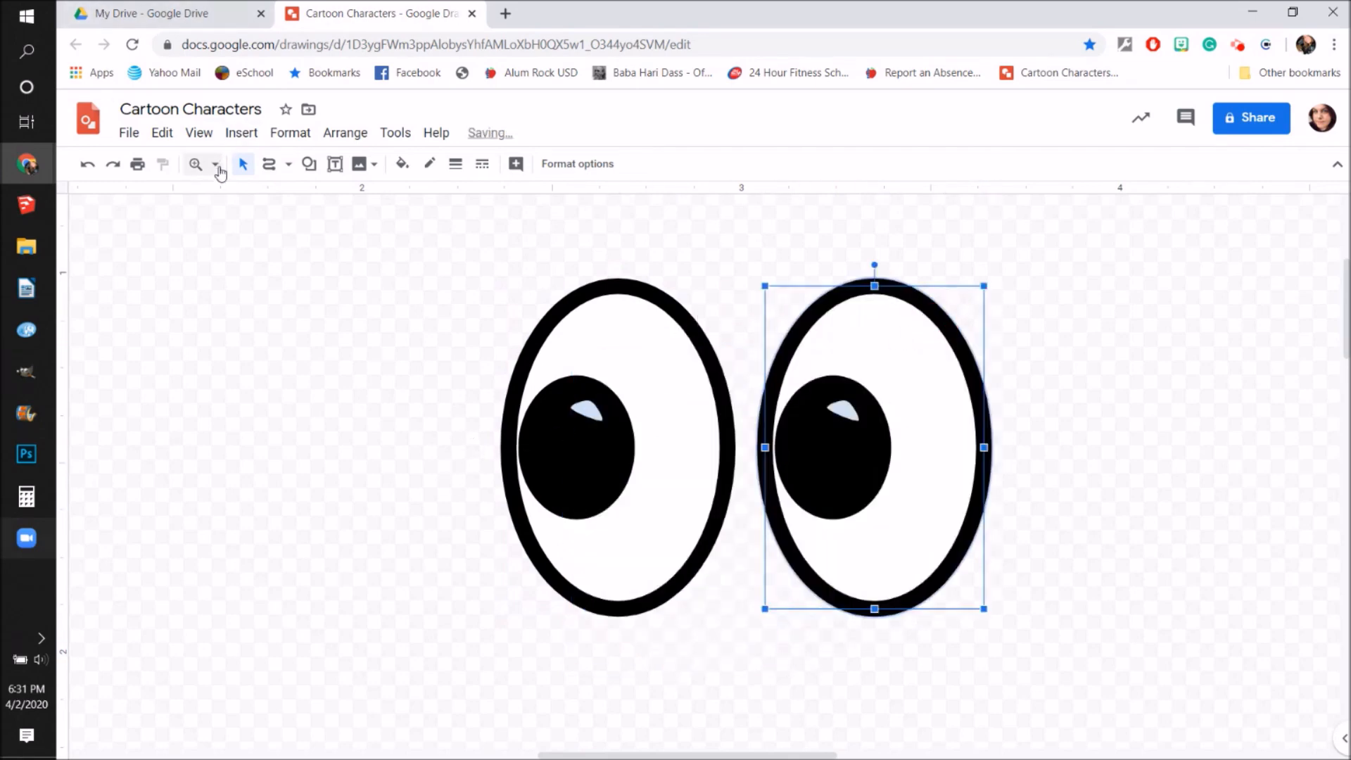
Step: Move both eyes together onto the tan head beside its left indentation, nudging them slightly down and right
{"action": "left_click", "coordinate": [216, 166]}
{"action": "left_click", "coordinate": [256, 196]}
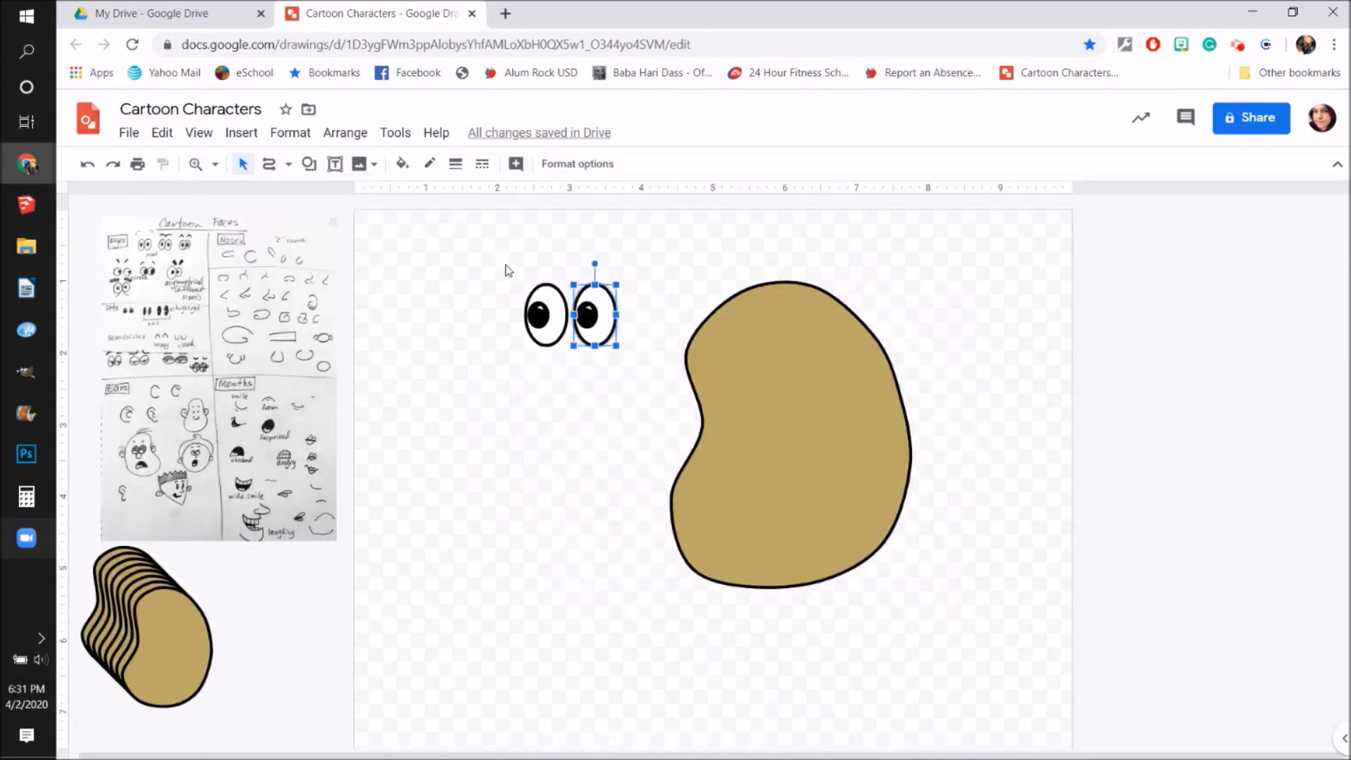
{"action": "left_click_drag", "start_coordinate": [504, 258], "coordinate": [644, 358]}
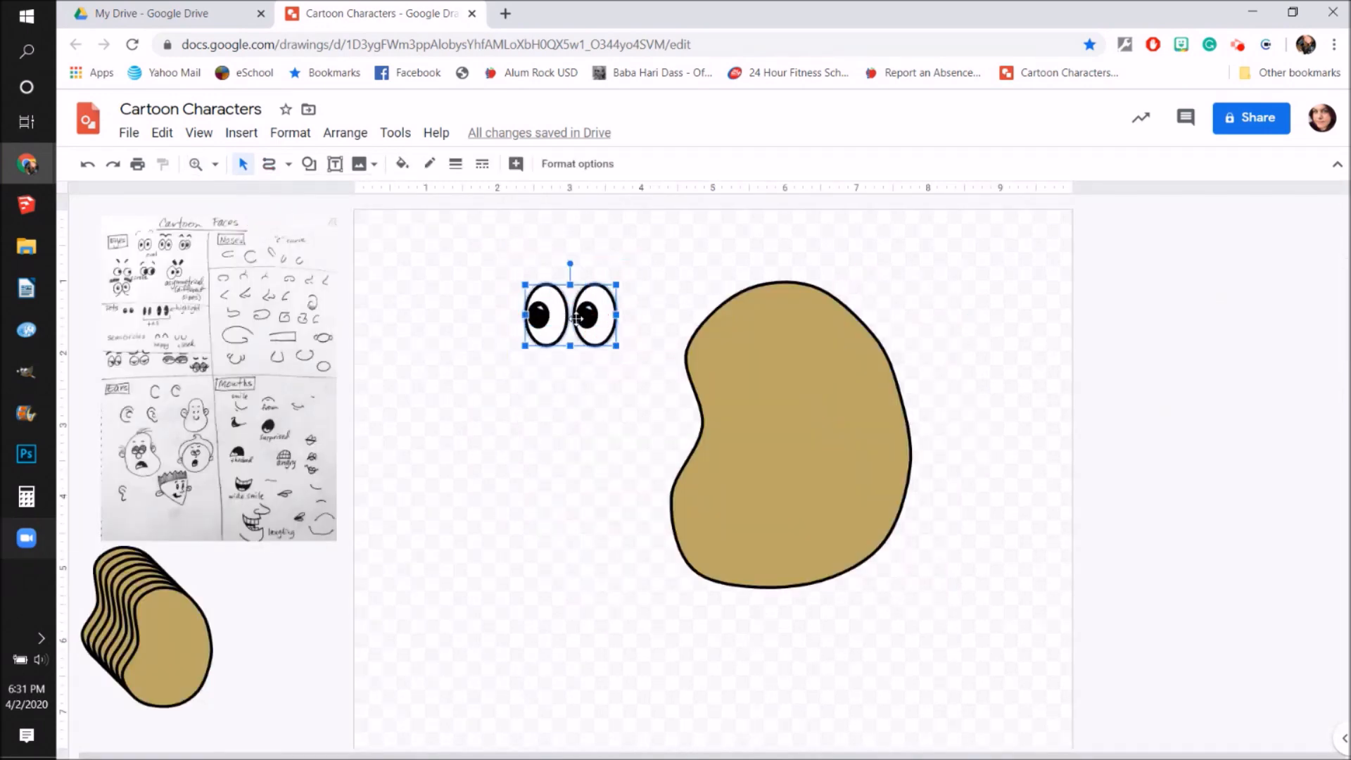
{"action": "left_click_drag", "start_coordinate": [584, 319], "coordinate": [772, 418]}
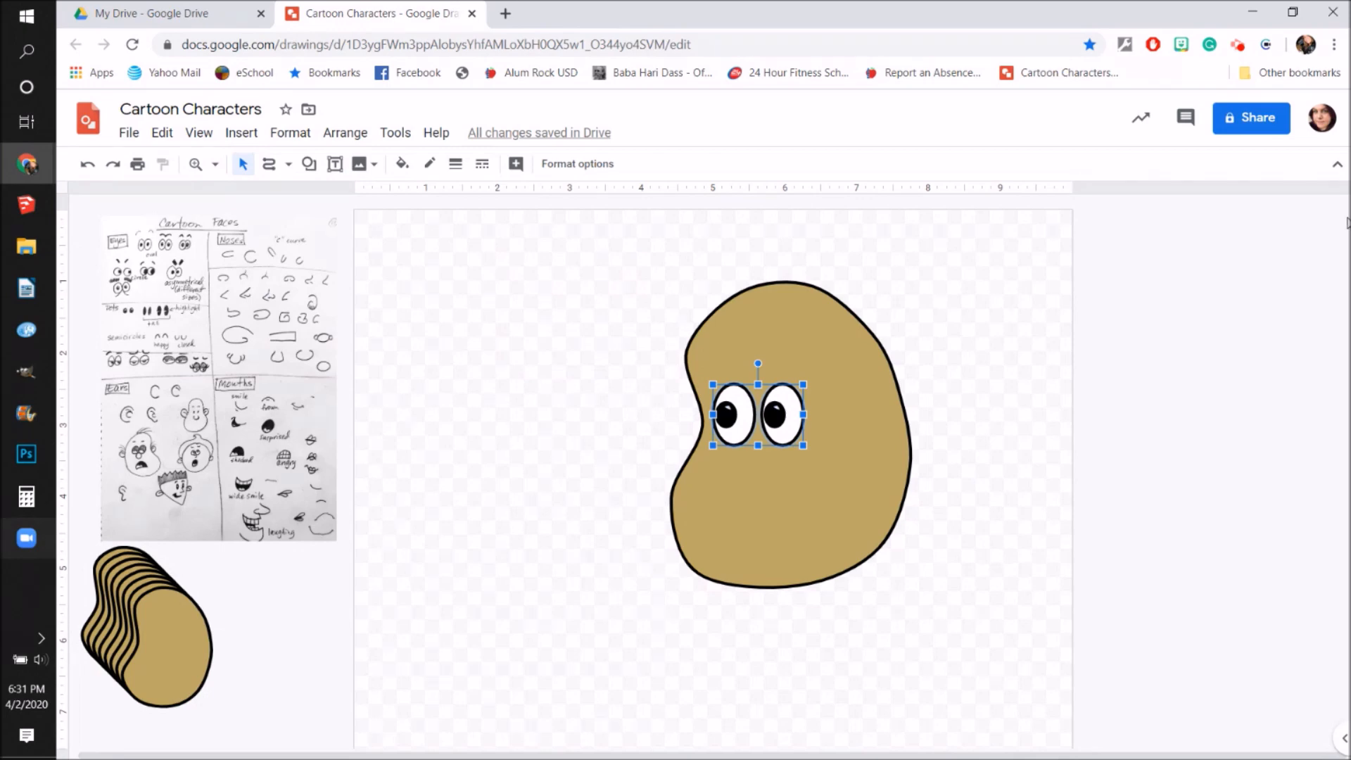
{"action": "key", "text": "Down"}
{"action": "key", "text": "Down"}
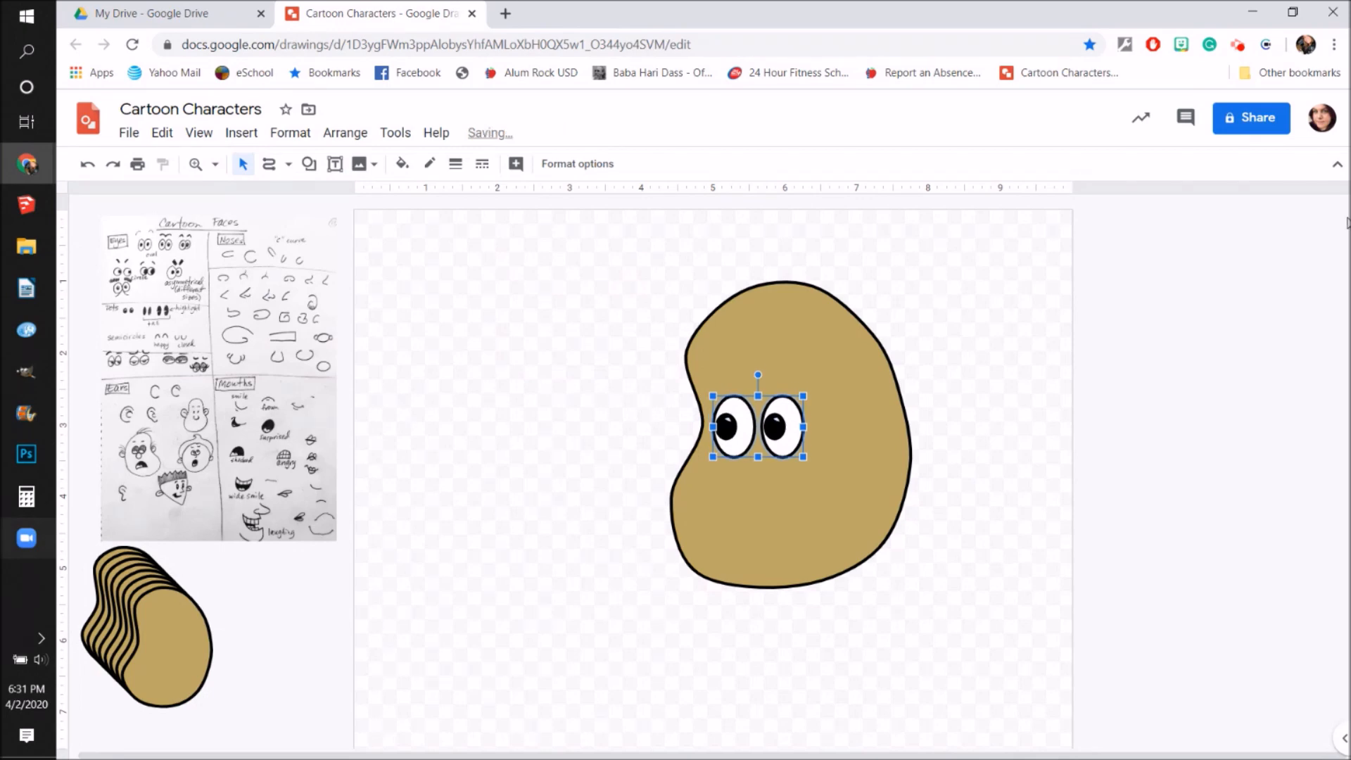
{"action": "key", "text": "Right"}
{"action": "key", "text": "Right"}
{"action": "key", "text": "Right"}
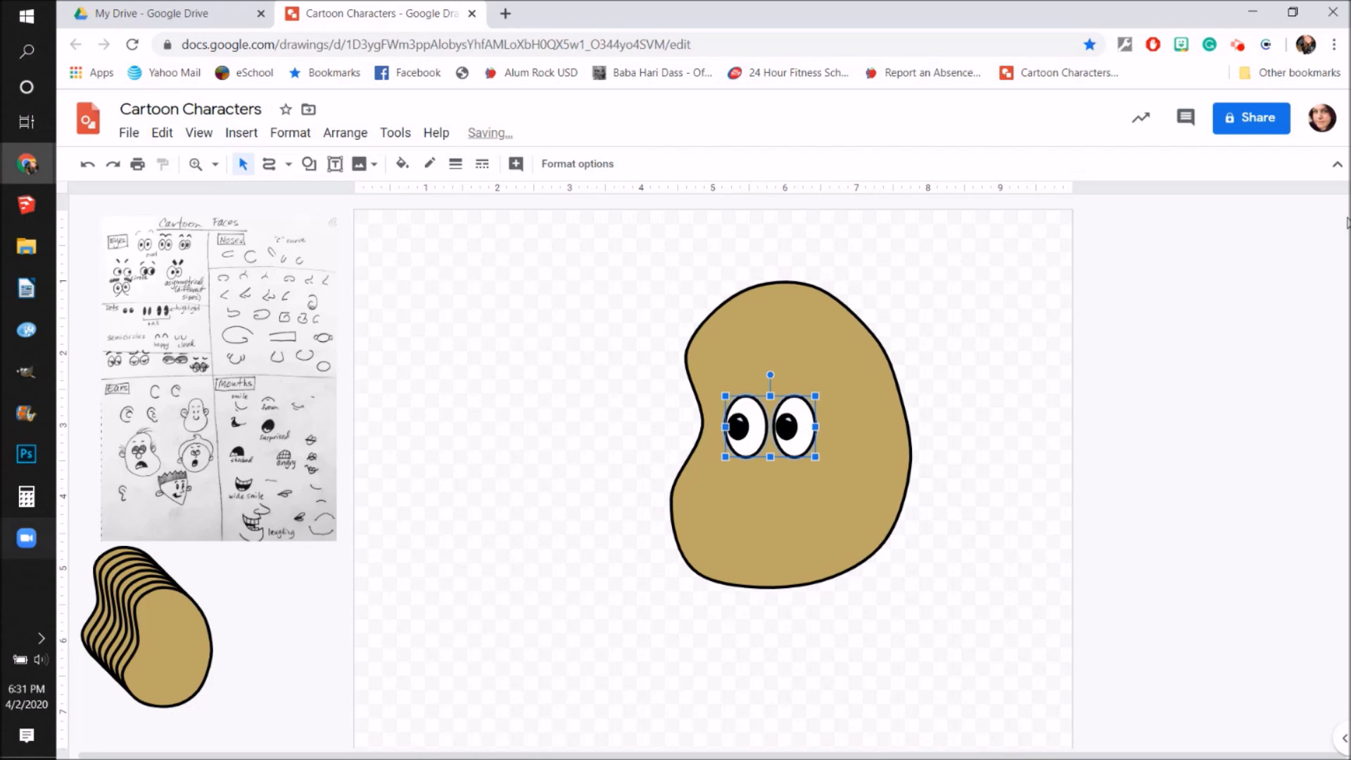
Step: Shift both eyes together slightly left and up on the tan head, closer to its indentation, and deselect them
{"action": "key", "text": "Left"}
{"action": "key", "text": "Left"}
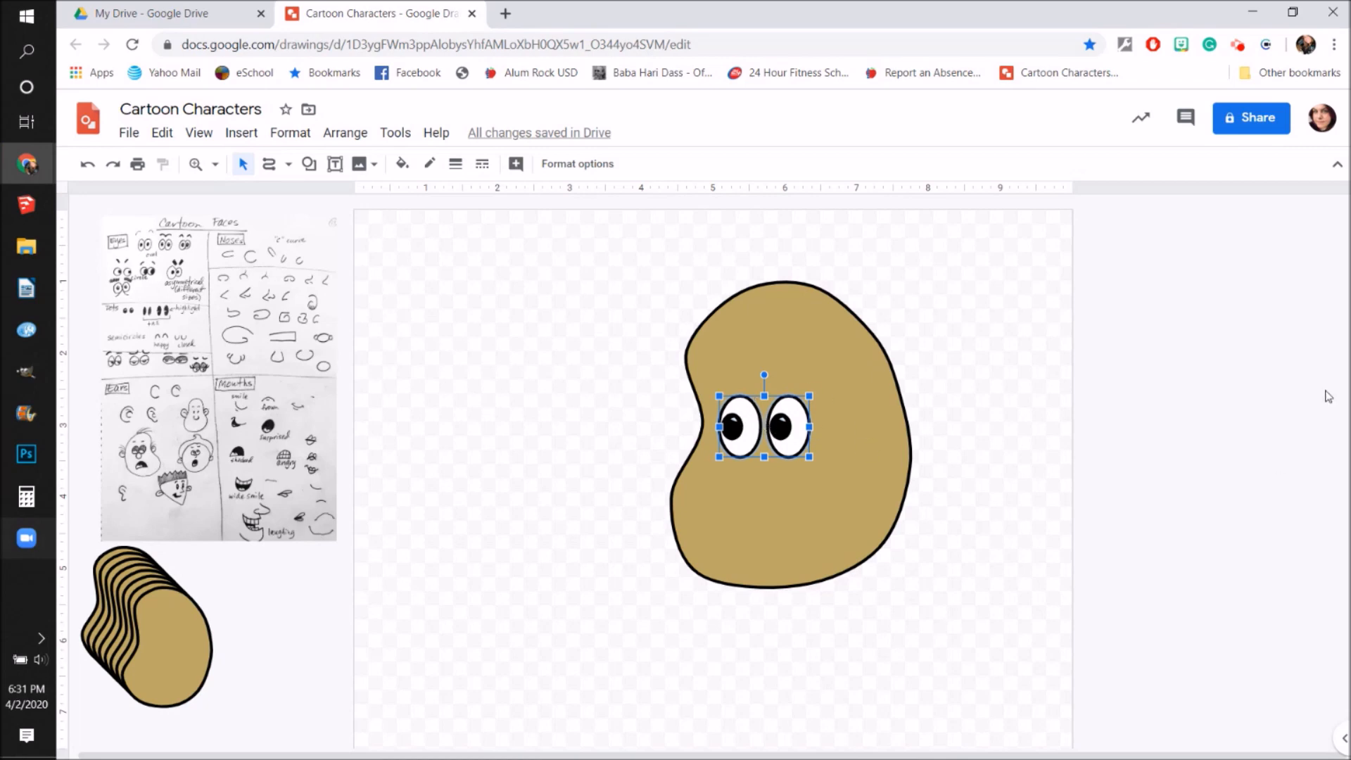
{"action": "left_click", "coordinate": [752, 427]}
{"action": "mouse_move", "coordinate": [752, 427]}
{"action": "left_mouse_down"}
{"action": "mouse_move", "coordinate": [779, 436]}
{"action": "mouse_move", "coordinate": [746, 436]}
{"action": "left_mouse_up"}
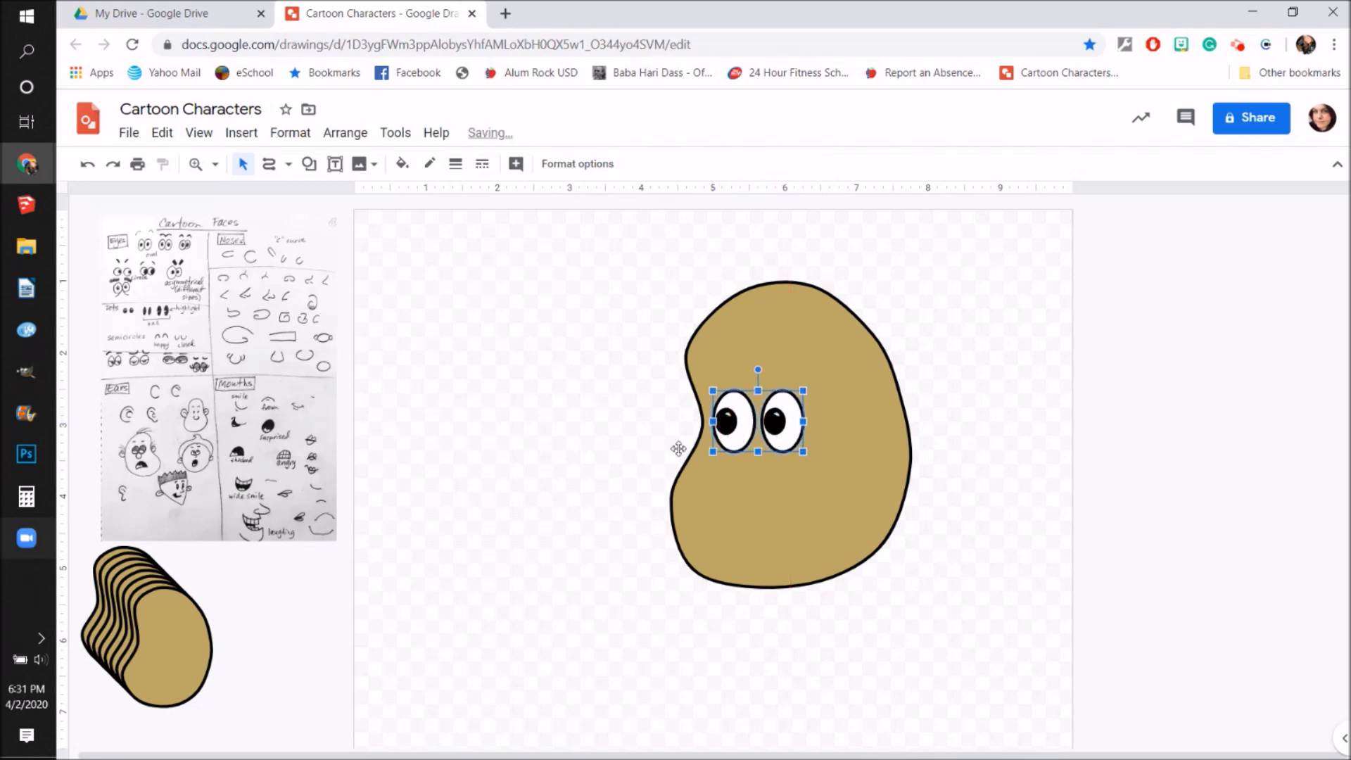
{"action": "left_click", "coordinate": [619, 433]}
Step: Nudge only the left eye to the left until it overlaps the edge of the head's indentation
{"action": "double_click", "coordinate": [778, 419]}
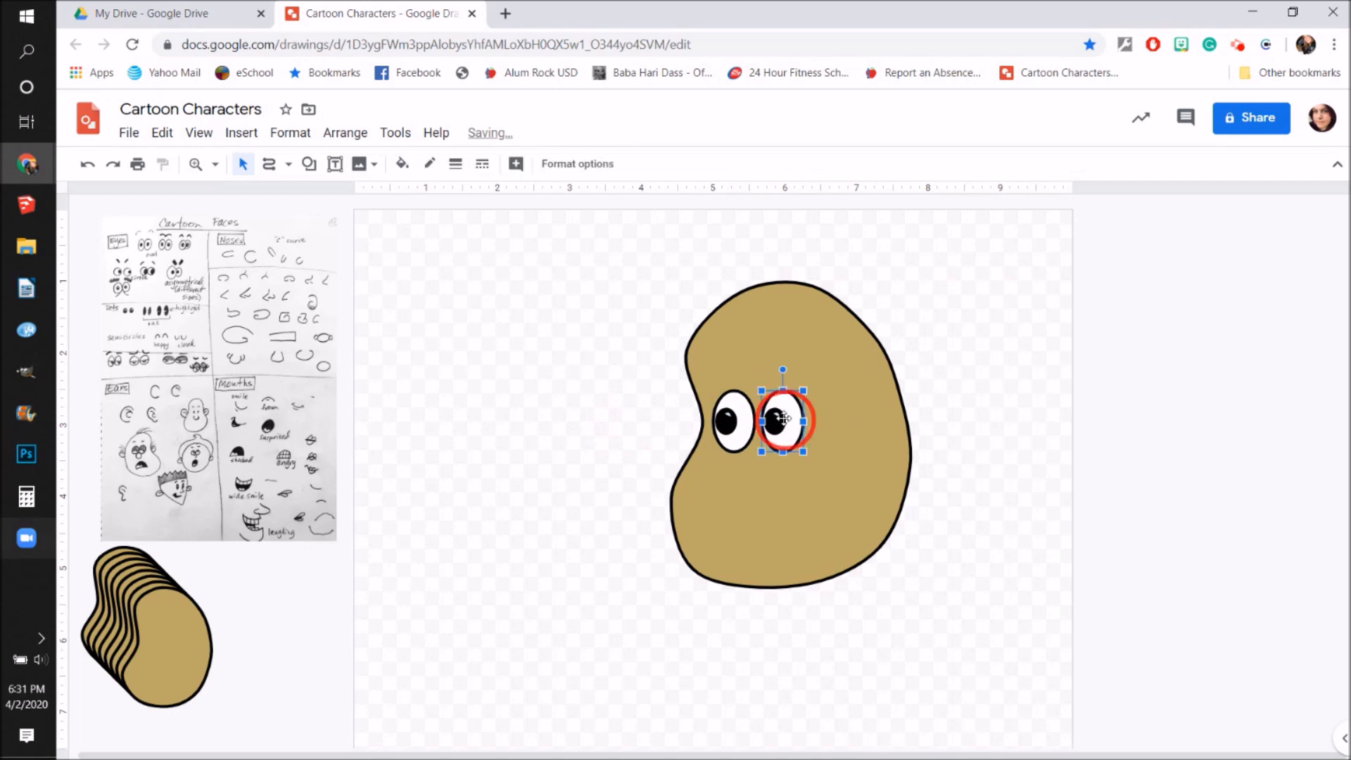
{"action": "left_click", "coordinate": [735, 406]}
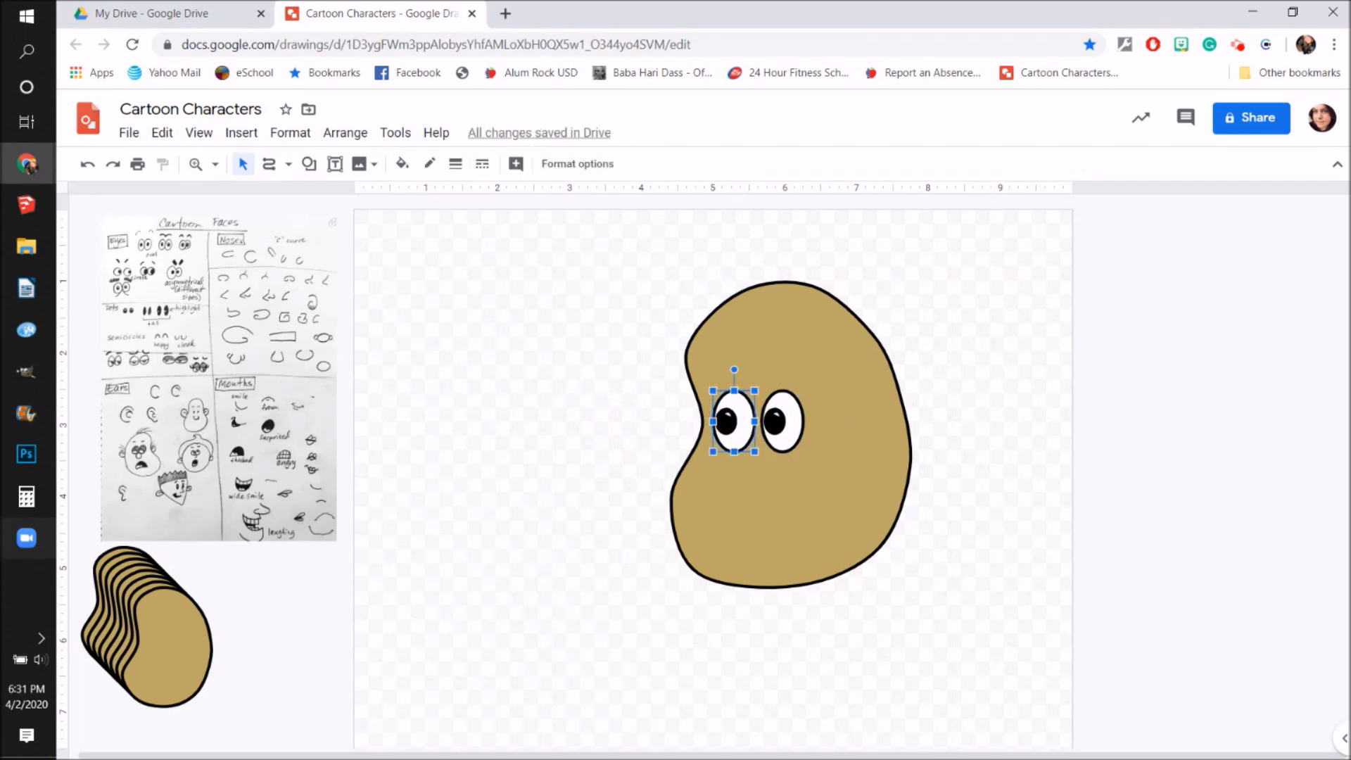
{"action": "key", "text": "Left"}
{"action": "key", "text": "Left"}
{"action": "key", "text": "Left"}
{"action": "key", "text": "Left"}
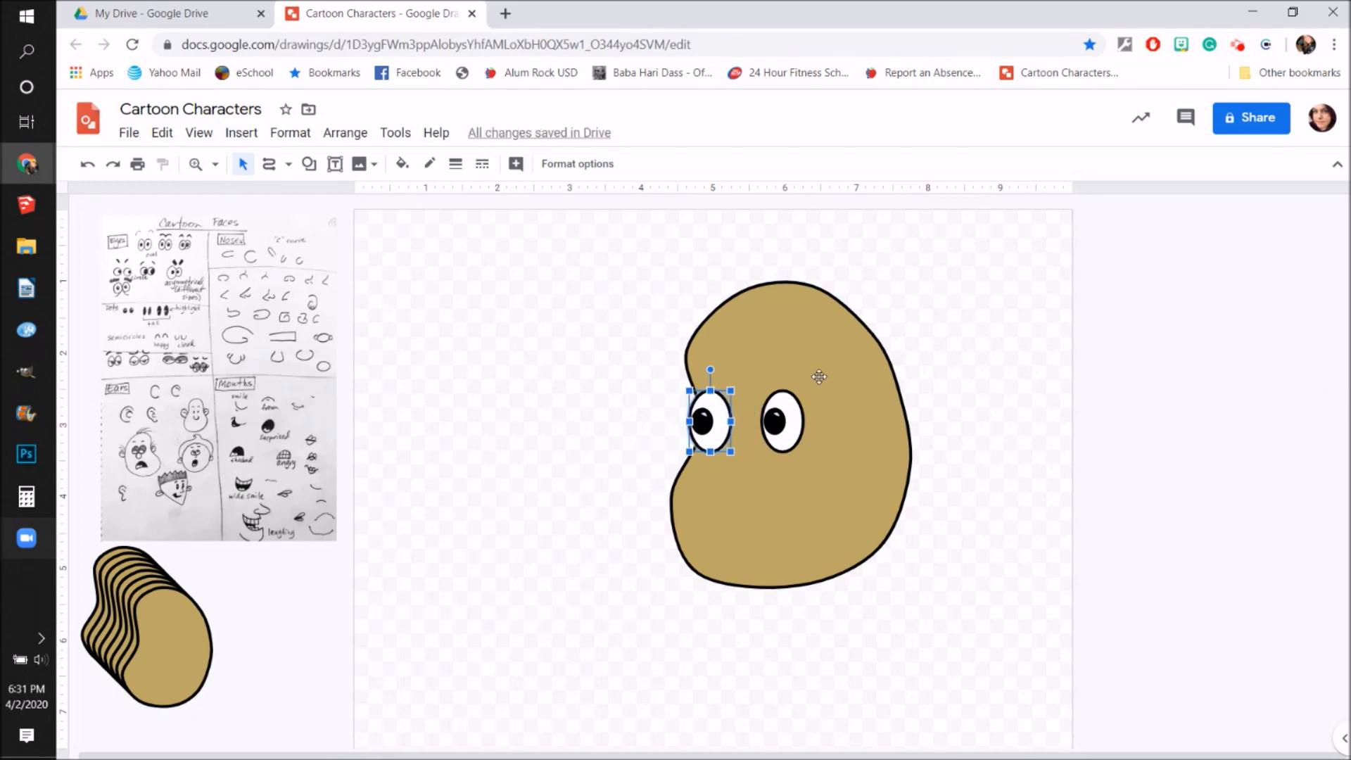
Step: Enlarge the right eye slightly and move it left until it touches the left eye
{"action": "left_click", "coordinate": [797, 416]}
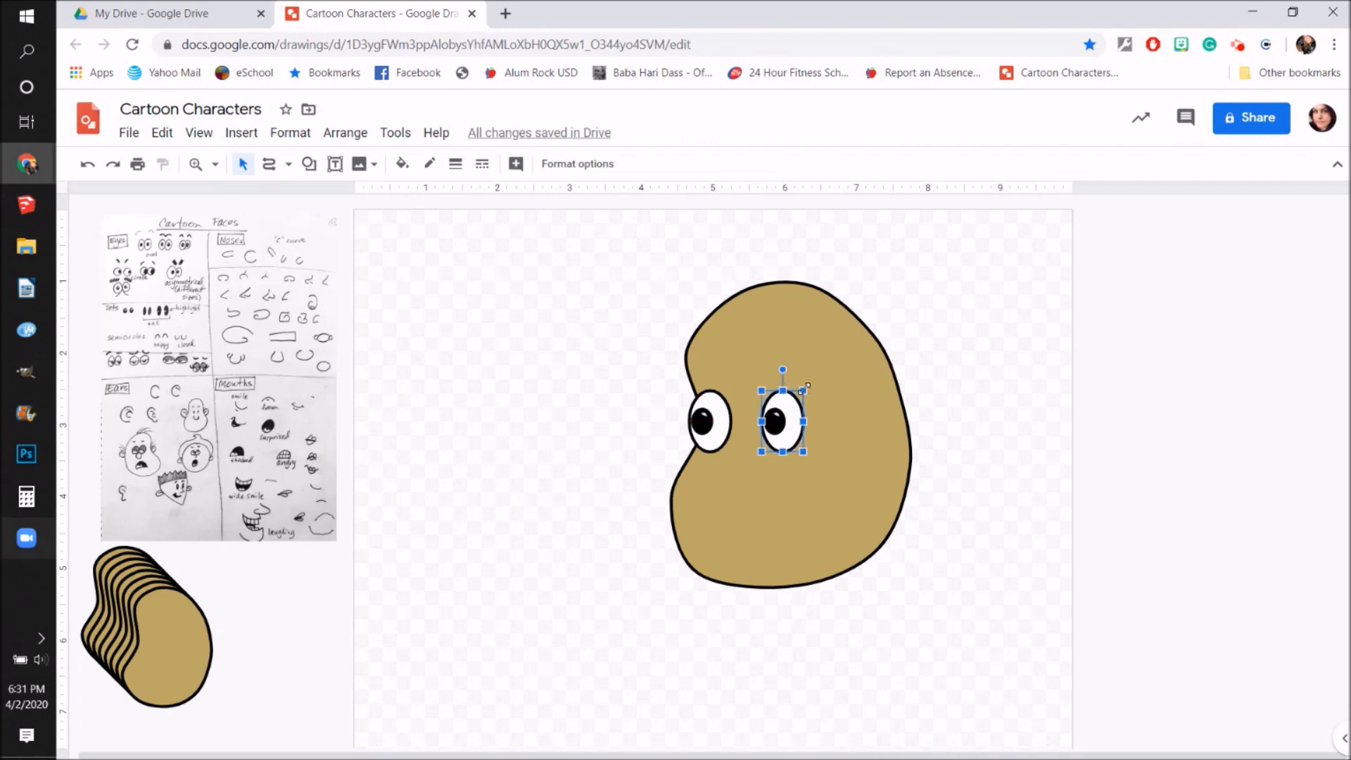
{"action": "left_click_drag", "start_coordinate": [807, 386], "coordinate": [811, 374]}
{"action": "left_click_drag", "start_coordinate": [799, 422], "coordinate": [763, 422]}
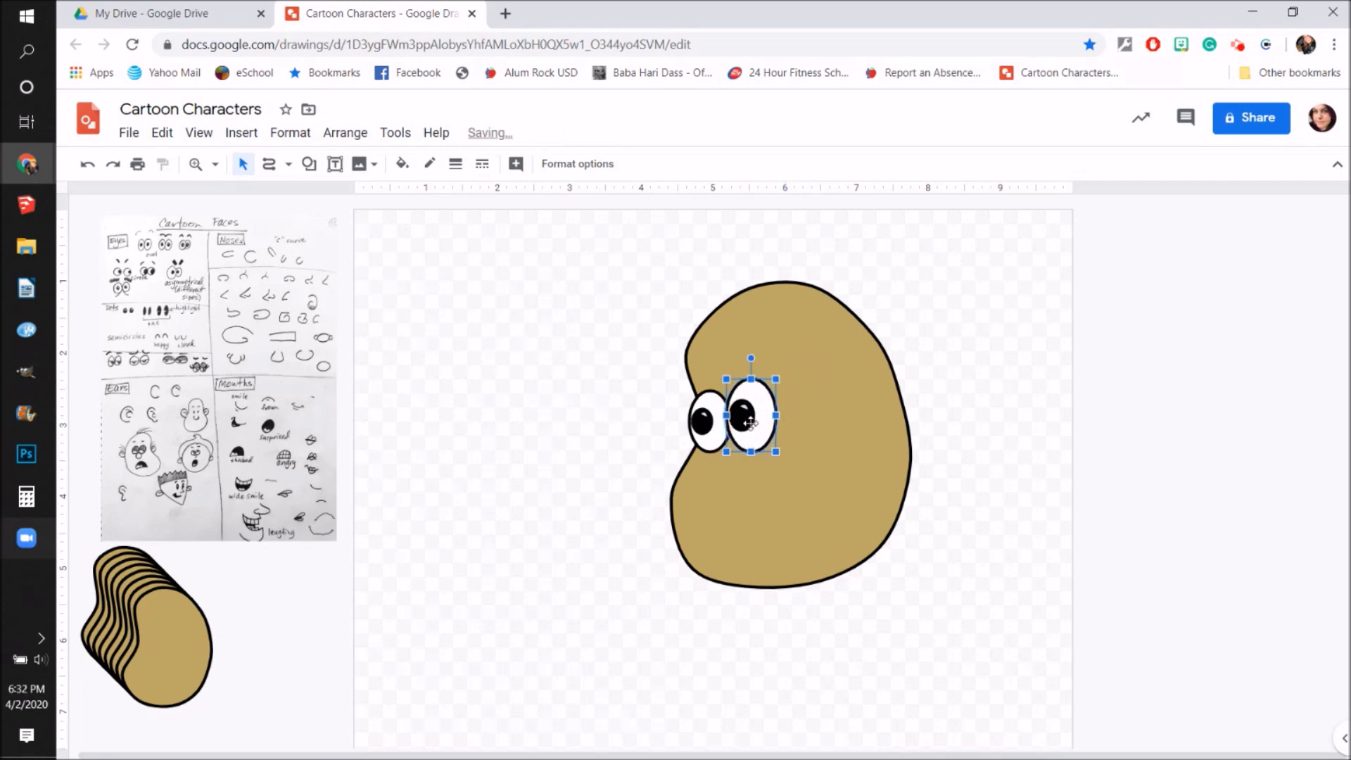
Step: Tilt the two eyes slightly away from each other and shift the right eye to overlap the left one
{"action": "left_click_drag", "start_coordinate": [749, 360], "coordinate": [759, 358]}
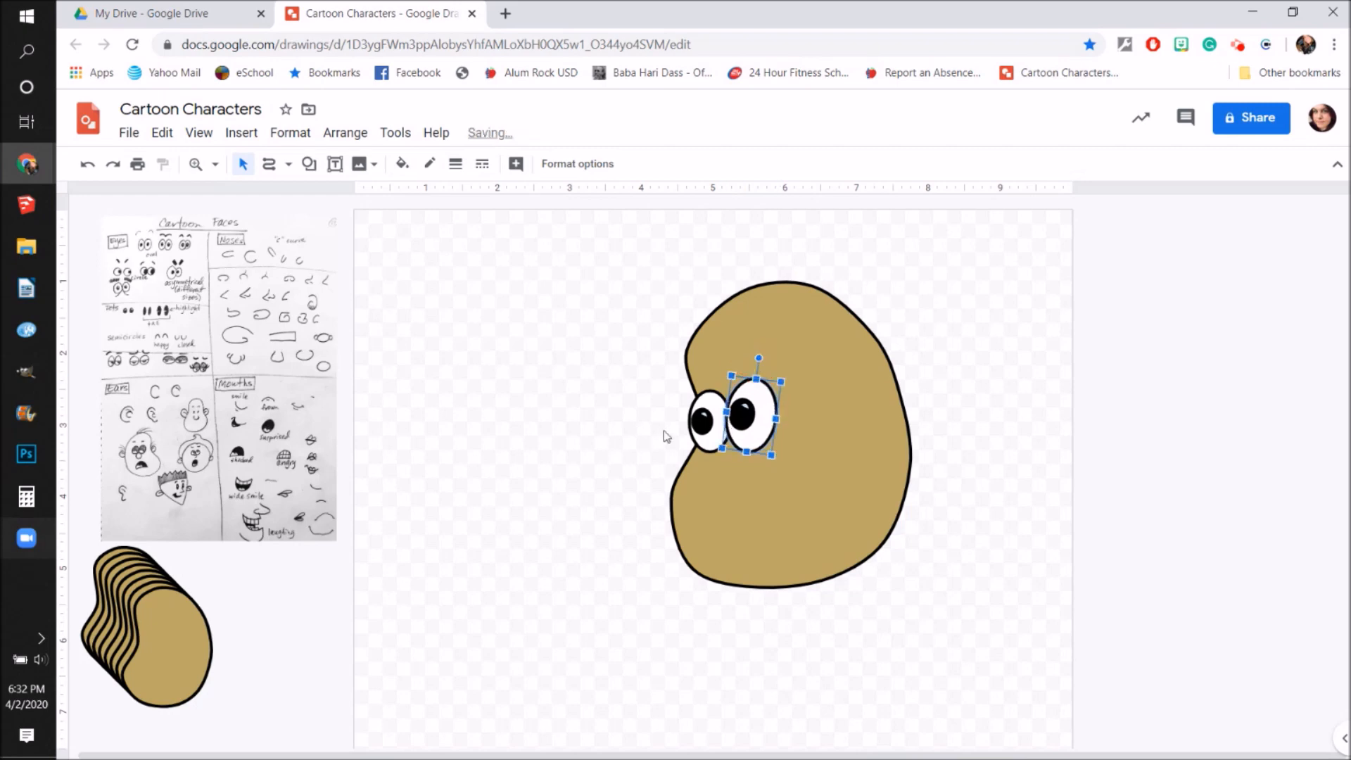
{"action": "left_click", "coordinate": [697, 417]}
{"action": "left_click_drag", "start_coordinate": [710, 366], "coordinate": [699, 370]}
{"action": "left_click_drag", "start_coordinate": [751, 415], "coordinate": [748, 421]}
{"action": "left_click", "coordinate": [618, 394]}
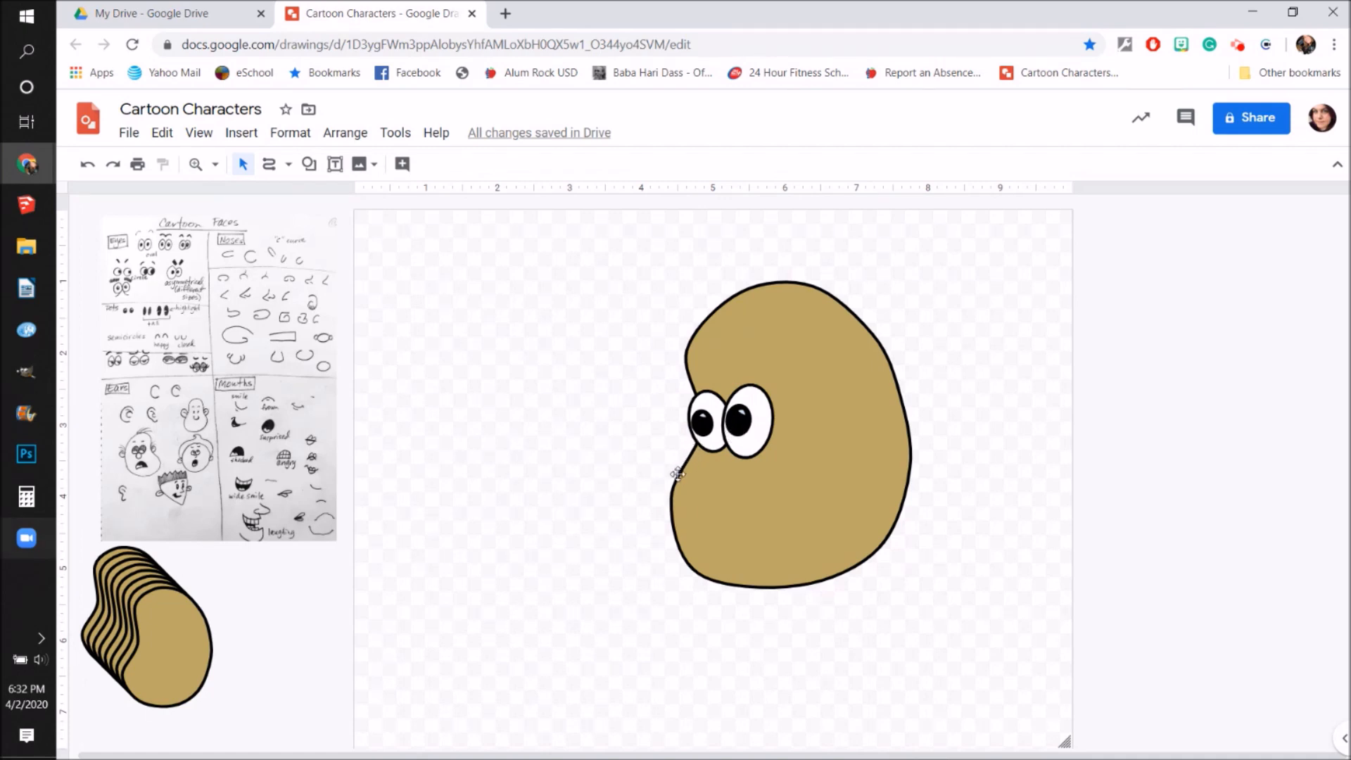
Step: Undo the tilting, resizing and individual moves of the eyes, back to the equal-sized pair inside the head
{"action": "key", "text": "ctrl+z"}
{"action": "key", "text": "ctrl+z"}
{"action": "key", "text": "ctrl+z"}
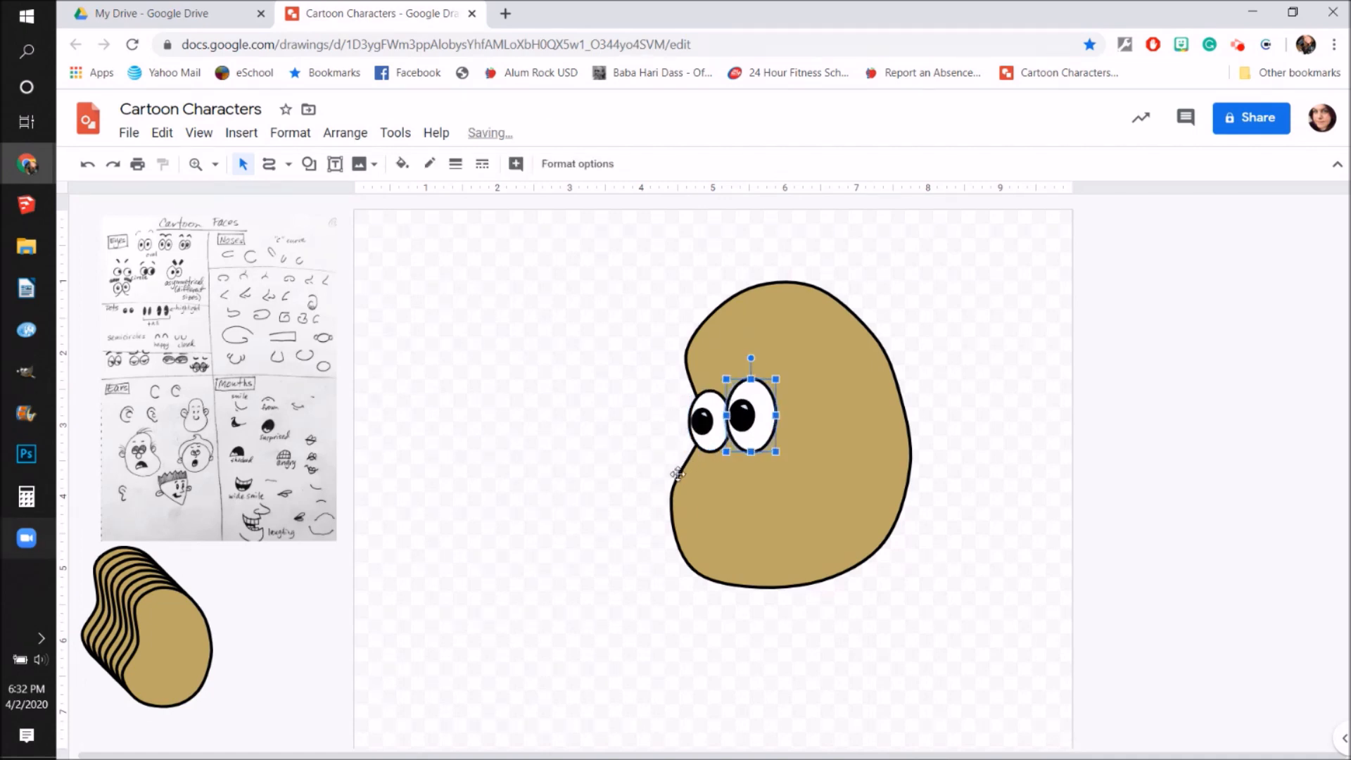
{"action": "key", "text": "ctrl+z"}
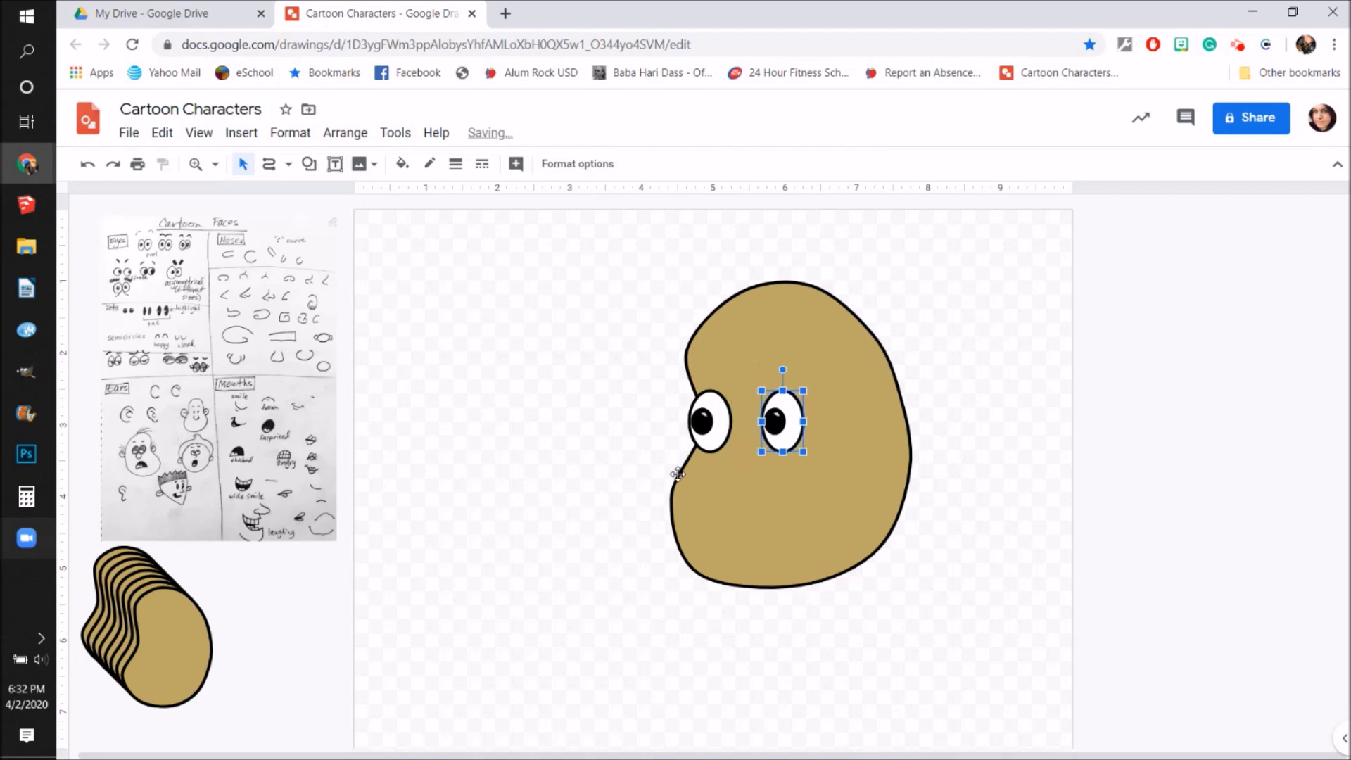
{"action": "key", "text": "ctrl+z"}
{"action": "key", "text": "ctrl+z"}
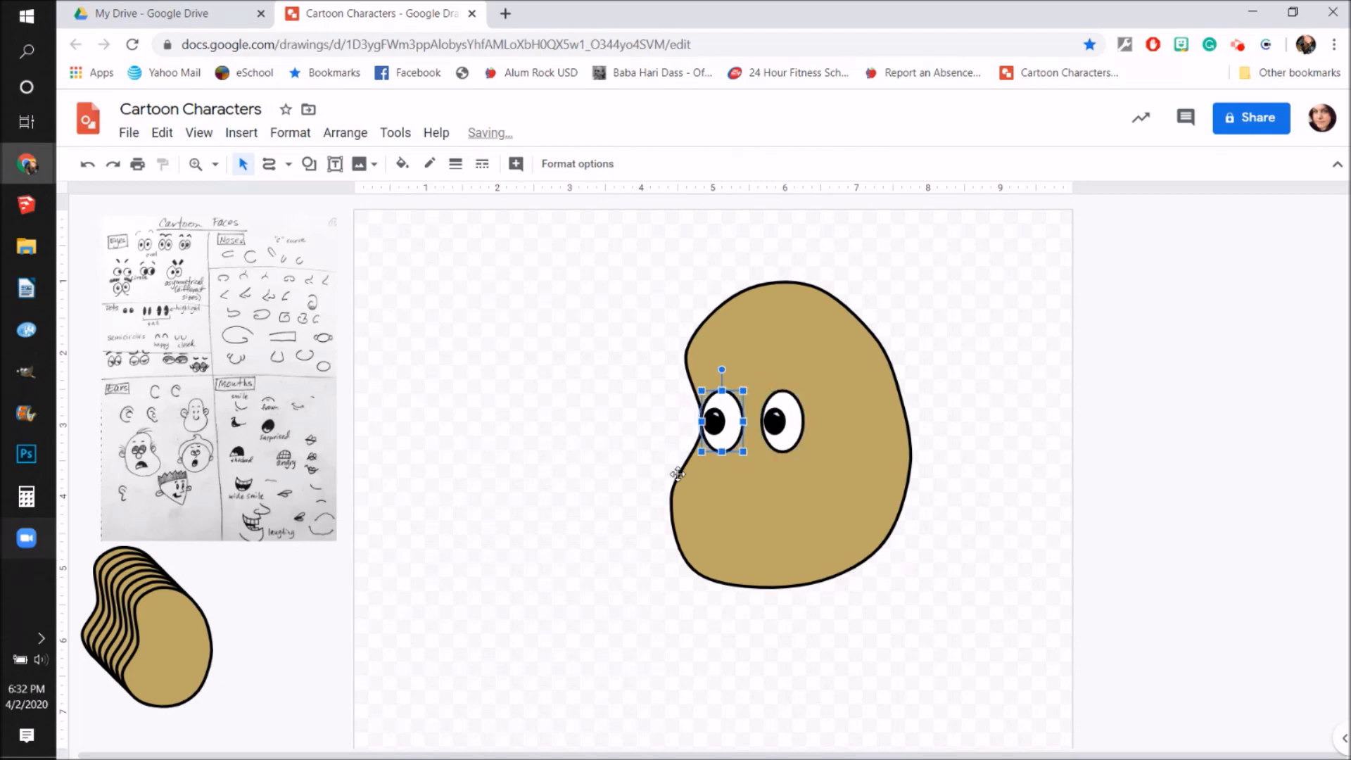
{"action": "key", "text": "ctrl+z"}
{"action": "key", "text": "ctrl+z"}
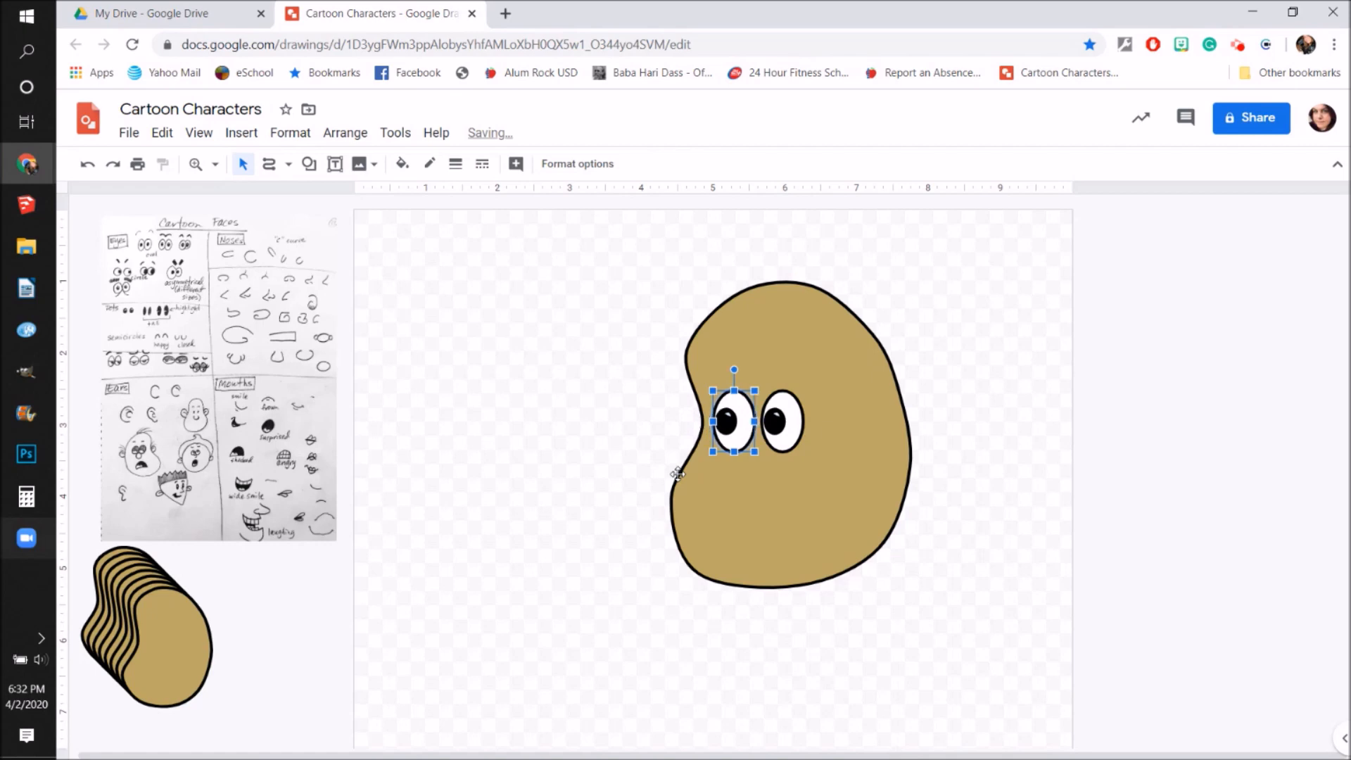
{"action": "left_click", "coordinate": [539, 346]}
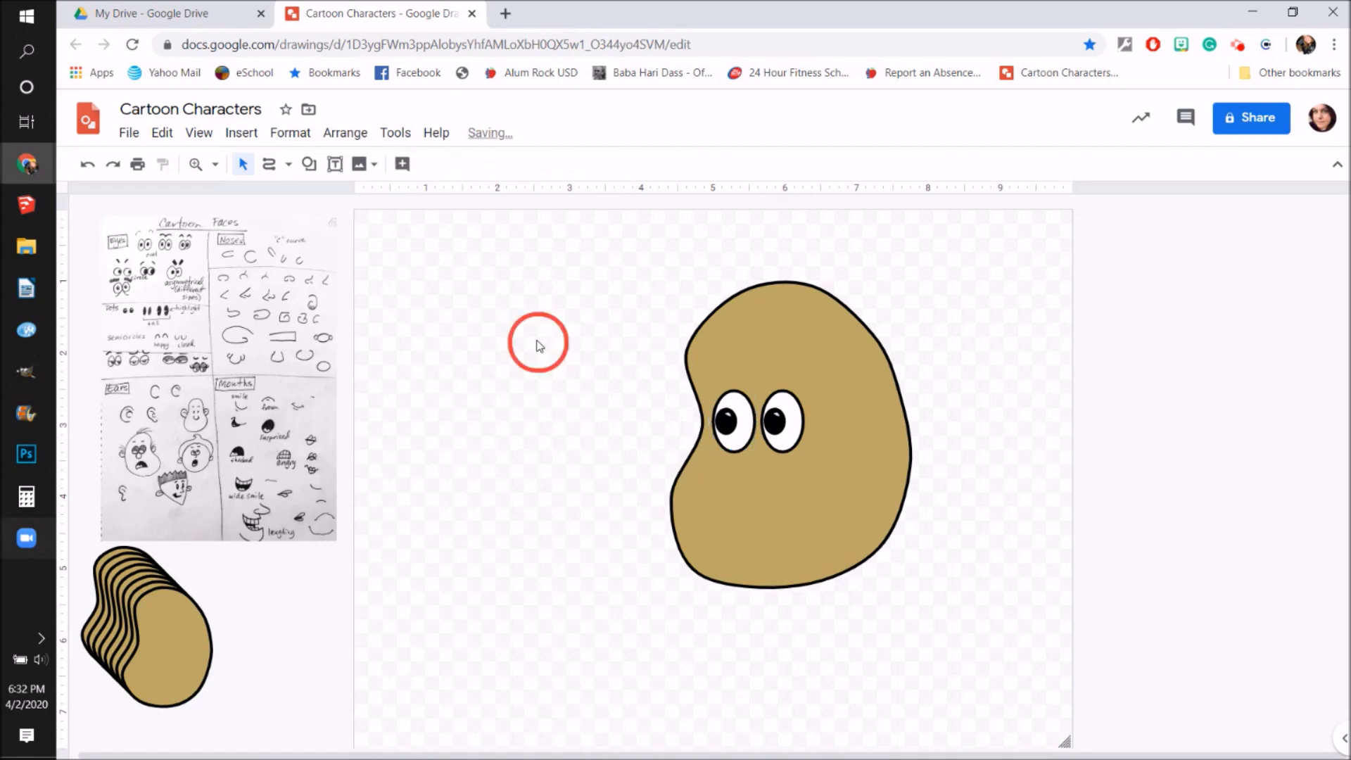
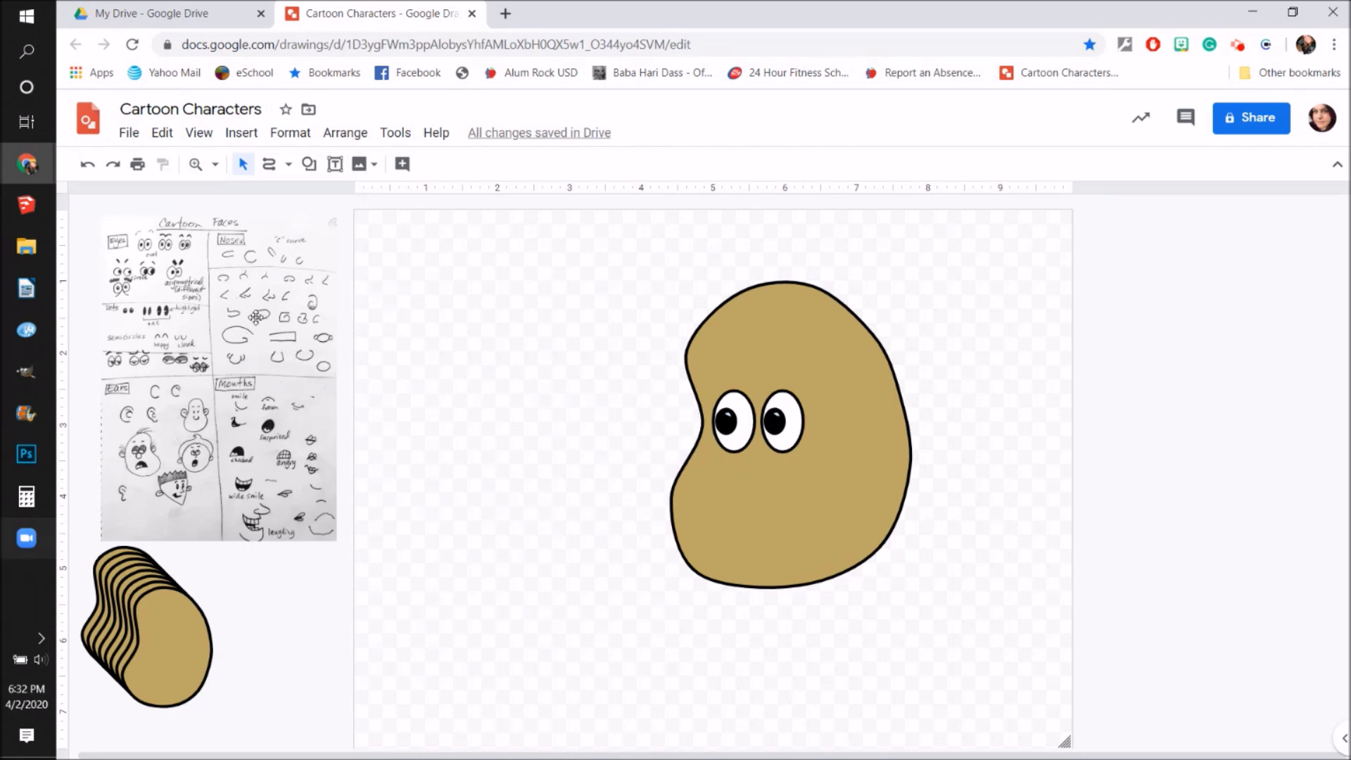
Step: Draw a sideways U-shaped nose, open on the left, with the Curve tool beside the reference noses and fill it with the custom tan
{"action": "left_click", "coordinate": [195, 164]}
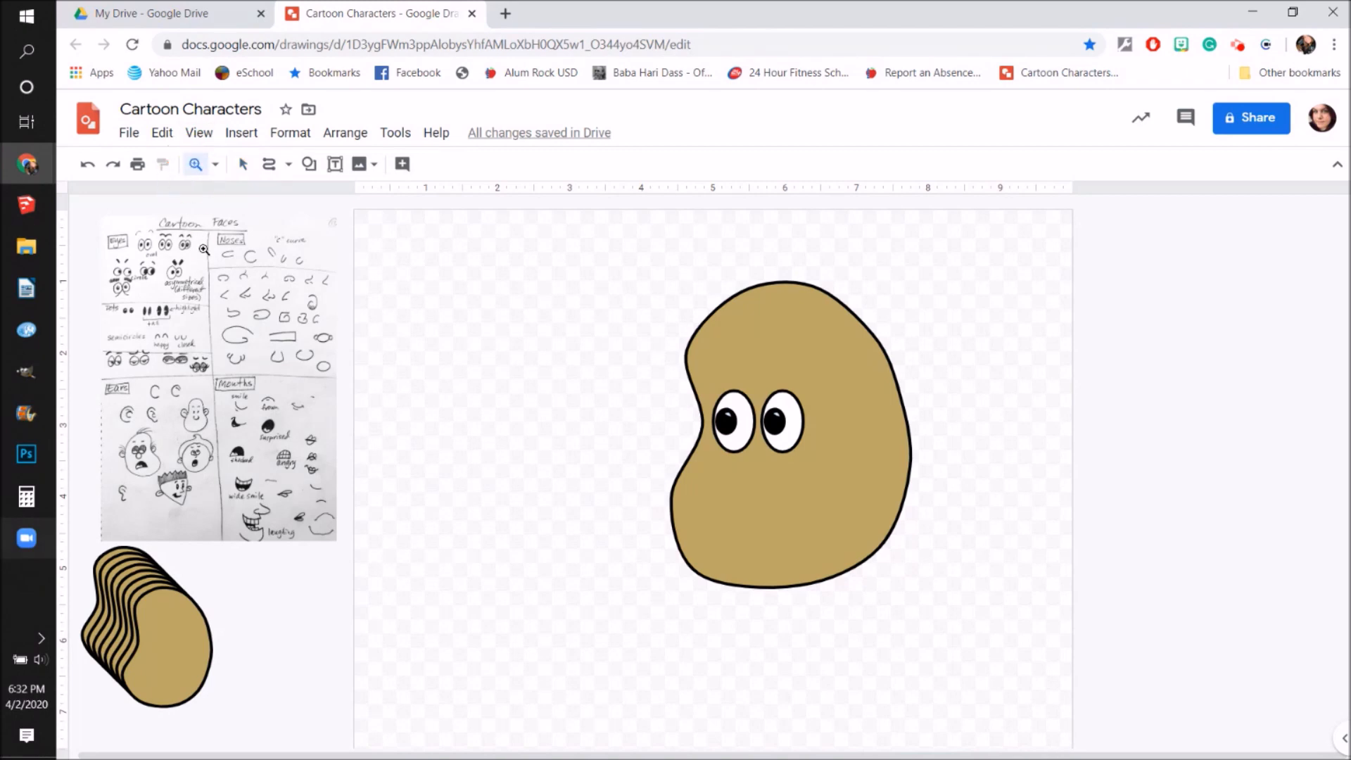
{"action": "mouse_move", "coordinate": [208, 219]}
{"action": "left_mouse_down"}
{"action": "mouse_move", "coordinate": [301, 343]}
{"action": "mouse_move", "coordinate": [350, 364]}
{"action": "left_mouse_up"}
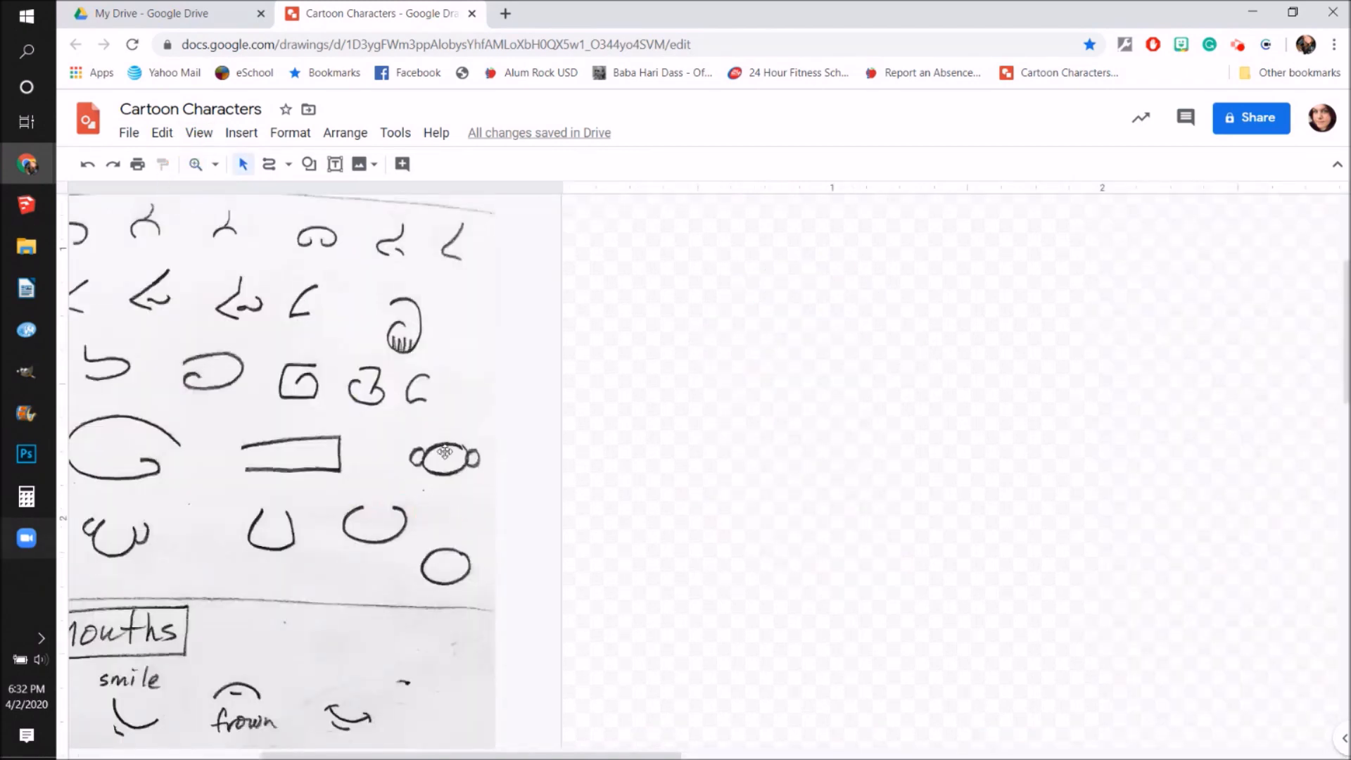
{"action": "left_click_drag", "start_coordinate": [401, 756], "coordinate": [356, 757]}
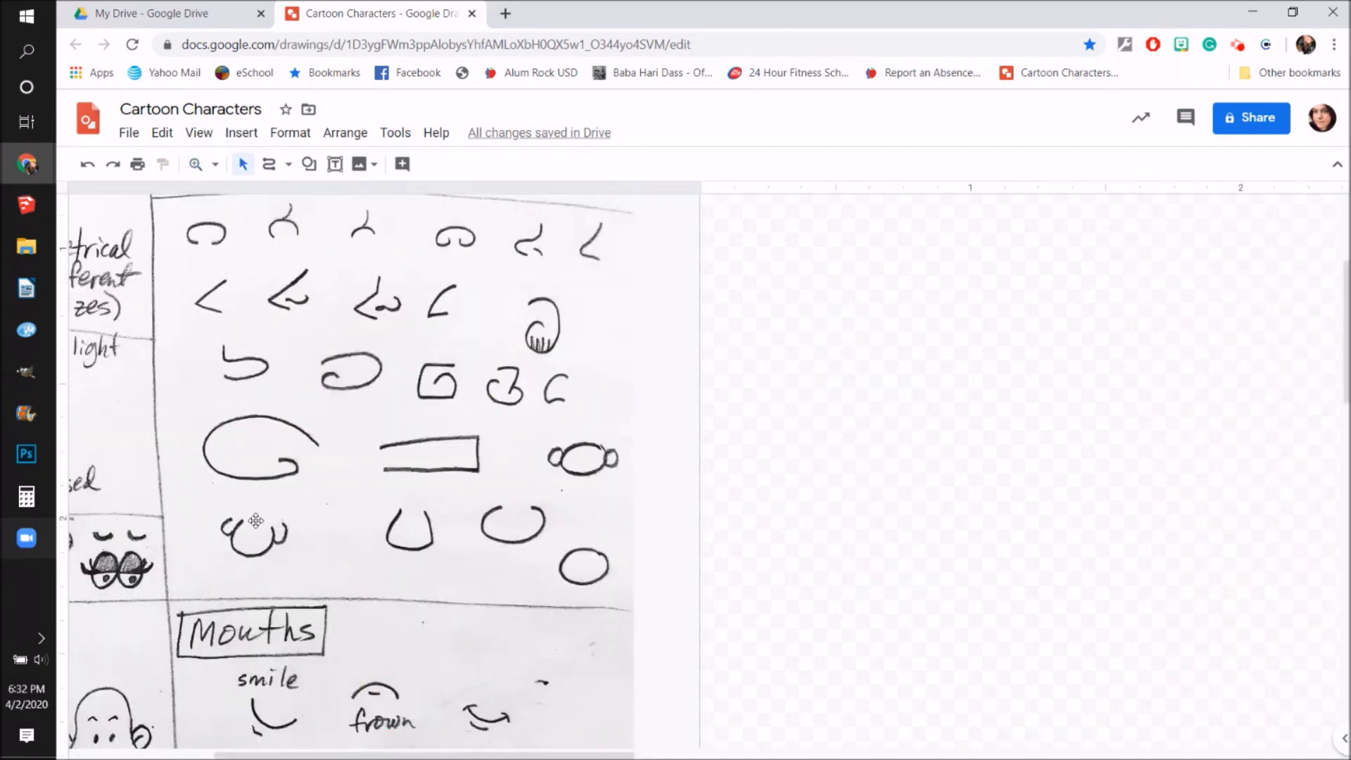
{"action": "left_click", "coordinate": [269, 164]}
{"action": "mouse_move", "coordinate": [751, 323]}
{"action": "left_mouse_down"}
{"action": "mouse_move", "coordinate": [829, 311]}
{"action": "mouse_move", "coordinate": [958, 329]}
{"action": "mouse_move", "coordinate": [984, 381]}
{"action": "mouse_move", "coordinate": [936, 435]}
{"action": "left_mouse_up"}
{"action": "left_click", "coordinate": [854, 431]}
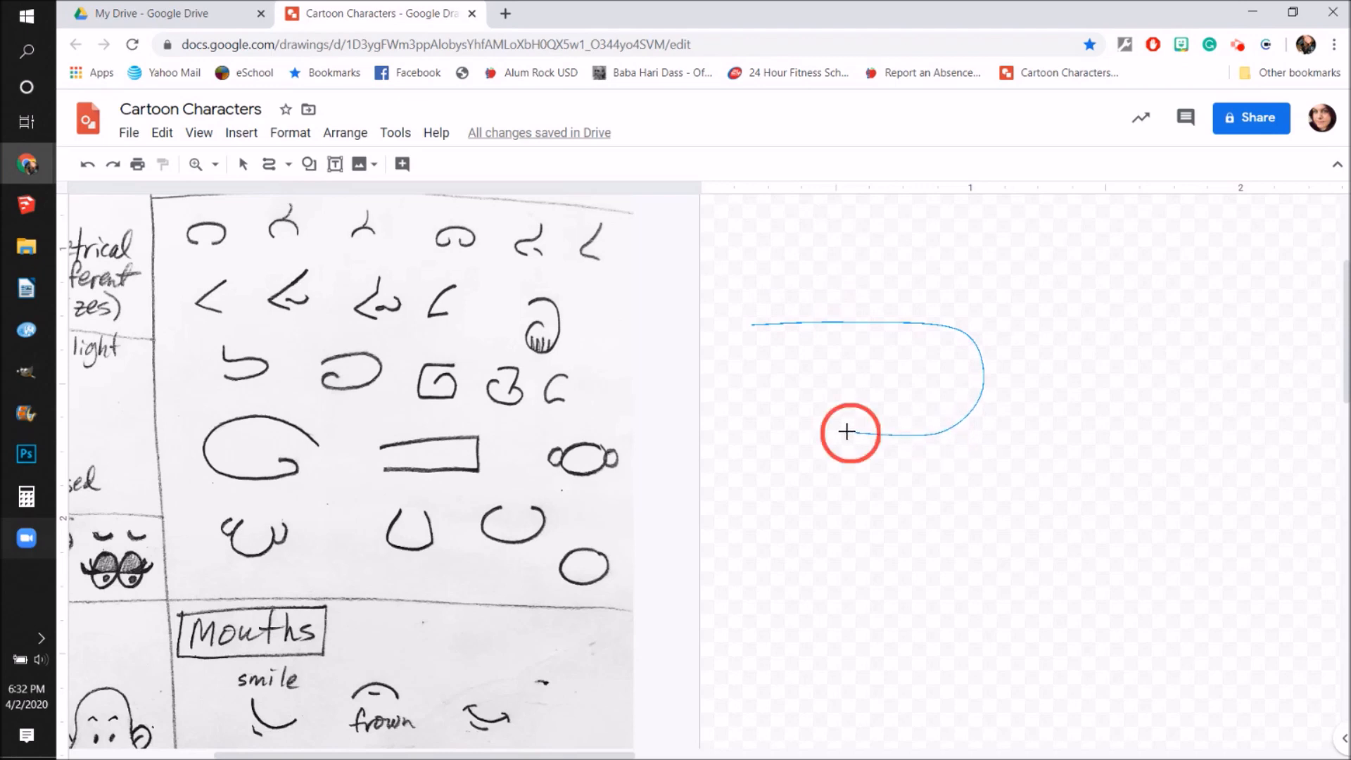
{"action": "left_click", "coordinate": [749, 412]}
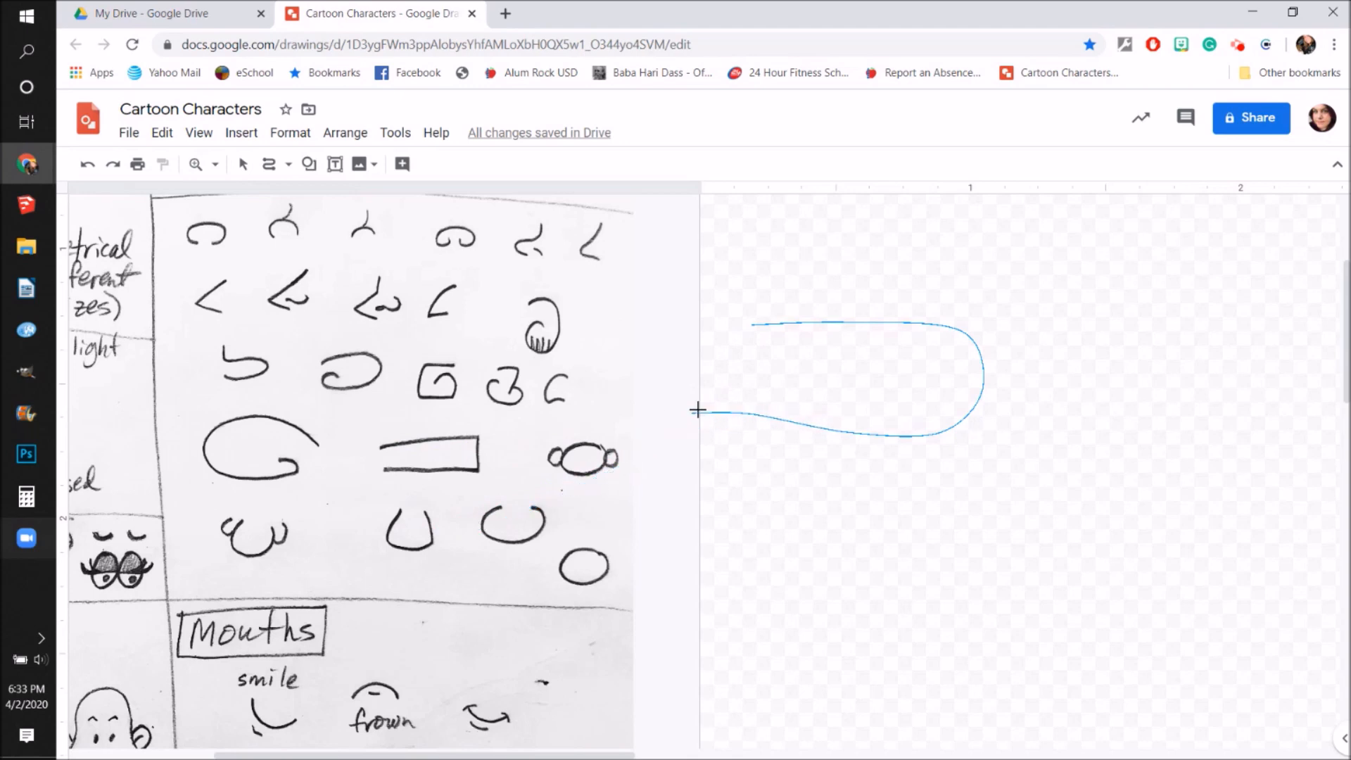
{"action": "double_click", "coordinate": [746, 412]}
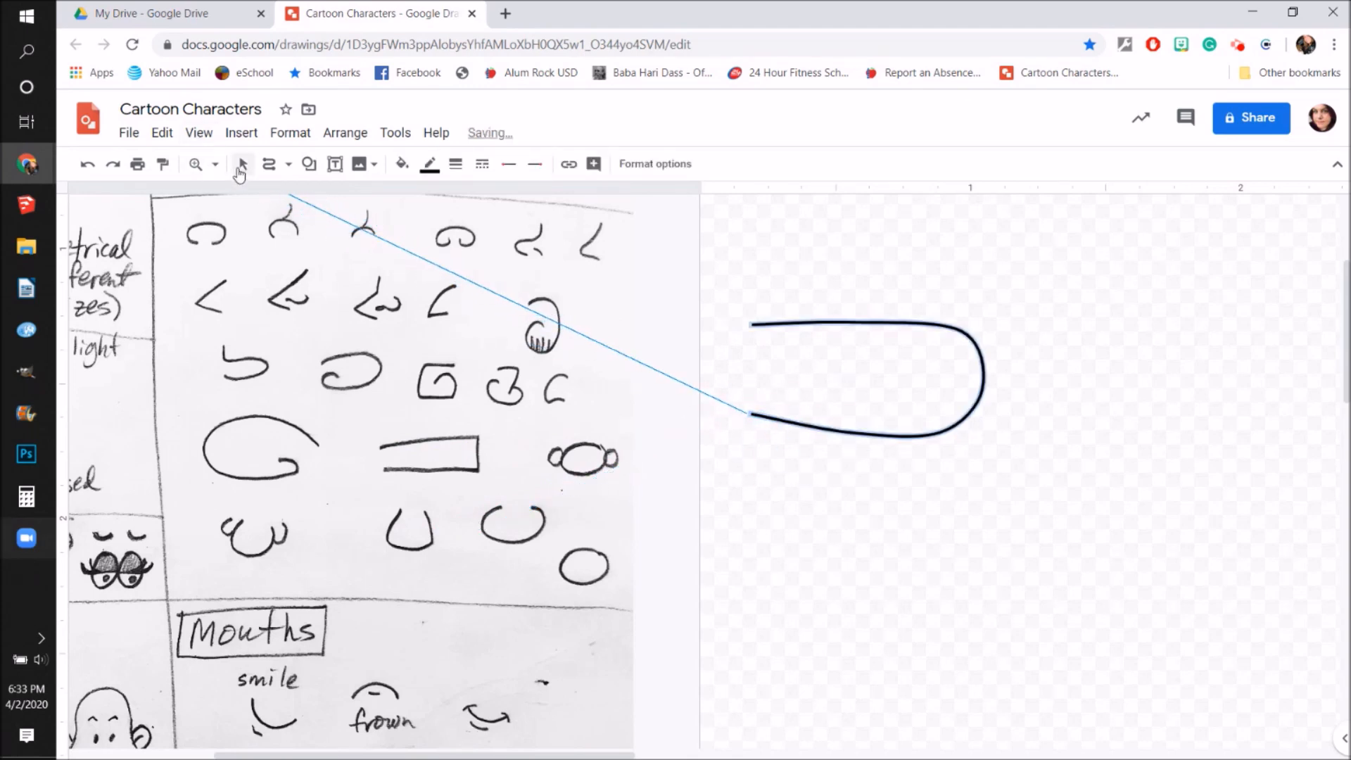
{"action": "key", "text": "Escape"}
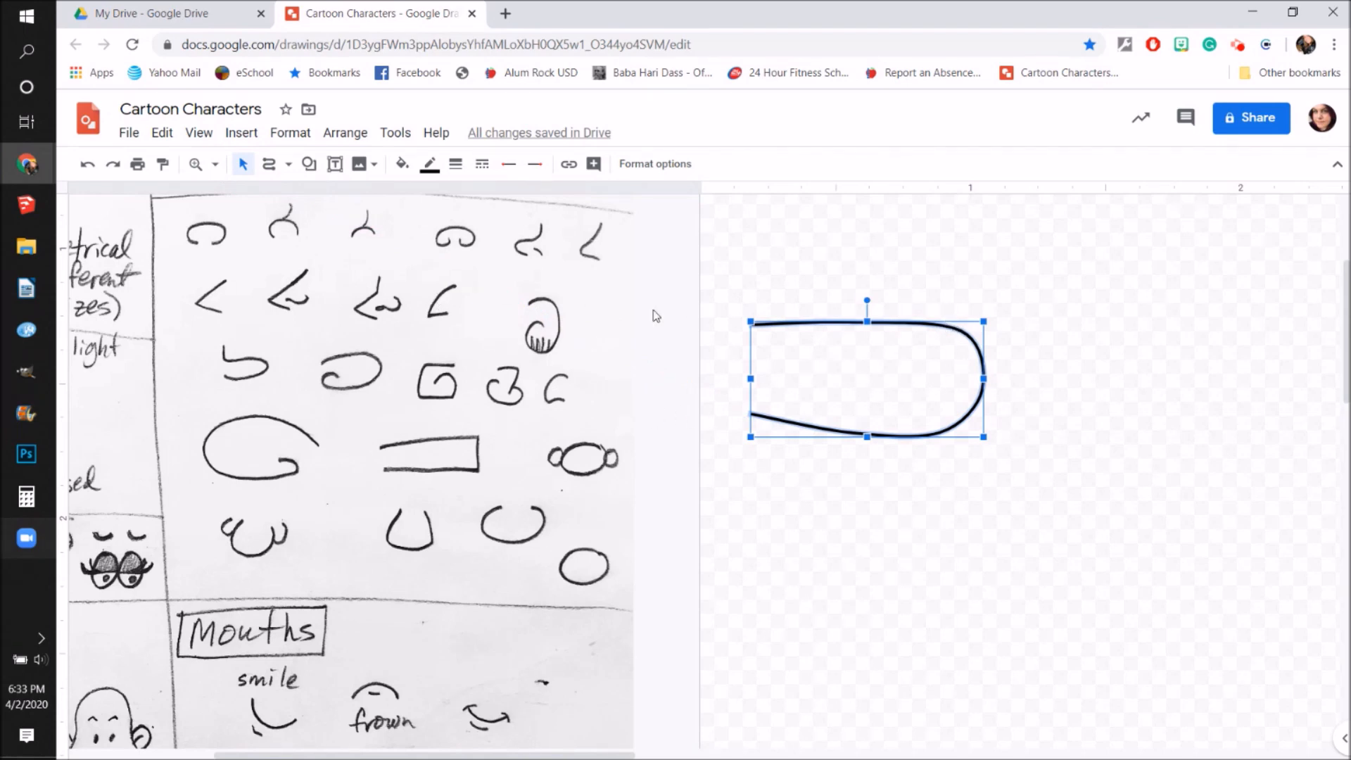
{"action": "left_click", "coordinate": [402, 166]}
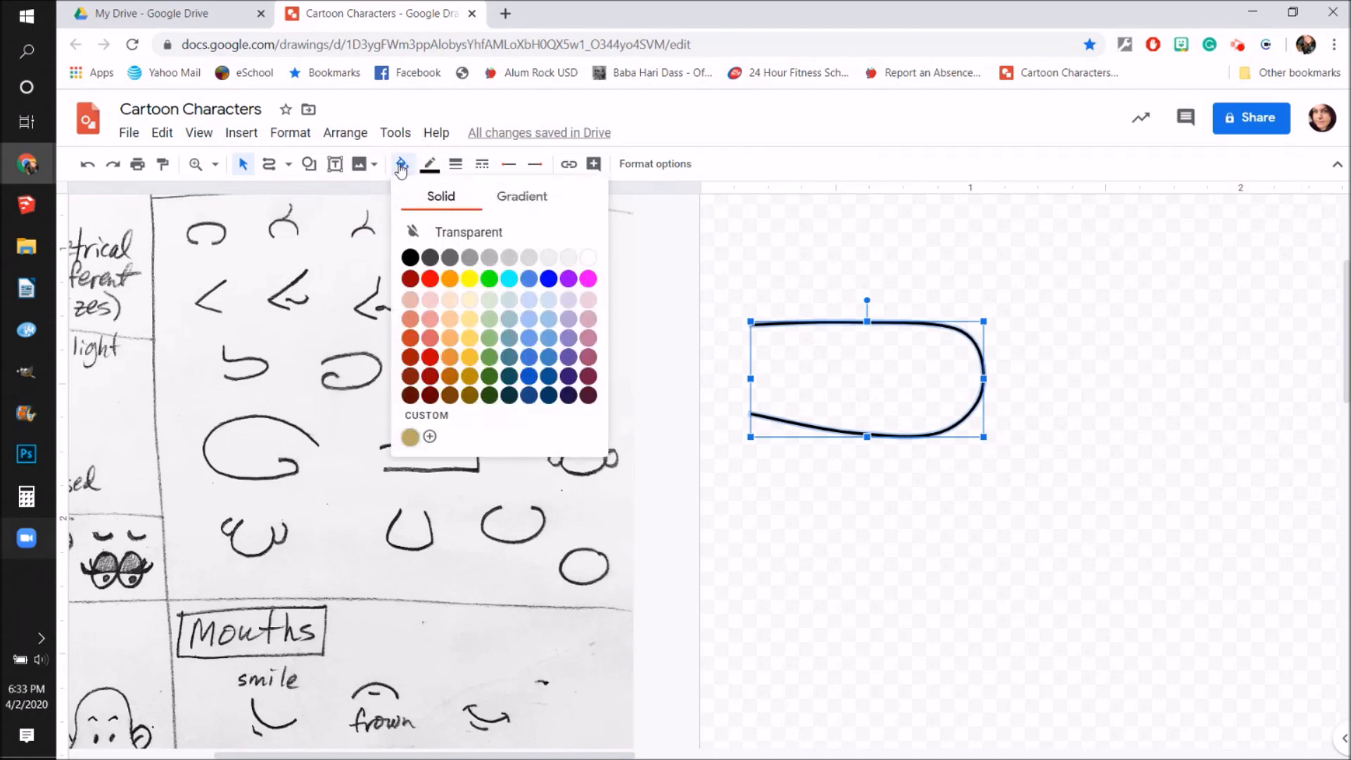
{"action": "left_click", "coordinate": [412, 438]}
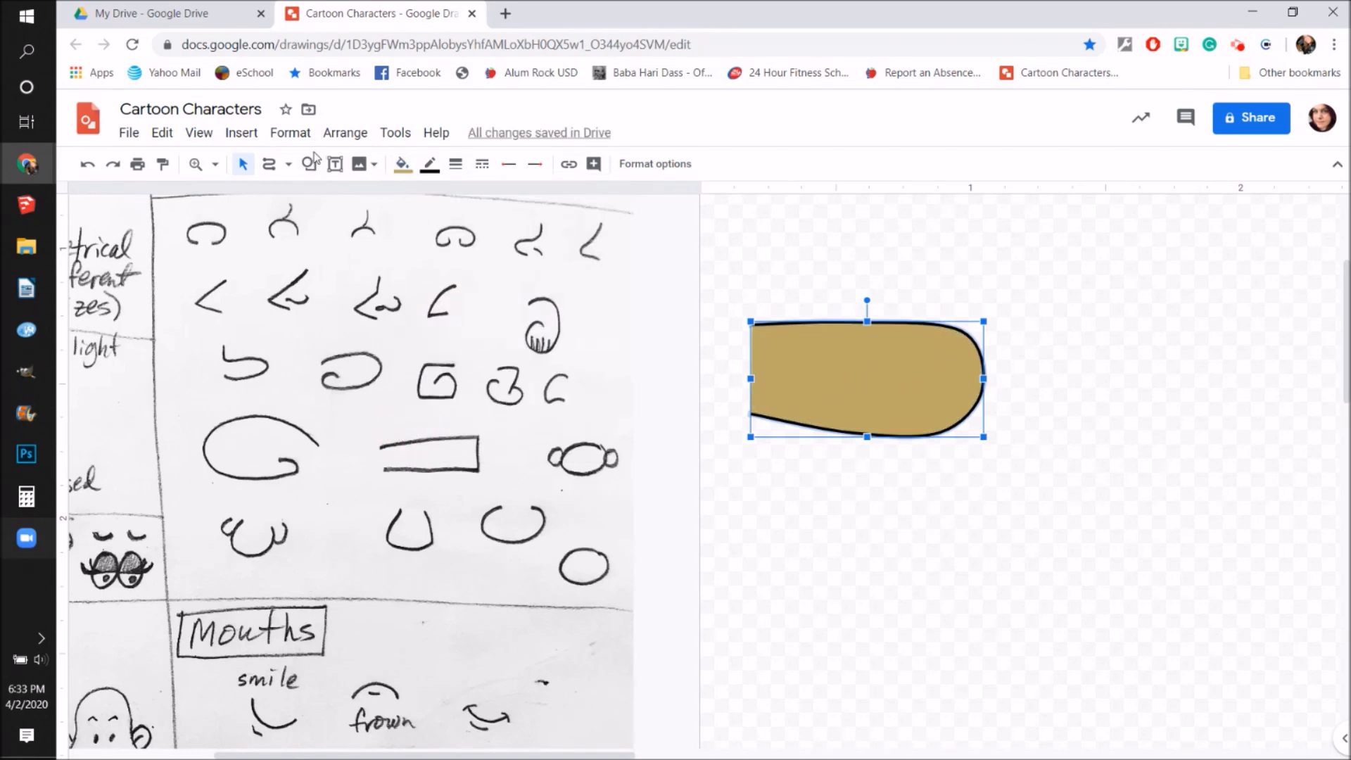
Step: Edit the nose's points: raise the upper middle point, pull the top endpoint up and right, and bring the lower endpoint inward
{"action": "double_click", "coordinate": [805, 350]}
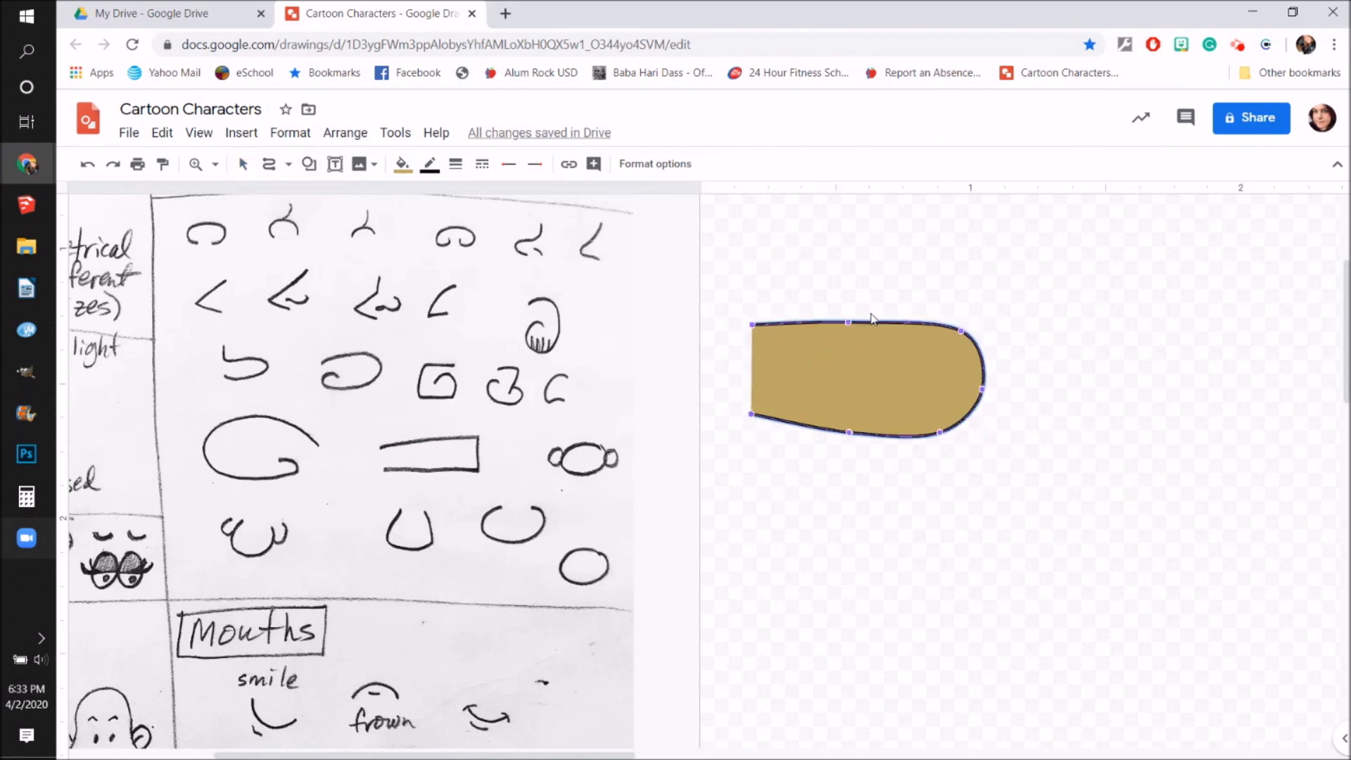
{"action": "left_click_drag", "start_coordinate": [850, 322], "coordinate": [855, 305]}
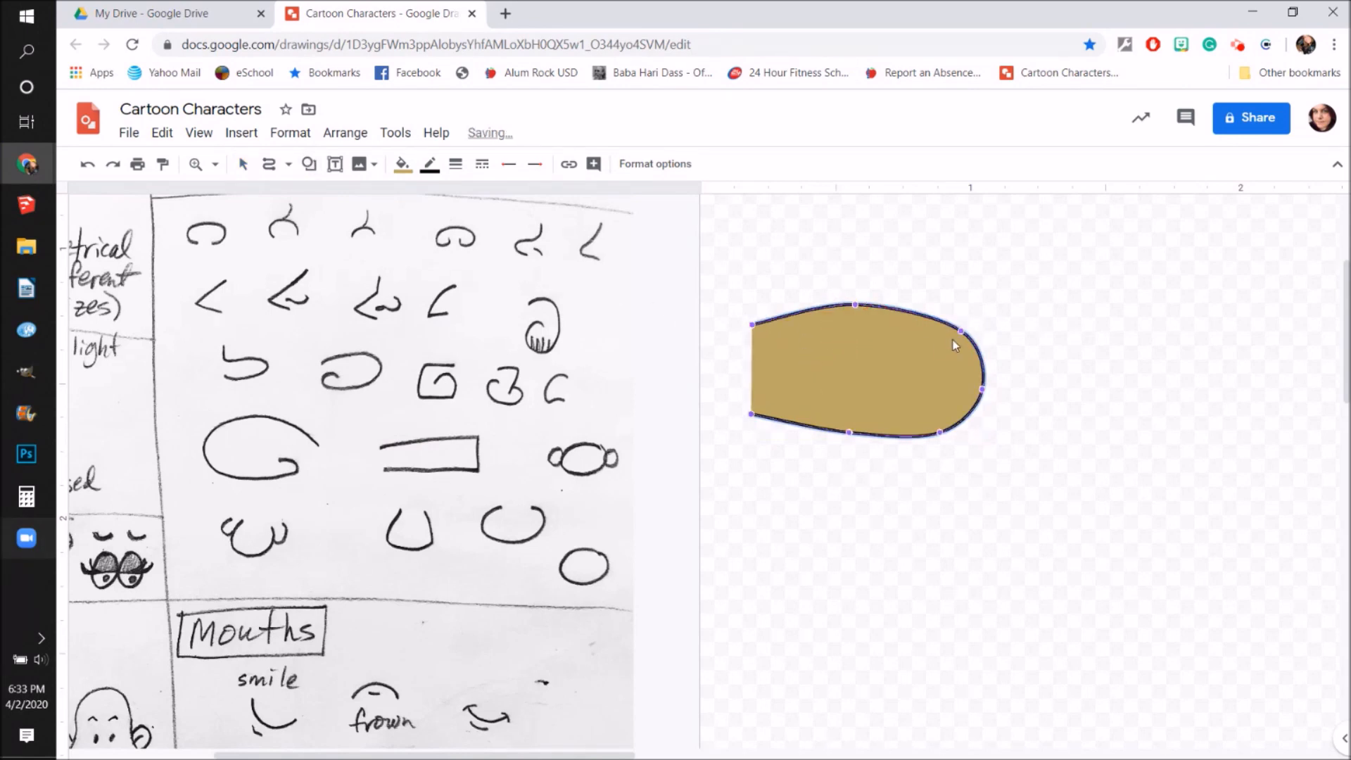
{"action": "left_click", "coordinate": [752, 322]}
{"action": "left_click_drag", "start_coordinate": [752, 322], "coordinate": [813, 251]}
{"action": "left_click_drag", "start_coordinate": [750, 416], "coordinate": [815, 404]}
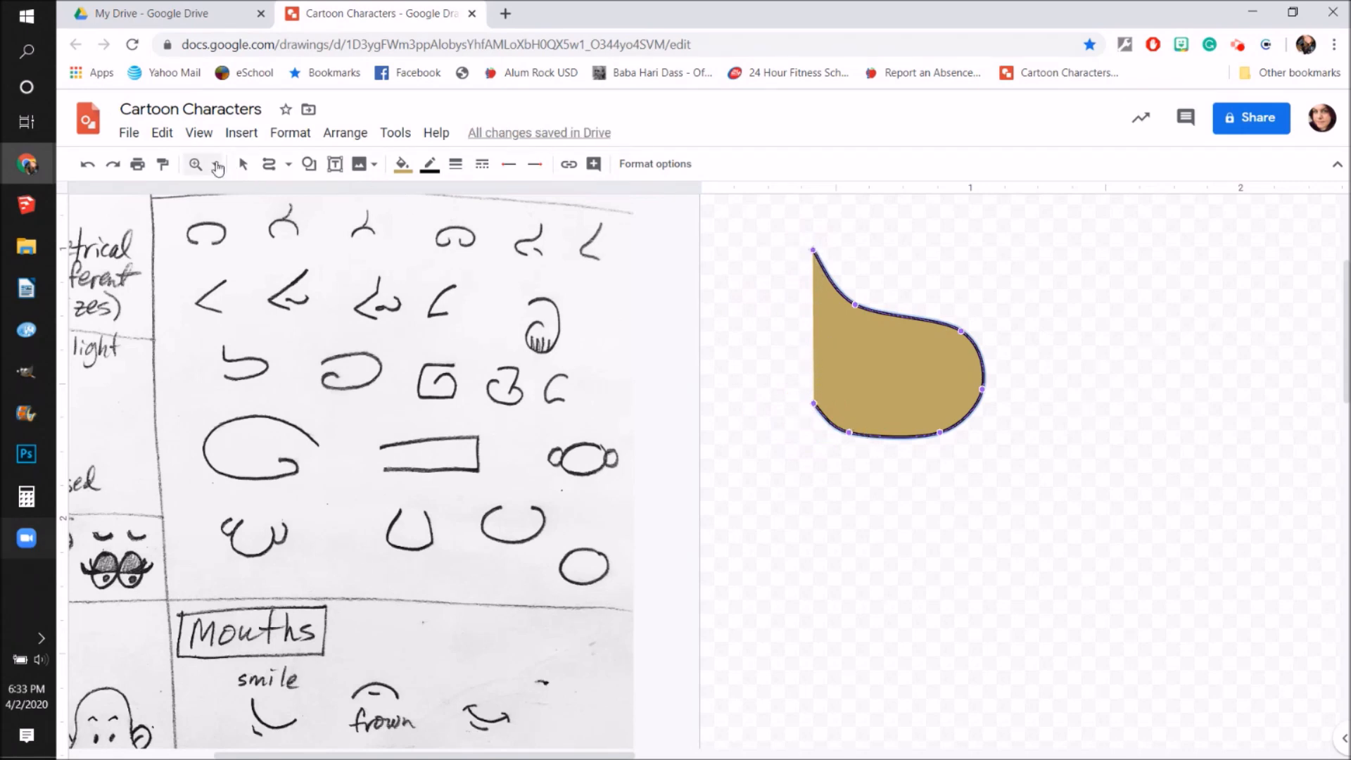
Step: Flip the nose horizontally and move it just left of the head's indentation
{"action": "left_click", "coordinate": [215, 165]}
{"action": "left_click", "coordinate": [236, 202]}
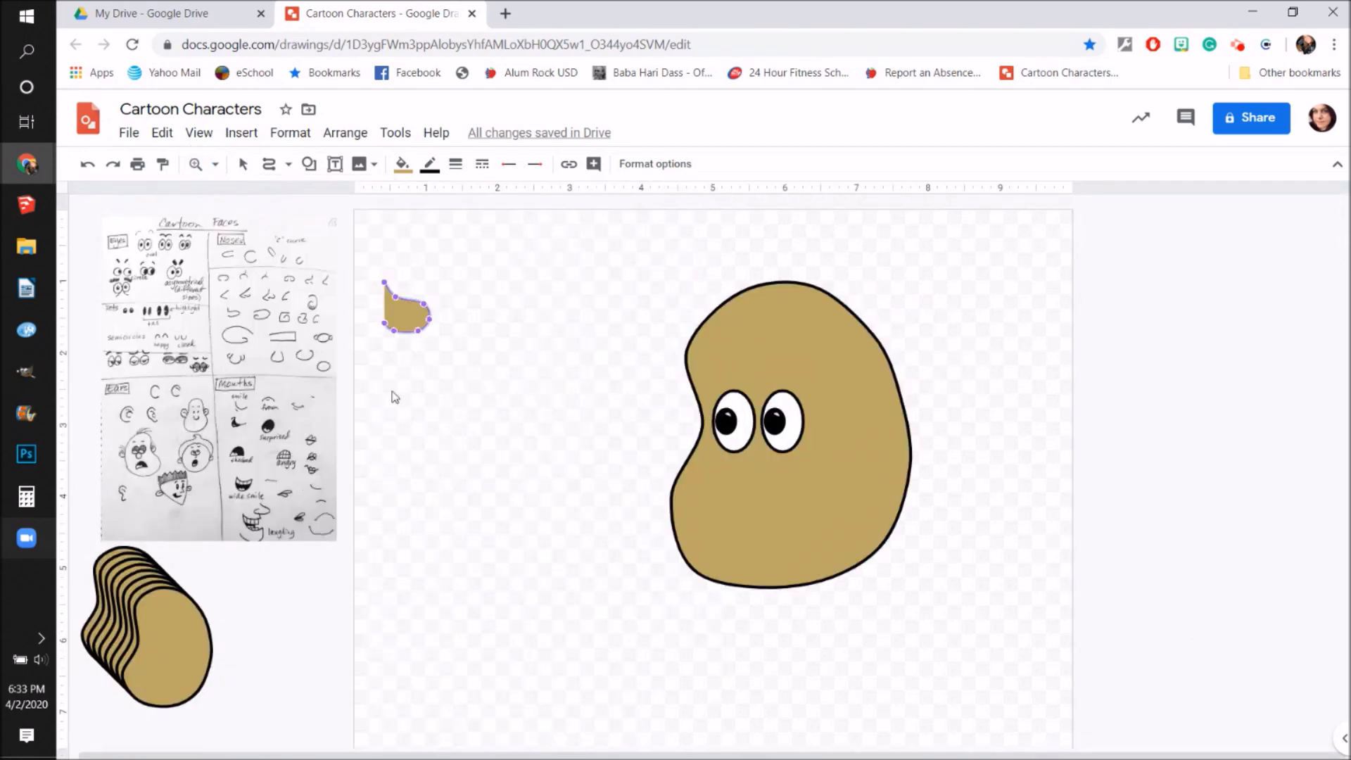
{"action": "left_click", "coordinate": [404, 324]}
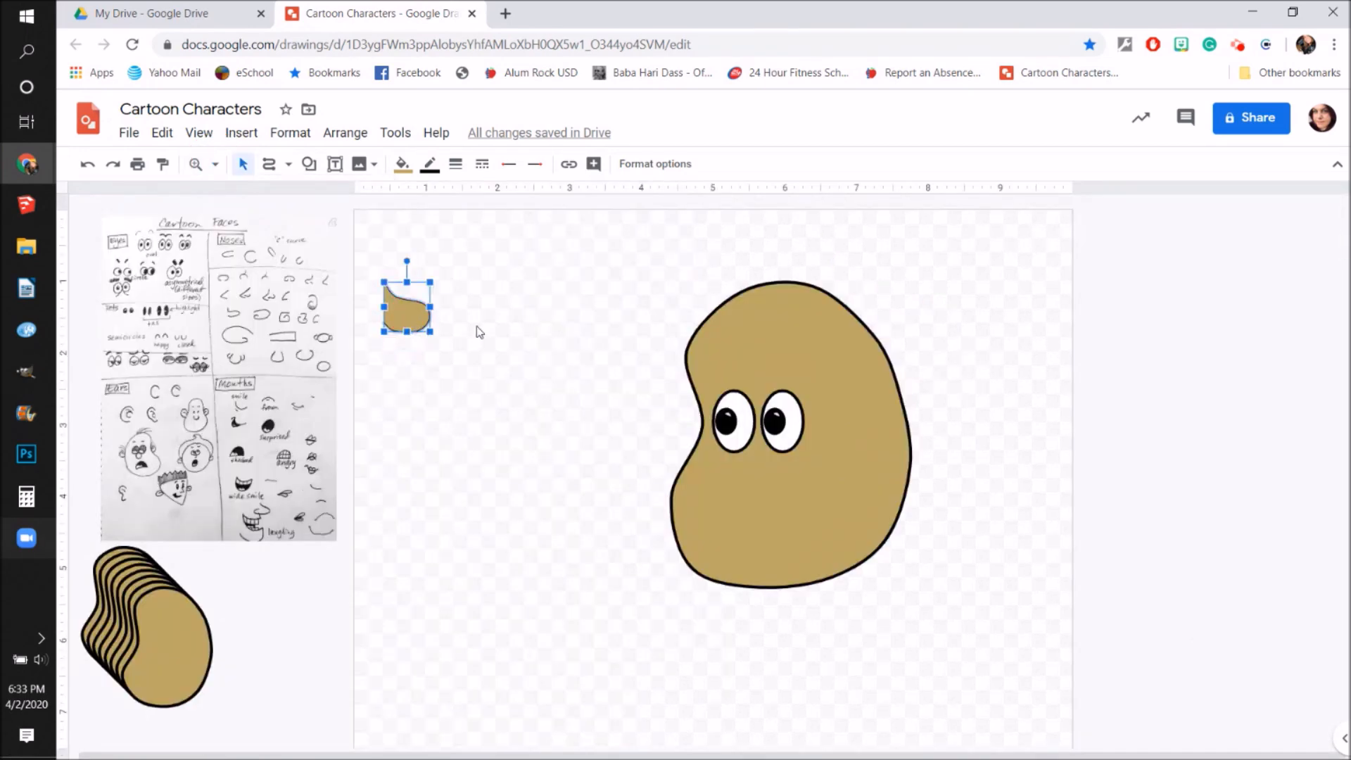
{"action": "left_click", "coordinate": [335, 136]}
{"action": "mouse_move", "coordinate": [373, 308]}
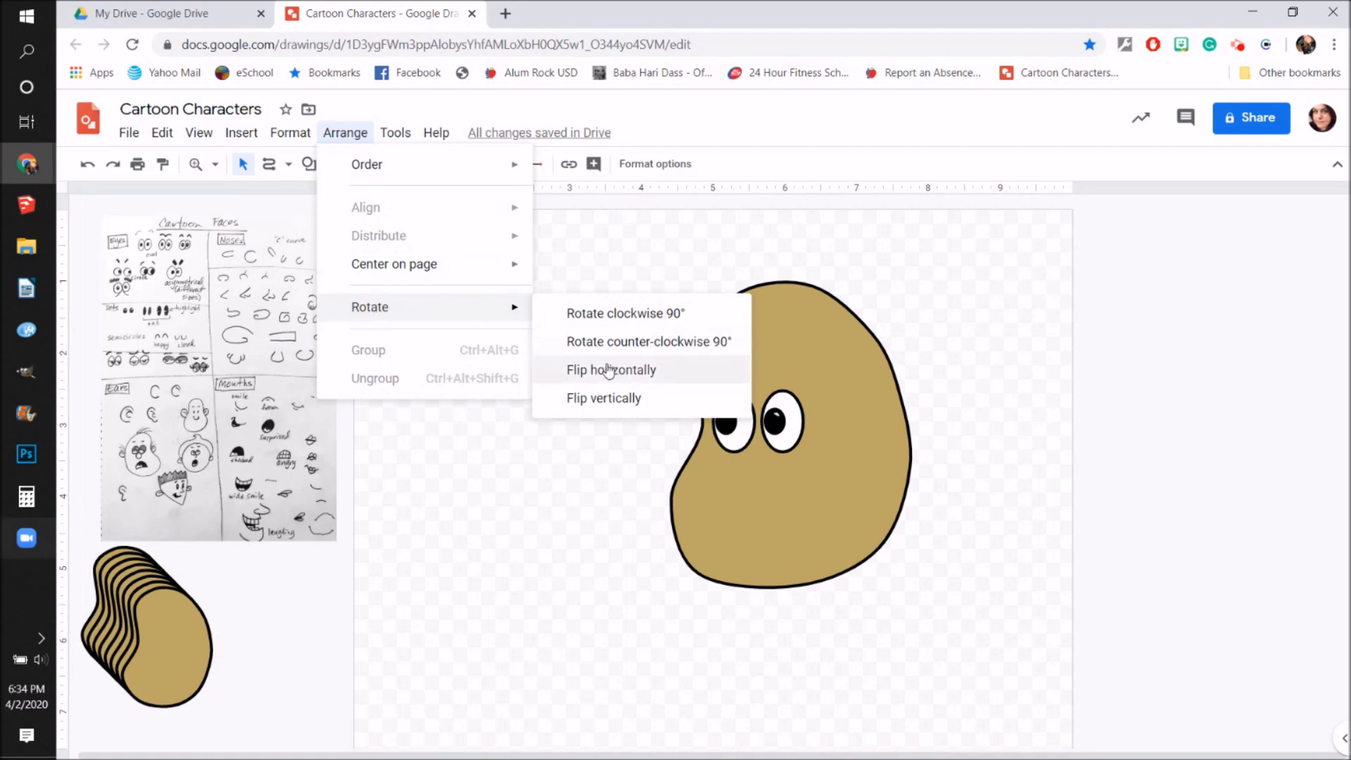
{"action": "left_click", "coordinate": [581, 396]}
{"action": "left_click_drag", "start_coordinate": [418, 322], "coordinate": [663, 436]}
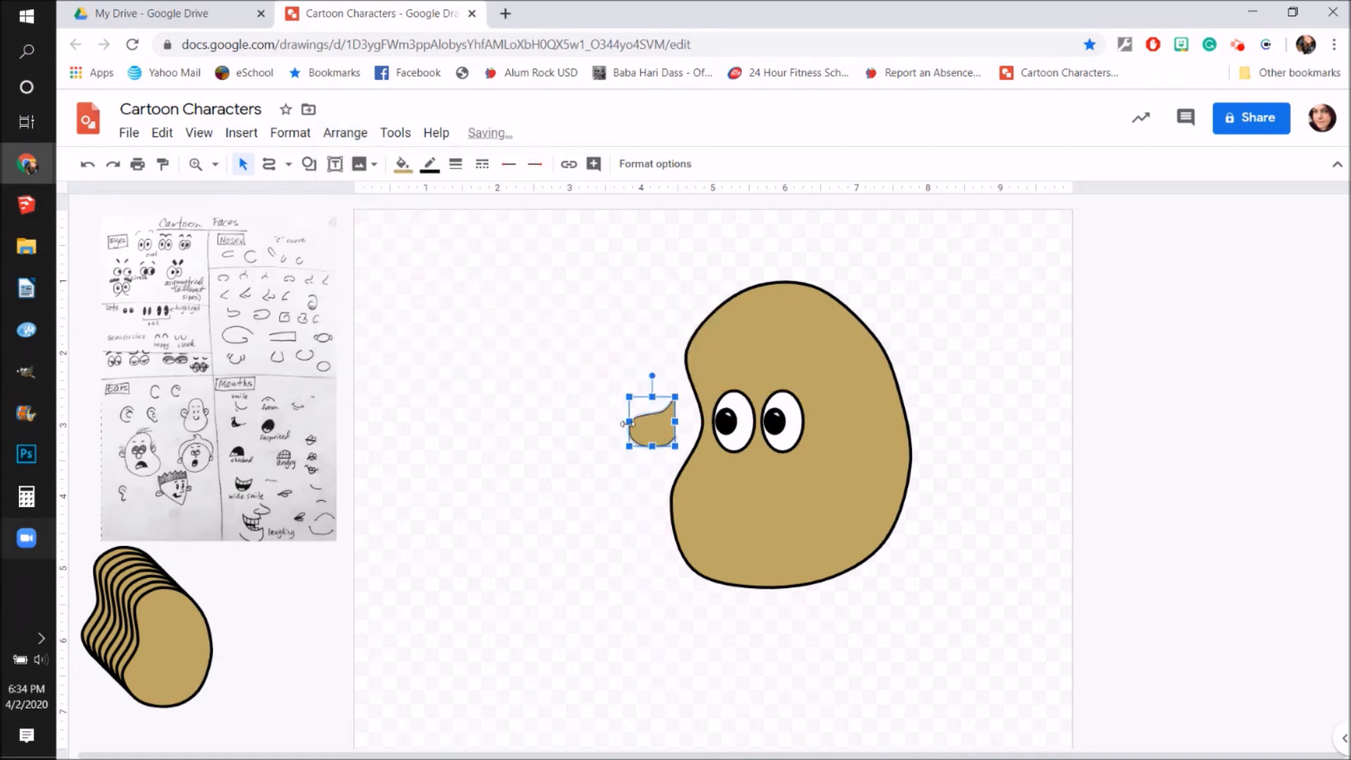
Step: Set the nose's outline weight to 4px, try it below the left eye, and move it back outside the head on the left
{"action": "left_click", "coordinate": [455, 166]}
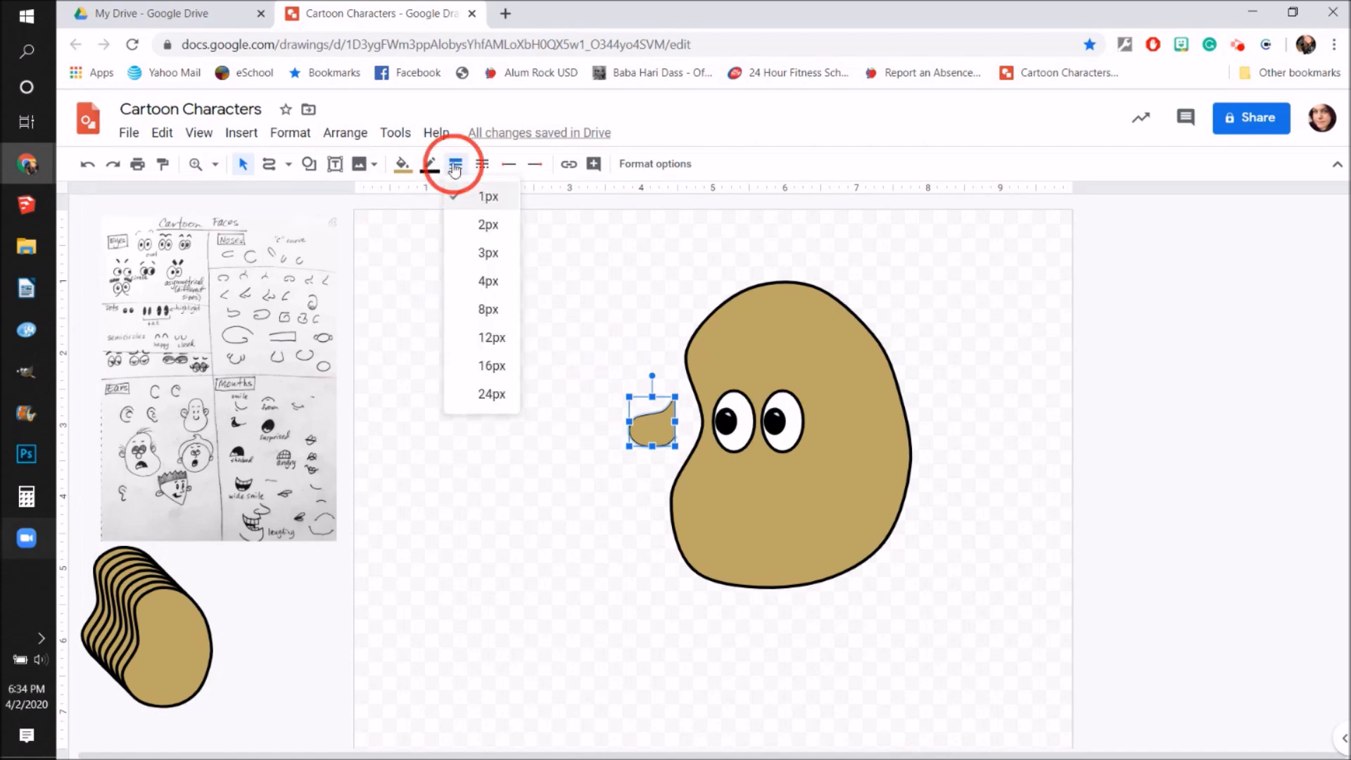
{"action": "left_click", "coordinate": [480, 280]}
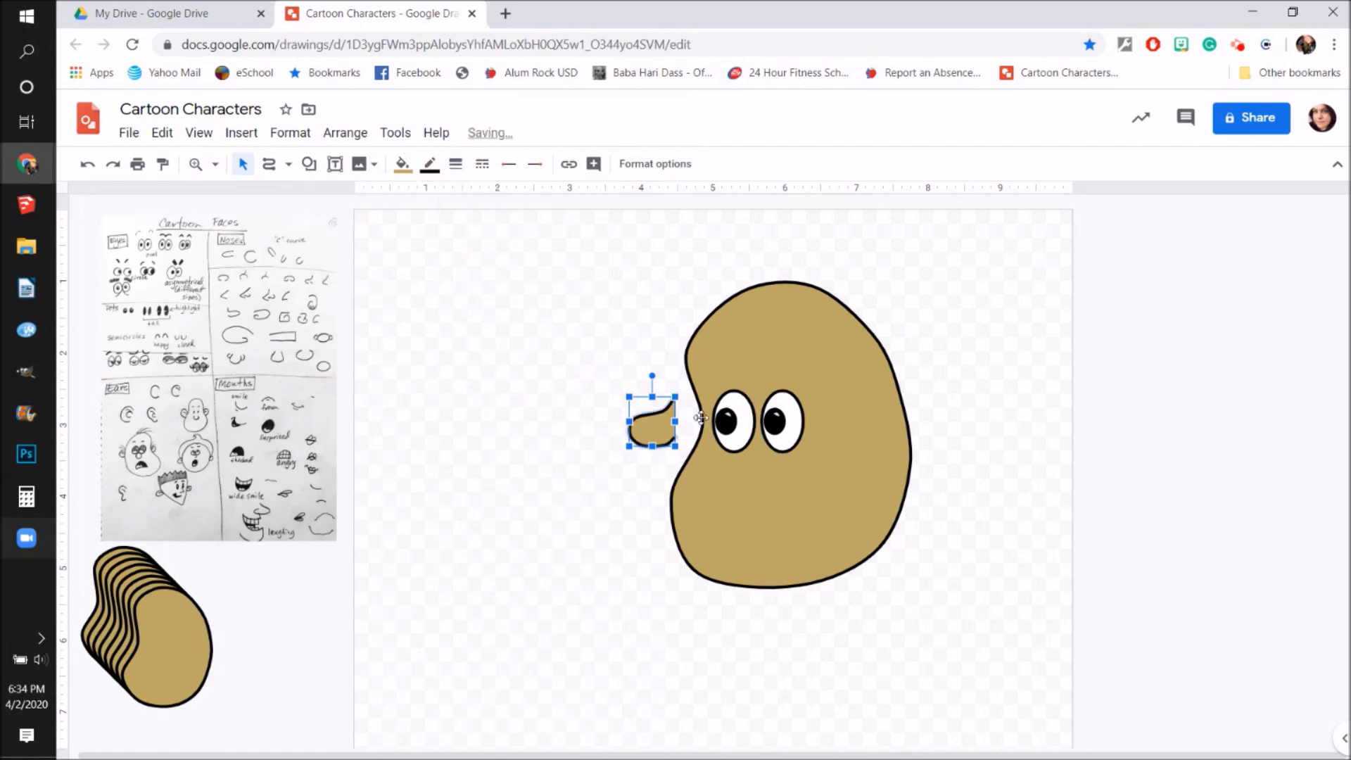
{"action": "left_click_drag", "start_coordinate": [654, 426], "coordinate": [728, 486]}
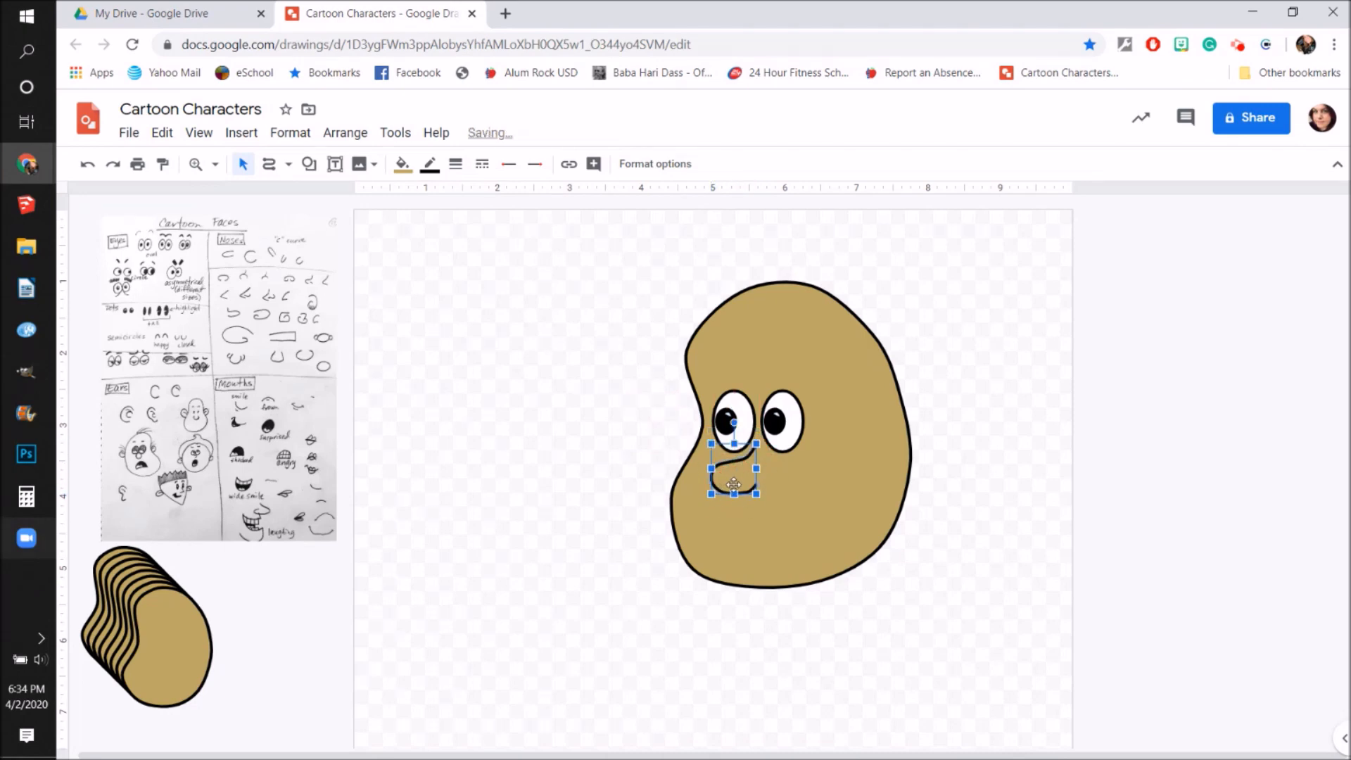
{"action": "left_click_drag", "start_coordinate": [733, 484], "coordinate": [611, 459]}
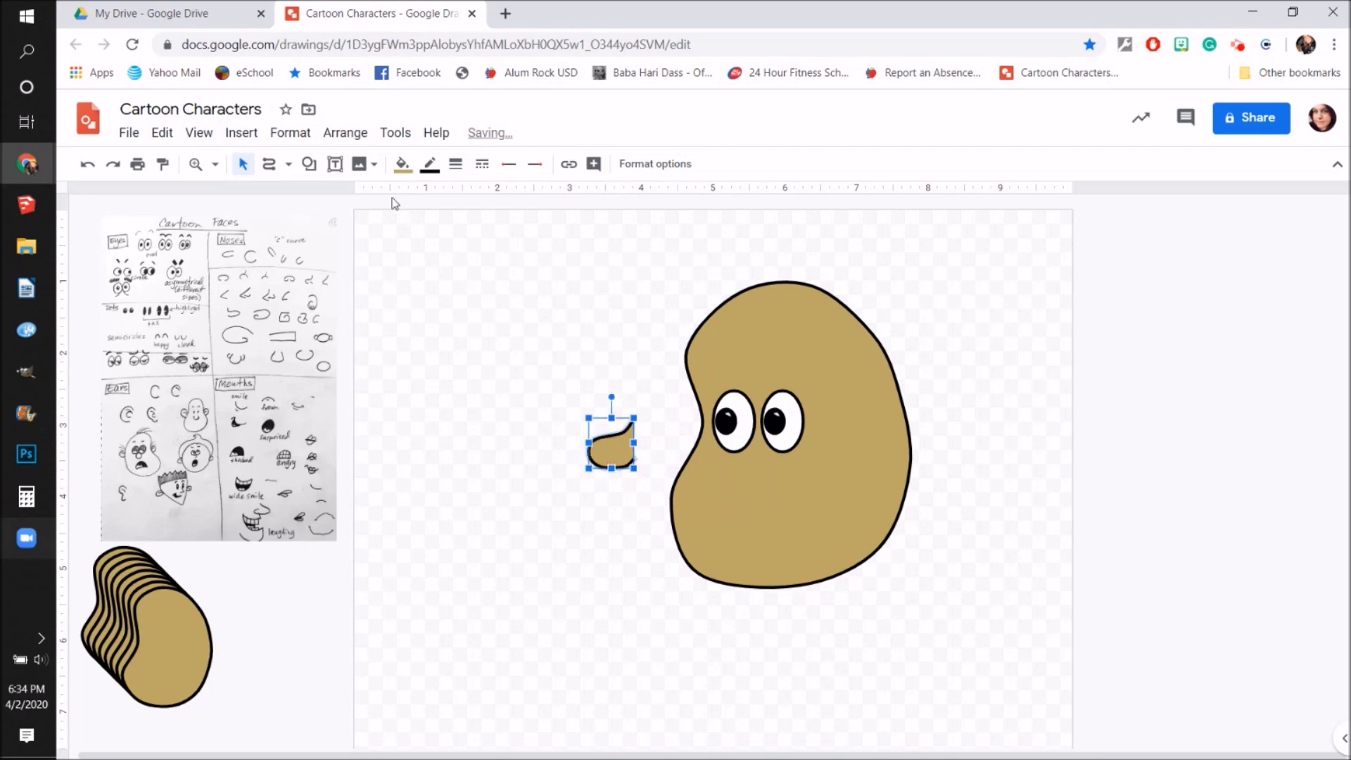
Step: Make the nose's fill transparent and move the nose onto the face, overlapping the lower part of the left eye
{"action": "left_click", "coordinate": [402, 166]}
{"action": "left_click", "coordinate": [424, 231]}
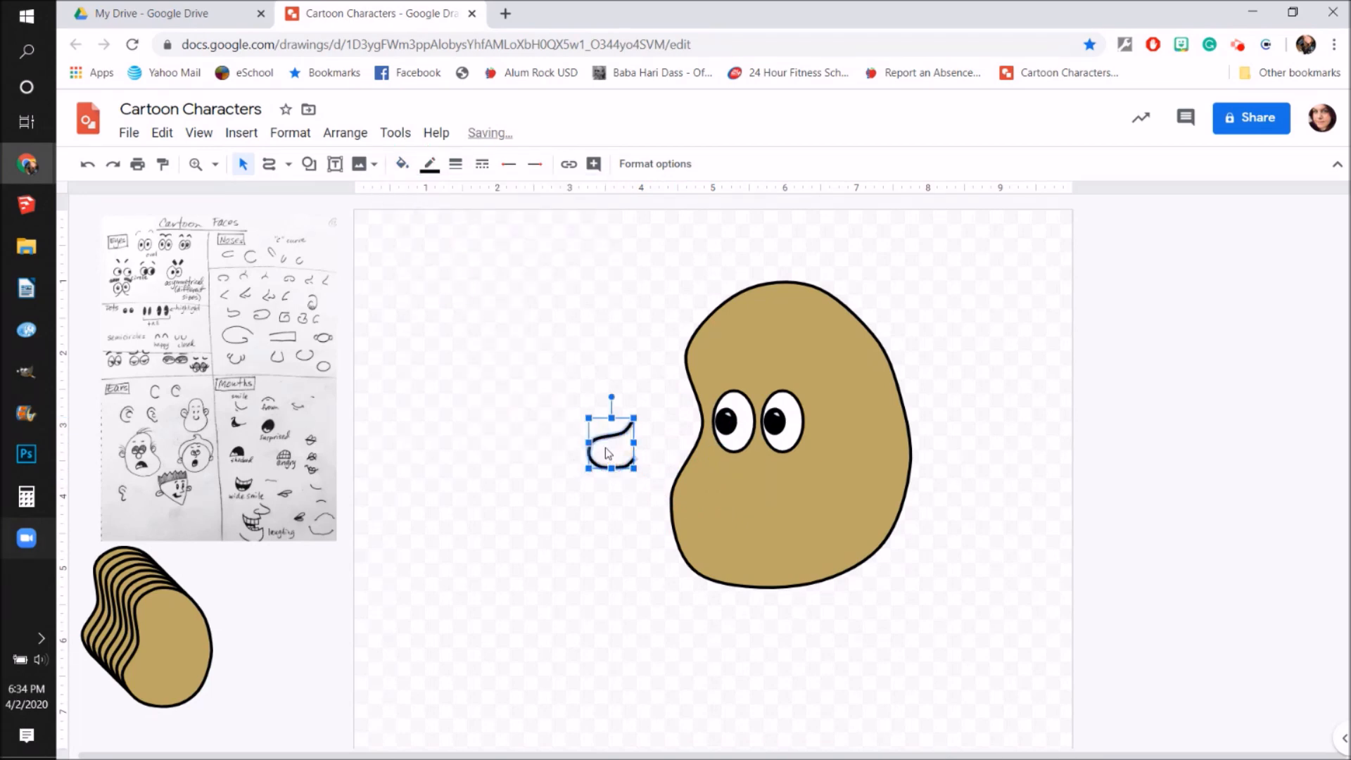
{"action": "left_click_drag", "start_coordinate": [590, 448], "coordinate": [763, 510]}
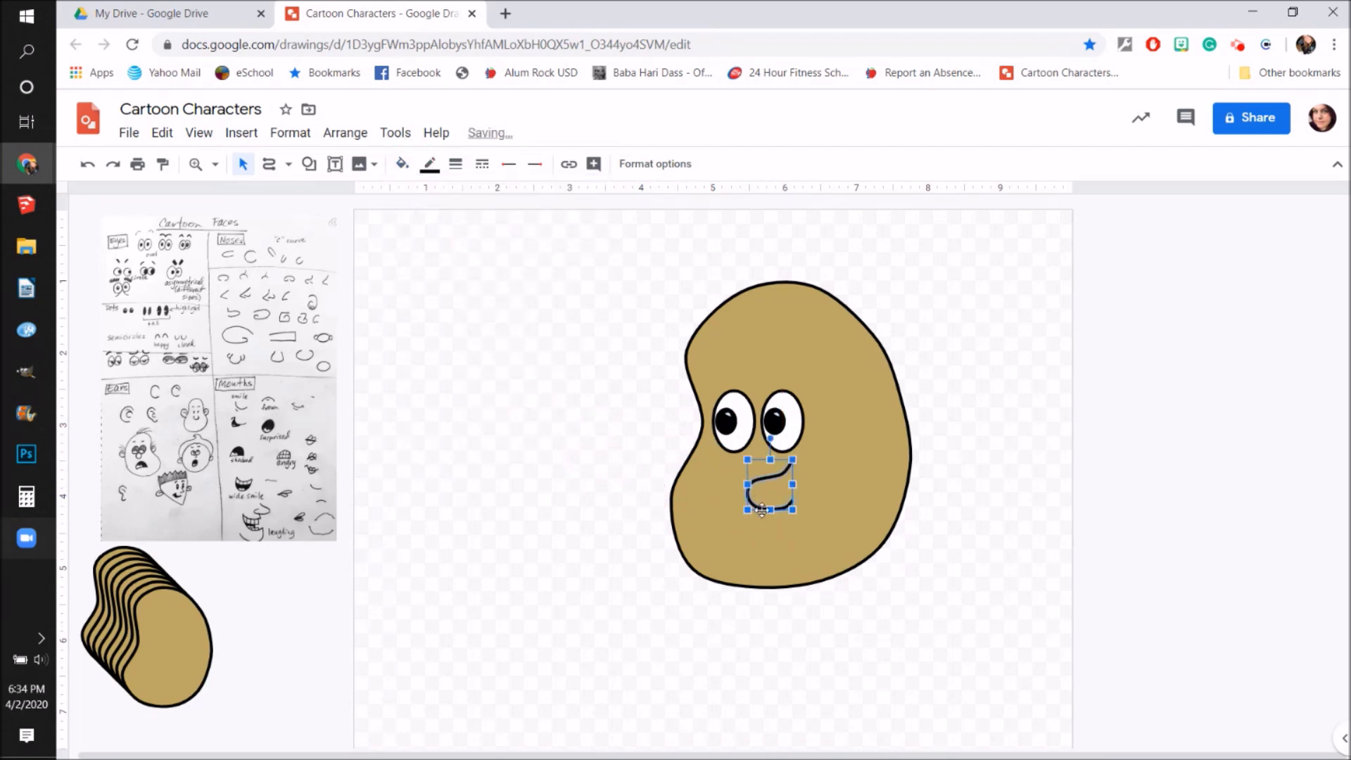
{"action": "left_click_drag", "start_coordinate": [749, 495], "coordinate": [716, 458]}
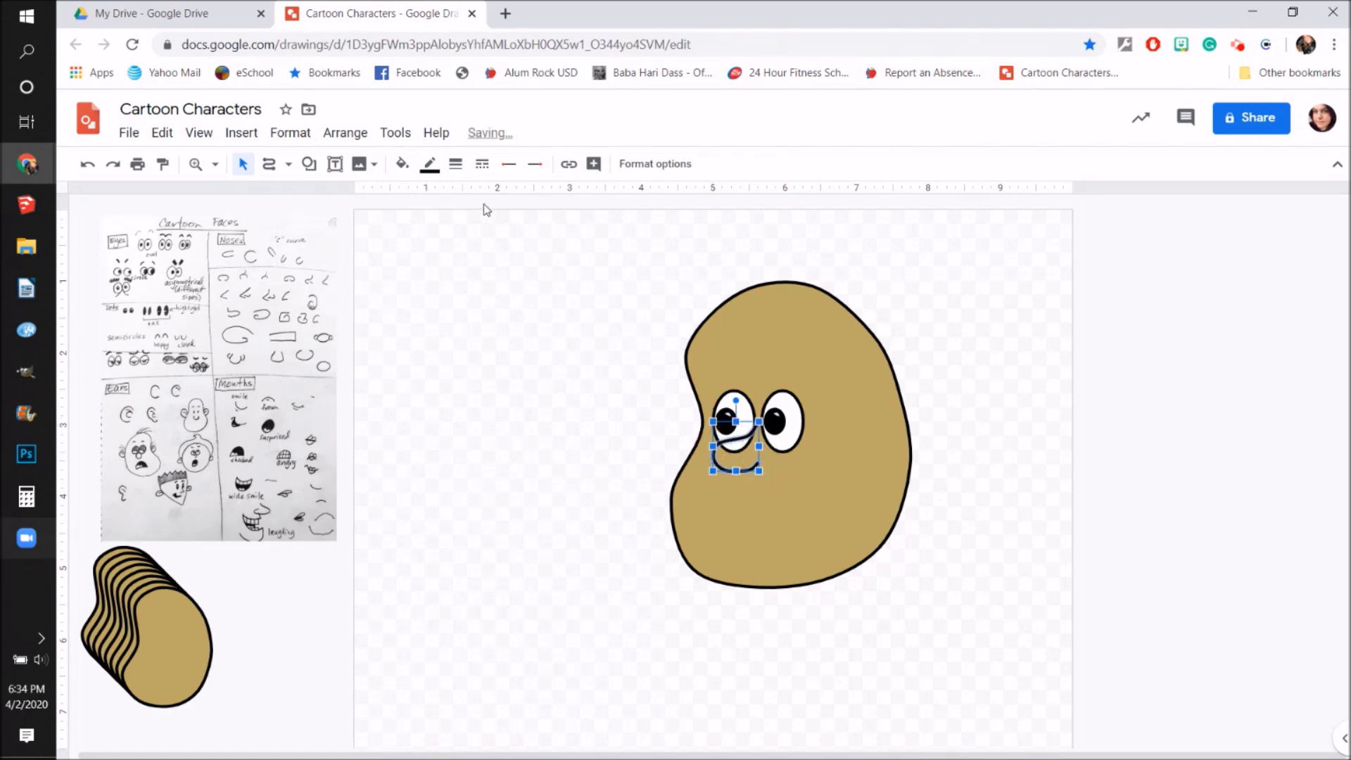
Step: Fill the nose with the custom tan and deselect it
{"action": "left_click", "coordinate": [402, 164]}
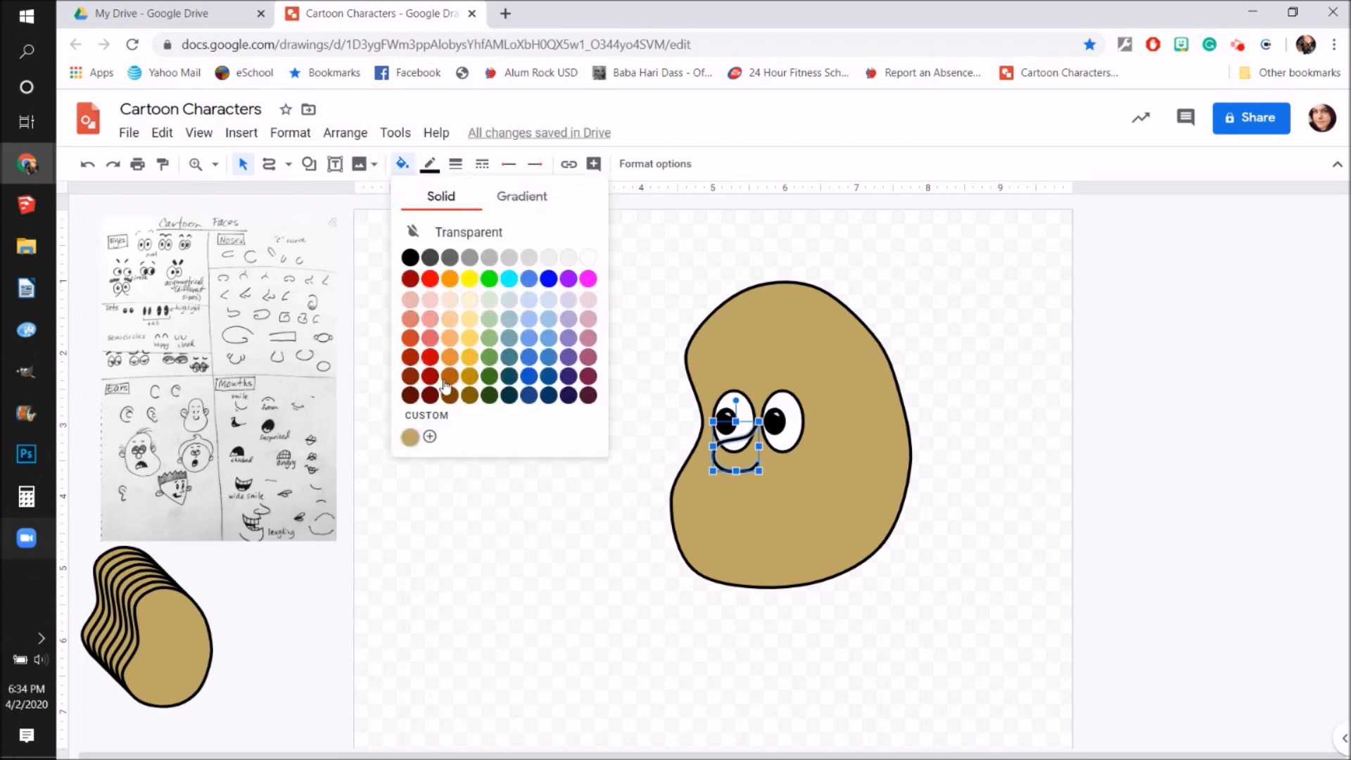
{"action": "left_click", "coordinate": [411, 439]}
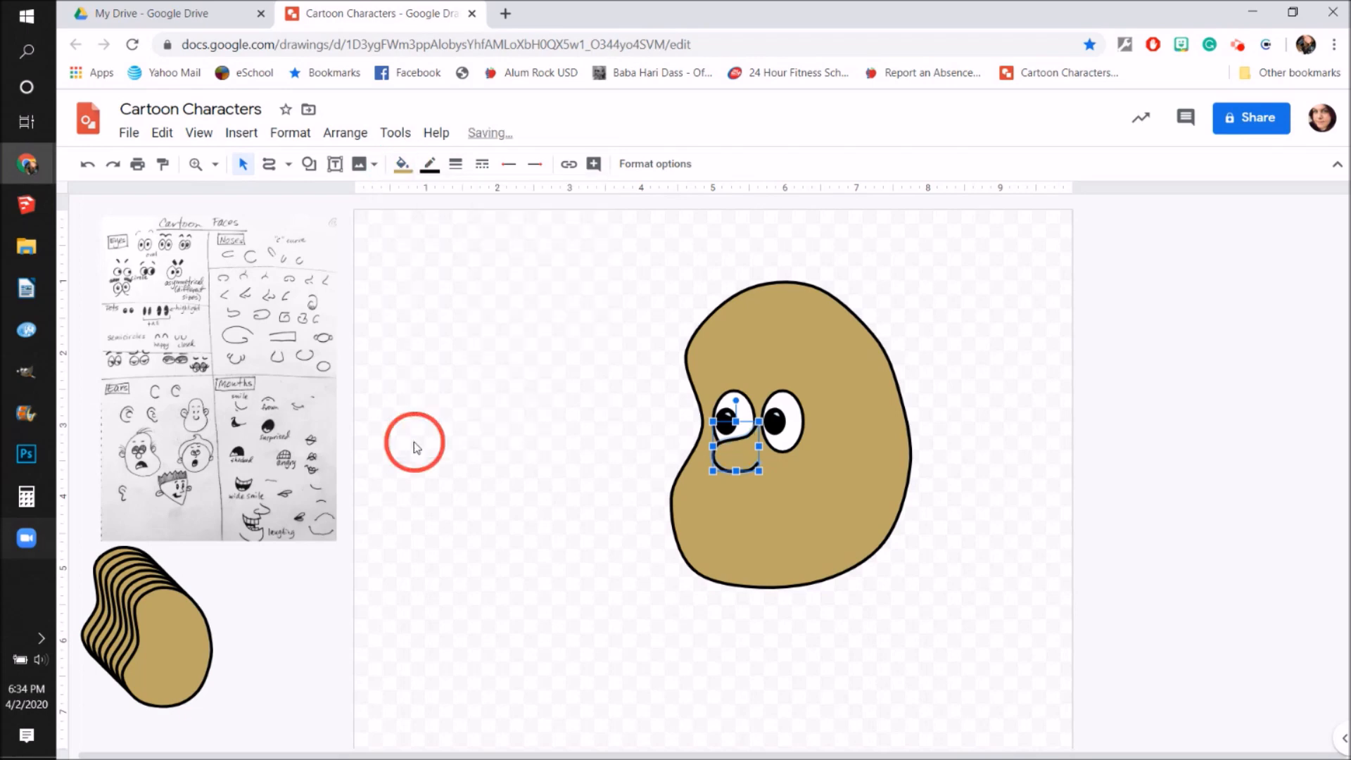
{"action": "left_click", "coordinate": [540, 407]}
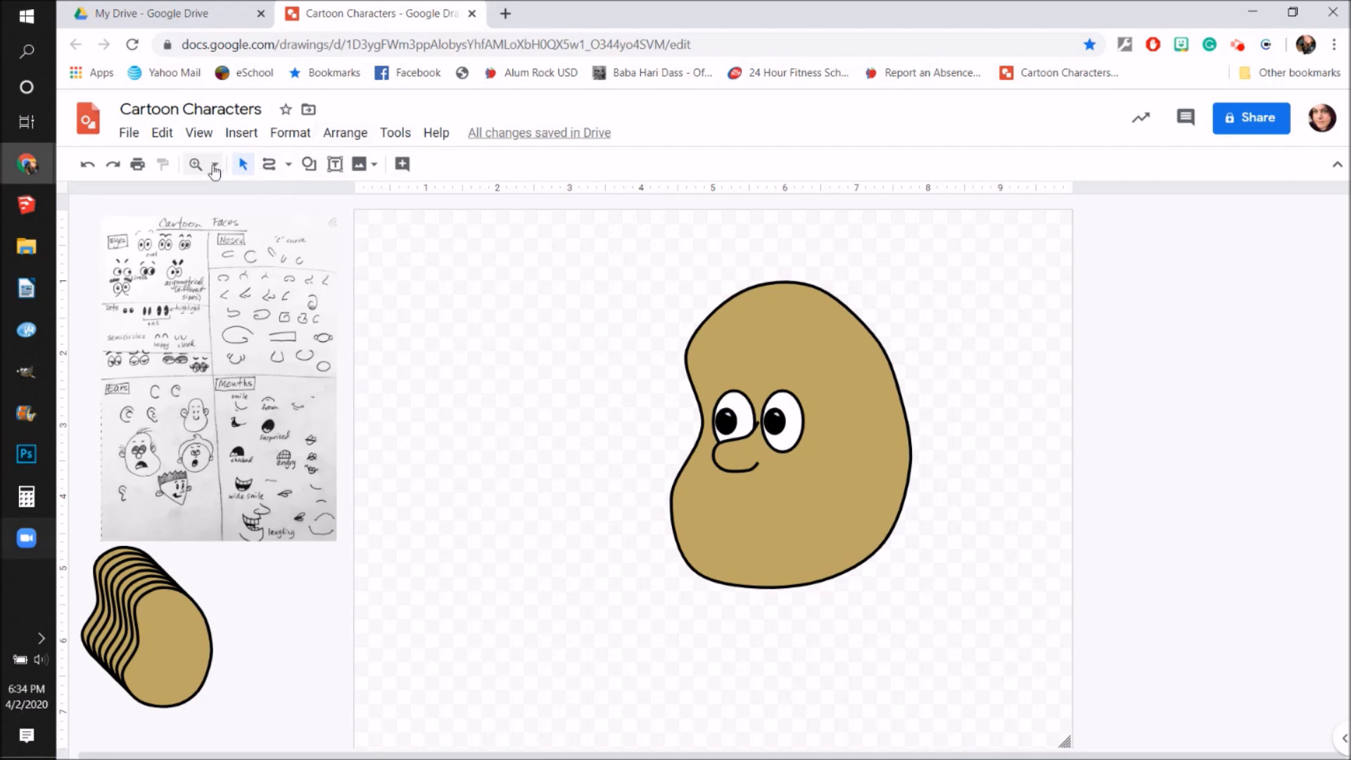
Step: Check the Mouths section of the reference sketch, and draw a small upright oval mouth low on the face, right of the nose
{"action": "left_click", "coordinate": [215, 165]}
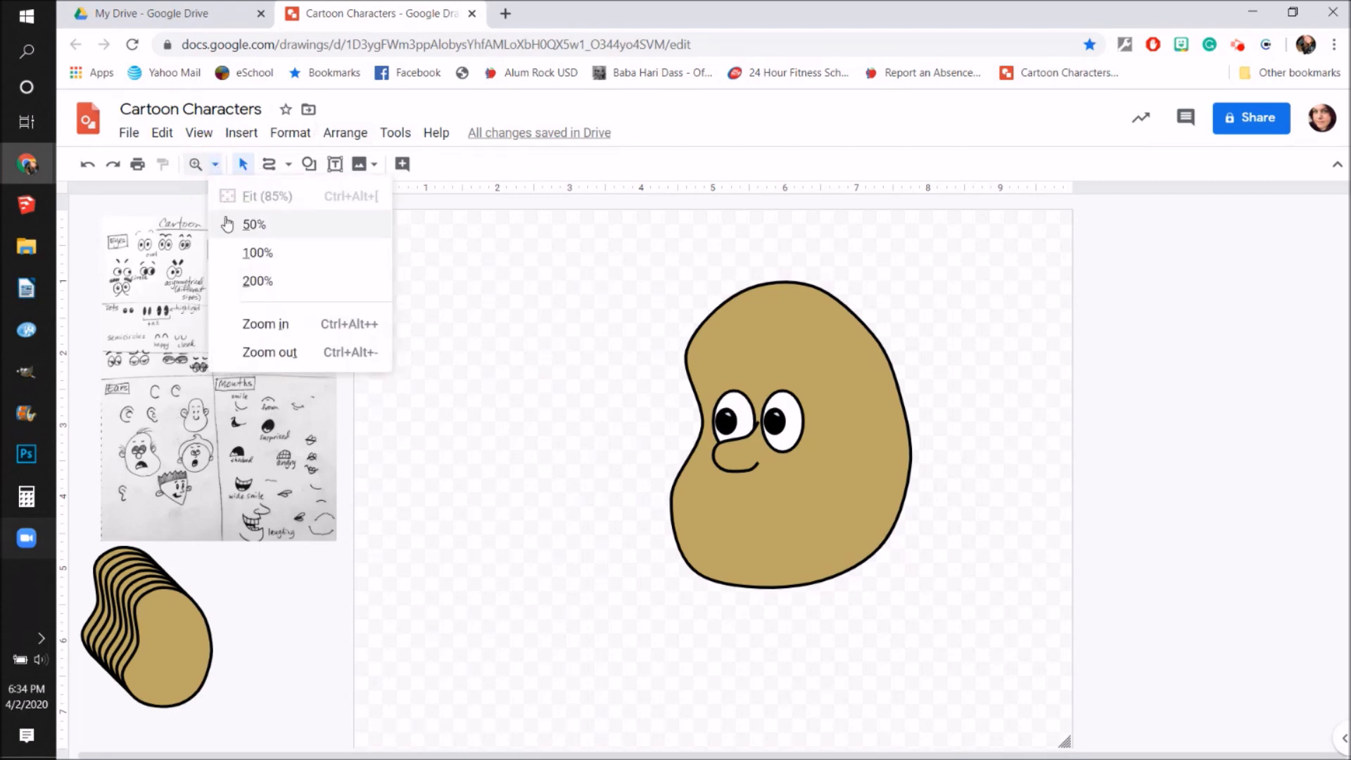
{"action": "left_click", "coordinate": [425, 223]}
{"action": "left_click", "coordinate": [196, 164]}
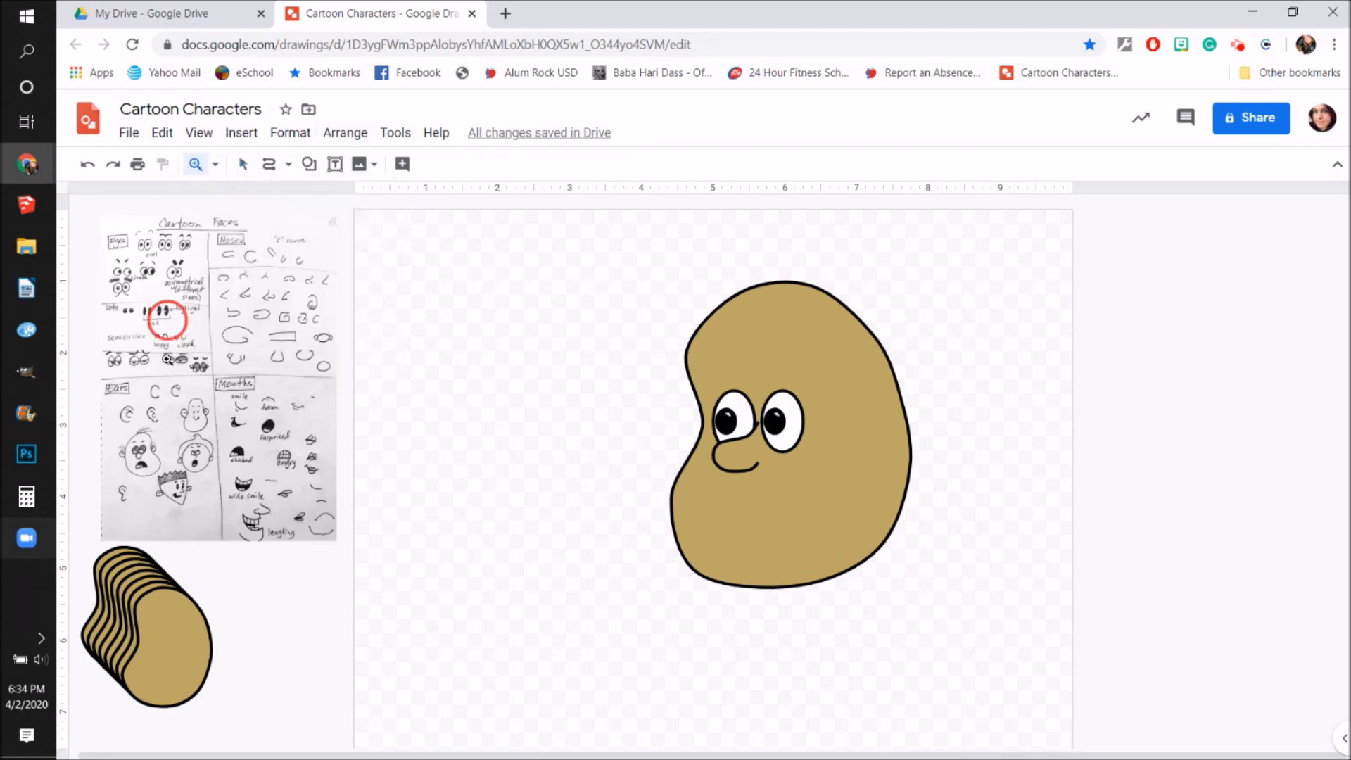
{"action": "left_click_drag", "start_coordinate": [211, 371], "coordinate": [340, 539]}
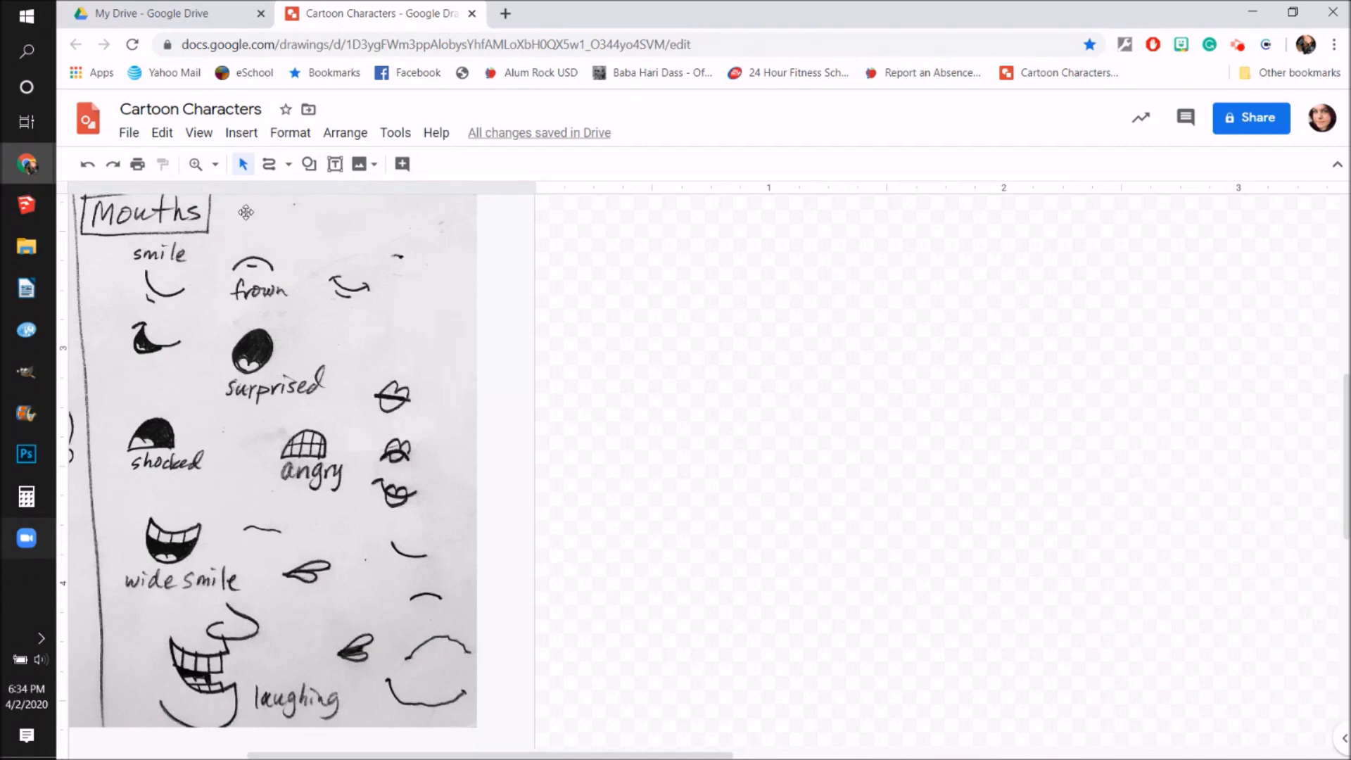
{"action": "left_click", "coordinate": [215, 165]}
{"action": "left_click", "coordinate": [229, 200]}
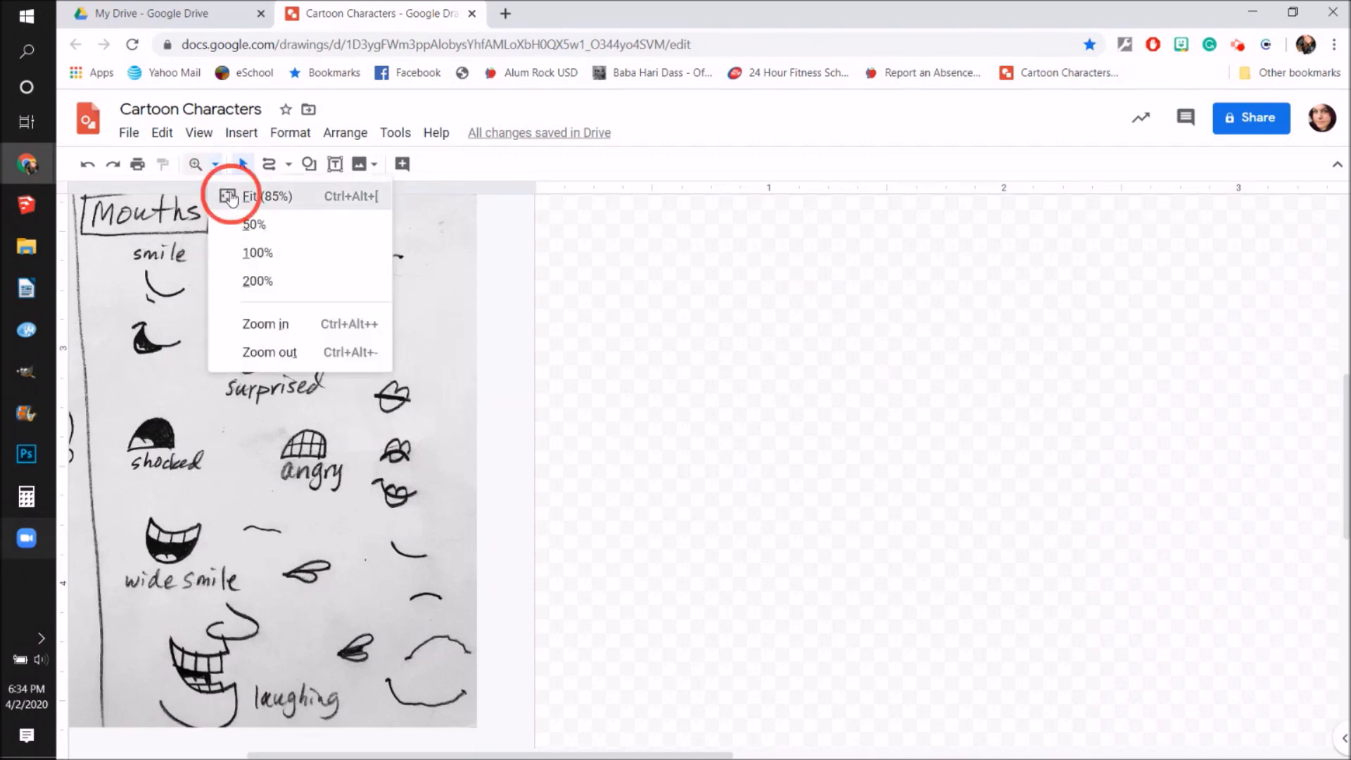
{"action": "left_click", "coordinate": [309, 164]}
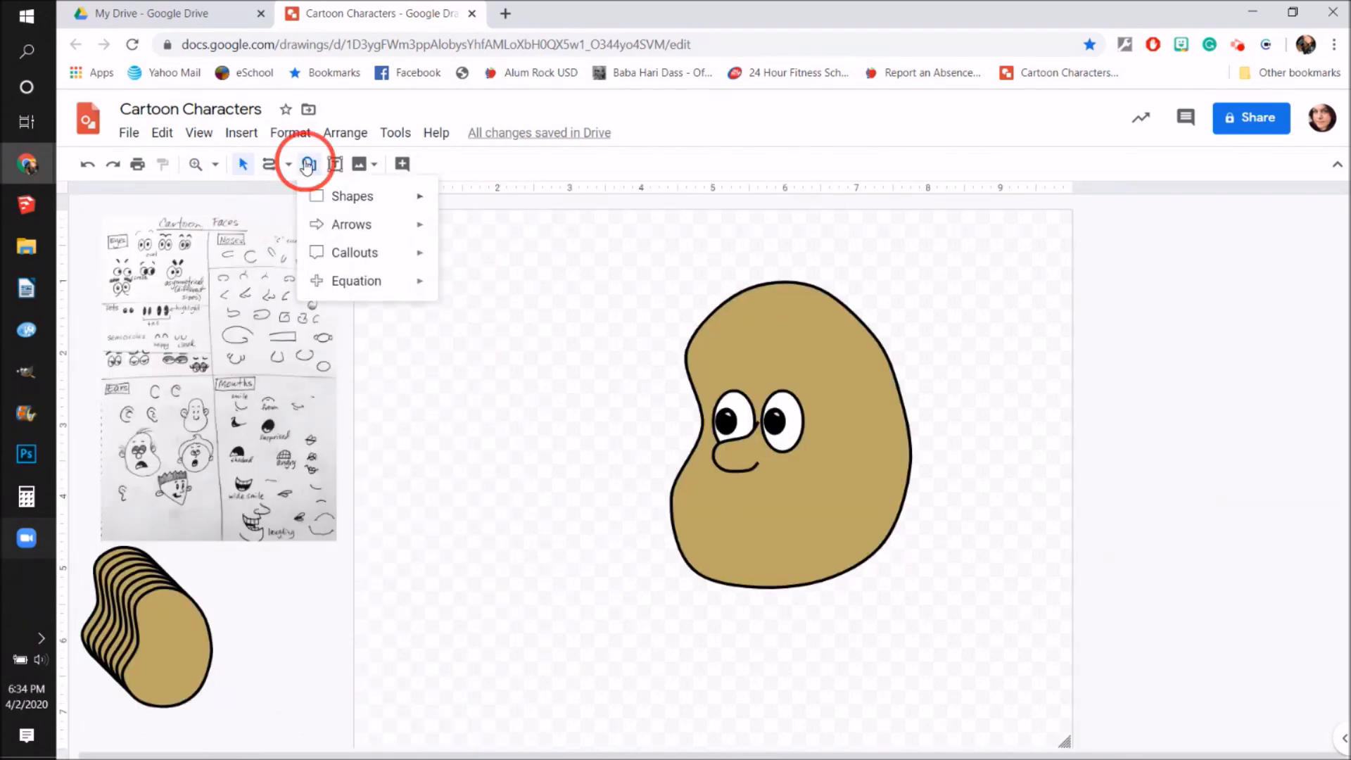
{"action": "mouse_move", "coordinate": [421, 196]}
{"action": "left_click", "coordinate": [451, 239]}
{"action": "left_click_drag", "start_coordinate": [770, 484], "coordinate": [803, 527]}
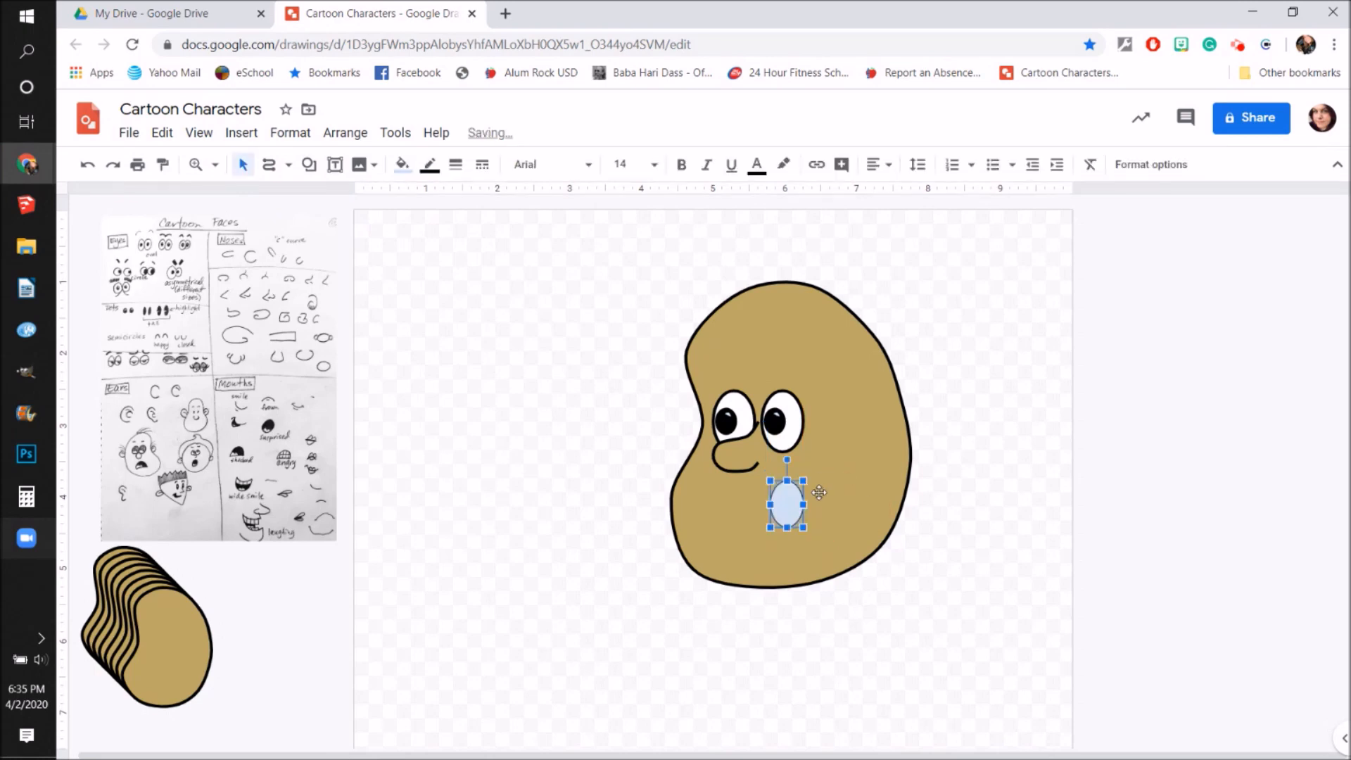
Step: Make the oval mouth's border transparent and fill it with black
{"action": "left_click", "coordinate": [430, 166]}
{"action": "left_click", "coordinate": [451, 199]}
{"action": "left_click", "coordinate": [406, 168]}
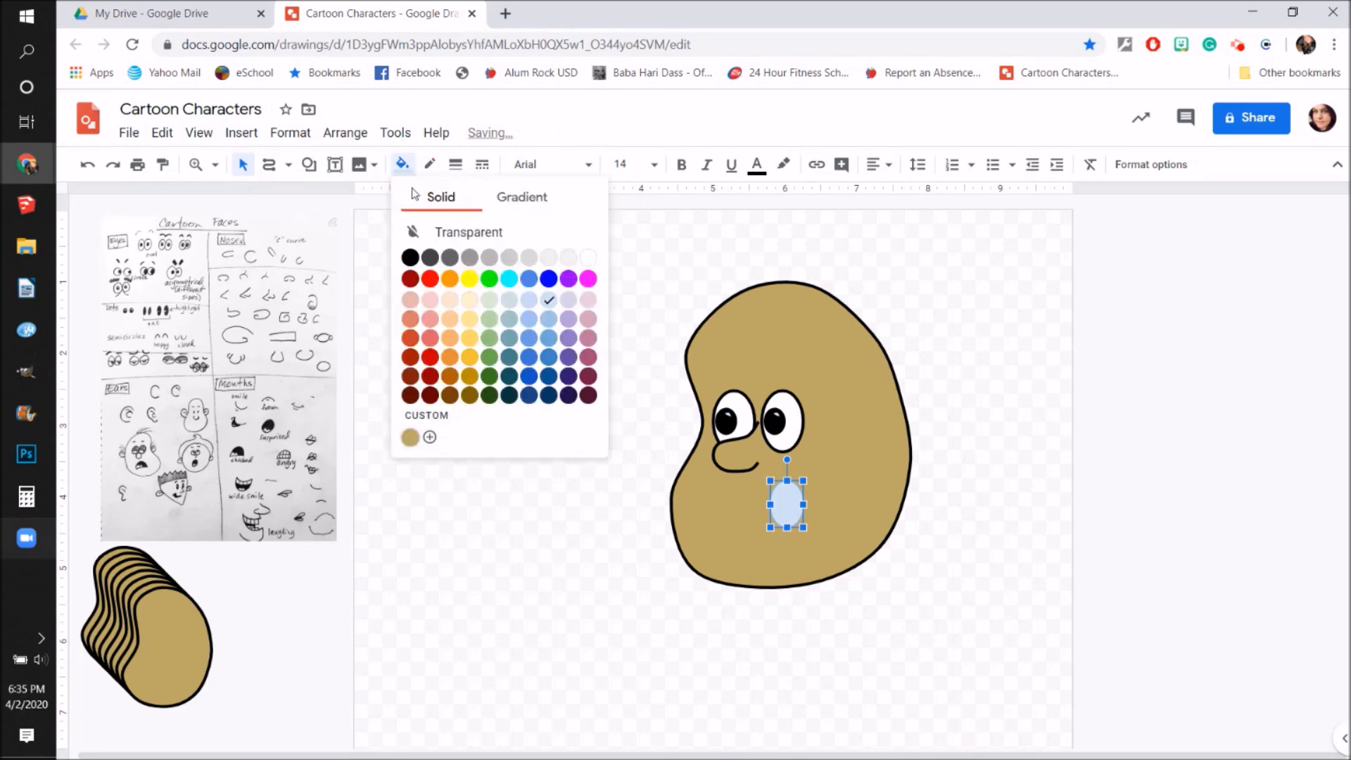
{"action": "left_click", "coordinate": [410, 257]}
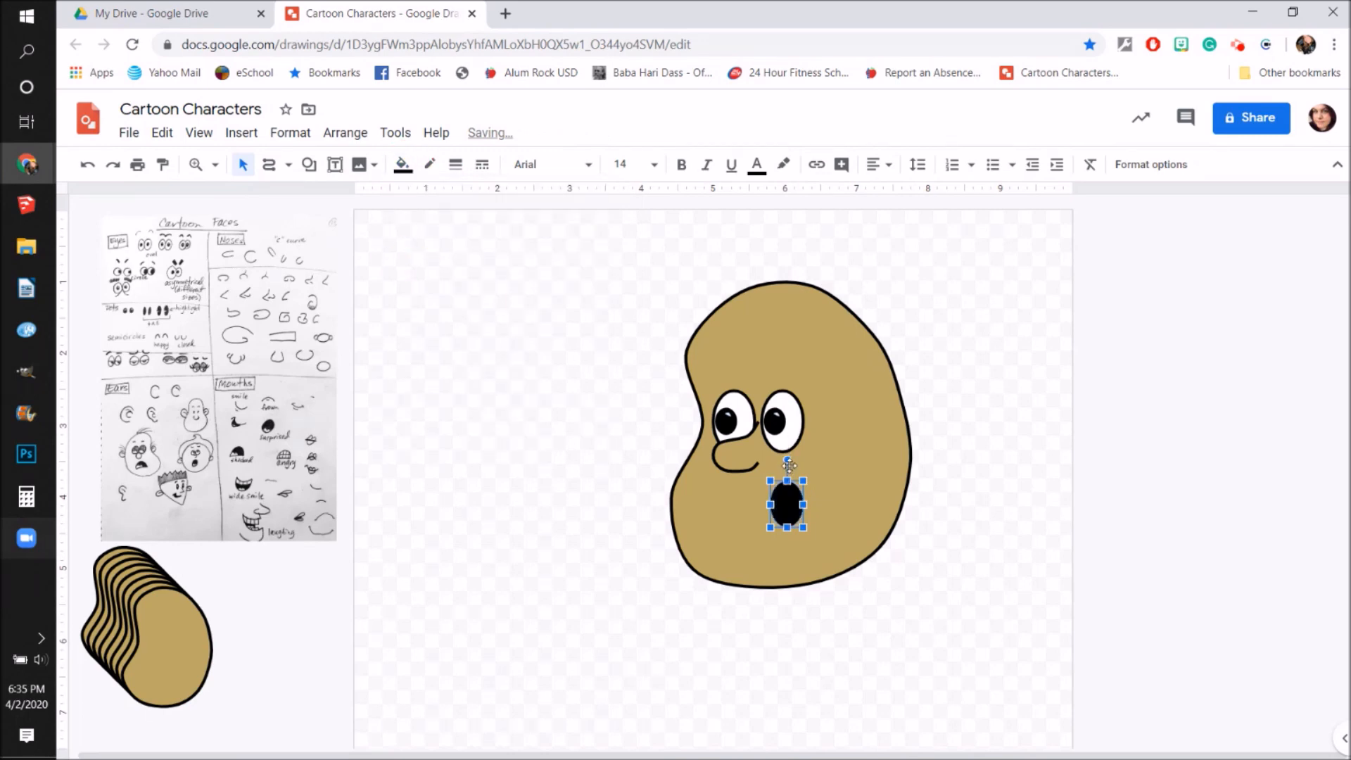
Step: Tilt the mouth slightly counterclockwise, try it outside the head on the left, and place it back low on the face
{"action": "left_click_drag", "start_coordinate": [786, 462], "coordinate": [804, 536]}
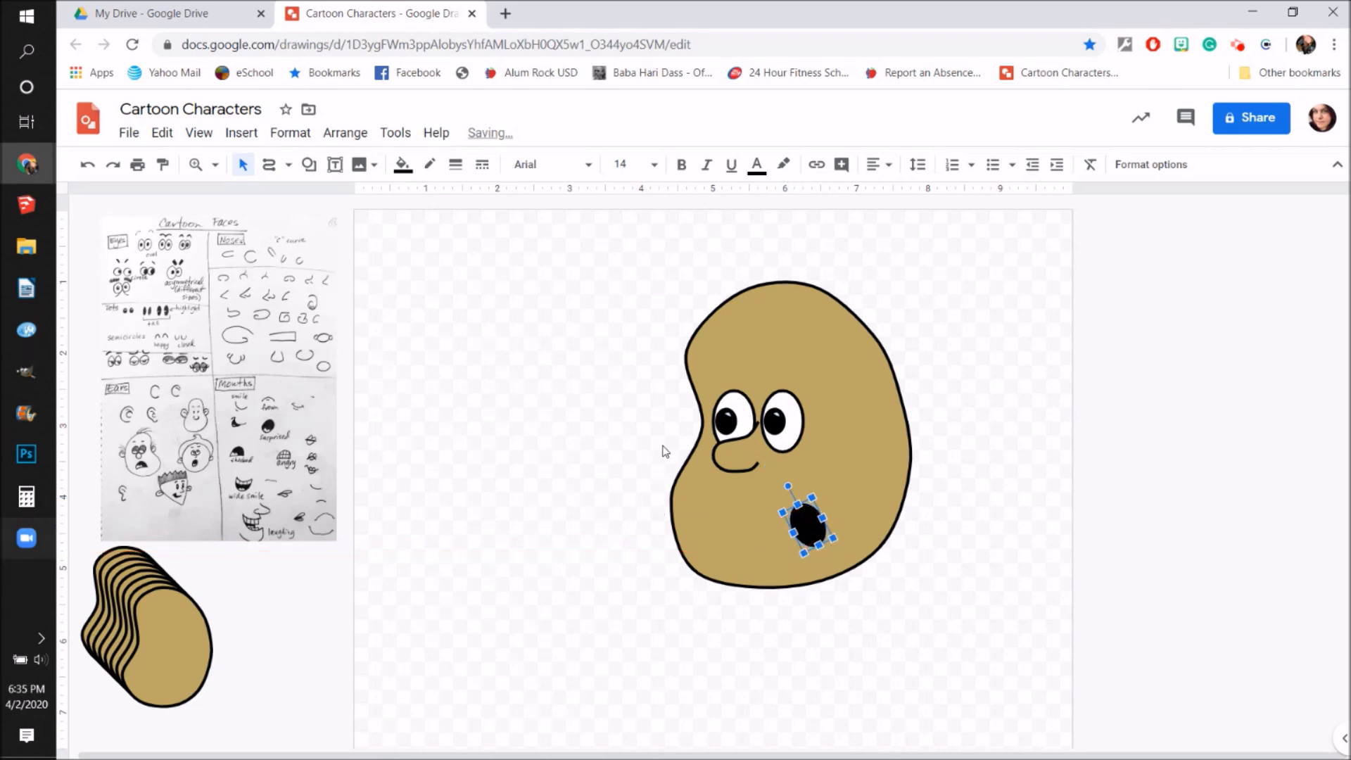
{"action": "left_click_drag", "start_coordinate": [807, 528], "coordinate": [582, 544]}
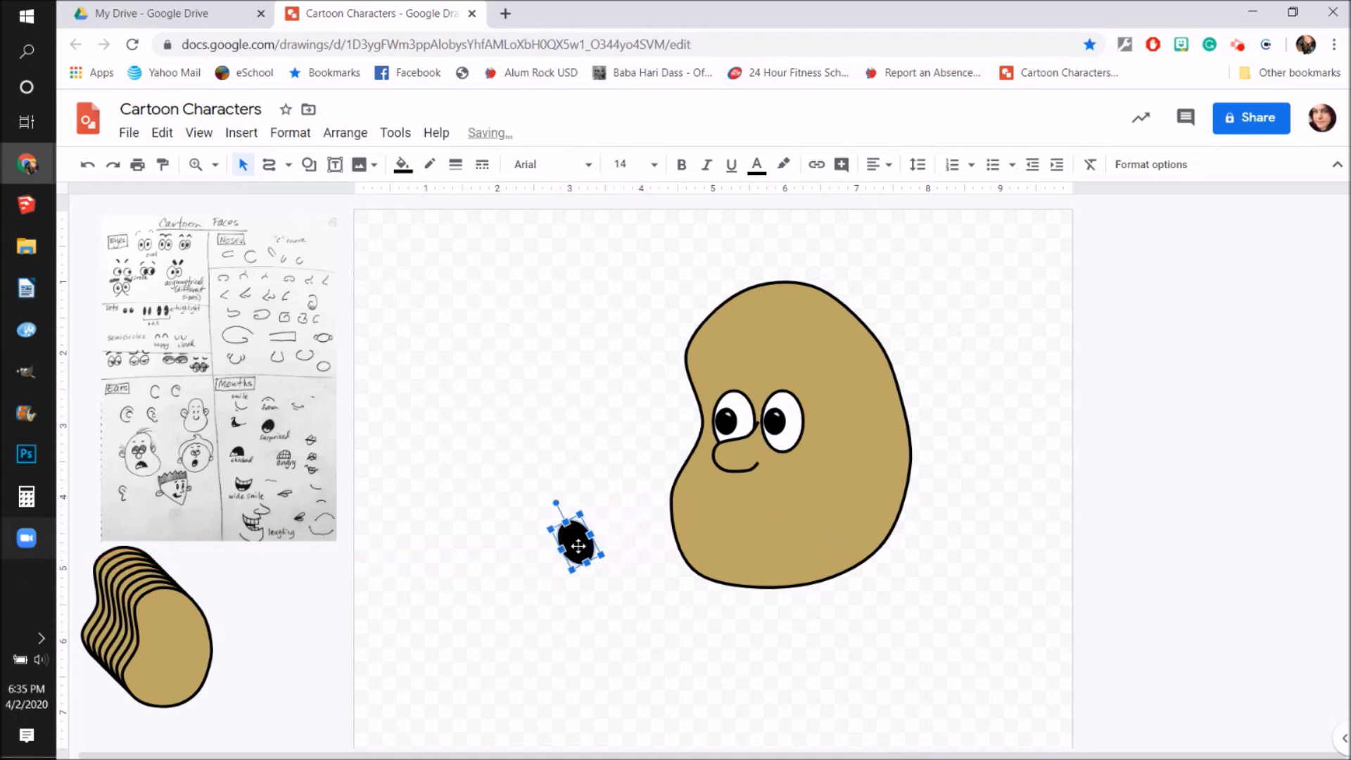
{"action": "left_click_drag", "start_coordinate": [577, 547], "coordinate": [802, 521]}
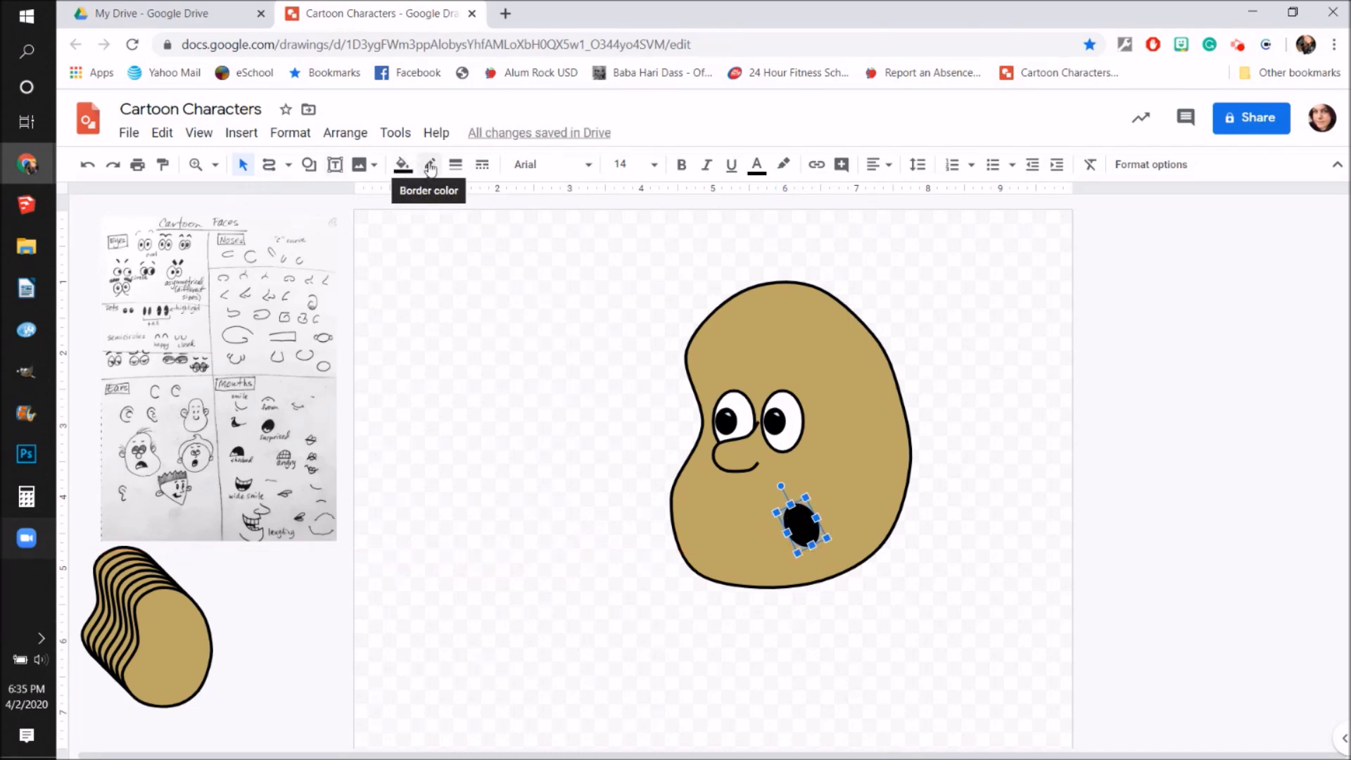
Step: Draw a short arched eyebrow above the right eye with the Curve tool and set its line weight to 8px
{"action": "left_click", "coordinate": [288, 172]}
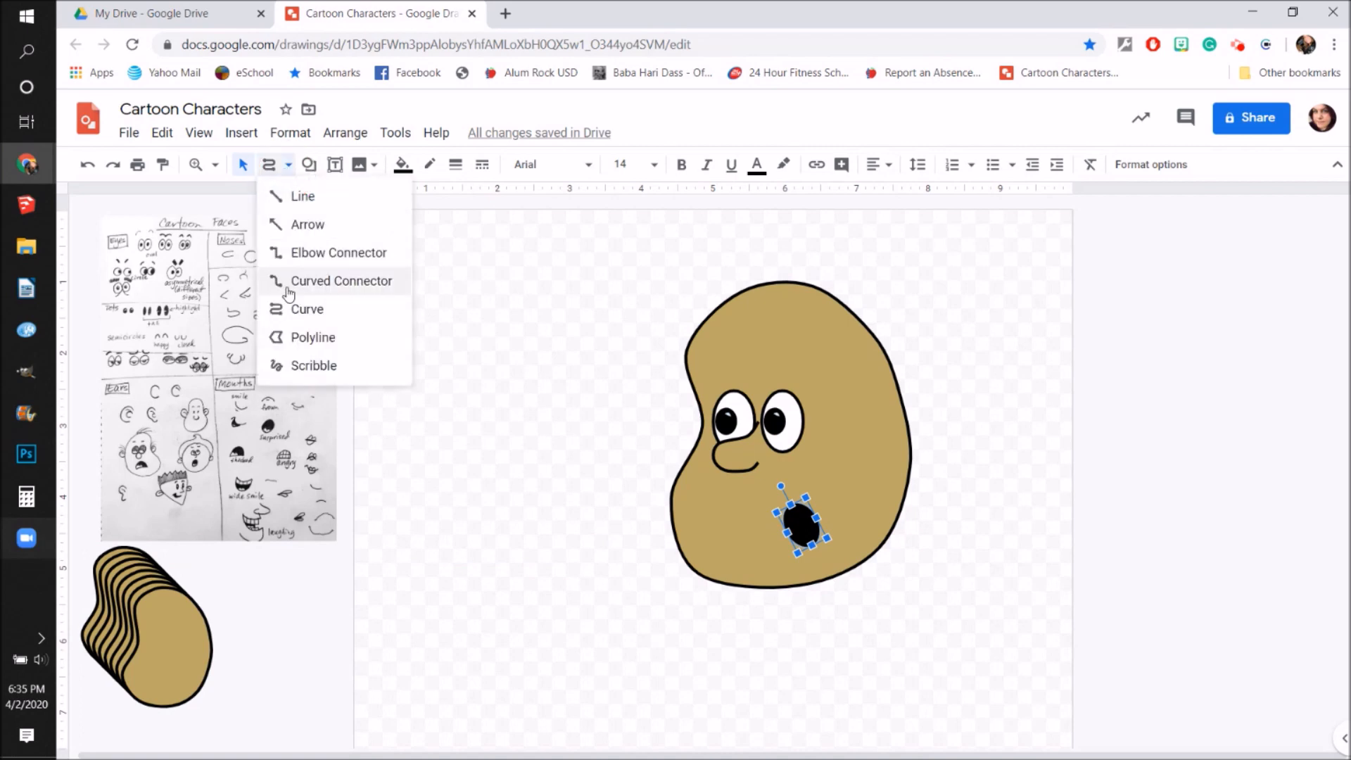
{"action": "left_click", "coordinate": [281, 308]}
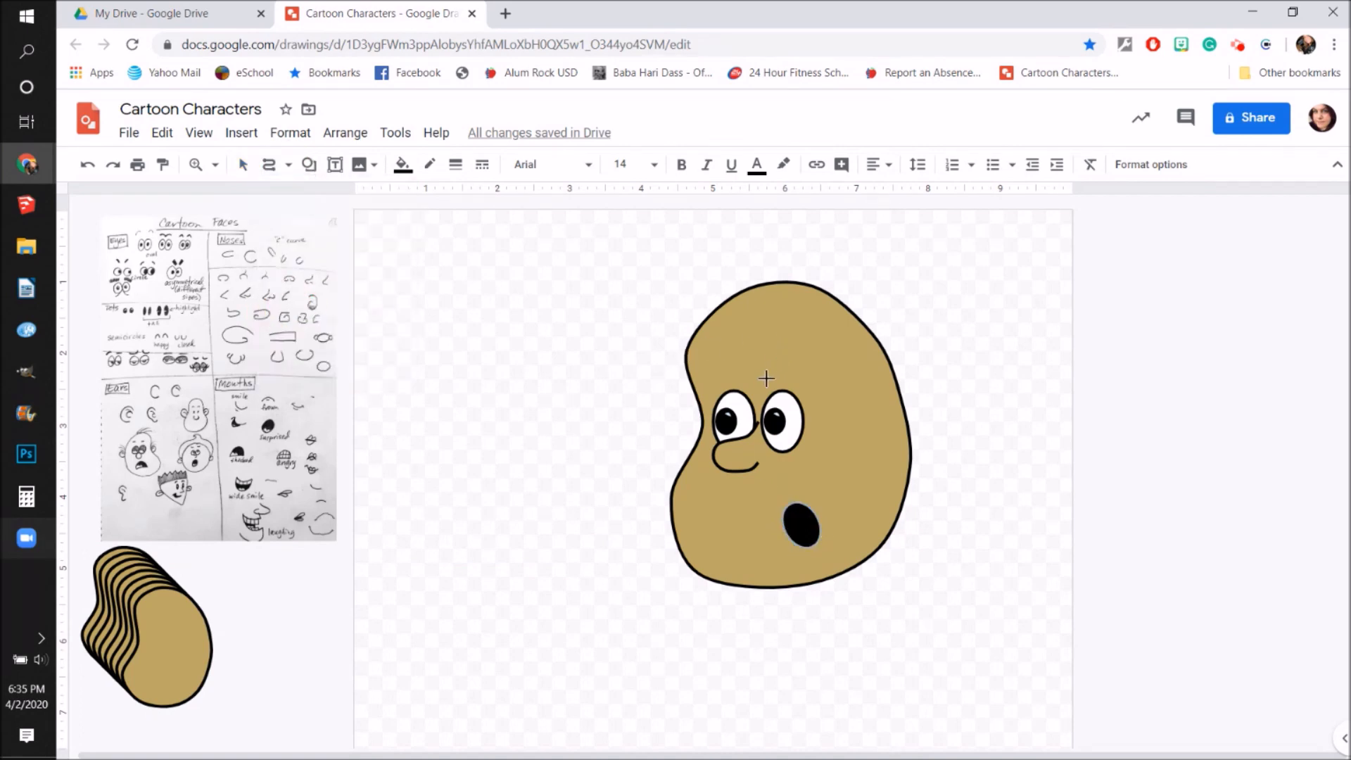
{"action": "left_click", "coordinate": [767, 352]}
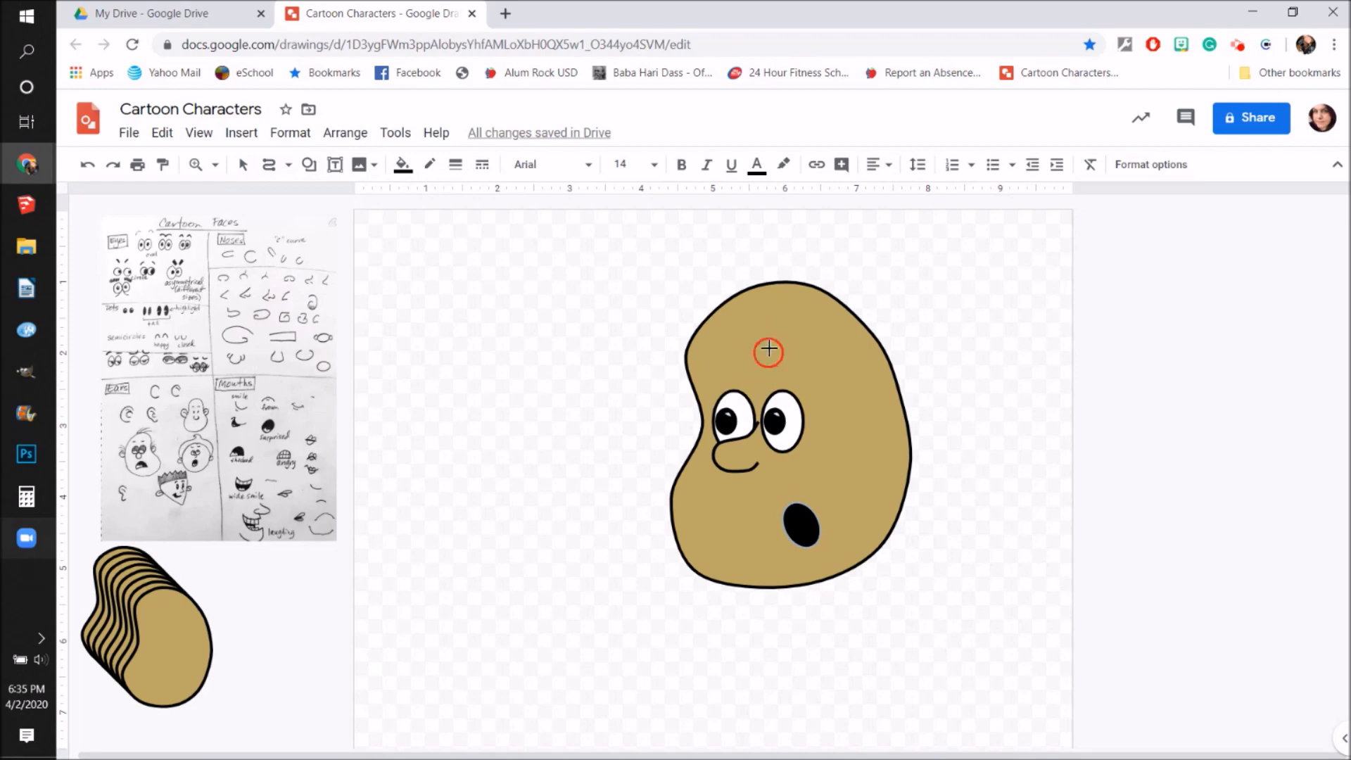
{"action": "double_click", "coordinate": [801, 371]}
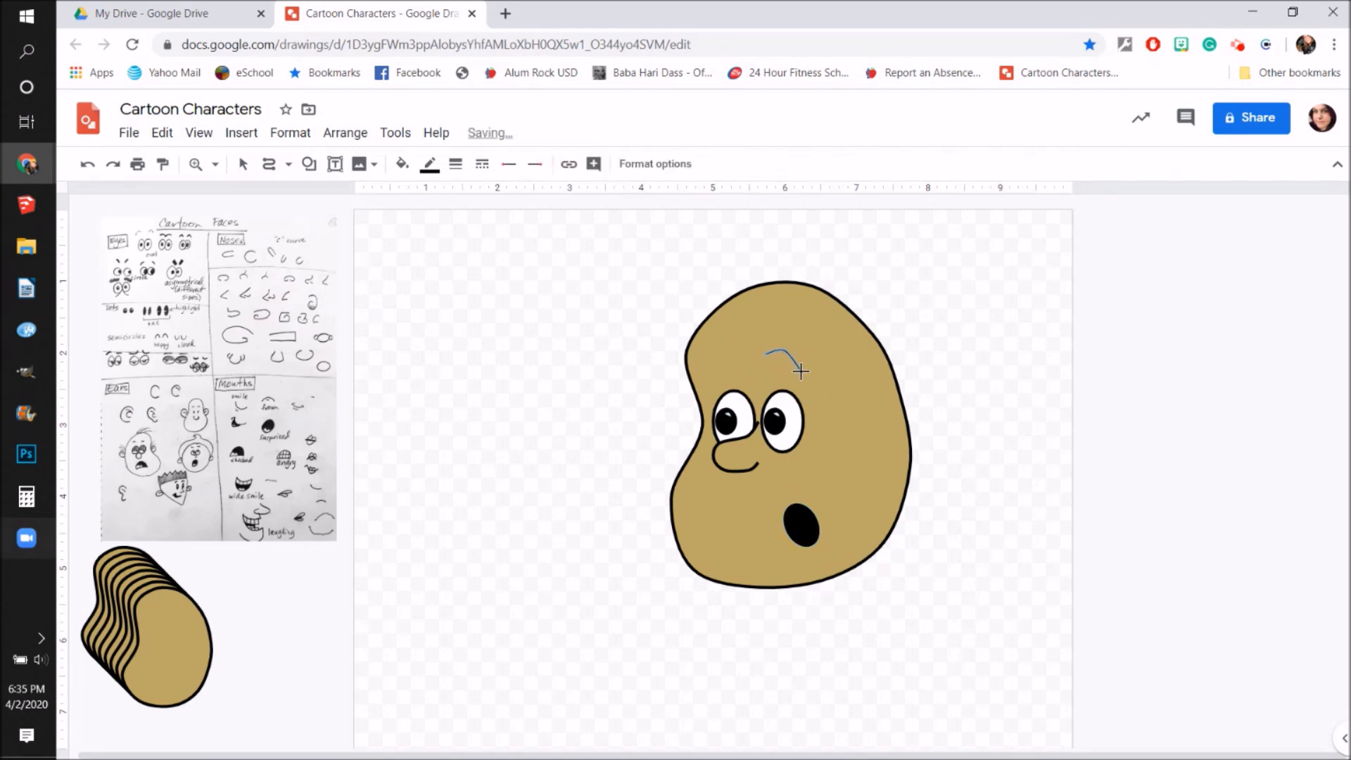
{"action": "left_click", "coordinate": [455, 164]}
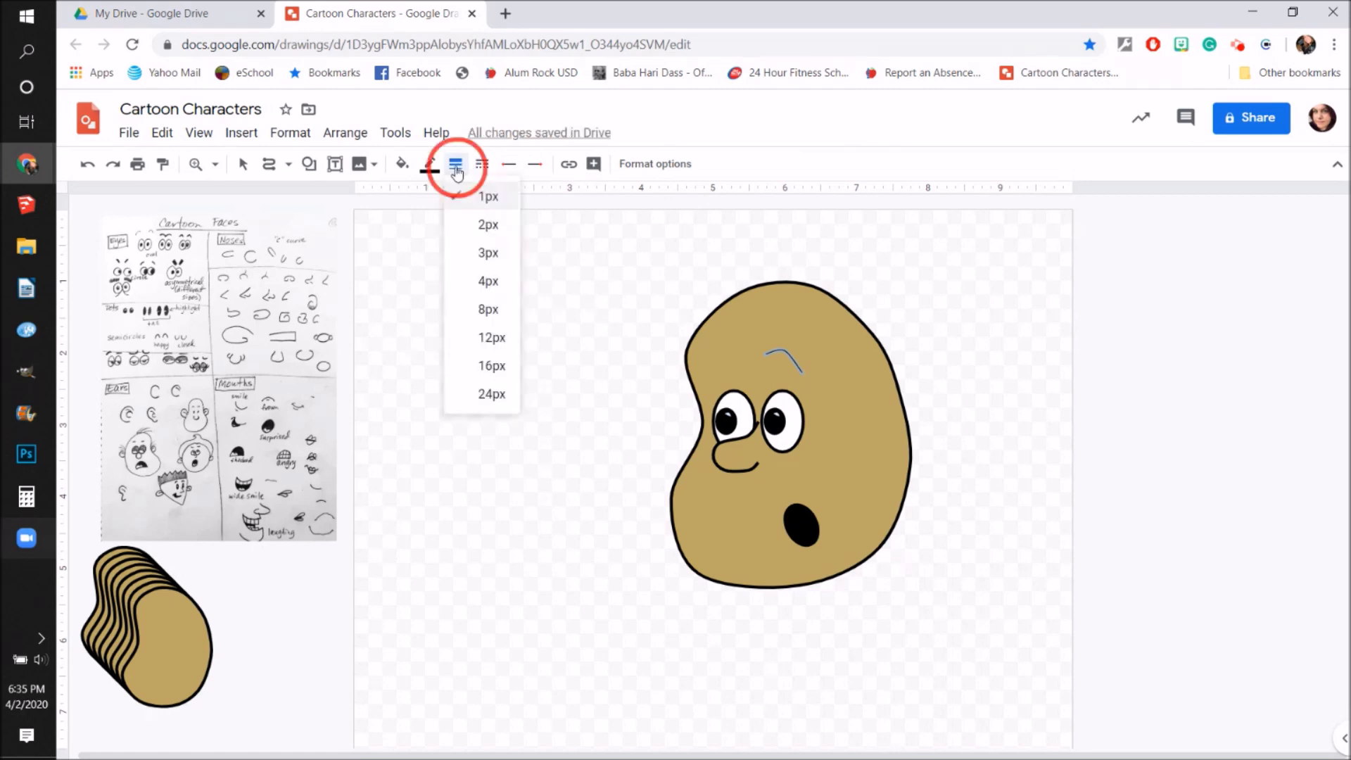
{"action": "left_click", "coordinate": [484, 284]}
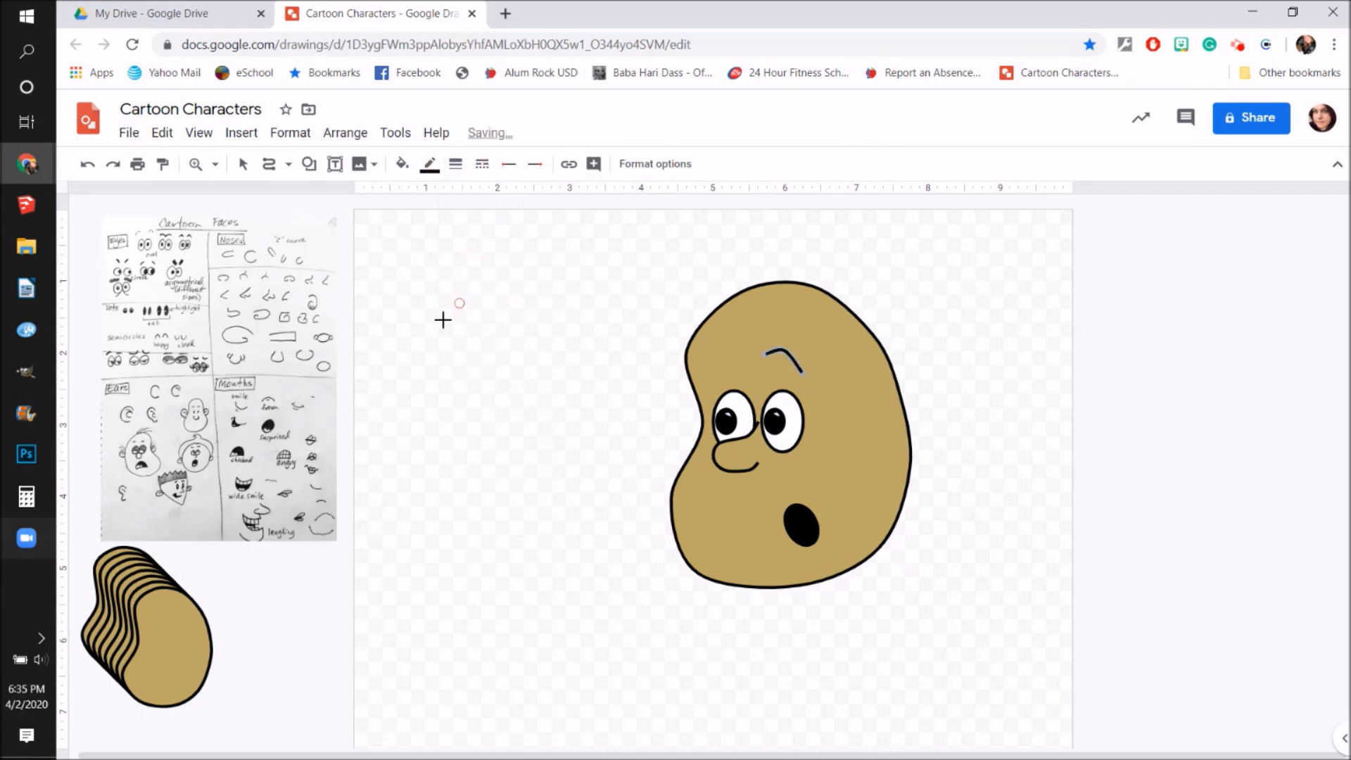
{"action": "left_click", "coordinate": [455, 166]}
{"action": "left_click", "coordinate": [470, 302]}
Step: Draw a matching arched eyebrow above the left eye, curving down toward the head's left edge, and return to the Select tool
{"action": "left_click", "coordinate": [725, 346]}
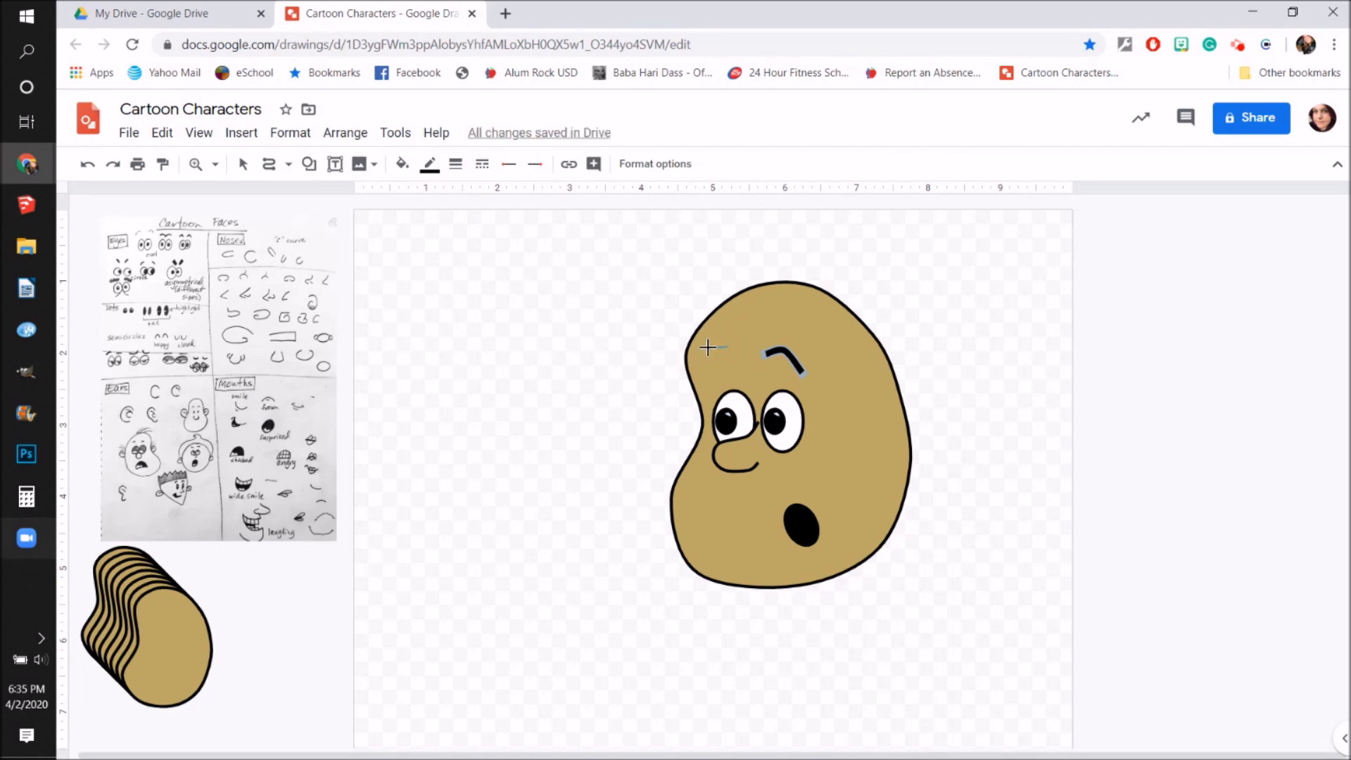
{"action": "double_click", "coordinate": [701, 369]}
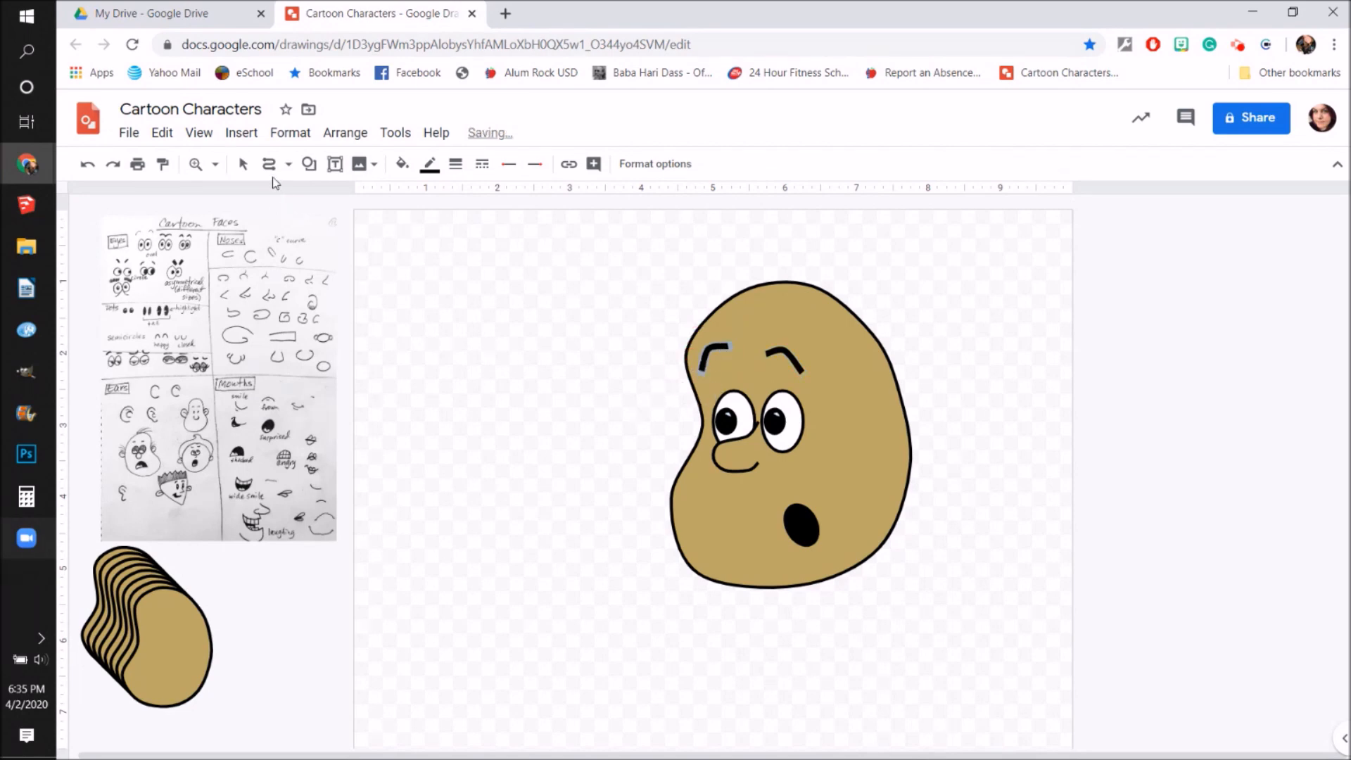
{"action": "left_click", "coordinate": [243, 164]}
{"action": "left_click", "coordinate": [709, 349]}
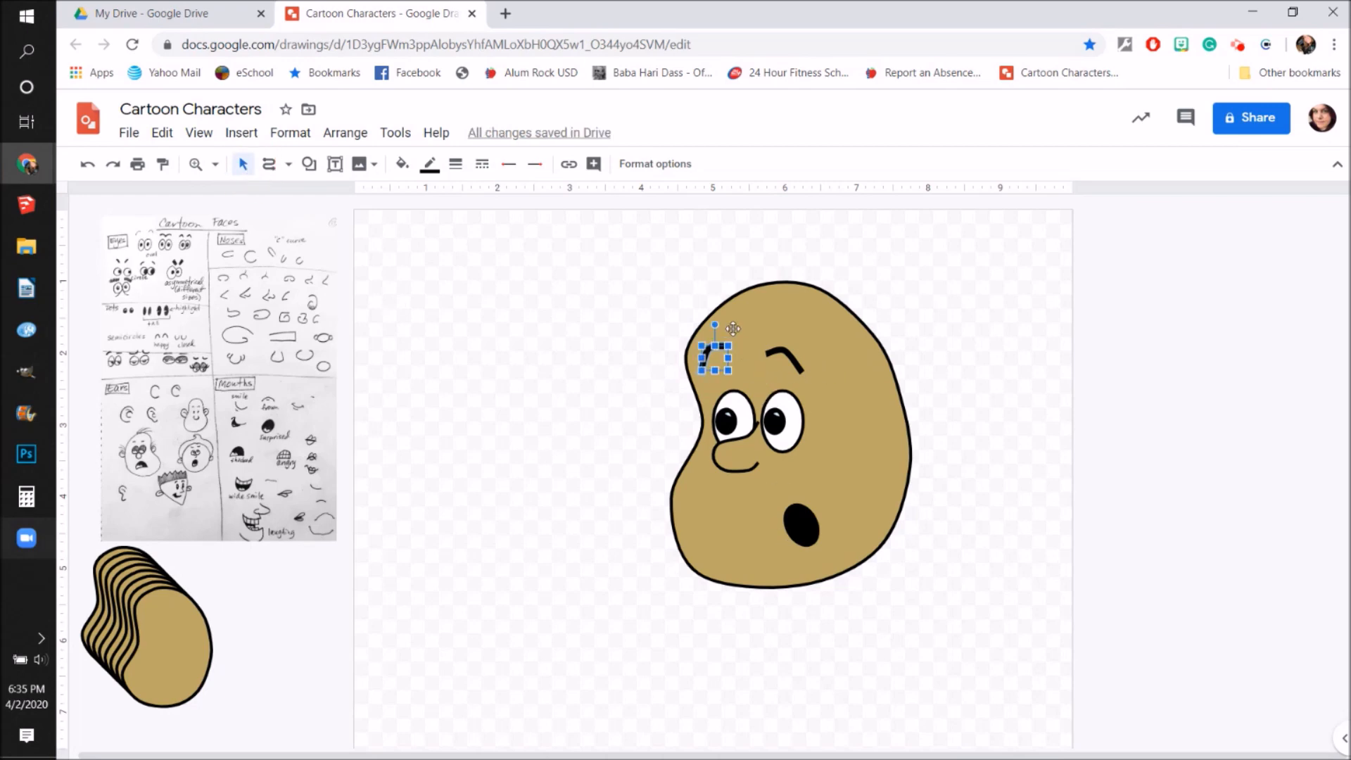
{"action": "left_click", "coordinate": [581, 431]}
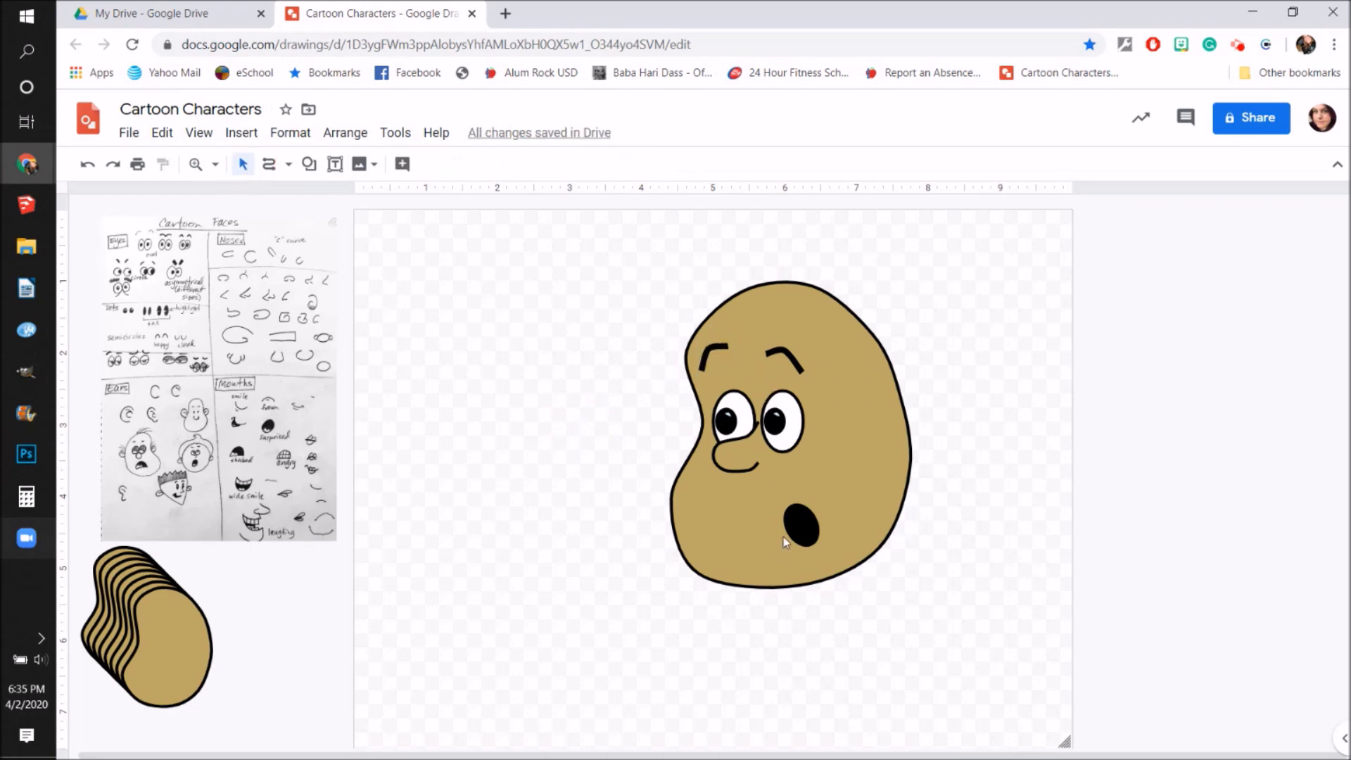
Step: Try a worried look by moving the middle point of each eyebrow down and toward the center of the face
{"action": "left_click", "coordinate": [715, 350]}
{"action": "double_click", "coordinate": [708, 349]}
{"action": "left_click_drag", "start_coordinate": [711, 350], "coordinate": [726, 367]}
{"action": "double_click", "coordinate": [788, 360]}
{"action": "left_click_drag", "start_coordinate": [785, 348], "coordinate": [775, 371]}
{"action": "left_click", "coordinate": [581, 410]}
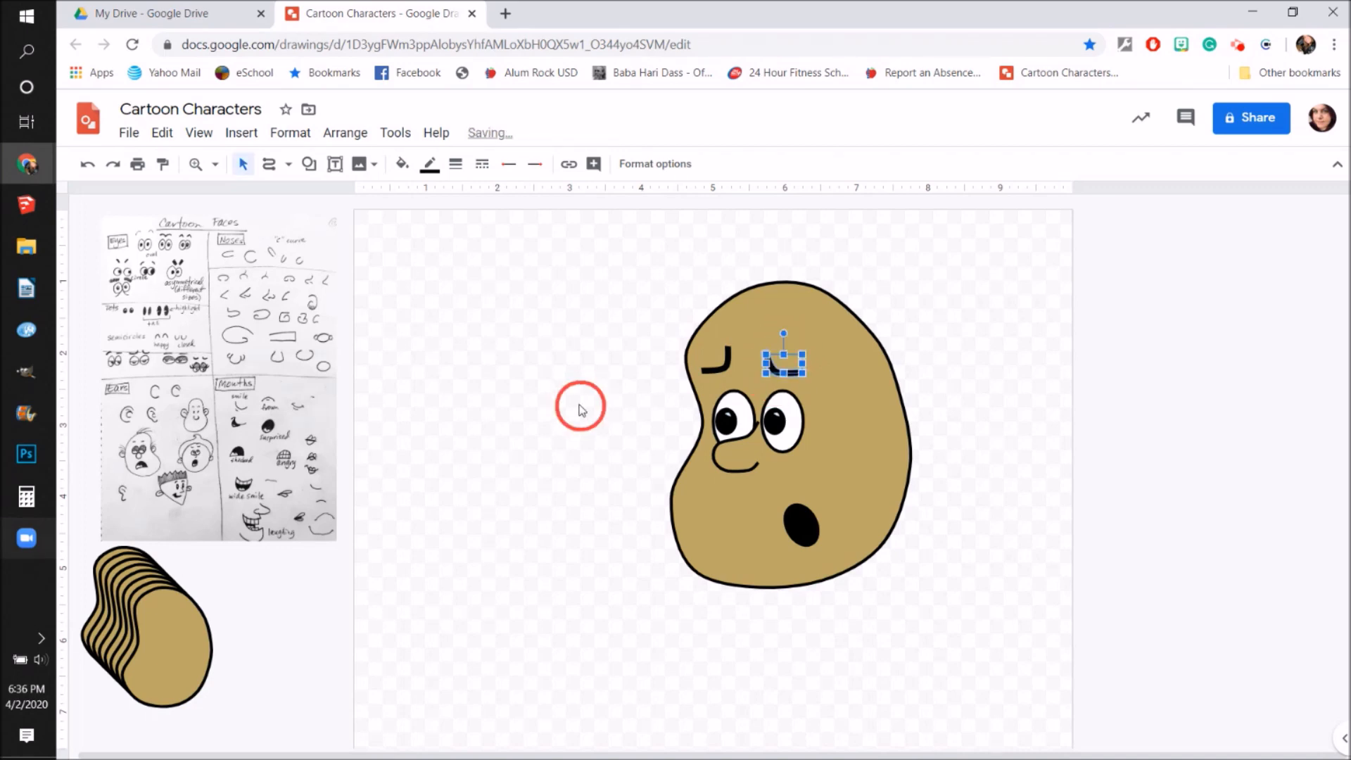
Step: Try shrinking the black oval mouth to a smaller size and moving it outside the head on the left
{"action": "left_click", "coordinate": [805, 525]}
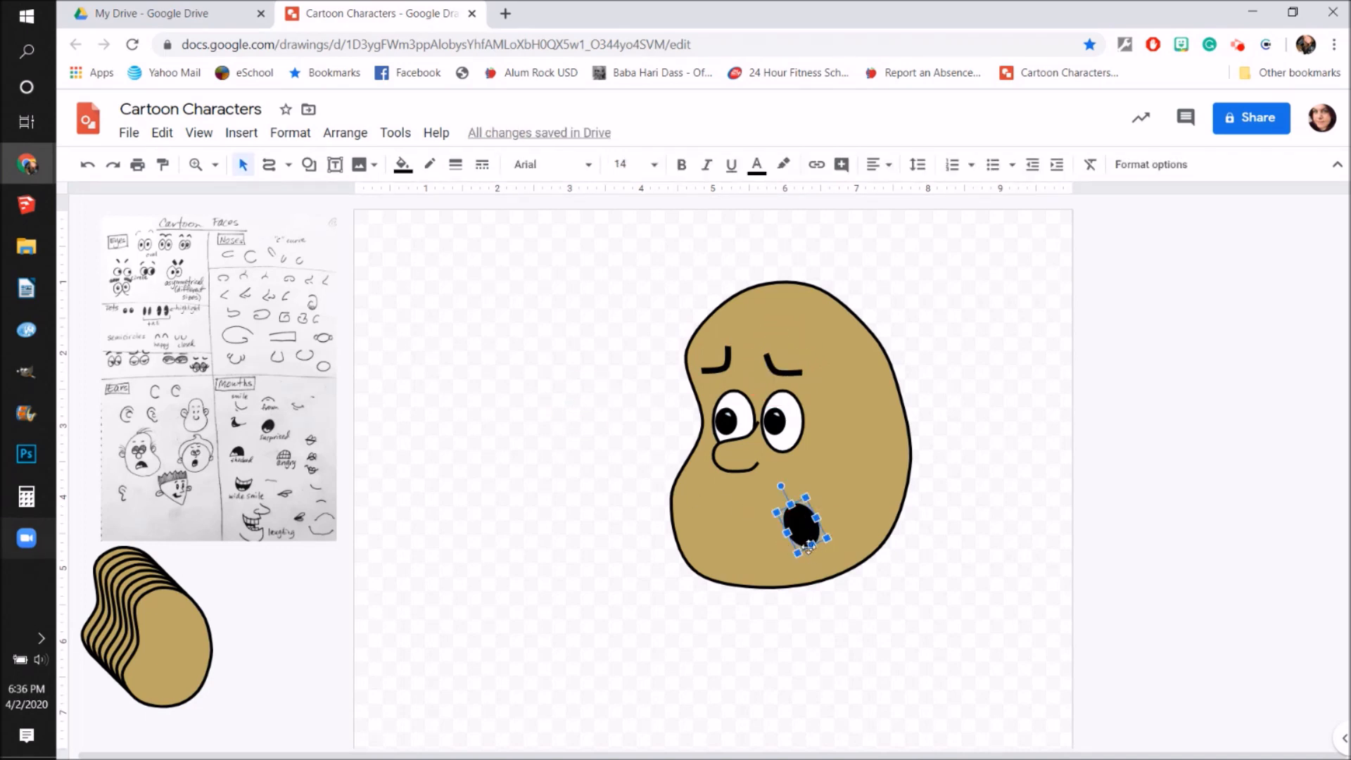
{"action": "left_click_drag", "start_coordinate": [827, 539], "coordinate": [799, 525]}
{"action": "left_click", "coordinate": [603, 569]}
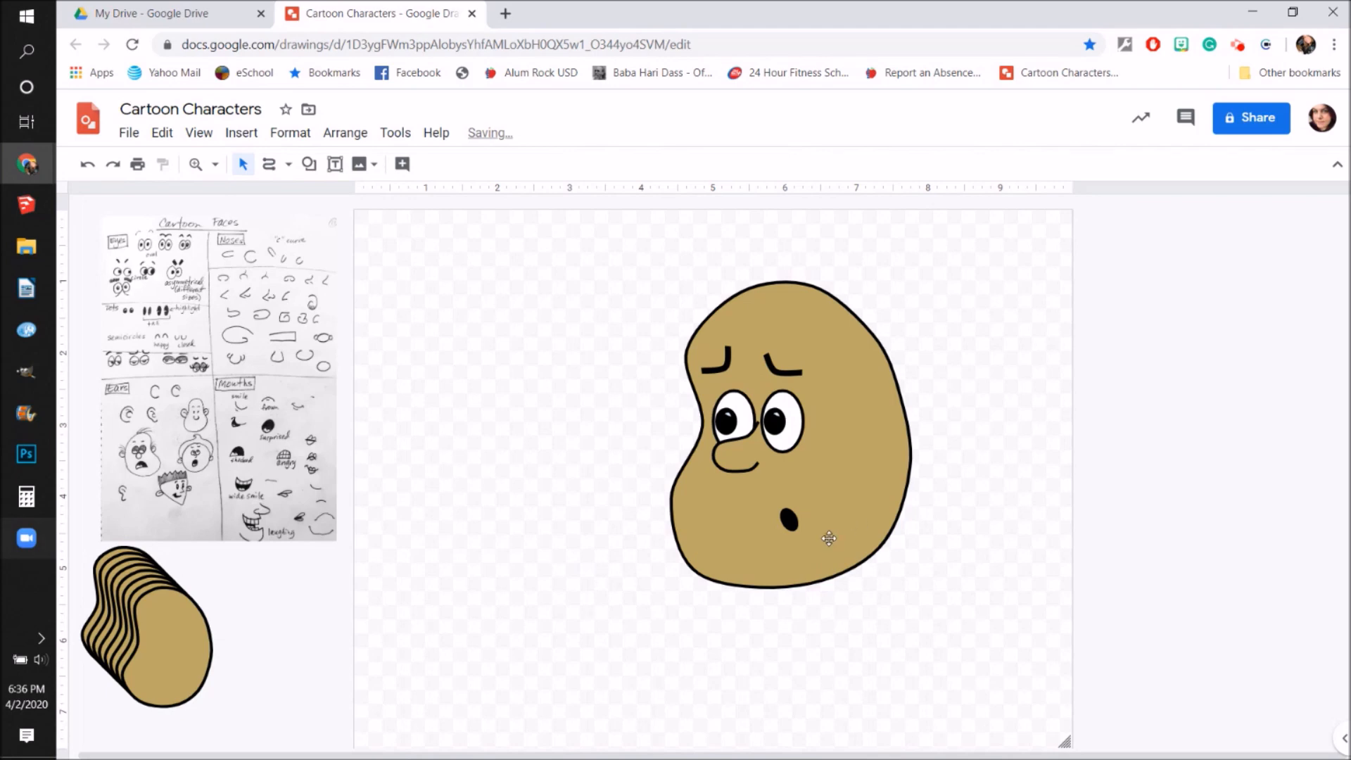
{"action": "left_click_drag", "start_coordinate": [790, 521], "coordinate": [532, 501]}
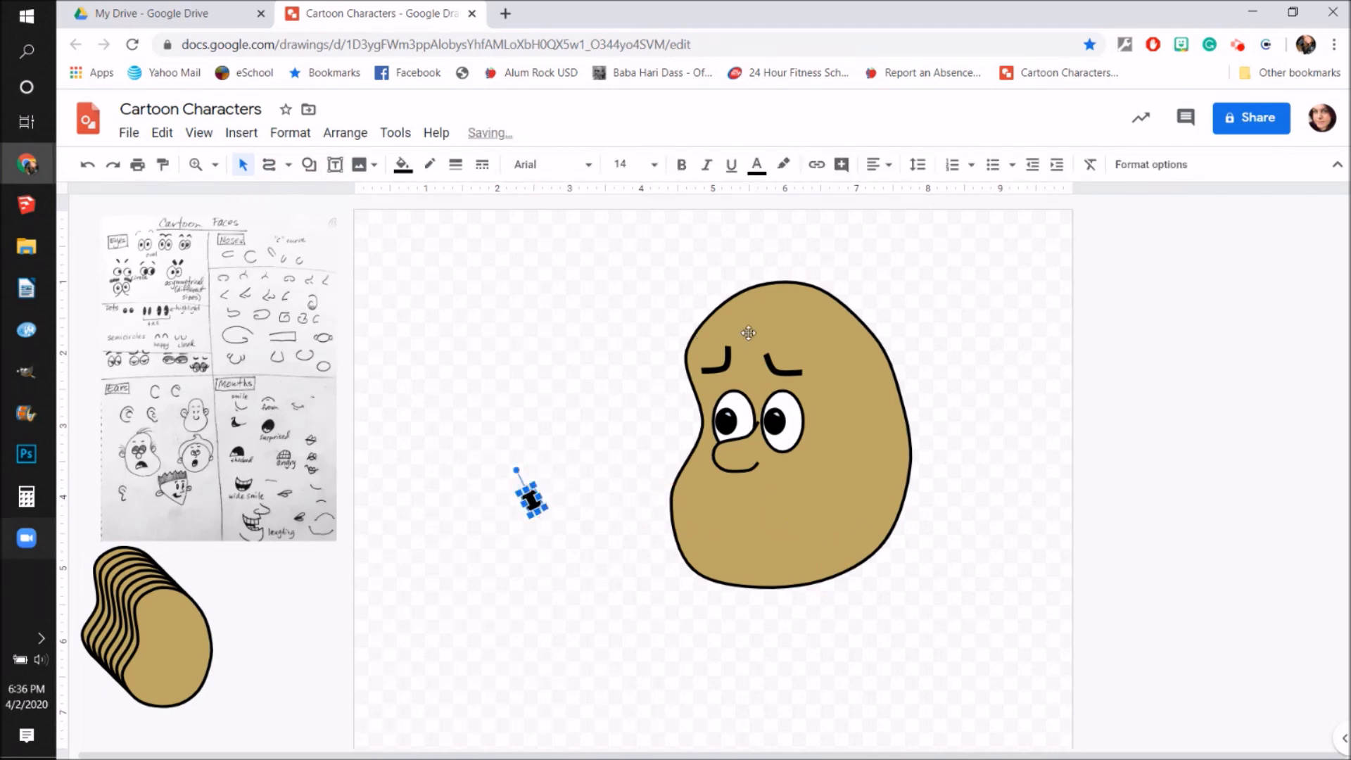
Step: Try a duplicate of the right eyebrow as a frowning mouth, rotated and placed low on the face
{"action": "left_click", "coordinate": [775, 366]}
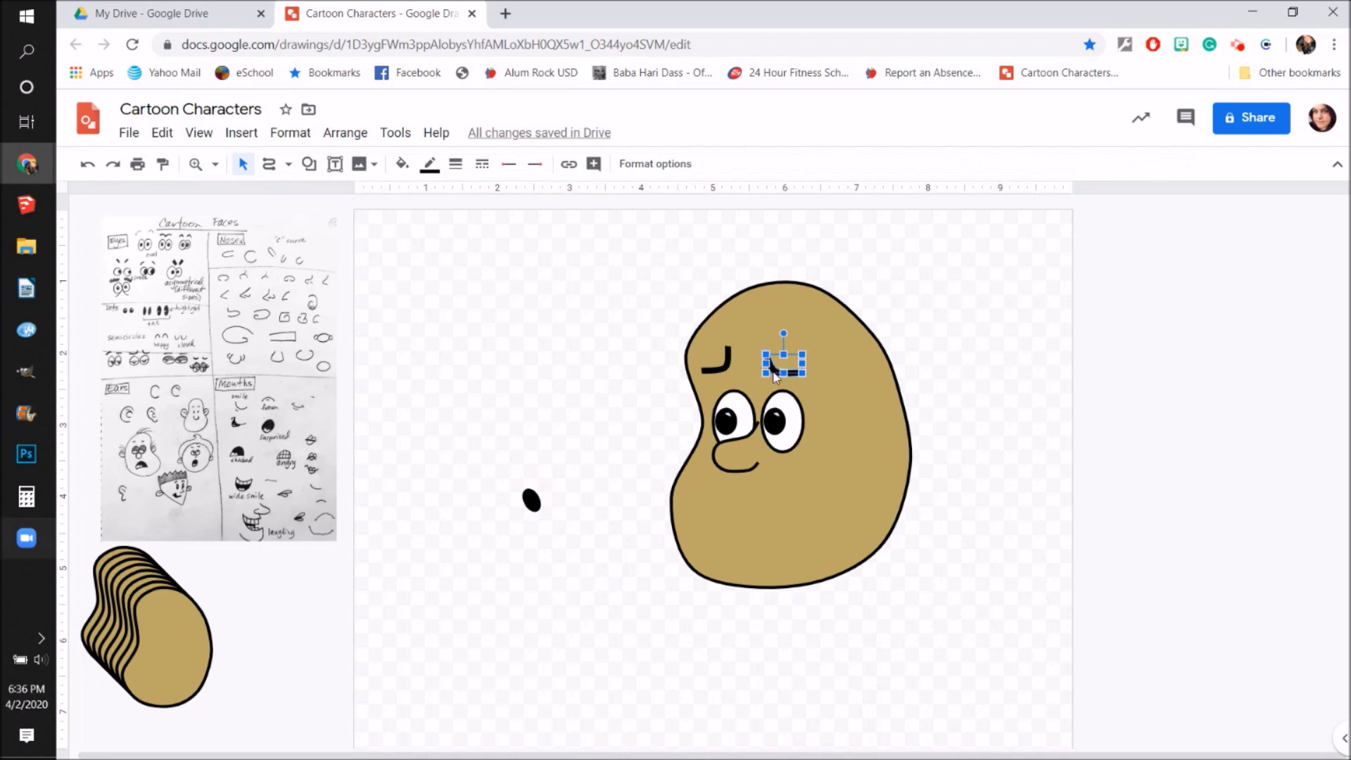
{"action": "key", "text": "ctrl+d"}
{"action": "left_click_drag", "start_coordinate": [796, 345], "coordinate": [819, 523]}
{"action": "left_click", "coordinate": [598, 440]}
{"action": "left_click", "coordinate": [638, 524]}
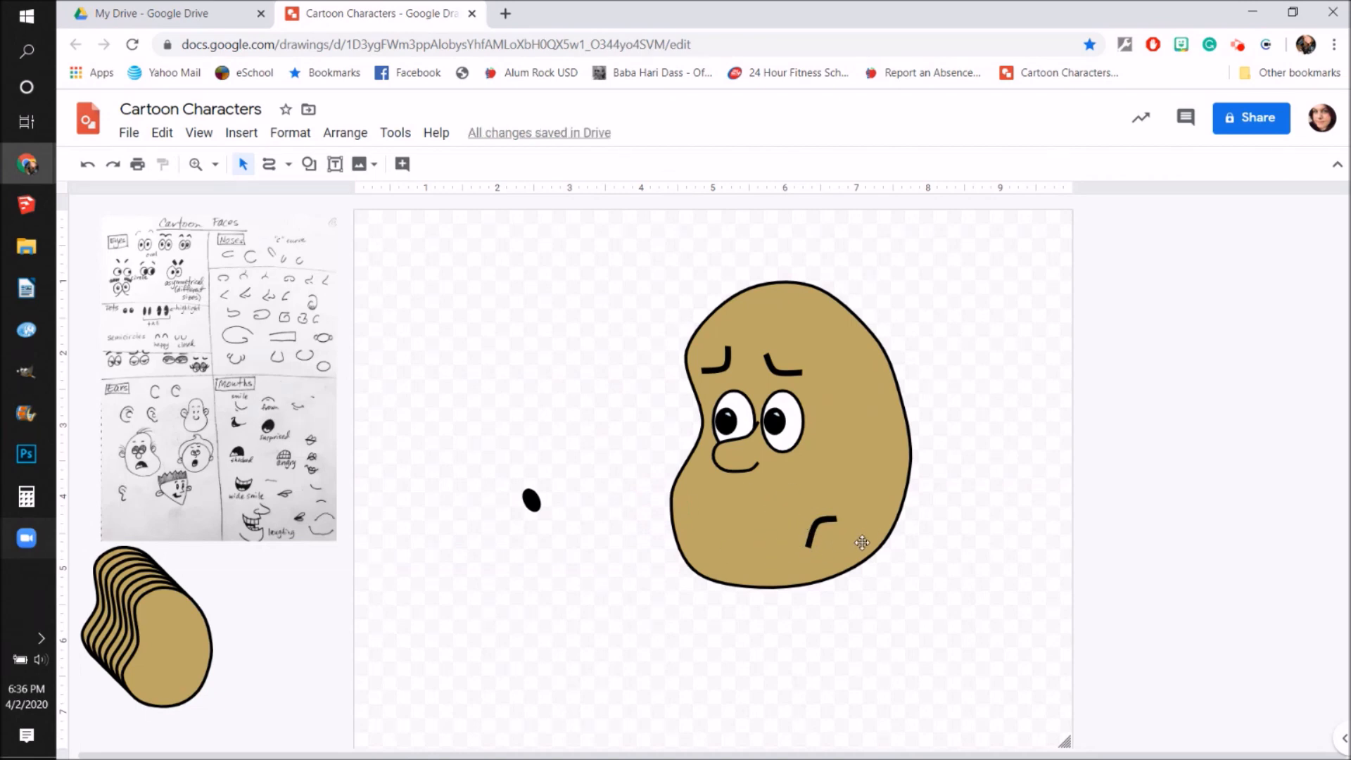
Step: Undo the frown, mouth and eyebrow changes back to the arched eyebrows and the large oval mouth on the face
{"action": "key", "text": "ctrl+z"}
{"action": "key", "text": "ctrl+z"}
{"action": "key", "text": "ctrl+z"}
{"action": "key", "text": "ctrl+z"}
{"action": "key", "text": "ctrl+z"}
{"action": "key", "text": "ctrl+z"}
{"action": "key", "text": "ctrl+z"}
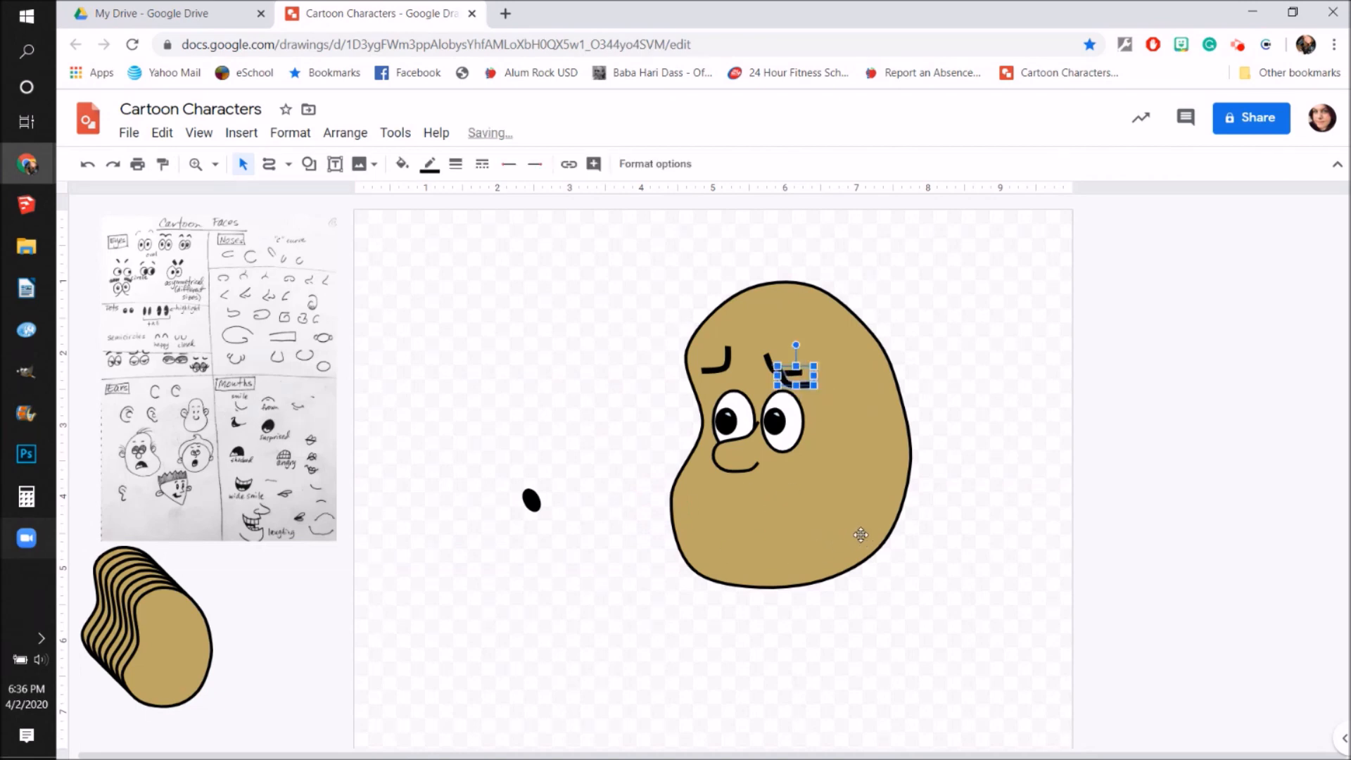
{"action": "key", "text": "ctrl+z"}
{"action": "key", "text": "ctrl+z"}
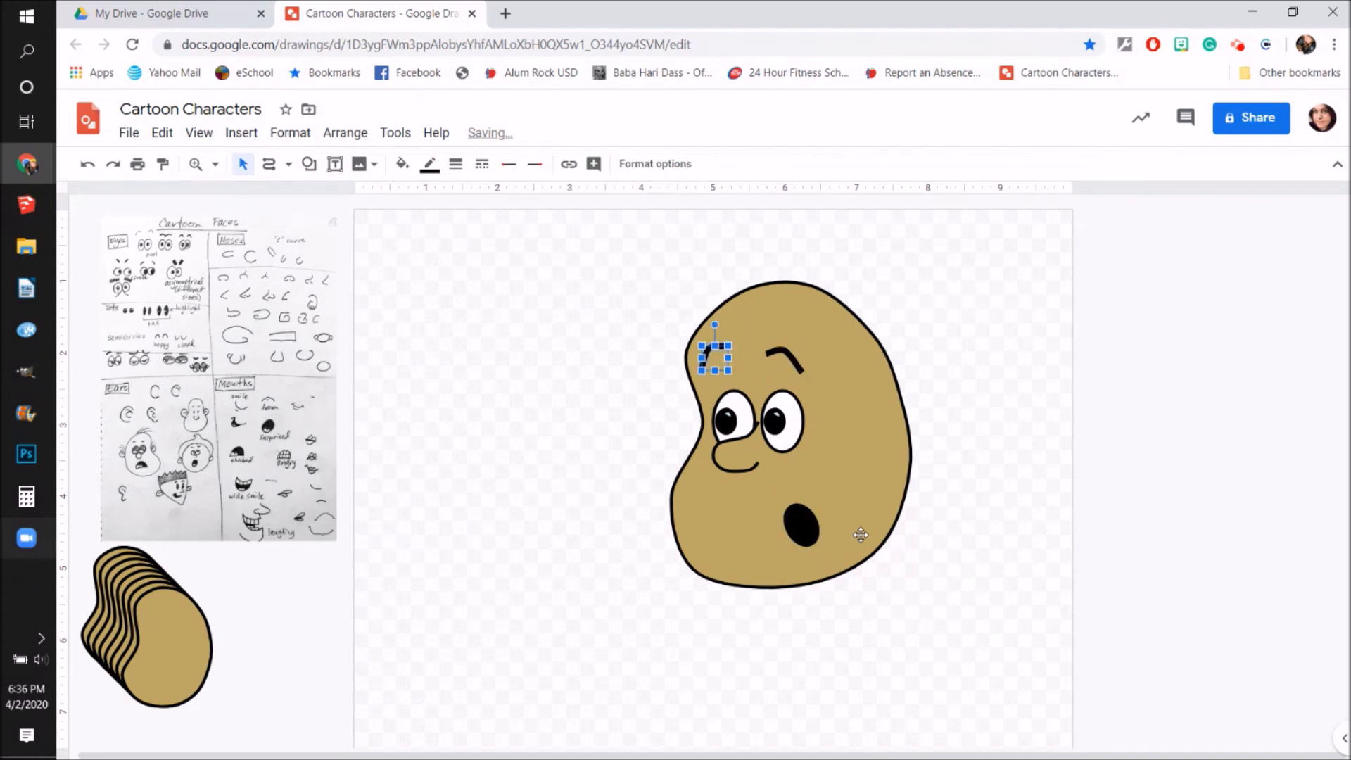
Step: Examine the ear drawings in the Cartoon Faces reference
{"action": "left_click", "coordinate": [588, 363]}
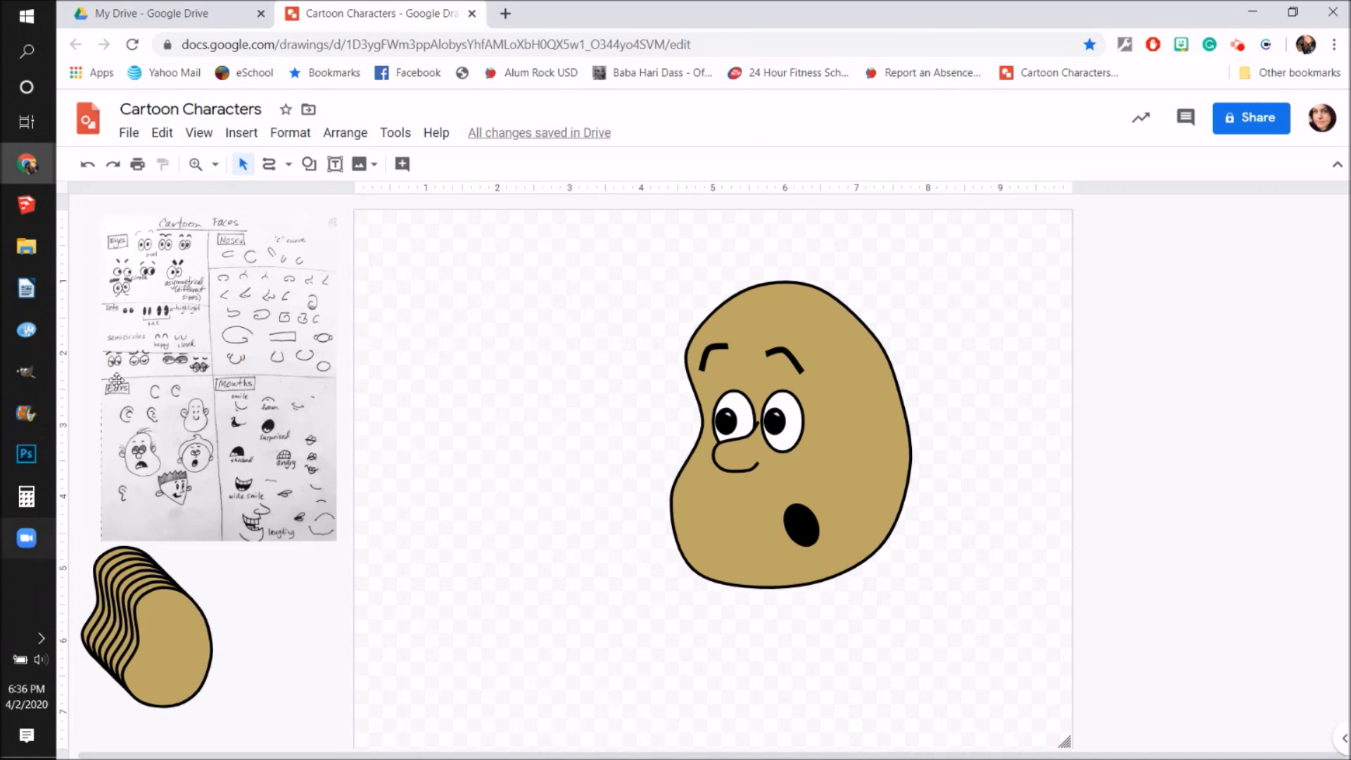
{"action": "left_click", "coordinate": [196, 164]}
{"action": "mouse_move", "coordinate": [96, 383]}
{"action": "left_mouse_down"}
{"action": "mouse_move", "coordinate": [145, 458]}
{"action": "mouse_move", "coordinate": [224, 532]}
{"action": "left_mouse_up"}
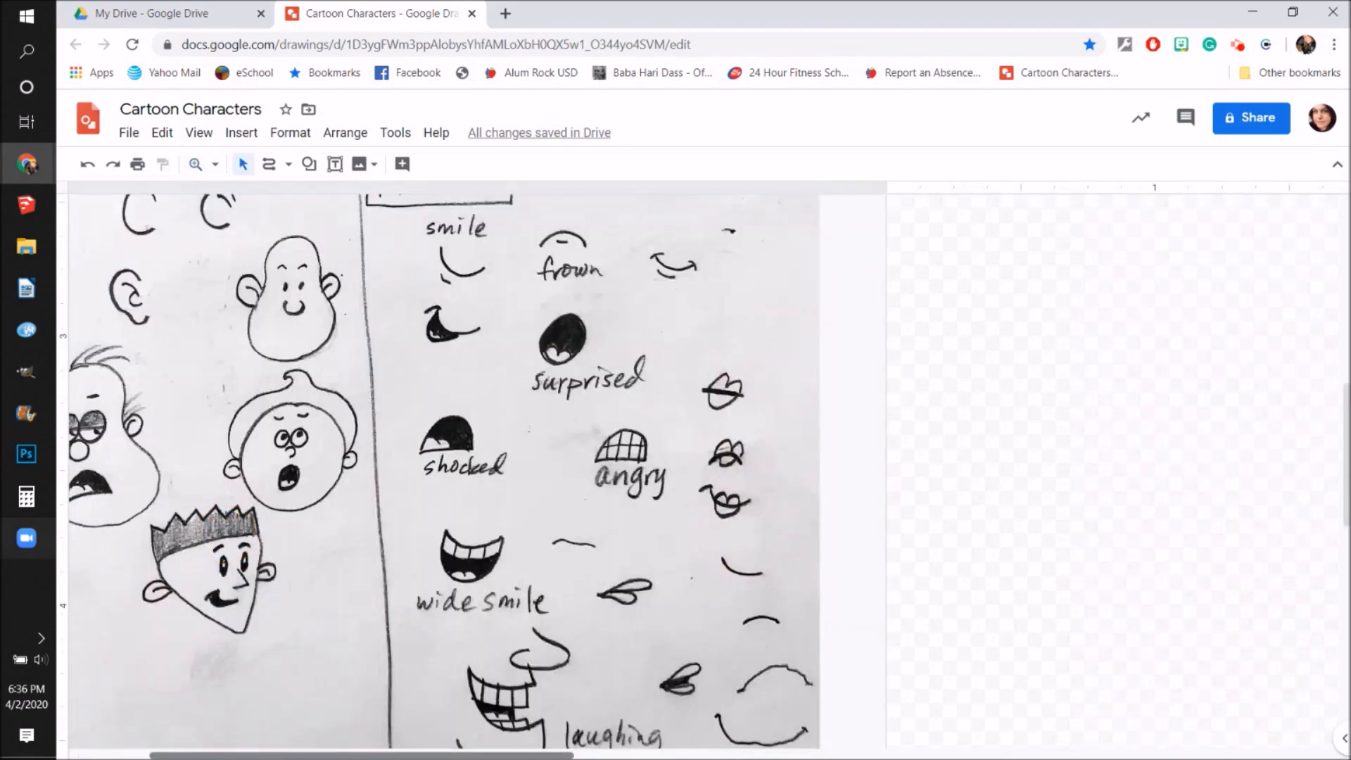
{"action": "left_click_drag", "start_coordinate": [350, 755], "coordinate": [278, 755]}
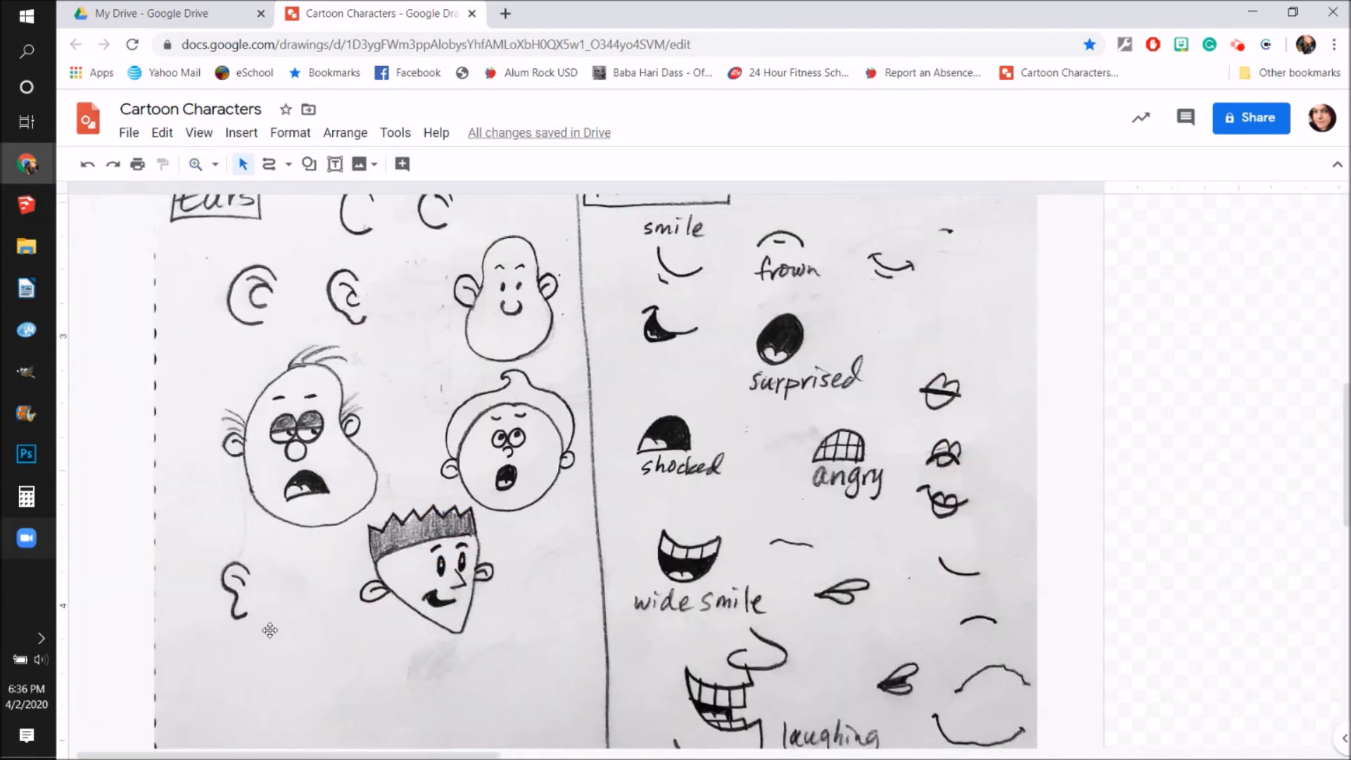
{"action": "scroll", "coordinate": [422, 246], "scroll_direction": "up", "scroll_amount": 3}
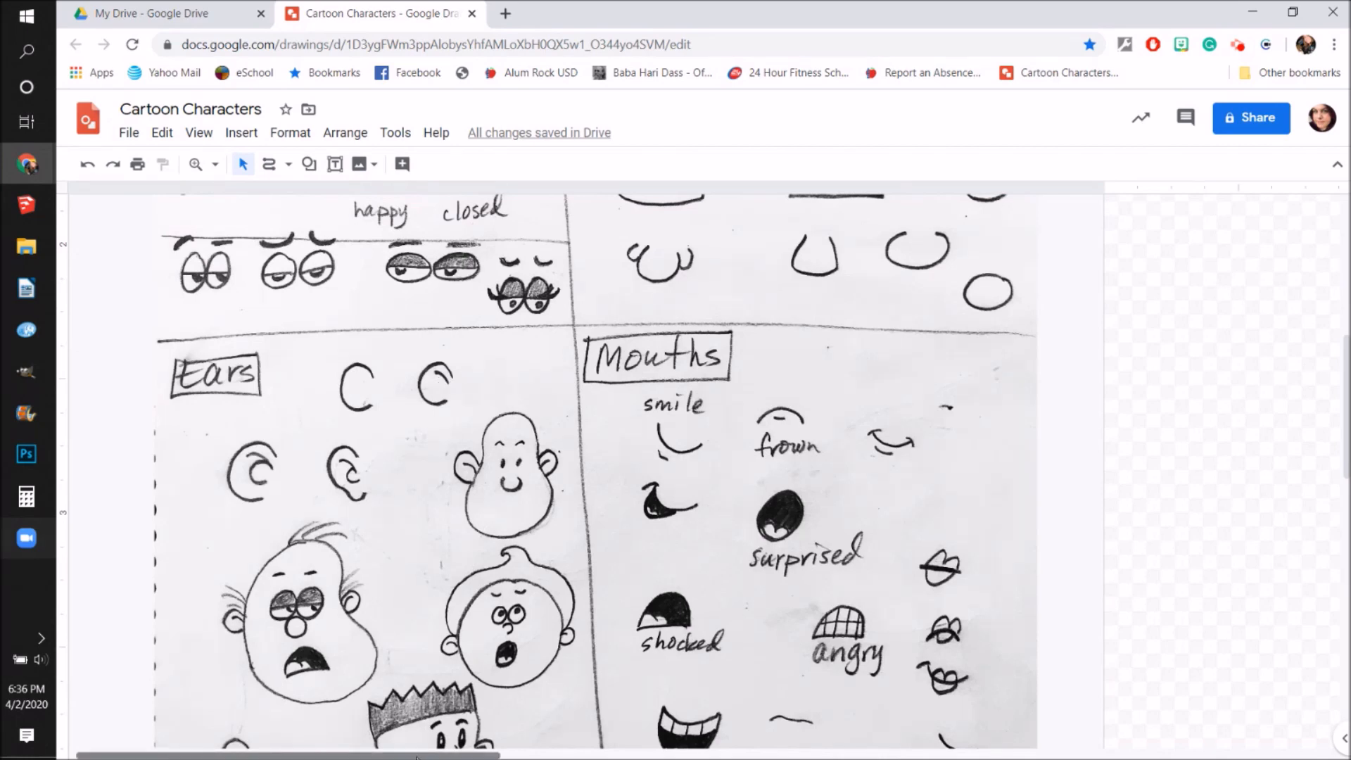
{"action": "mouse_move", "coordinate": [417, 756]}
{"action": "left_mouse_down"}
{"action": "mouse_move", "coordinate": [814, 724]}
{"action": "mouse_move", "coordinate": [1131, 747]}
{"action": "left_mouse_up"}
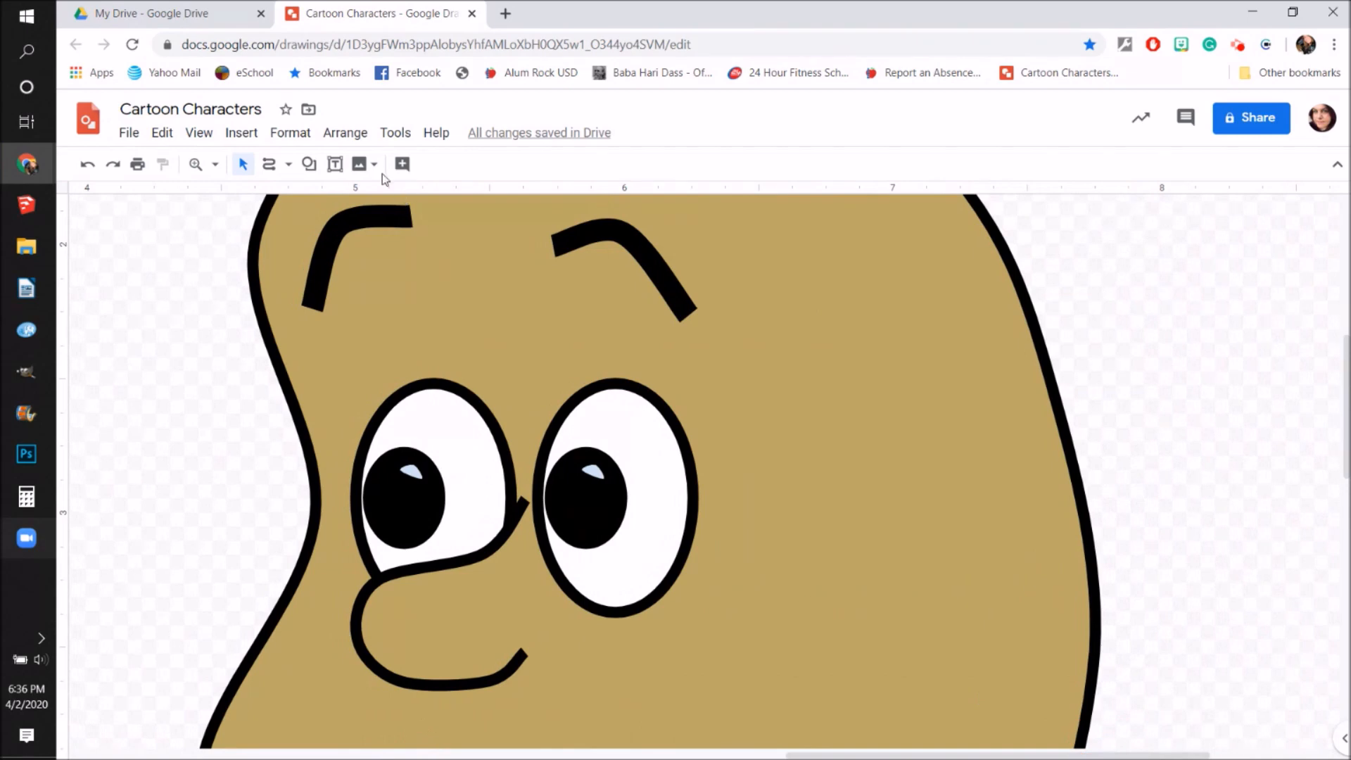
Step: Draw a C-shaped ear curve beside the right edge of the head, open toward the face
{"action": "left_click", "coordinate": [215, 164]}
{"action": "left_click", "coordinate": [243, 351]}
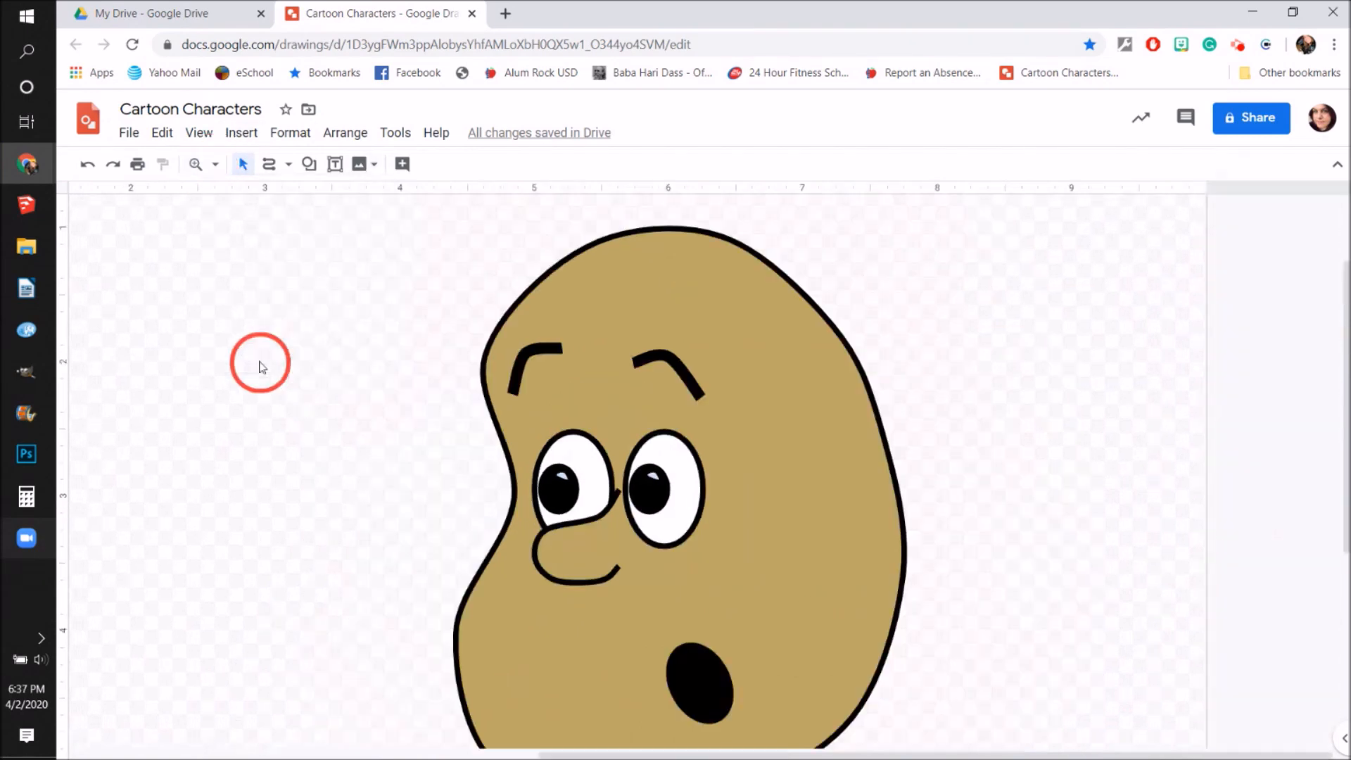
{"action": "scroll", "coordinate": [402, 411], "scroll_direction": "down", "scroll_amount": 1}
{"action": "left_click", "coordinate": [276, 162]}
{"action": "left_click", "coordinate": [922, 374]}
{"action": "left_click", "coordinate": [957, 340]}
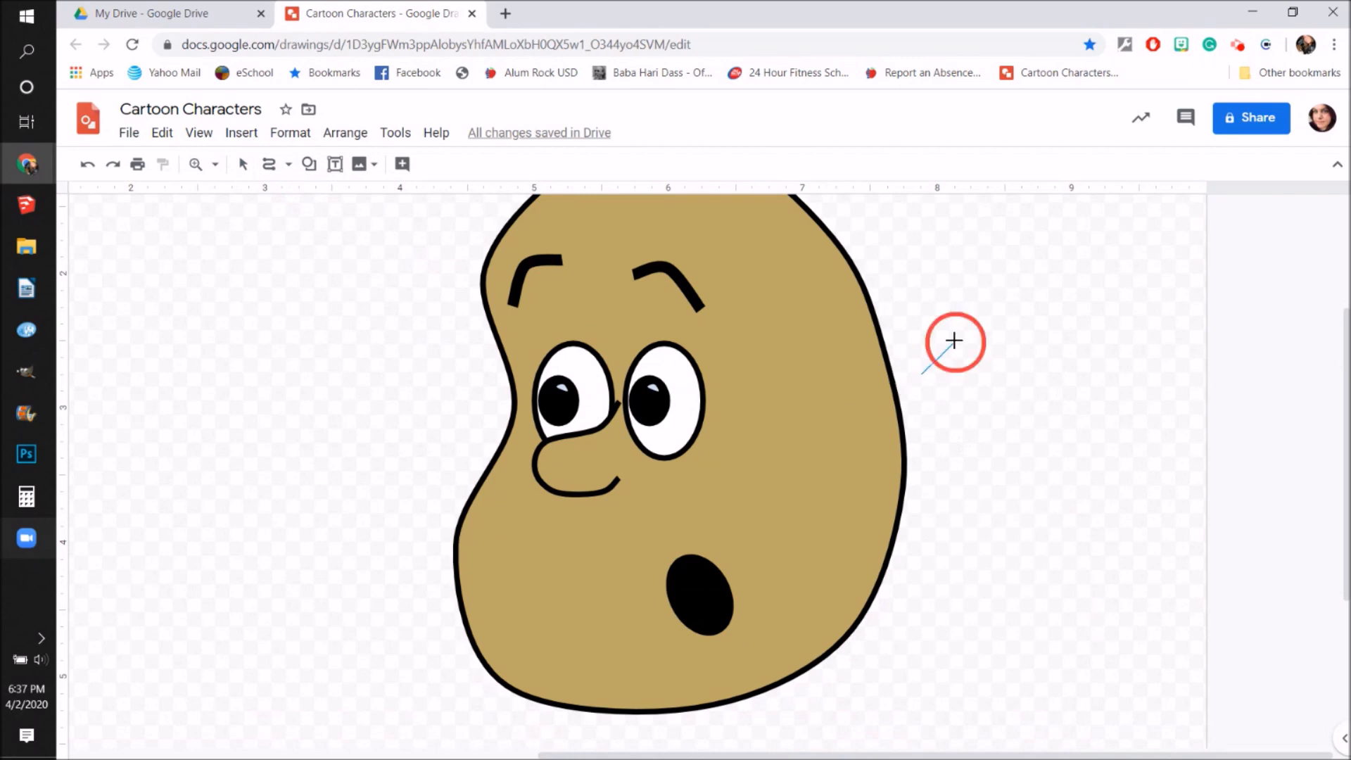
{"action": "left_click", "coordinate": [1024, 395]}
{"action": "left_click", "coordinate": [1006, 426]}
{"action": "left_click", "coordinate": [967, 439]}
{"action": "double_click", "coordinate": [933, 427]}
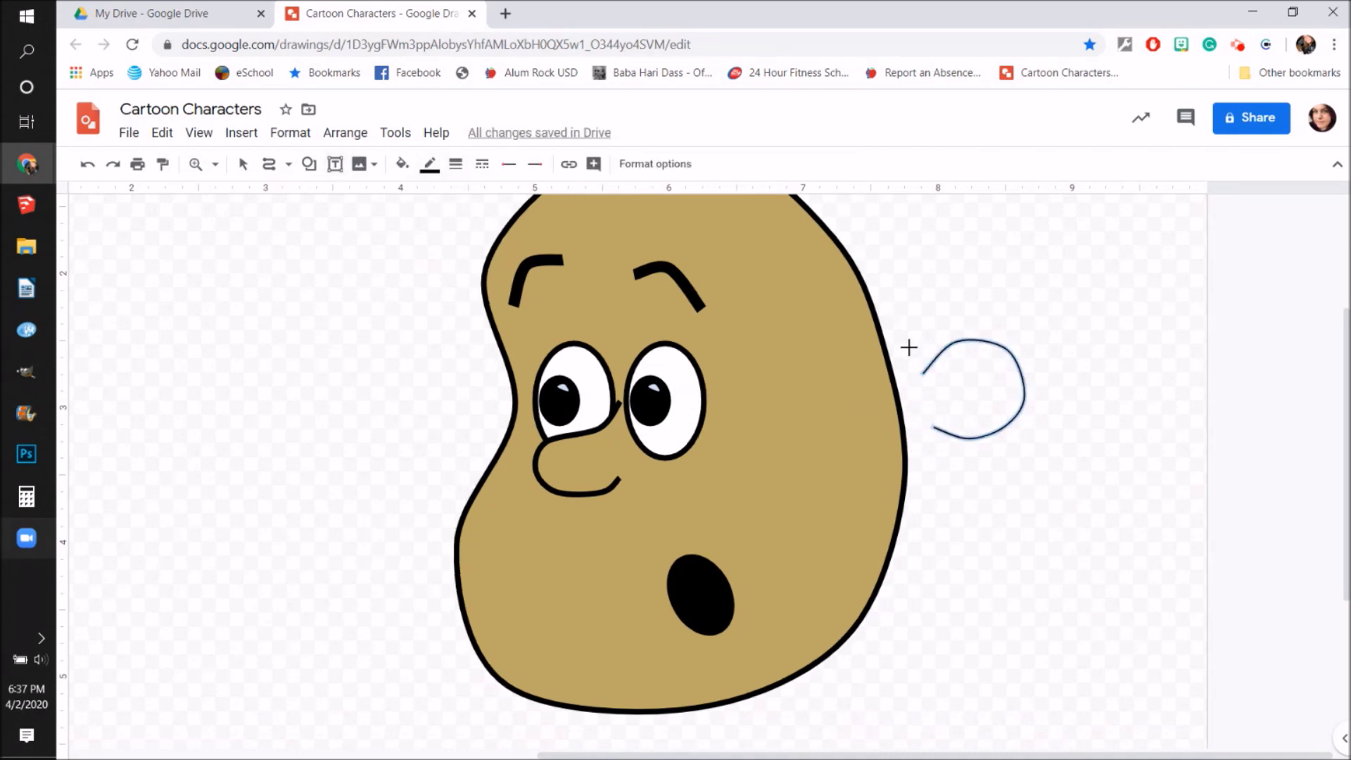
Step: Thicken the ear's outline and fill it with the same tan as the head
{"action": "left_click", "coordinate": [455, 164]}
{"action": "left_click", "coordinate": [478, 283]}
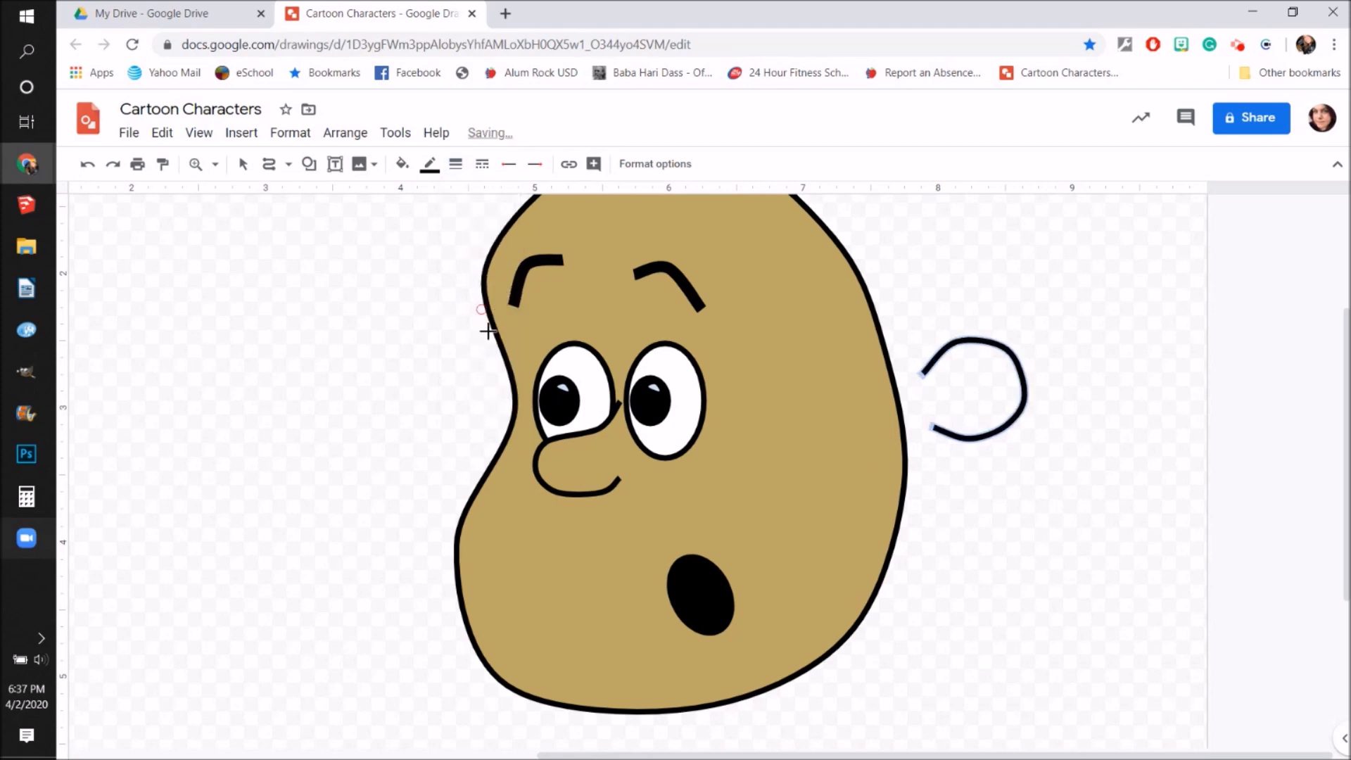
{"action": "left_click", "coordinate": [402, 164]}
{"action": "left_click", "coordinate": [410, 438]}
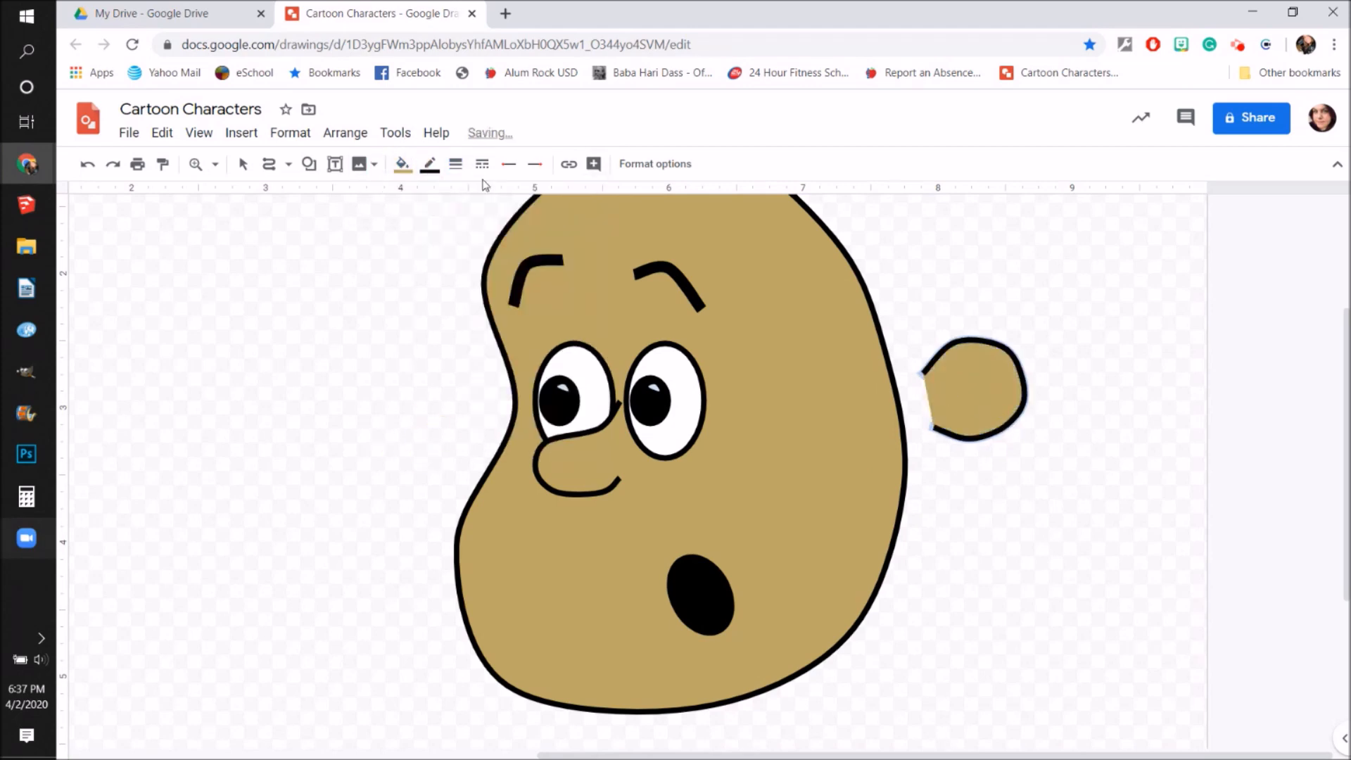
Step: Move the ear onto the right edge of the head, with its open side overlapping the face
{"action": "left_click", "coordinate": [242, 164]}
{"action": "left_click", "coordinate": [939, 417]}
{"action": "left_click_drag", "start_coordinate": [953, 385], "coordinate": [832, 398]}
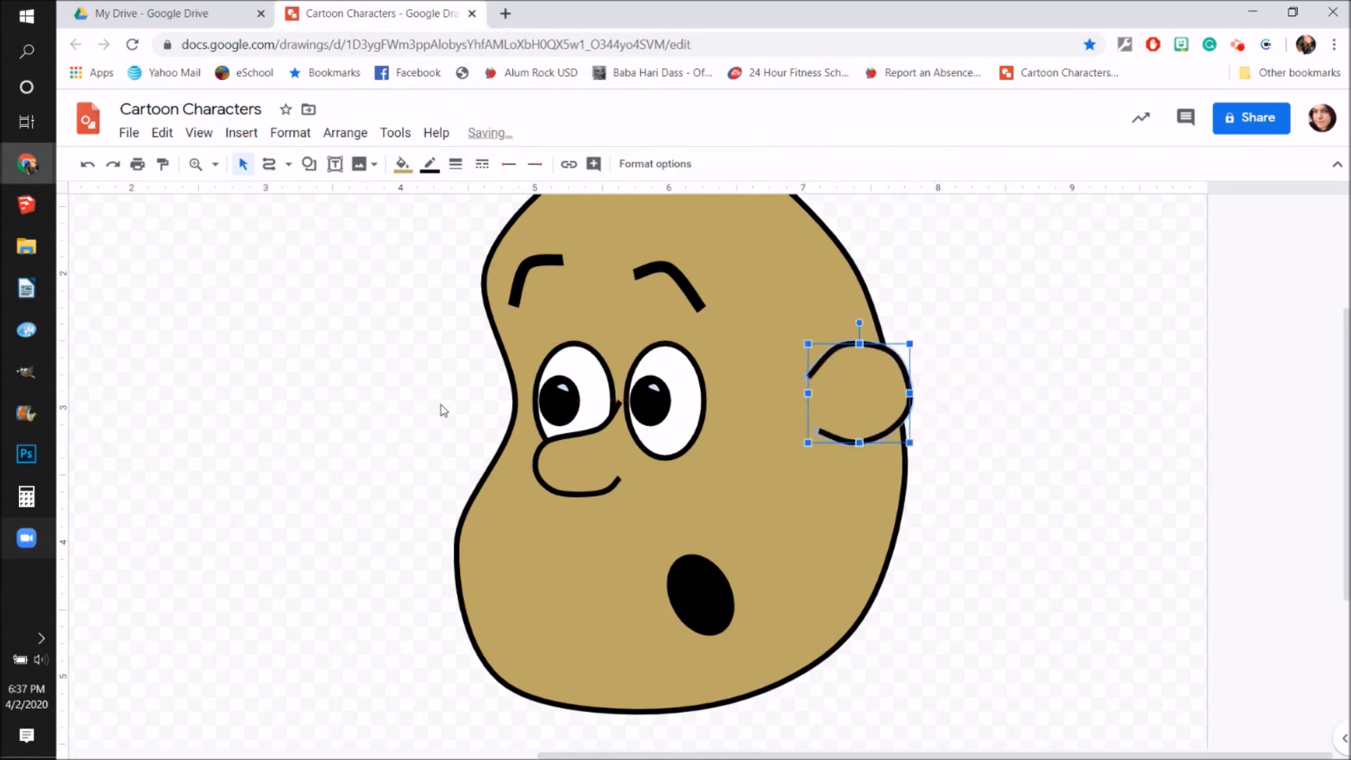
Step: Draw a short arched curve inside the ear as its inner fold
{"action": "left_click", "coordinate": [269, 164]}
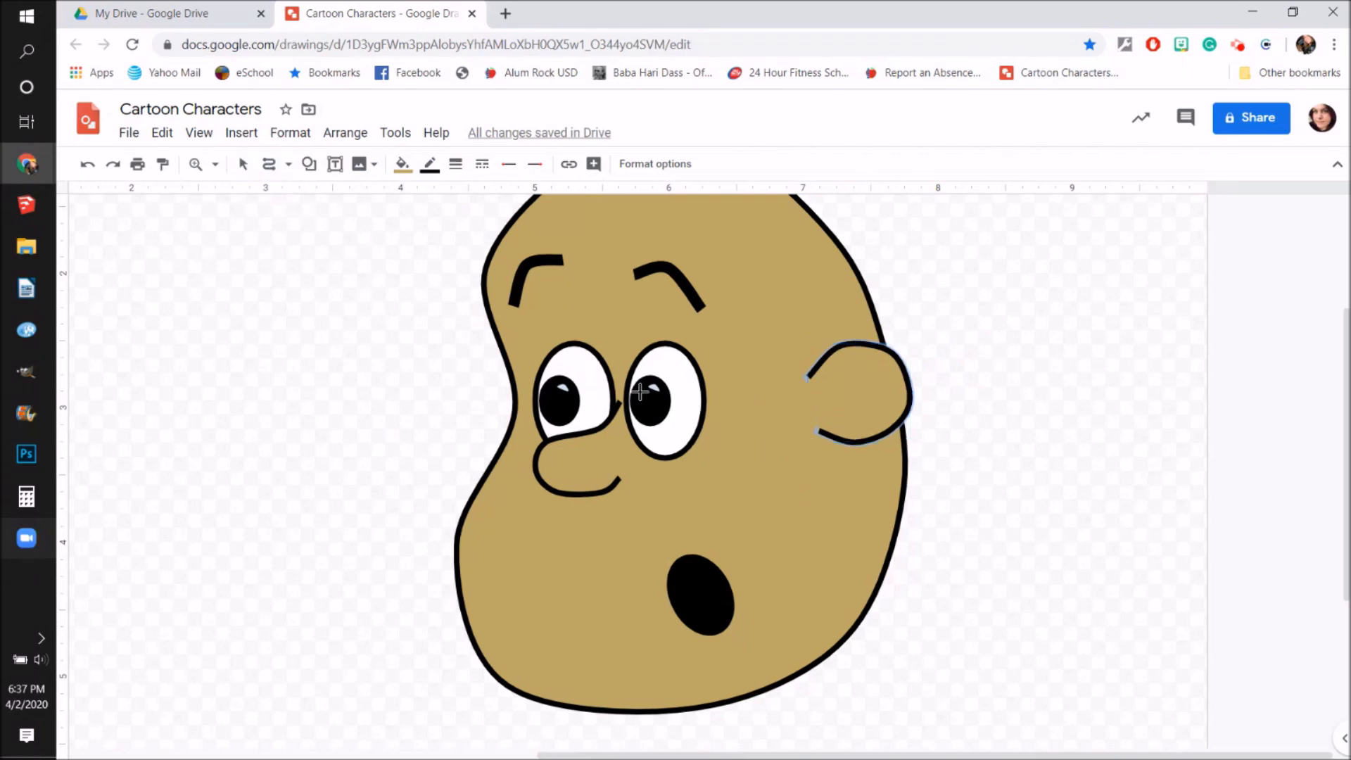
{"action": "left_click_drag", "start_coordinate": [840, 372], "coordinate": [880, 367]}
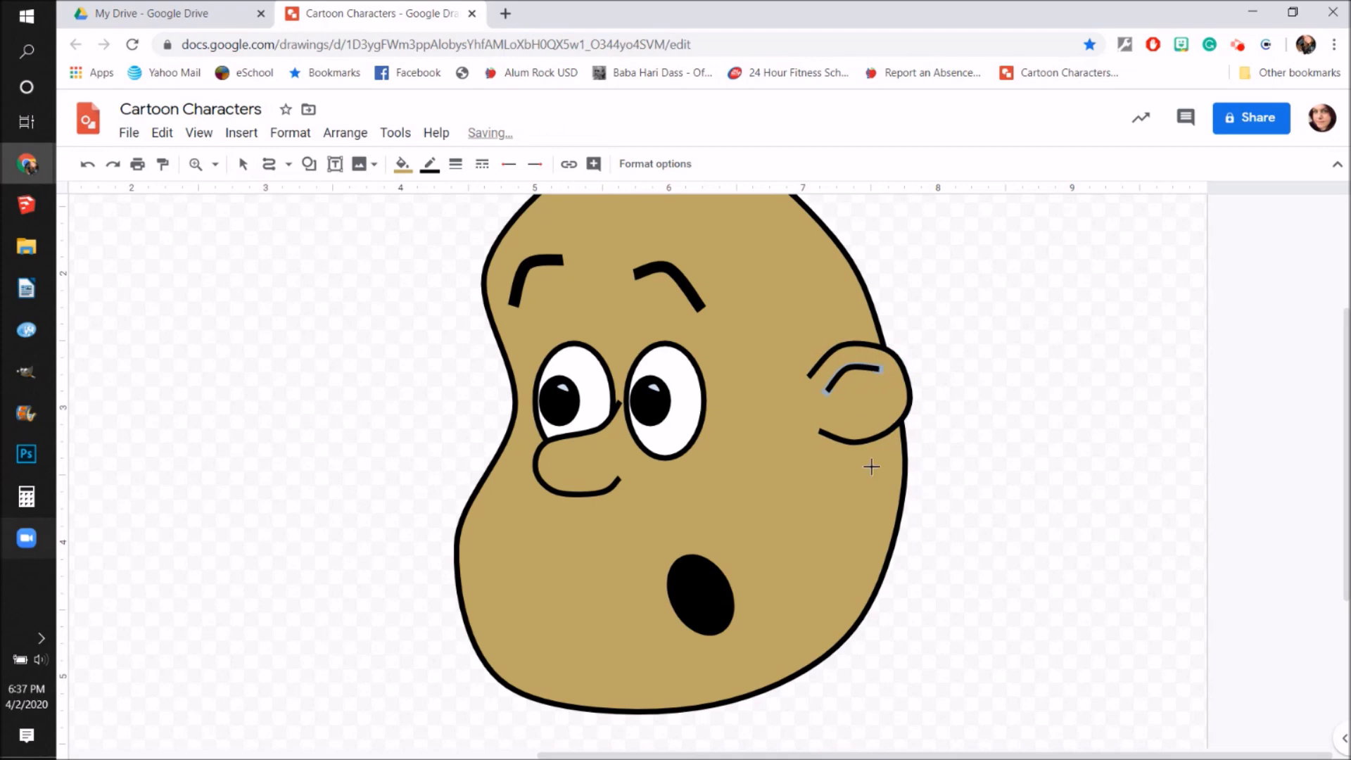
{"action": "left_click", "coordinate": [244, 164]}
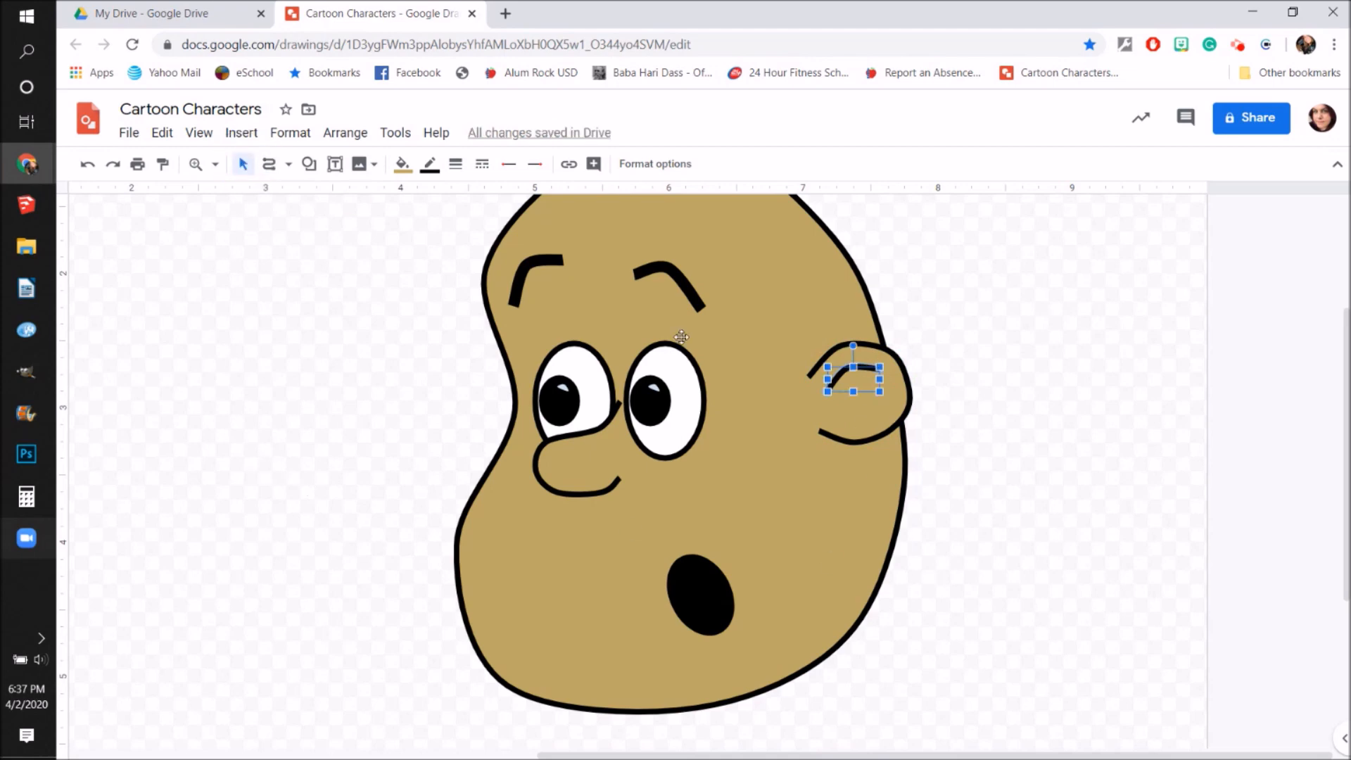
Step: Group the ear outline with its inner fold and shift the group slightly outward
{"action": "left_click", "coordinate": [904, 370]}
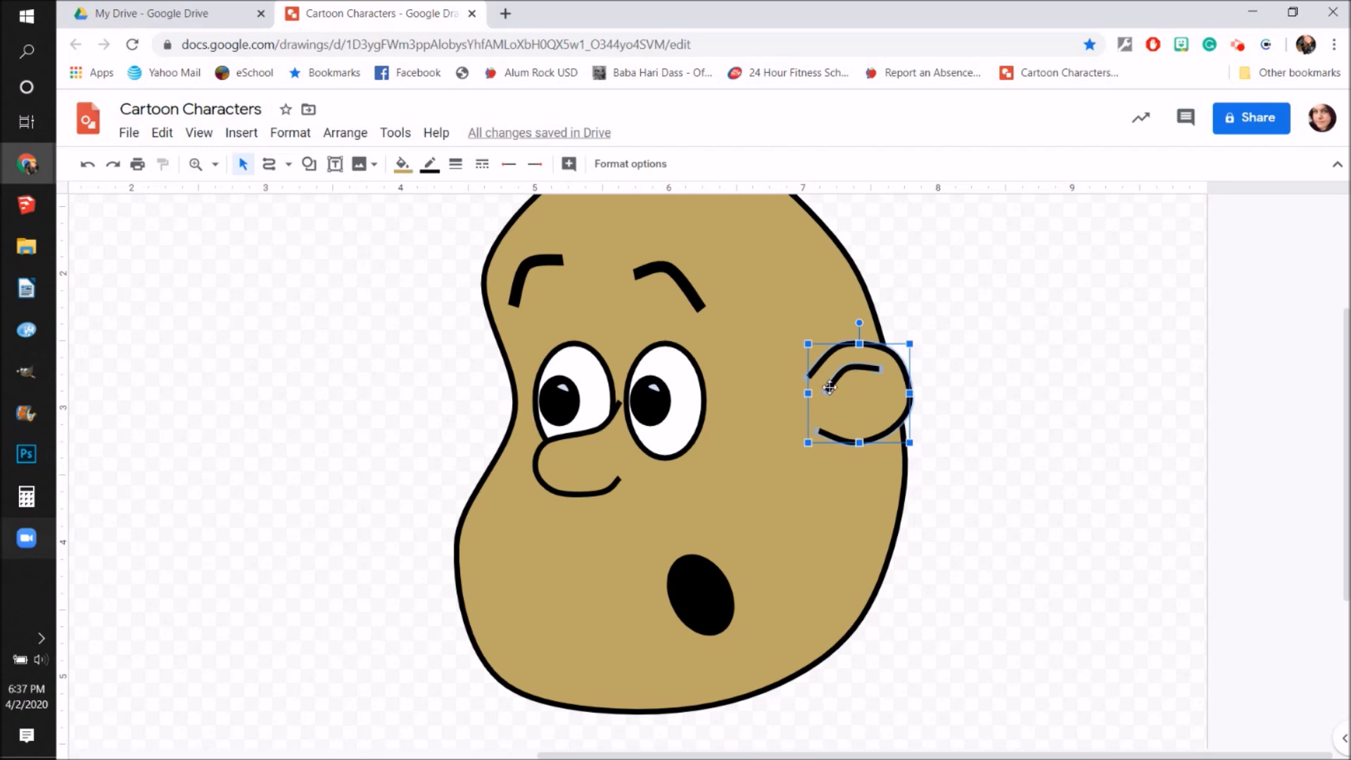
{"action": "left_click", "coordinate": [360, 137]}
{"action": "left_click", "coordinate": [401, 349]}
{"action": "left_click", "coordinate": [879, 401]}
{"action": "left_click", "coordinate": [877, 395]}
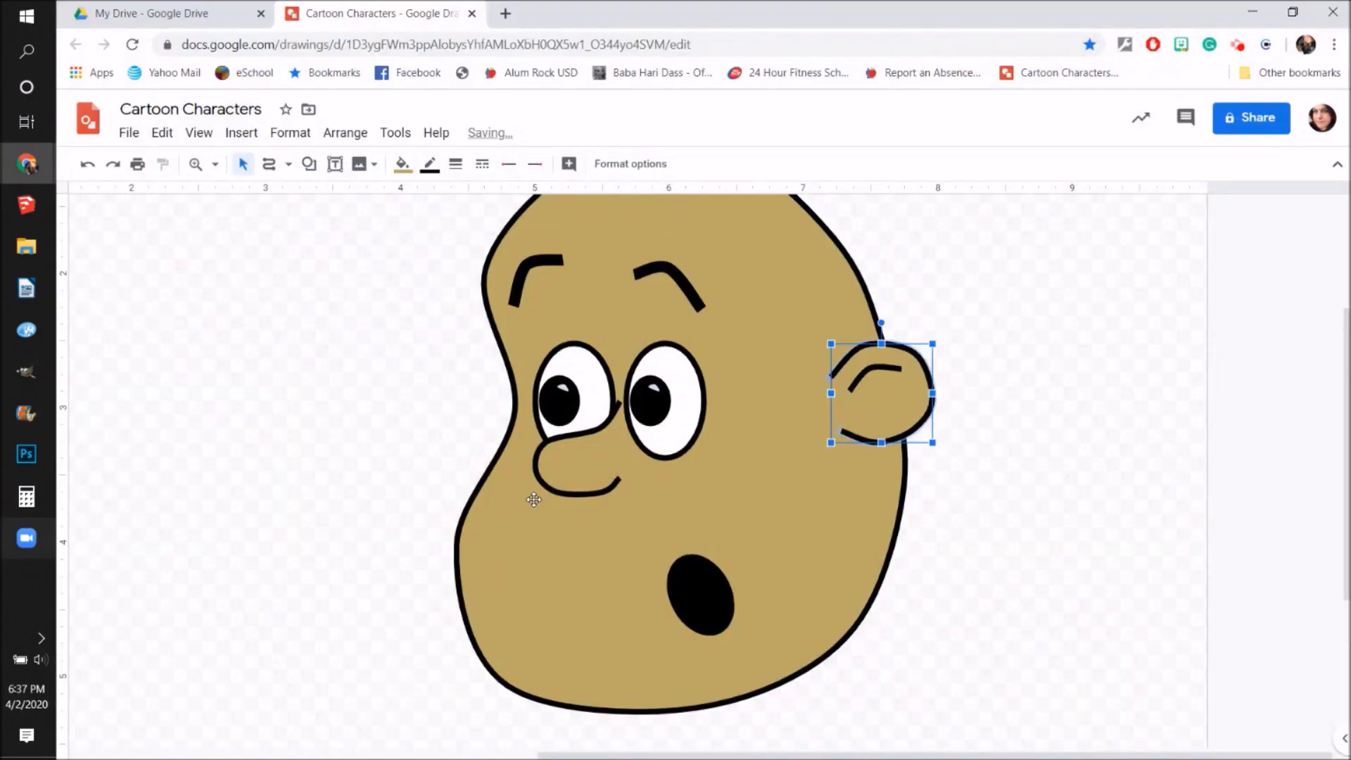
Step: Nudge the ear sideways until it protrudes from the right edge of the head and shrink it slightly
{"action": "key", "text": "Right"}
{"action": "key", "text": "Right"}
{"action": "key", "text": "Right"}
{"action": "key", "text": "Right"}
{"action": "key", "text": "Right"}
{"action": "key", "text": "Right"}
{"action": "key", "text": "Right"}
{"action": "key", "text": "Right"}
{"action": "key", "text": "Right"}
{"action": "key", "text": "Right"}
{"action": "key", "text": "Left"}
{"action": "key", "text": "Left"}
{"action": "key", "text": "Left"}
{"action": "key", "text": "Left"}
{"action": "key", "text": "Left"}
{"action": "key", "text": "Left"}
{"action": "key", "text": "Left"}
{"action": "key", "text": "Left"}
{"action": "key", "text": "Left"}
{"action": "key", "text": "Left"}
{"action": "key", "text": "Left"}
{"action": "key", "text": "Left"}
{"action": "key", "text": "Left"}
{"action": "key", "text": "Left"}
{"action": "key", "text": "Left"}
{"action": "key", "text": "Left"}
{"action": "key", "text": "Left"}
{"action": "key", "text": "Left"}
{"action": "key", "text": "Left"}
{"action": "key", "text": "Left"}
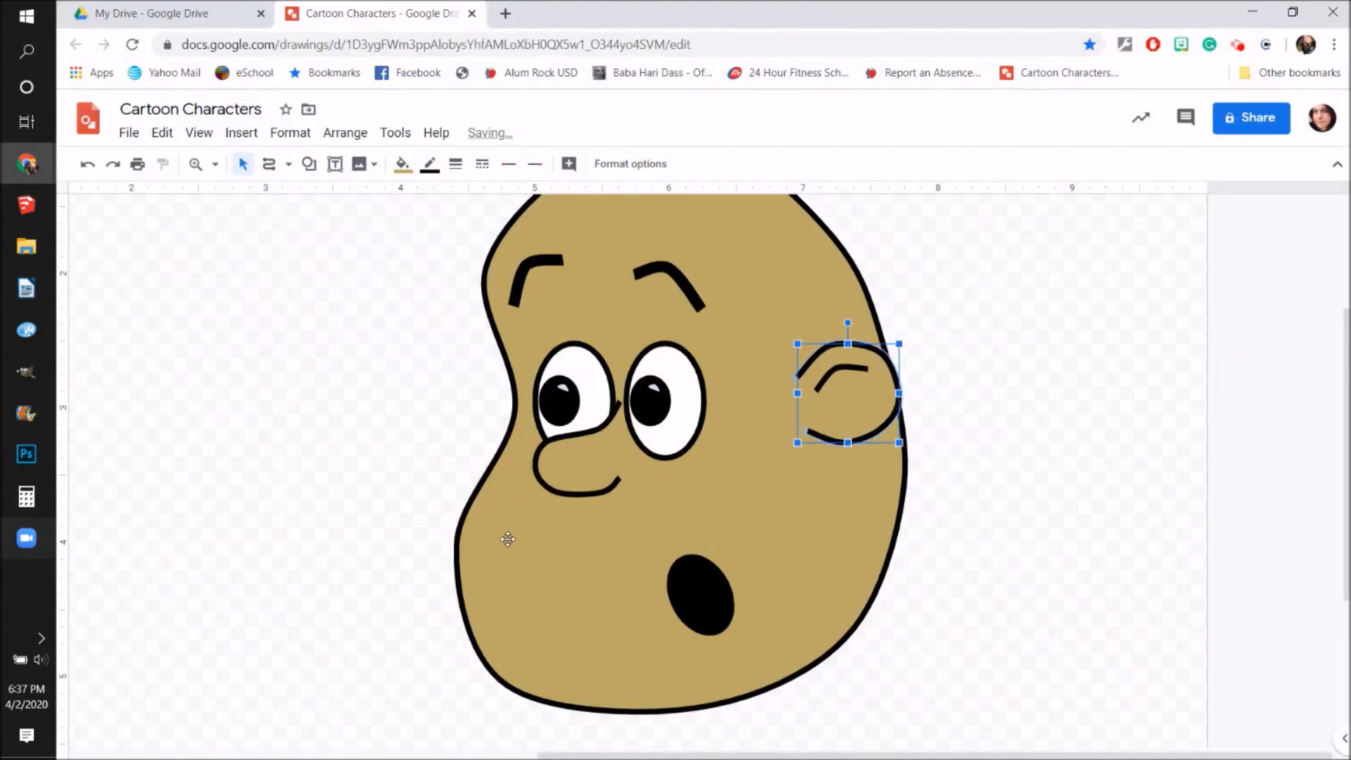
{"action": "key", "text": "Left"}
{"action": "key", "text": "Left"}
{"action": "key", "text": "Left"}
{"action": "key", "text": "Left"}
{"action": "key", "text": "Left"}
{"action": "key", "text": "Left"}
{"action": "key", "text": "Left"}
{"action": "key", "text": "Left"}
{"action": "key", "text": "Left"}
{"action": "key", "text": "Left"}
{"action": "key", "text": "Left"}
{"action": "key", "text": "Left"}
{"action": "key", "text": "Left"}
{"action": "key", "text": "Left"}
{"action": "key", "text": "Left"}
{"action": "key", "text": "Left"}
{"action": "key", "text": "Left"}
{"action": "key", "text": "Left"}
{"action": "key", "text": "Left"}
{"action": "key", "text": "Left"}
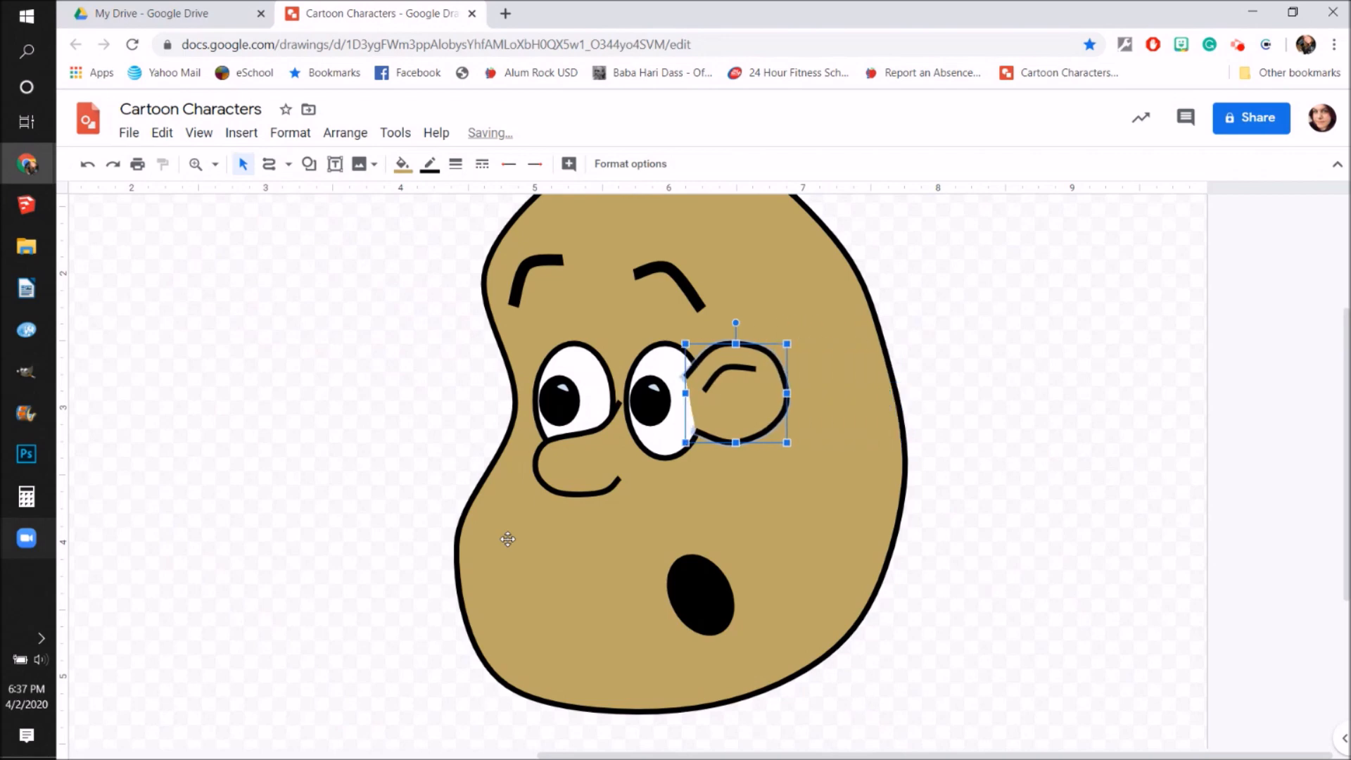
{"action": "key", "text": "Right"}
{"action": "key", "text": "Right"}
{"action": "key", "text": "Right"}
{"action": "key", "text": "Right"}
{"action": "key", "text": "Right"}
{"action": "key", "text": "Right"}
{"action": "key", "text": "Right"}
{"action": "key", "text": "Right"}
{"action": "key", "text": "Right"}
{"action": "key", "text": "Right"}
{"action": "key", "text": "Right"}
{"action": "key", "text": "Right"}
{"action": "key", "text": "Right"}
{"action": "key", "text": "Right"}
{"action": "key", "text": "Right"}
{"action": "key", "text": "Right"}
{"action": "key", "text": "Right"}
{"action": "key", "text": "Right"}
{"action": "key", "text": "Right"}
{"action": "key", "text": "Right"}
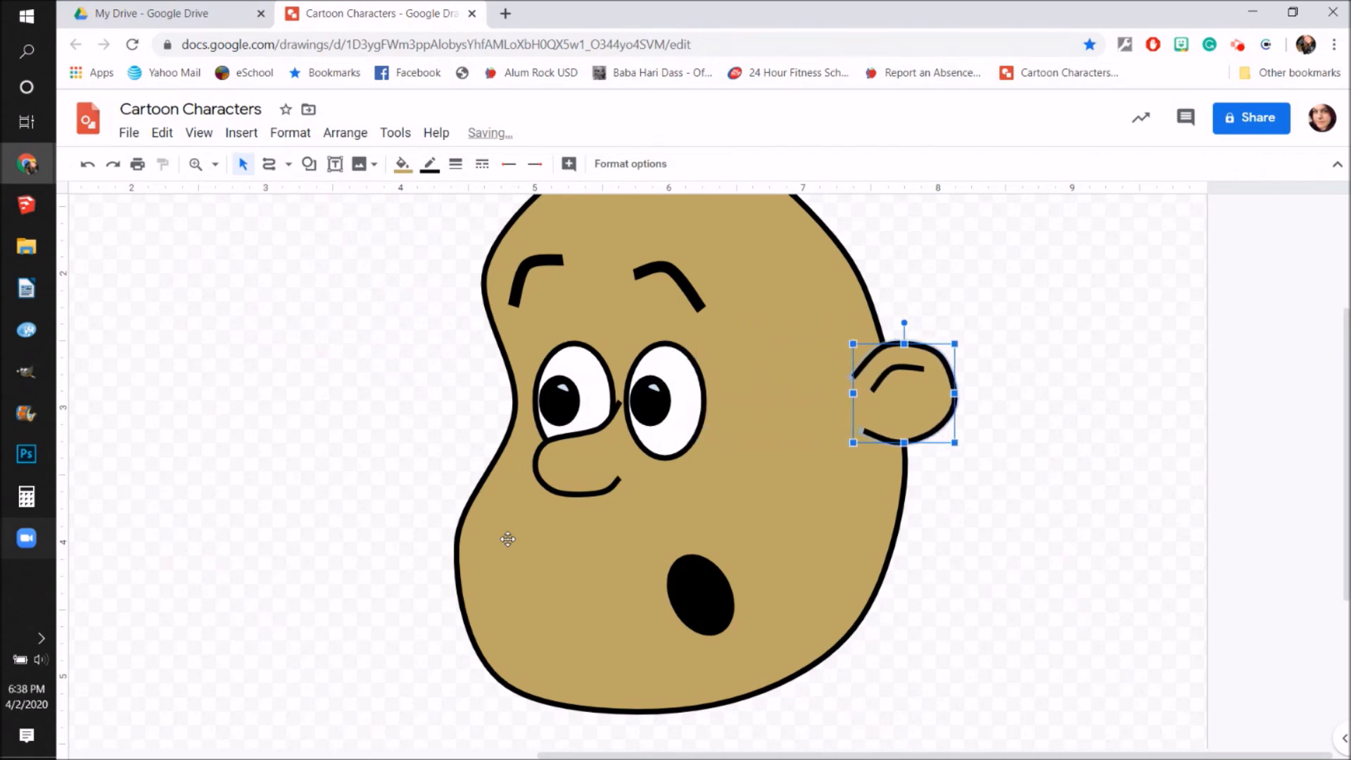
{"action": "mouse_move", "coordinate": [904, 445]}
{"action": "left_mouse_down"}
{"action": "mouse_move", "coordinate": [905, 471]}
{"action": "mouse_move", "coordinate": [907, 426]}
{"action": "mouse_move", "coordinate": [905, 440]}
{"action": "left_mouse_up"}
{"action": "left_click_drag", "start_coordinate": [954, 343], "coordinate": [942, 349]}
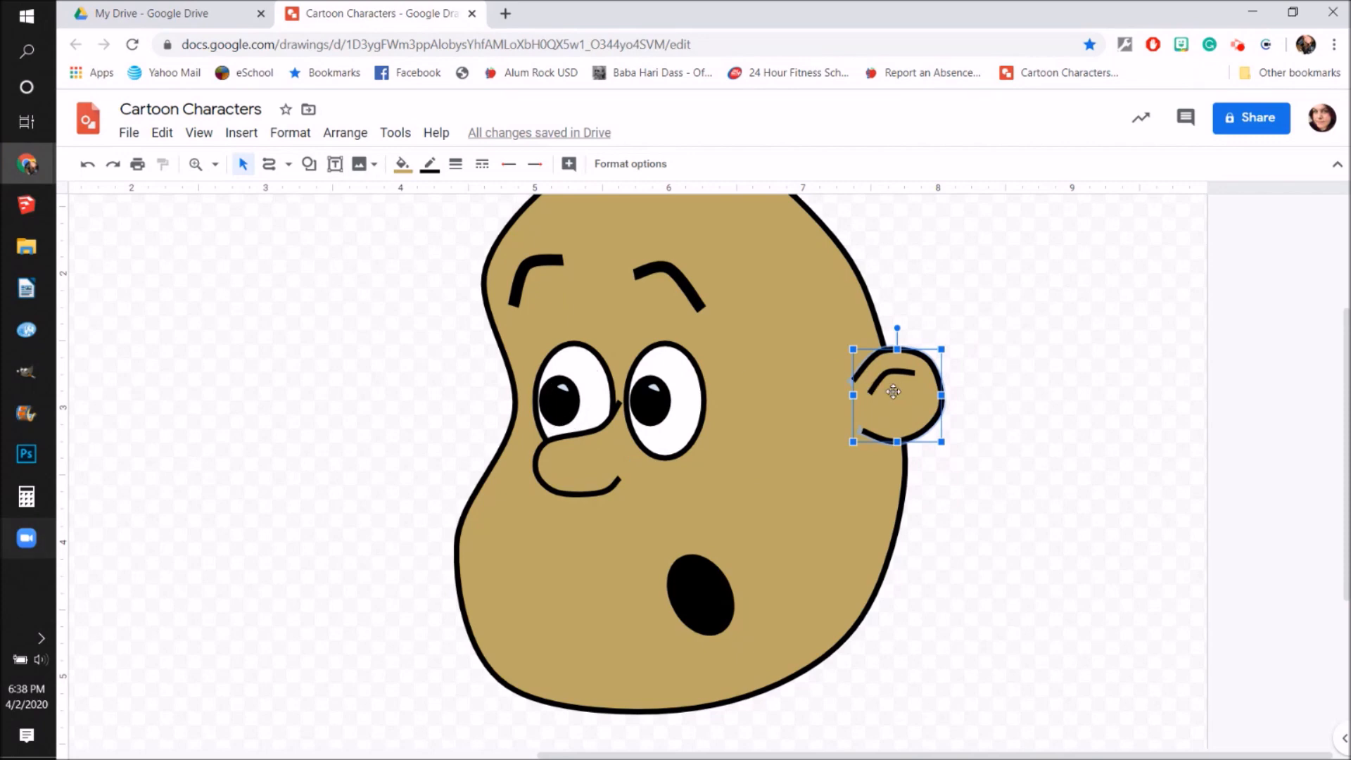
Step: Try a horizontally flipped duplicate of the ear on the left edge of the head
{"action": "key", "text": "ctrl+d"}
{"action": "left_click", "coordinate": [356, 138]}
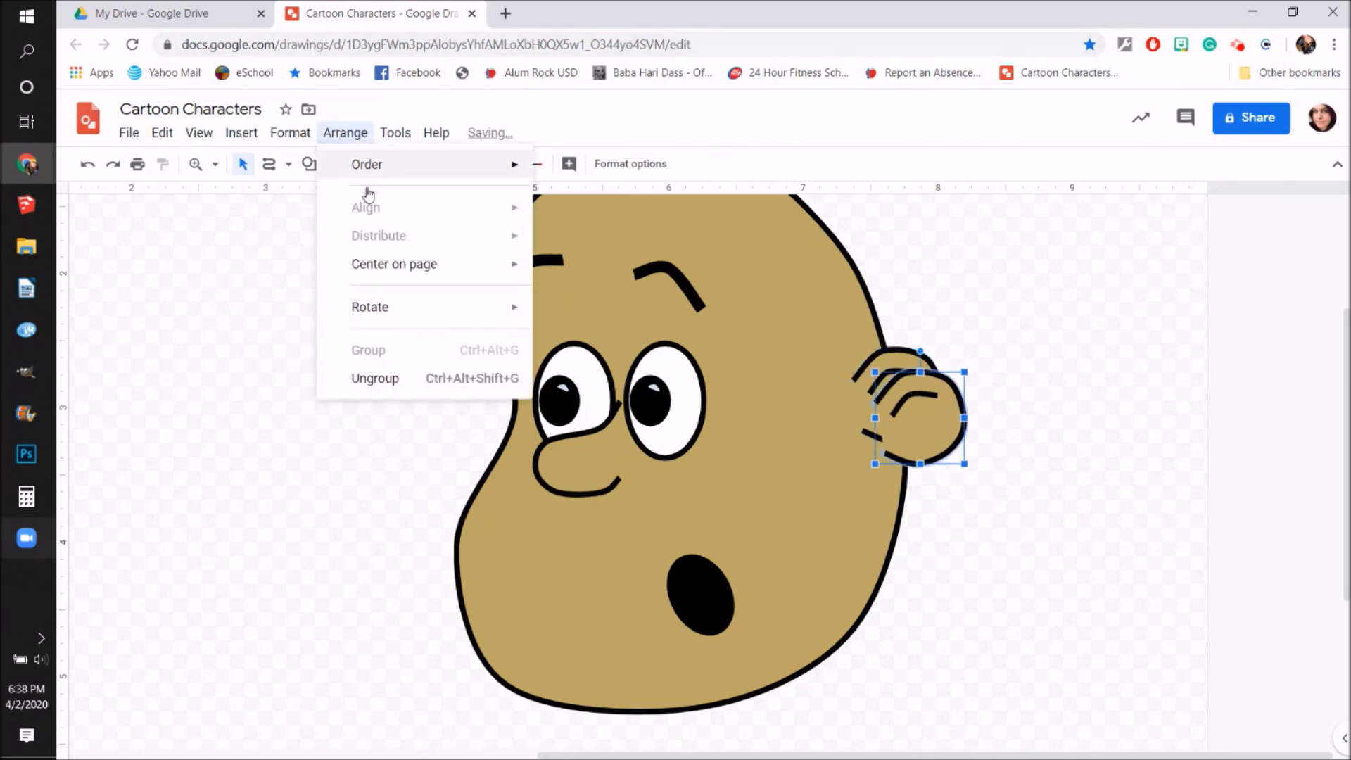
{"action": "mouse_move", "coordinate": [432, 310]}
{"action": "left_click", "coordinate": [599, 368]}
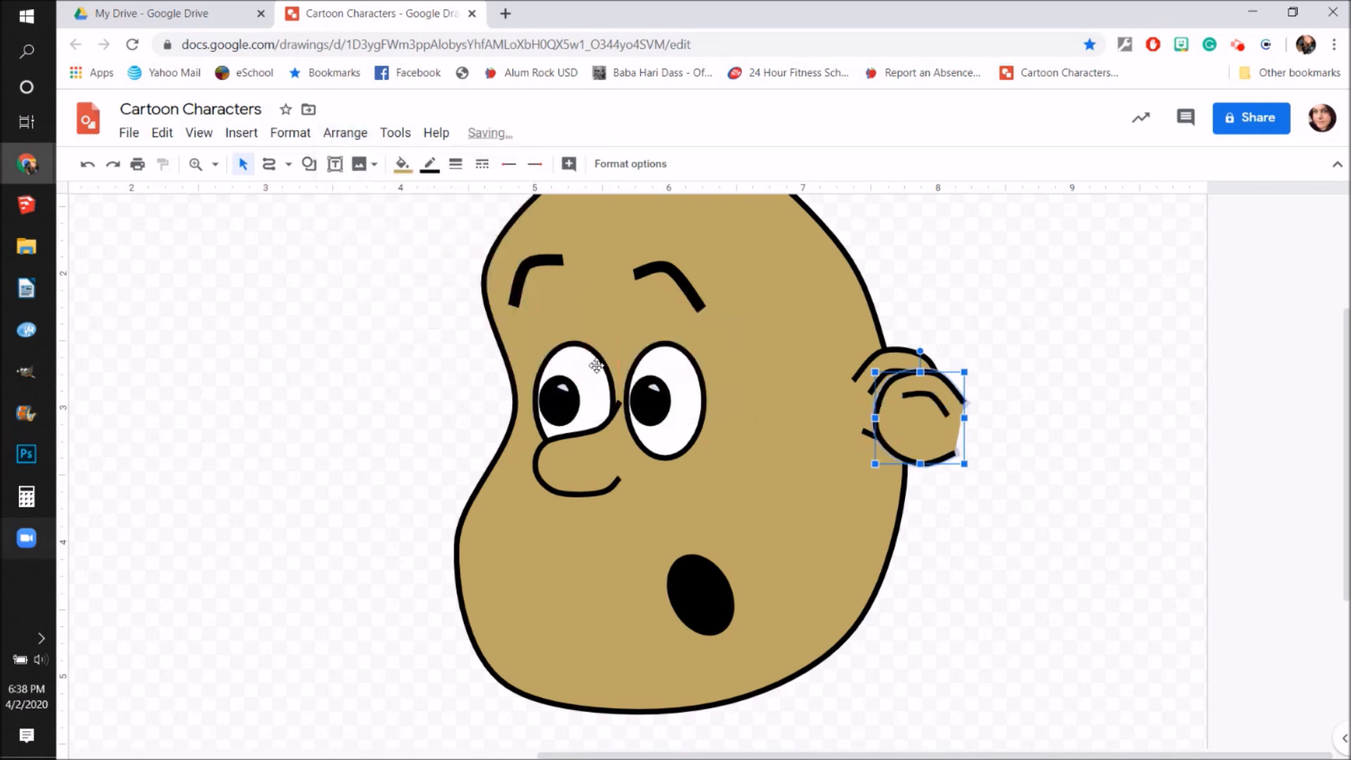
{"action": "left_click_drag", "start_coordinate": [878, 410], "coordinate": [445, 382]}
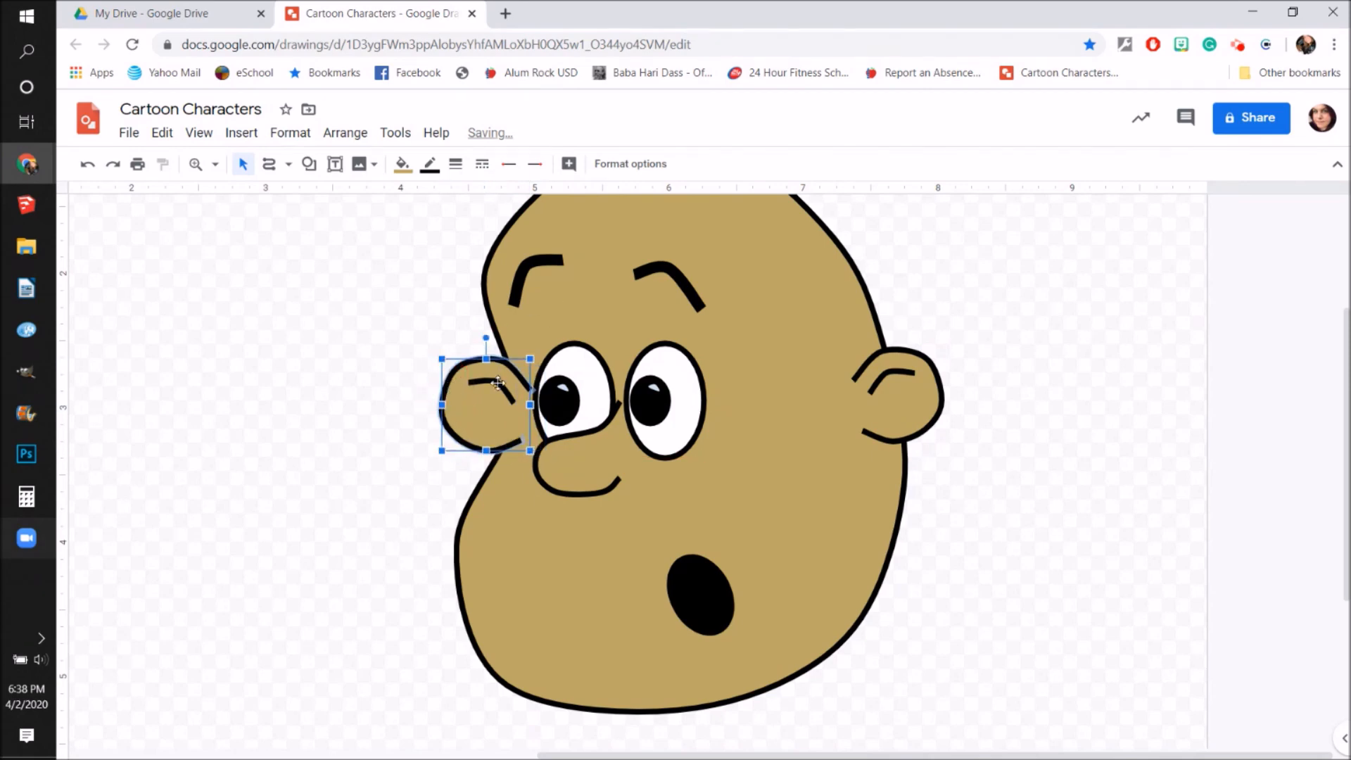
{"action": "left_click_drag", "start_coordinate": [442, 406], "coordinate": [439, 406]}
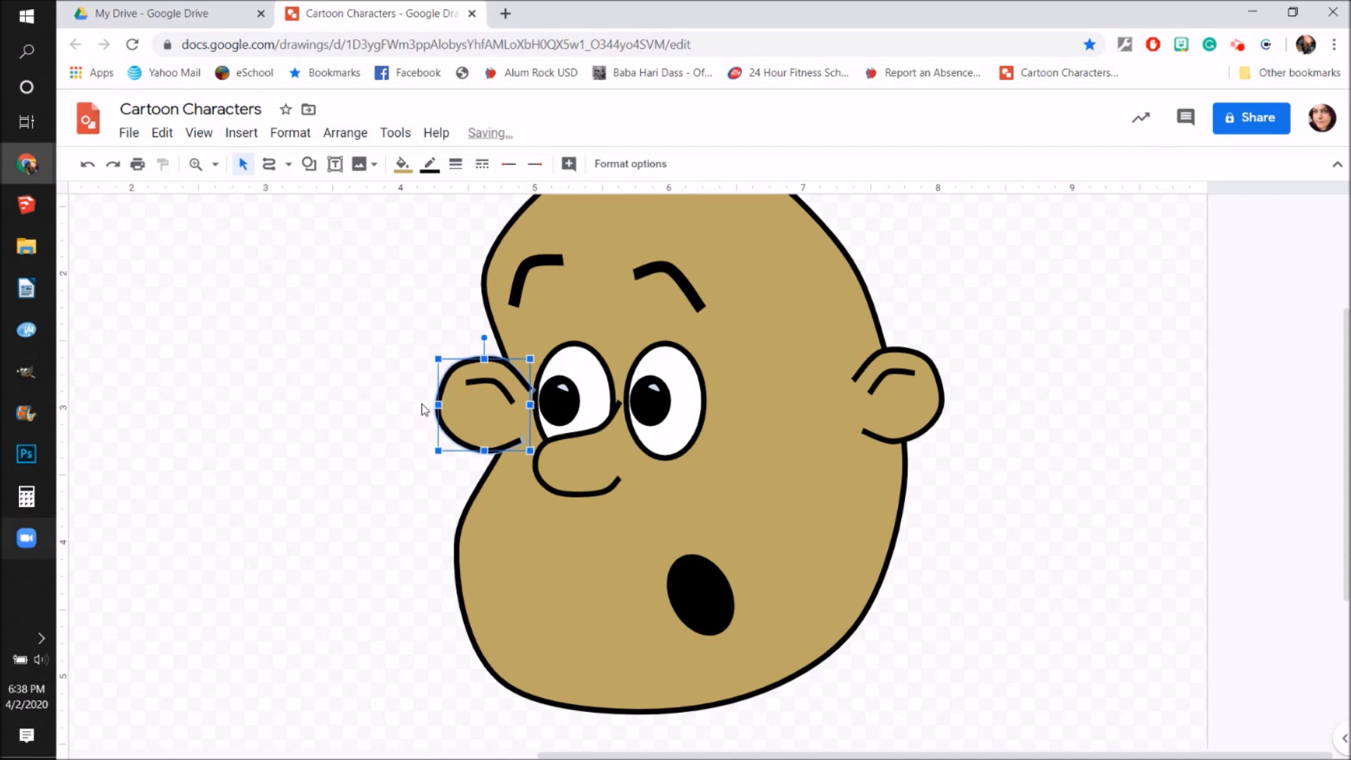
{"action": "key", "text": "ctrl+z"}
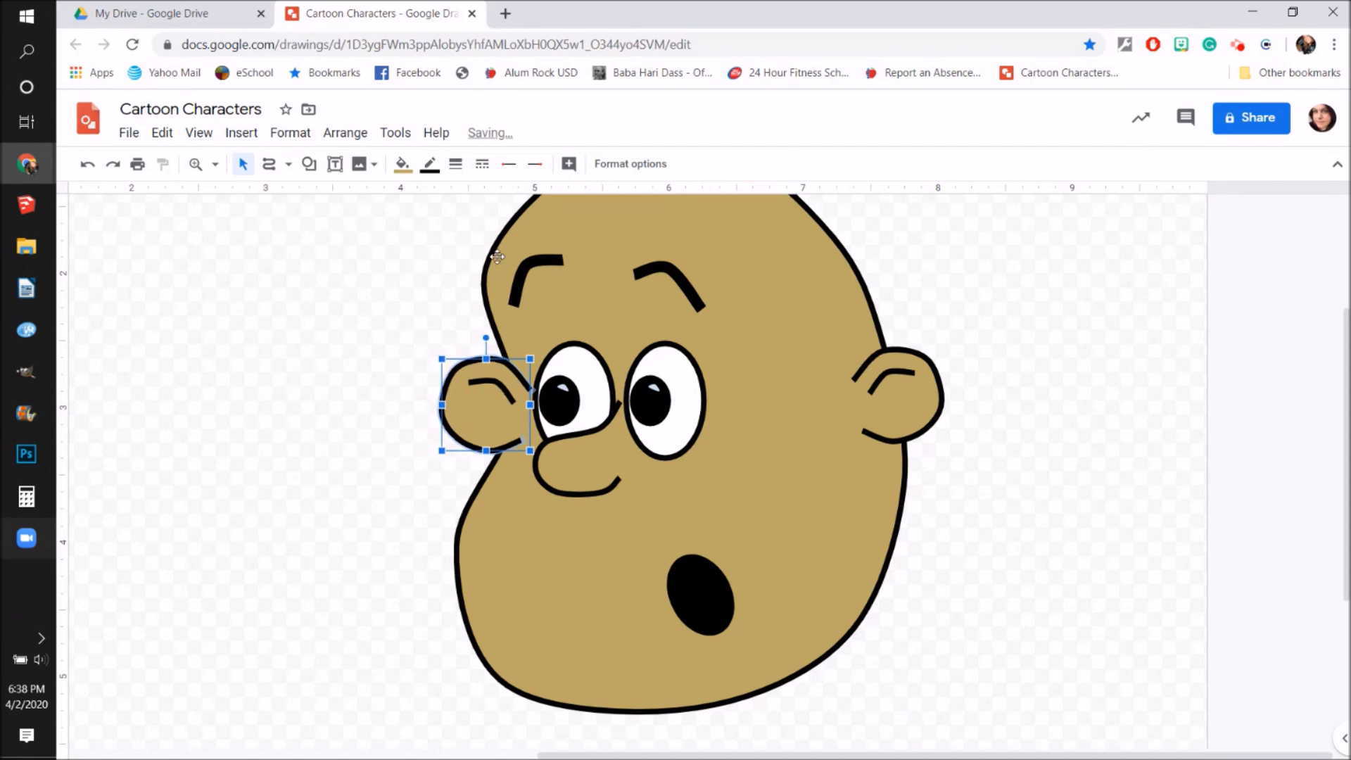
Step: Try sending the left ear behind the head and nudging it inward so only its outer part shows
{"action": "left_click", "coordinate": [348, 138]}
{"action": "mouse_move", "coordinate": [355, 163]}
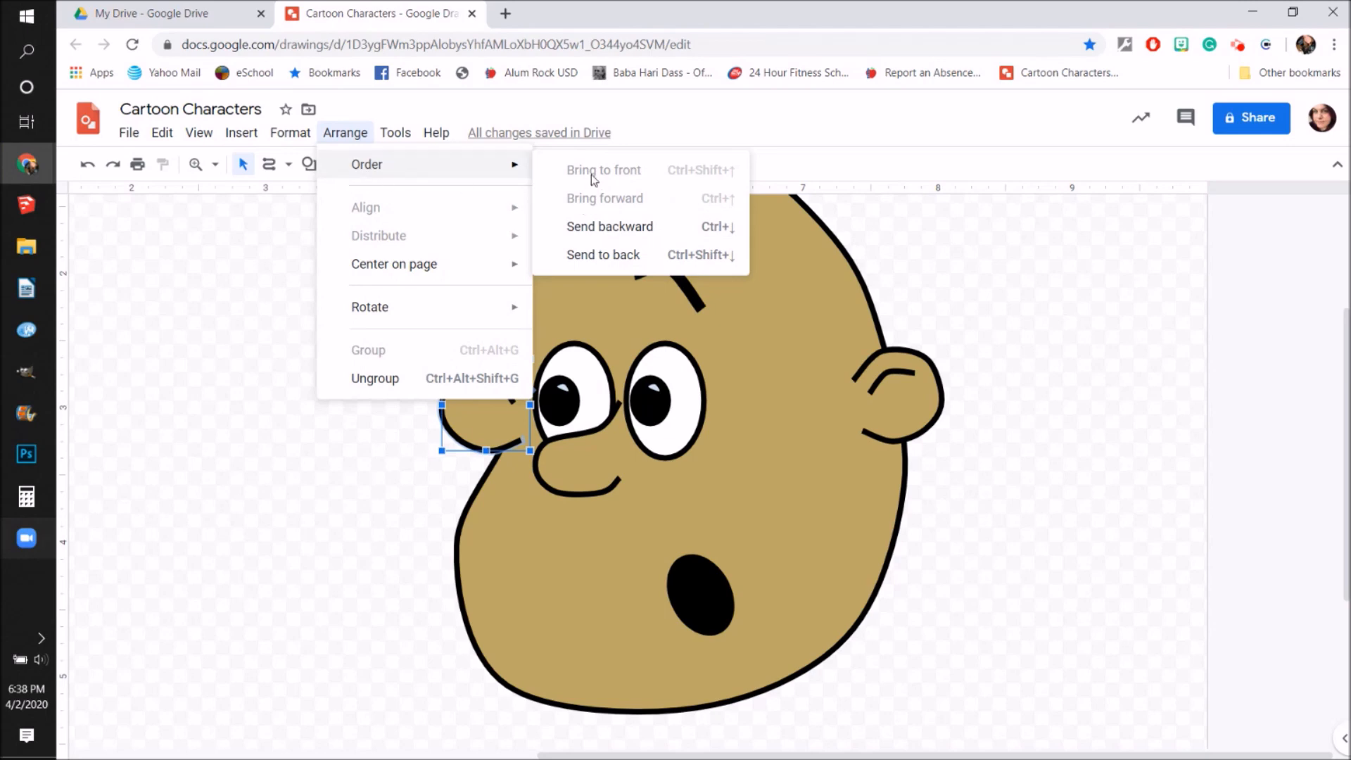
{"action": "left_click", "coordinate": [605, 257]}
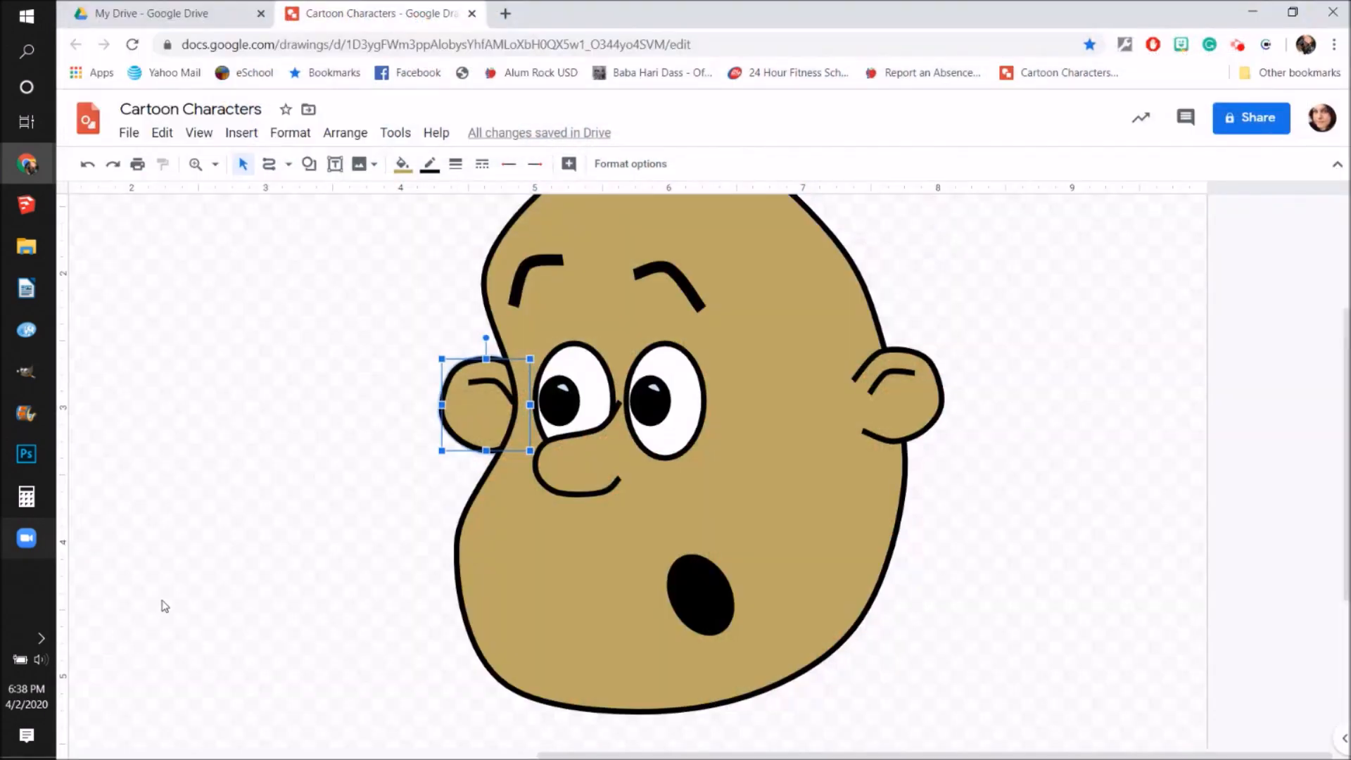
{"action": "key", "text": "Right"}
{"action": "key", "text": "Right"}
{"action": "key", "text": "Right"}
{"action": "key", "text": "Right"}
{"action": "key", "text": "Right"}
{"action": "key", "text": "Right"}
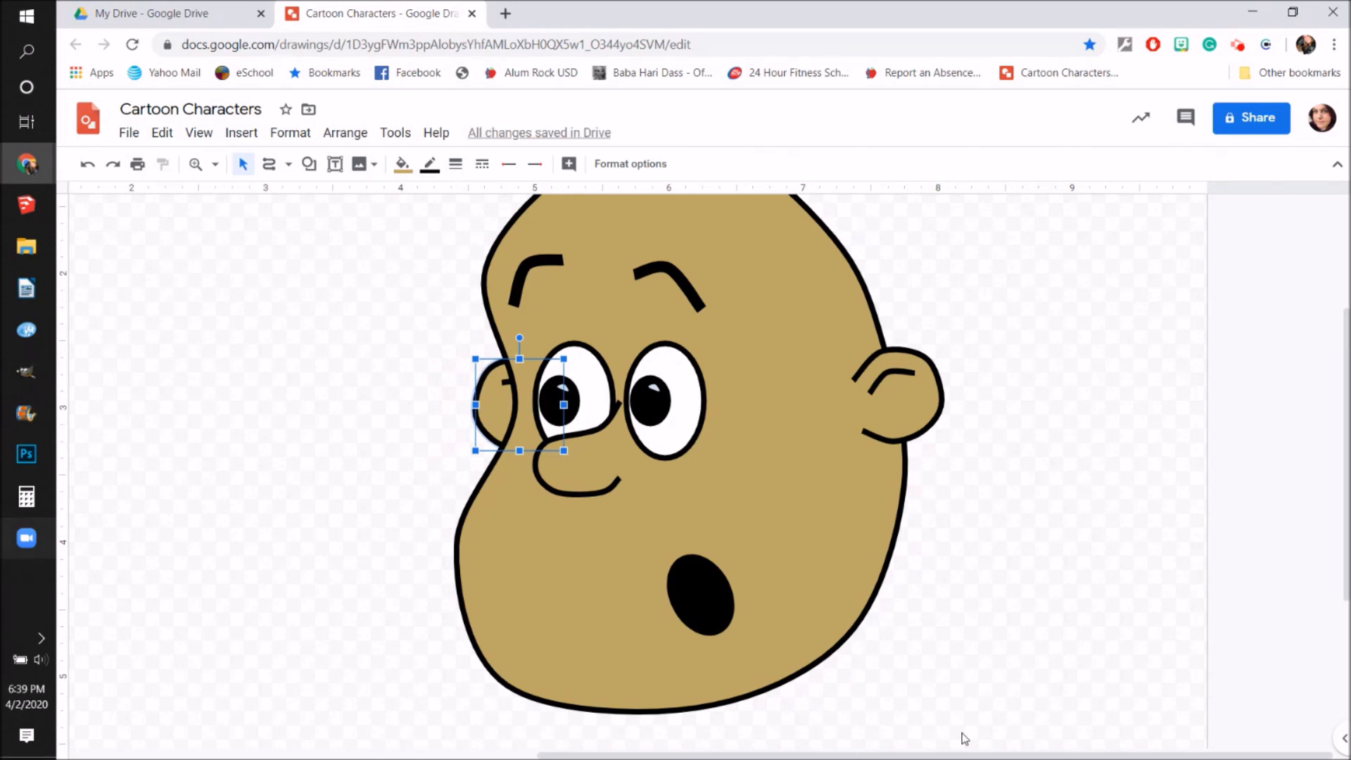
Step: Delete the left ear, keeping only the ear on the right side of the head
{"action": "key", "text": "Delete"}
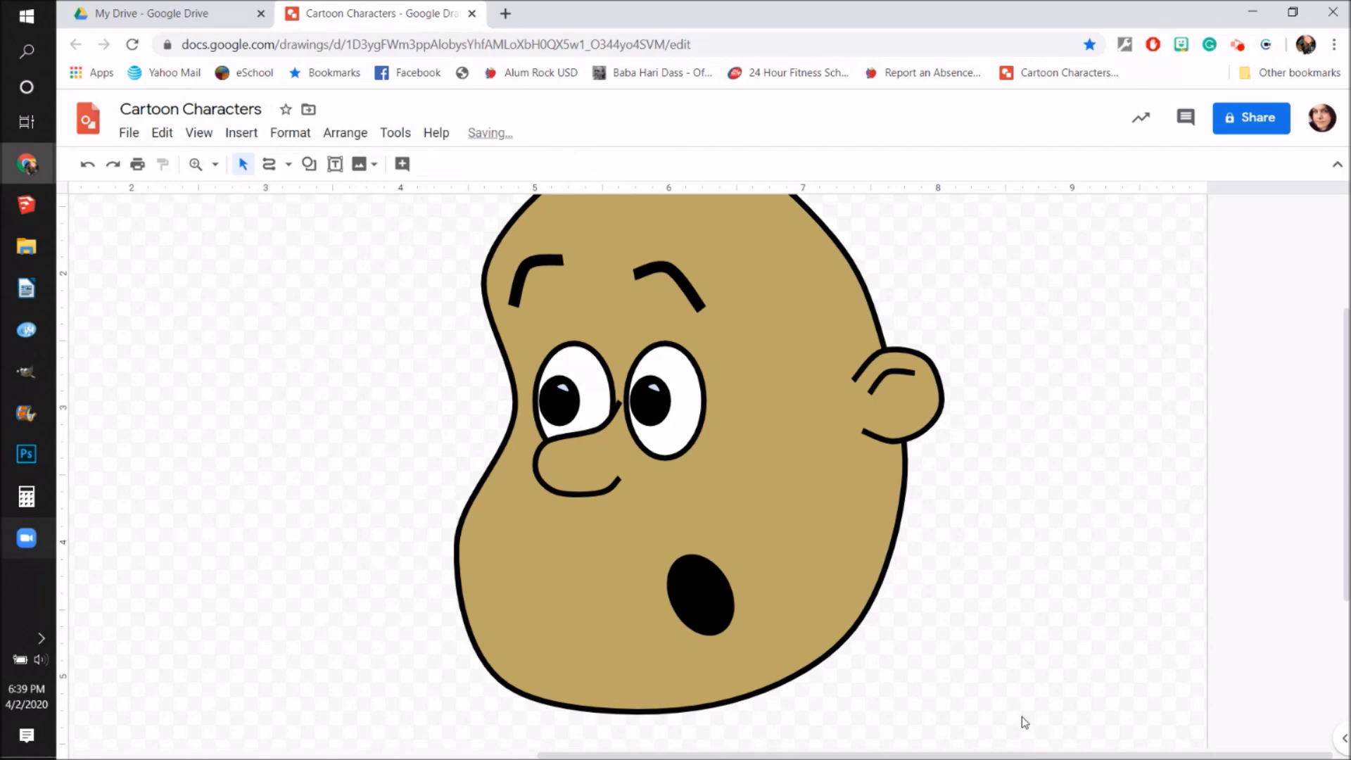
{"action": "scroll", "coordinate": [1022, 716], "scroll_direction": "up", "scroll_amount": 1}
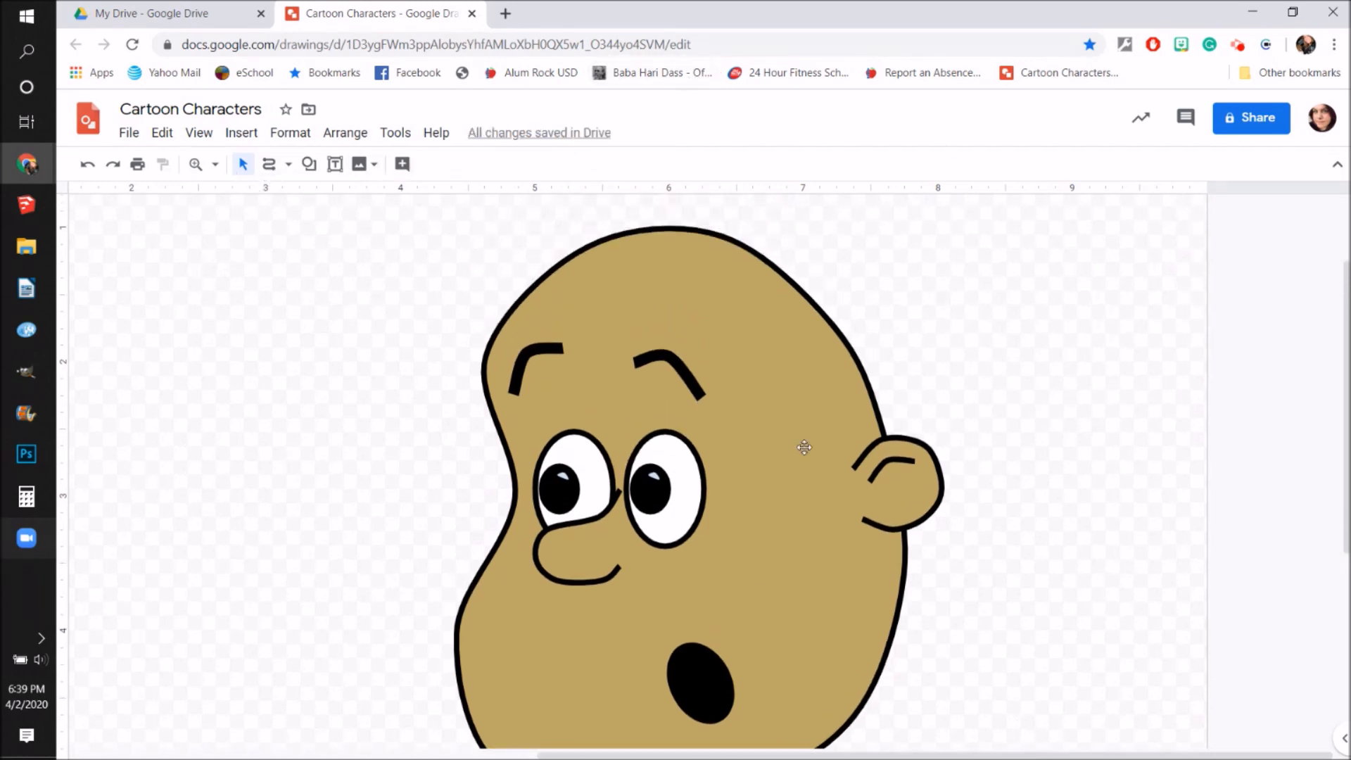
{"action": "scroll", "coordinate": [836, 446], "scroll_direction": "down", "scroll_amount": 1}
{"action": "scroll", "coordinate": [836, 446], "scroll_direction": "down", "scroll_amount": 1}
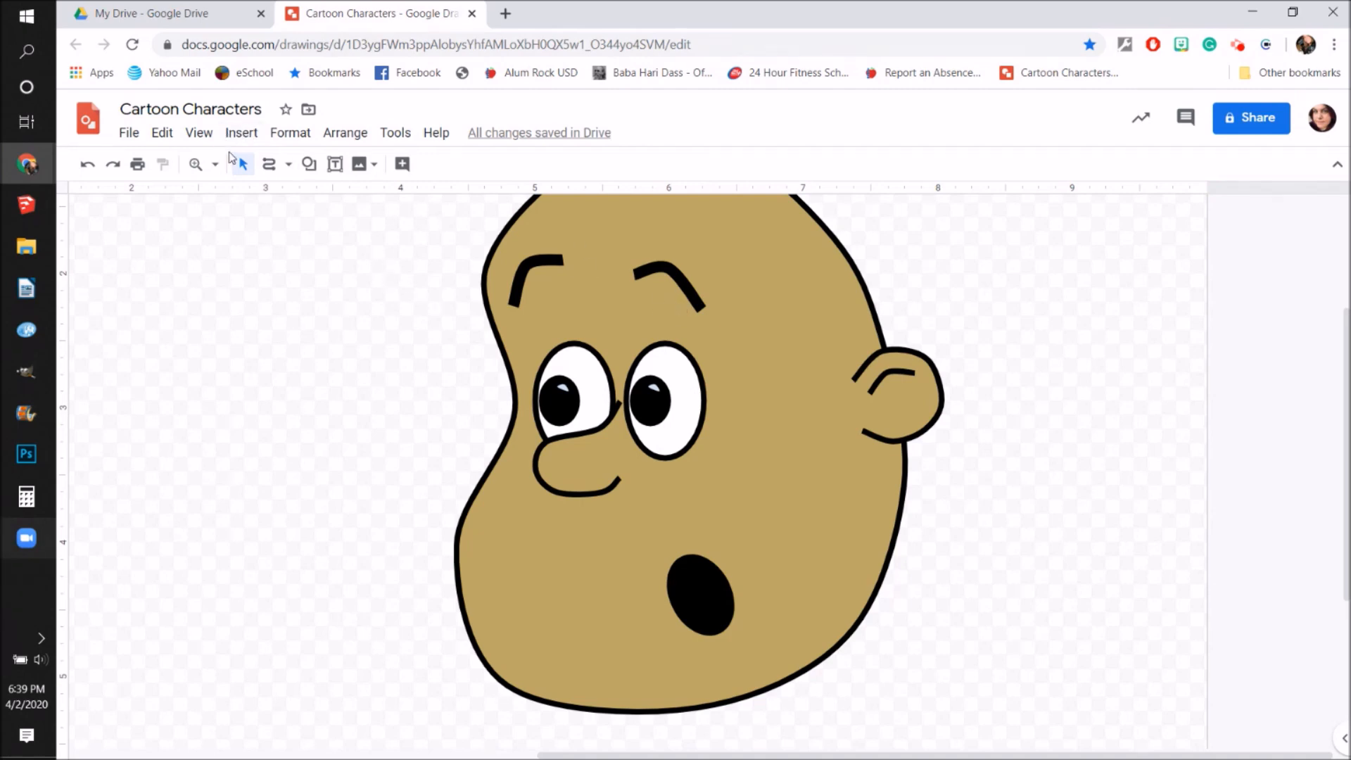
Step: Group the head with all its facial features and the ear, and nudge the group to the right
{"action": "left_click", "coordinate": [216, 165]}
{"action": "left_click", "coordinate": [241, 194]}
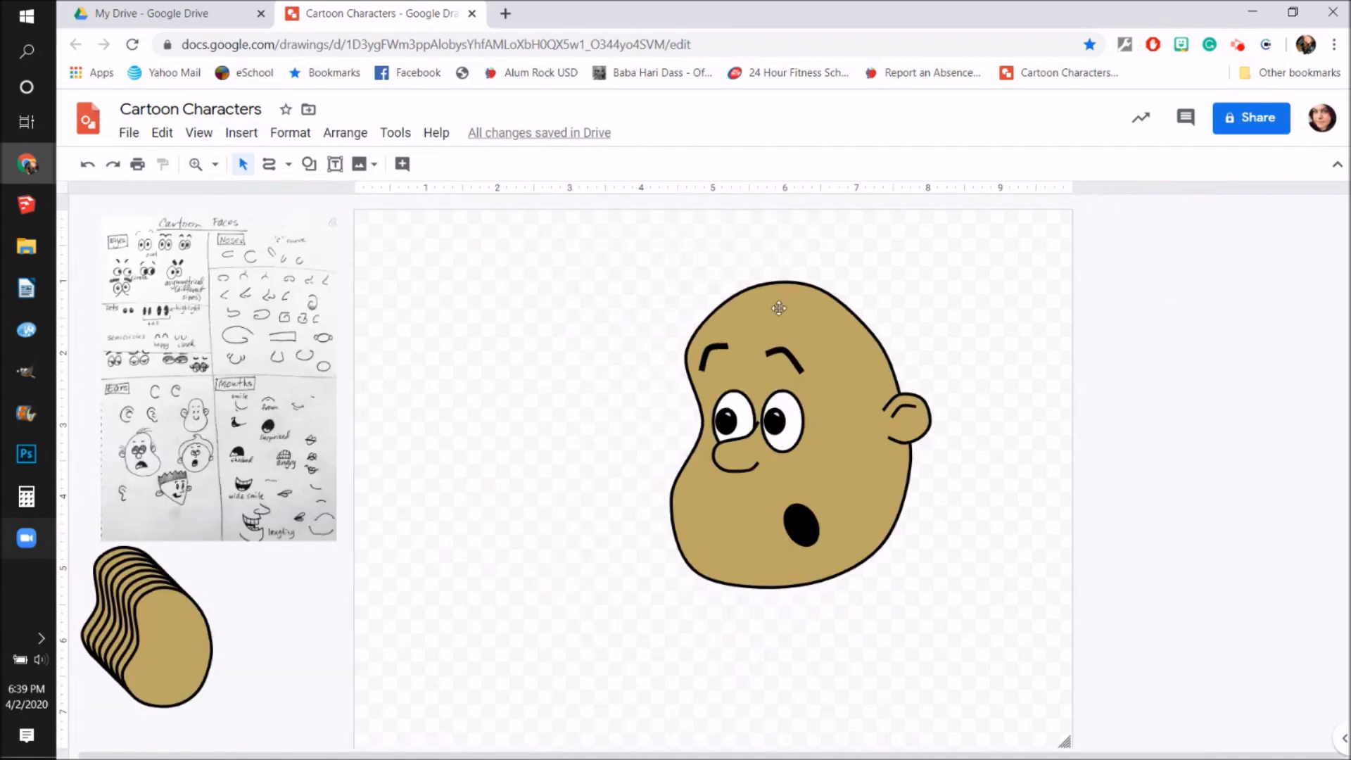
{"action": "left_click_drag", "start_coordinate": [603, 269], "coordinate": [982, 612]}
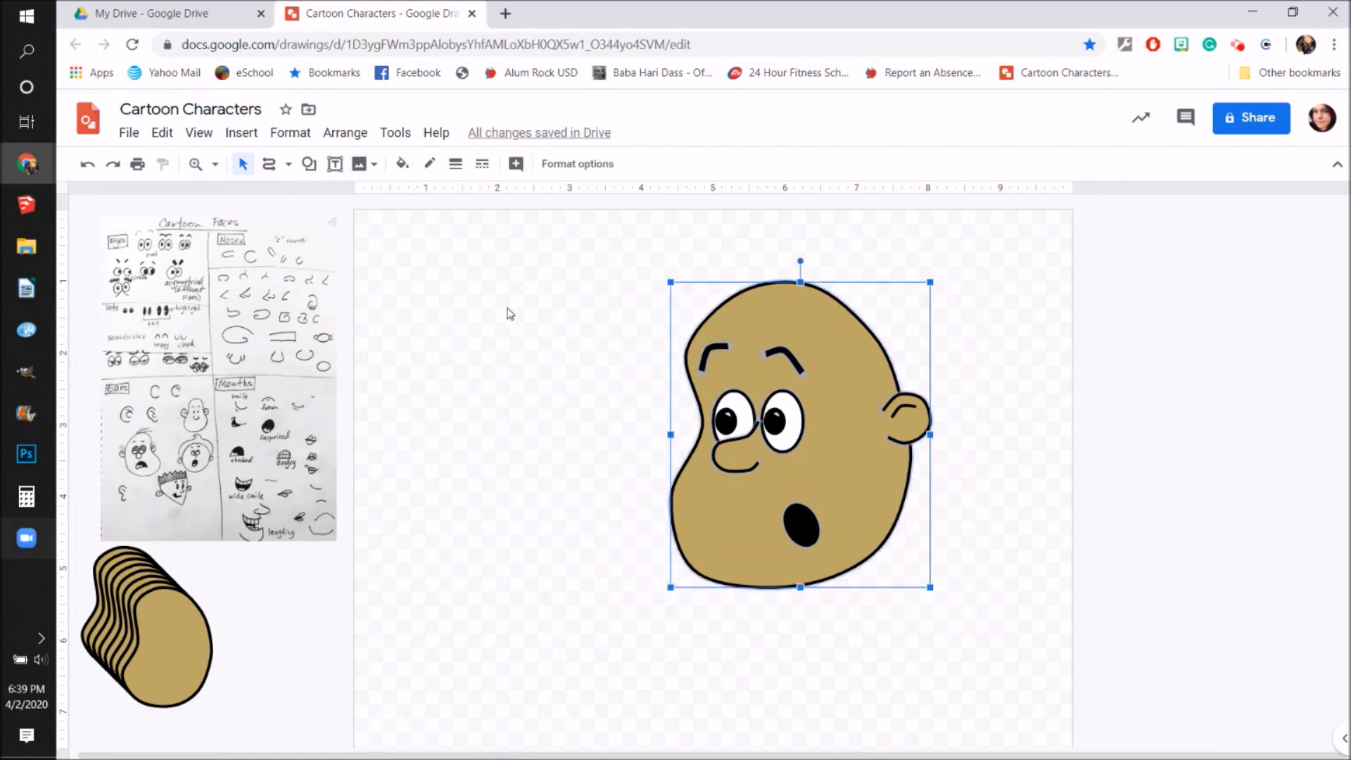
{"action": "left_click", "coordinate": [359, 136]}
{"action": "left_click", "coordinate": [401, 350]}
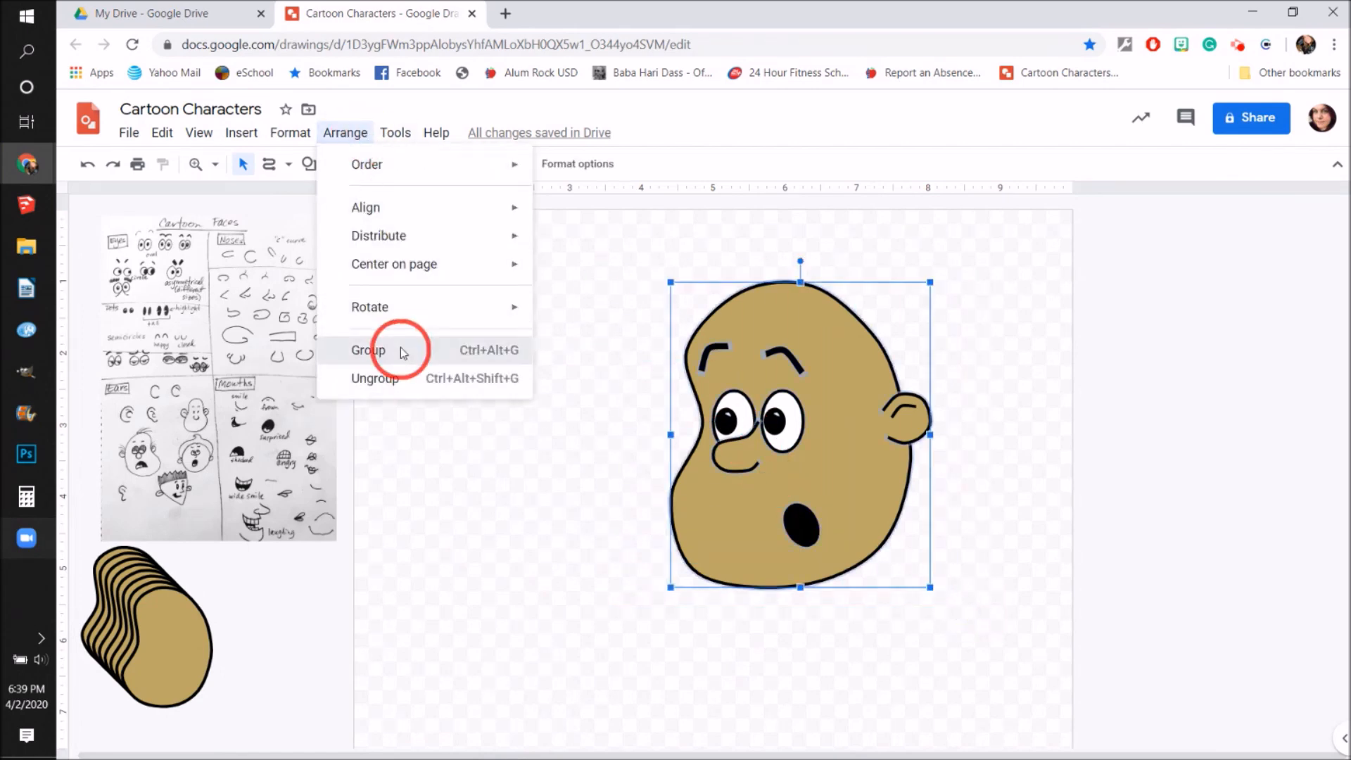
{"action": "key", "text": "Right"}
{"action": "key", "text": "Right"}
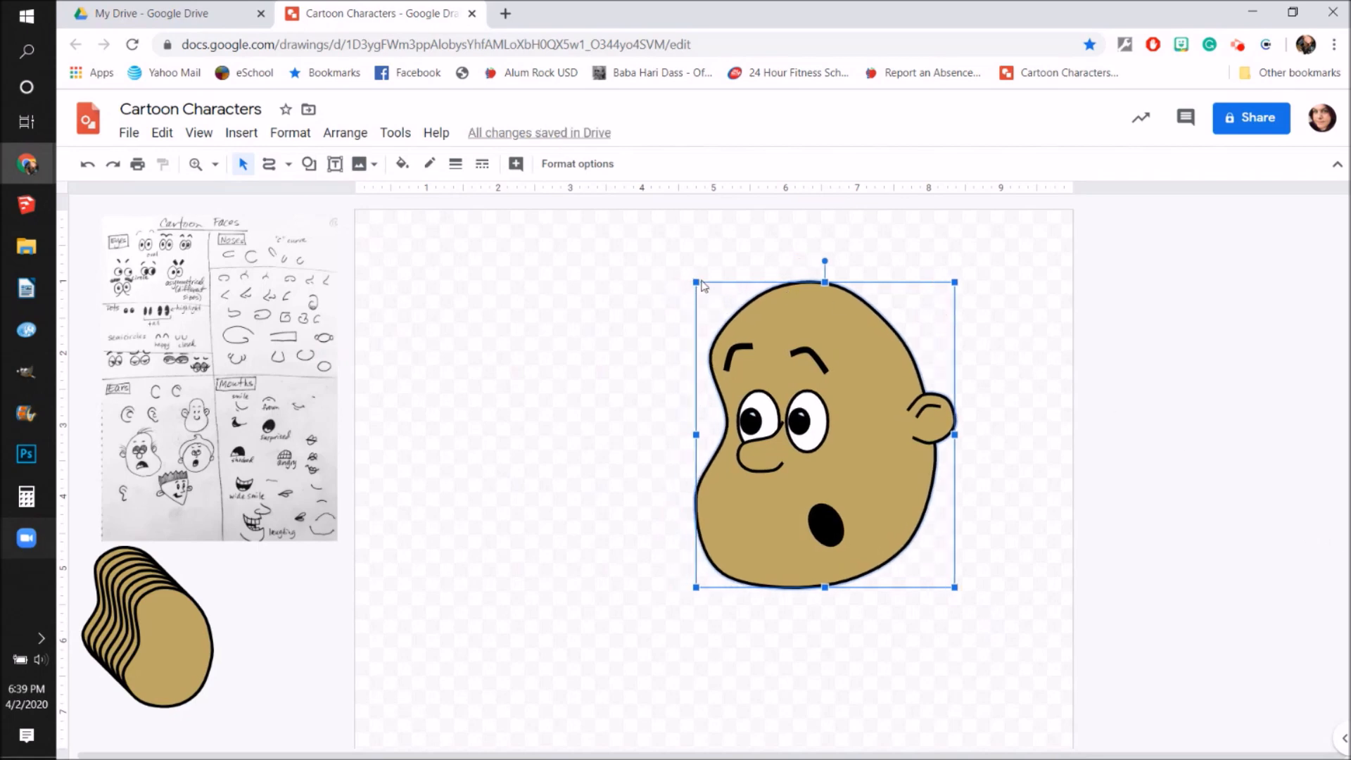
Step: Scale the grouped head with its facial features to about 2.2 inches wide, keeping it in the upper-right area of the canvas
{"action": "left_click_drag", "start_coordinate": [695, 284], "coordinate": [890, 315]}
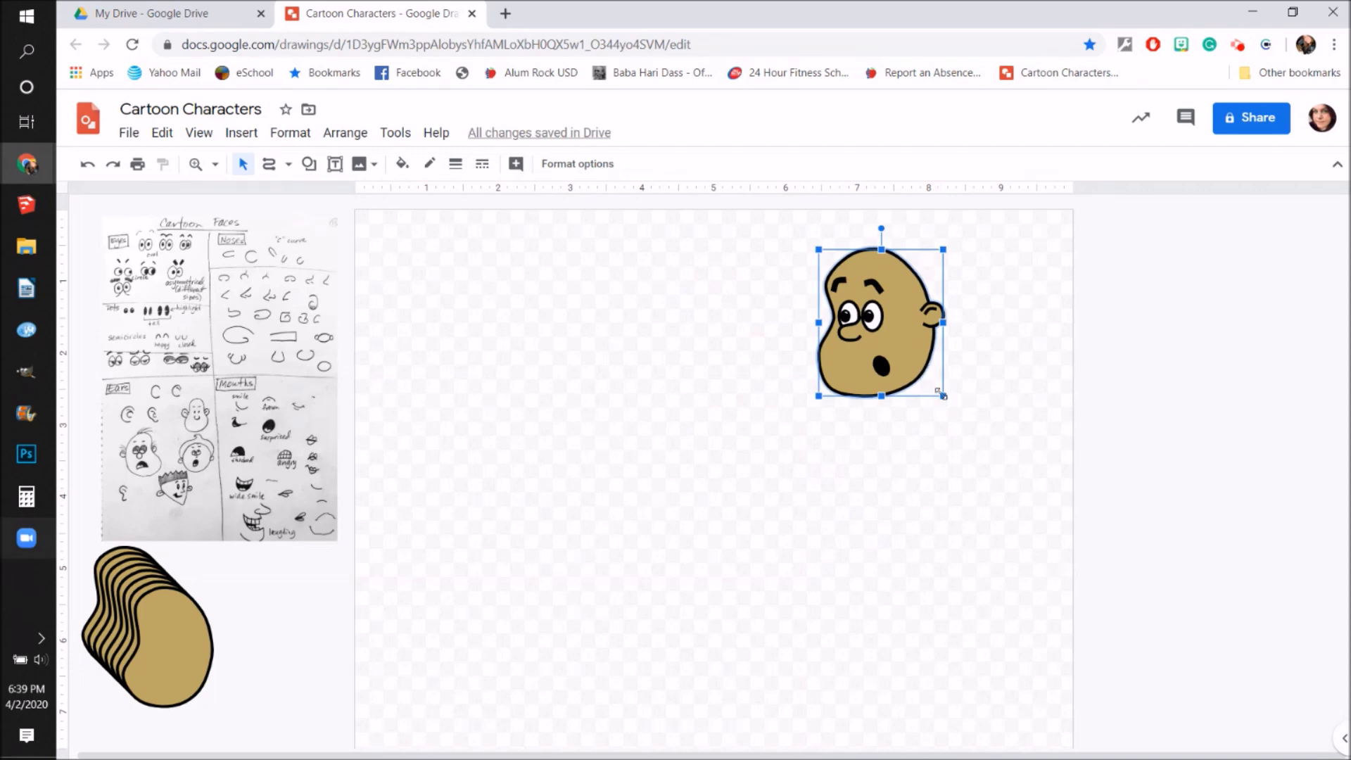
{"action": "left_click_drag", "start_coordinate": [943, 397], "coordinate": [1091, 589]}
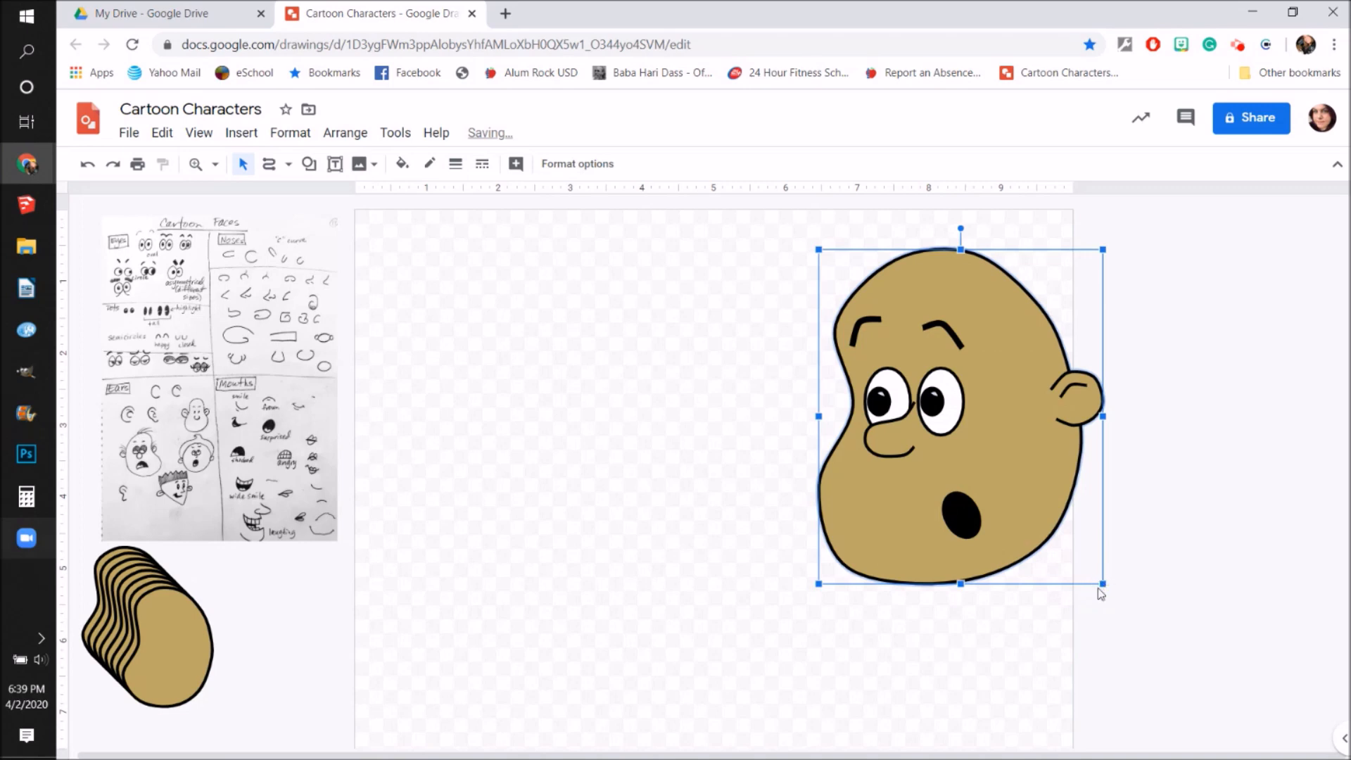
{"action": "left_click_drag", "start_coordinate": [1102, 584], "coordinate": [1197, 676]}
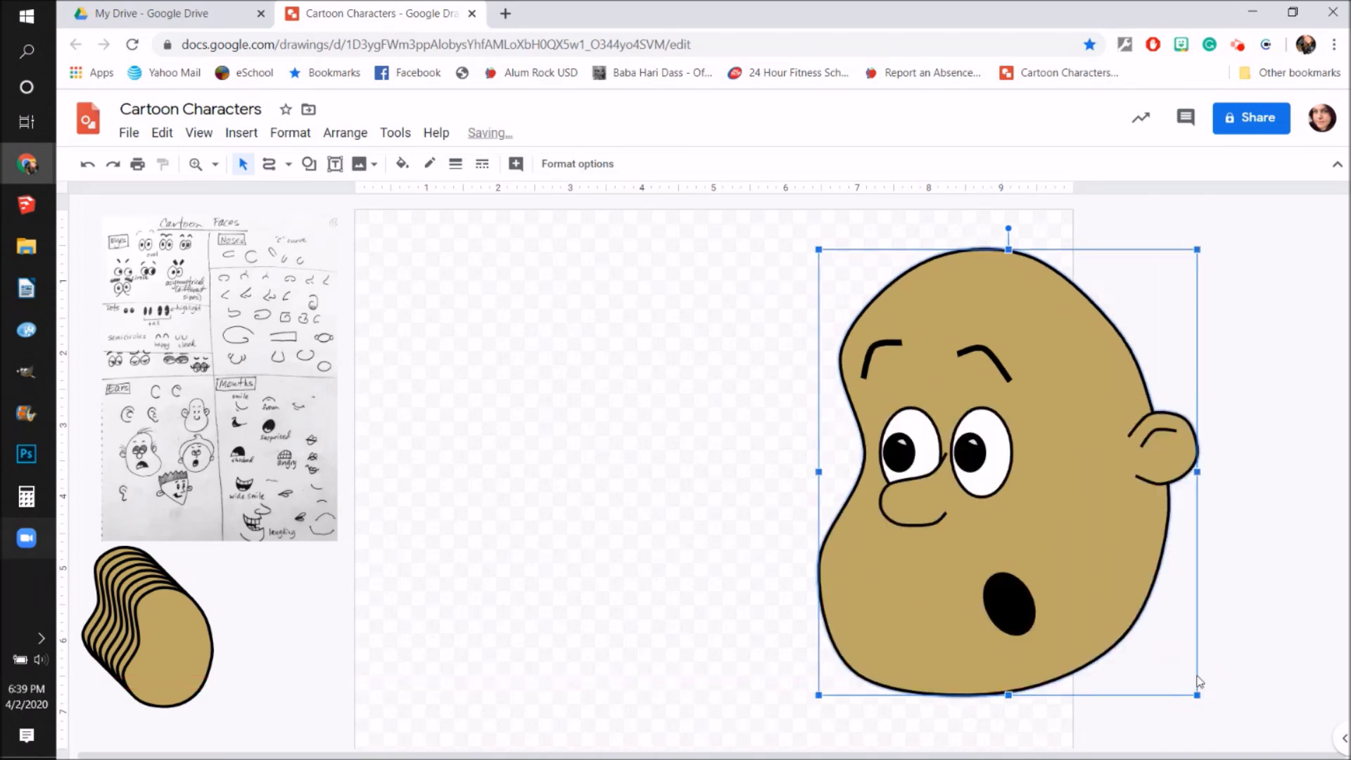
{"action": "left_click_drag", "start_coordinate": [1198, 695], "coordinate": [952, 437]}
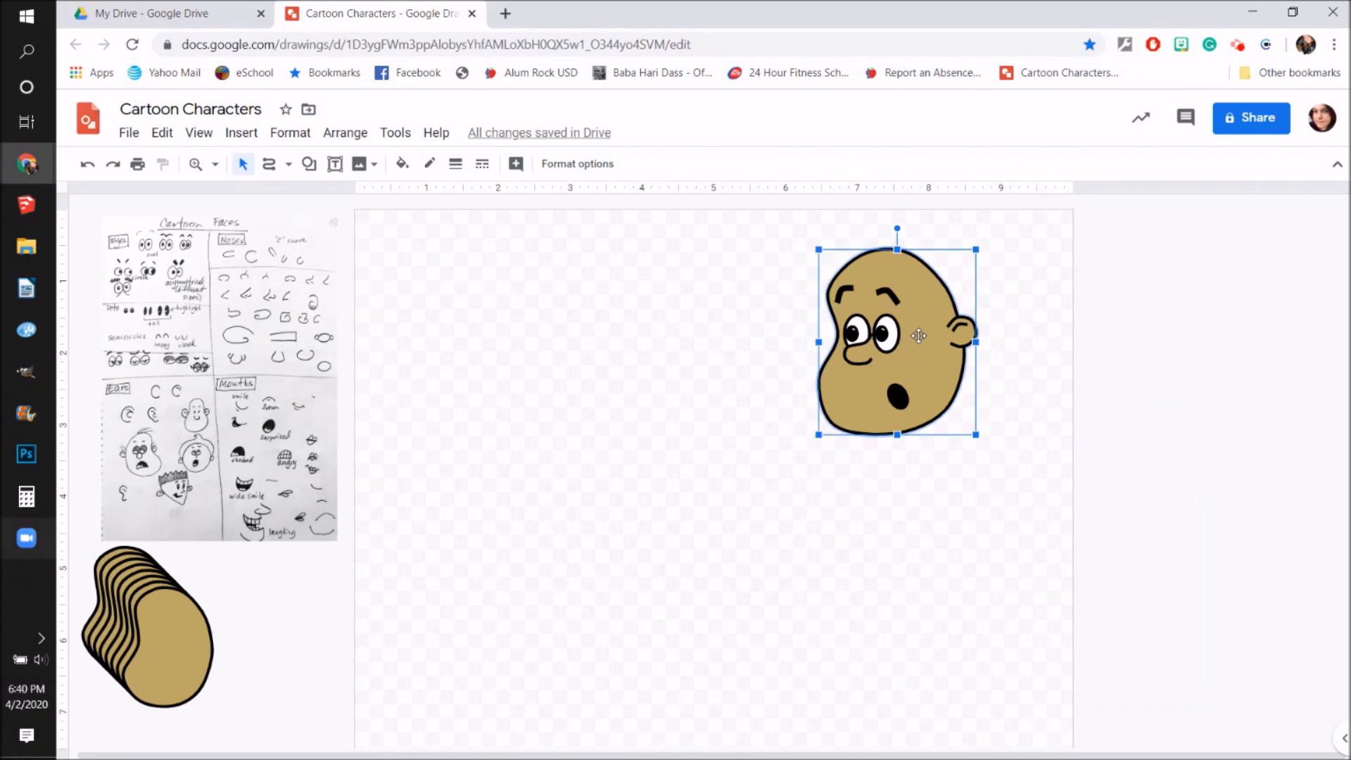
Step: Duplicate the grouped head and move the copy horizontally to the left until it is clear of the original
{"action": "key", "text": "ctrl+d"}
{"action": "key", "text": "Left"}
{"action": "key", "text": "Left"}
{"action": "key", "text": "Left"}
{"action": "key", "text": "Left"}
{"action": "key", "text": "Left"}
{"action": "key", "text": "Left"}
{"action": "key", "text": "Left"}
{"action": "key", "text": "Left"}
{"action": "key", "text": "Left"}
{"action": "key", "text": "Left"}
{"action": "key", "text": "Left"}
{"action": "key", "text": "Left"}
{"action": "key", "text": "Left"}
{"action": "key", "text": "Left"}
{"action": "key", "text": "Left"}
{"action": "key", "text": "Left"}
{"action": "key", "text": "Left"}
{"action": "key", "text": "Left"}
{"action": "key", "text": "Left"}
{"action": "key", "text": "Left"}
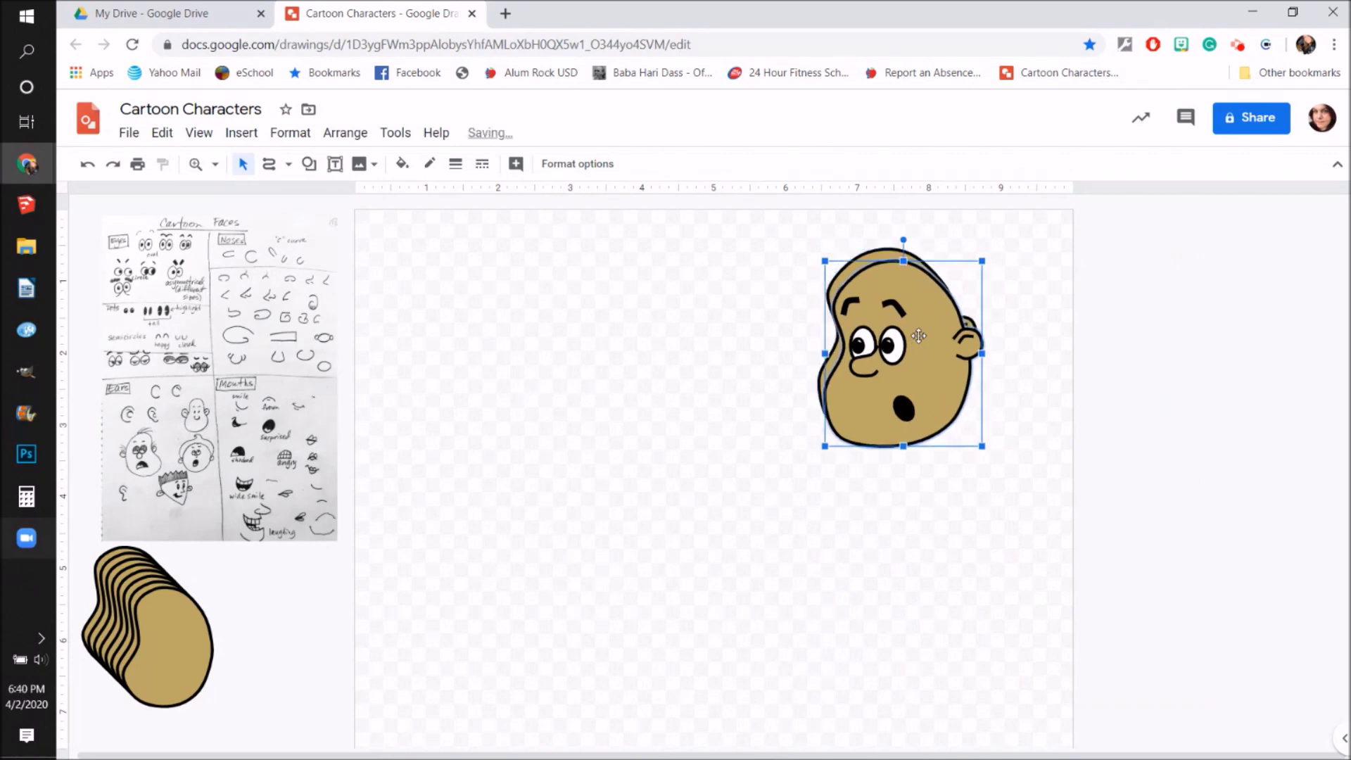
{"action": "key", "text": "Left"}
{"action": "key", "text": "Left"}
{"action": "key", "text": "Left"}
{"action": "key", "text": "Left"}
{"action": "key", "text": "Left"}
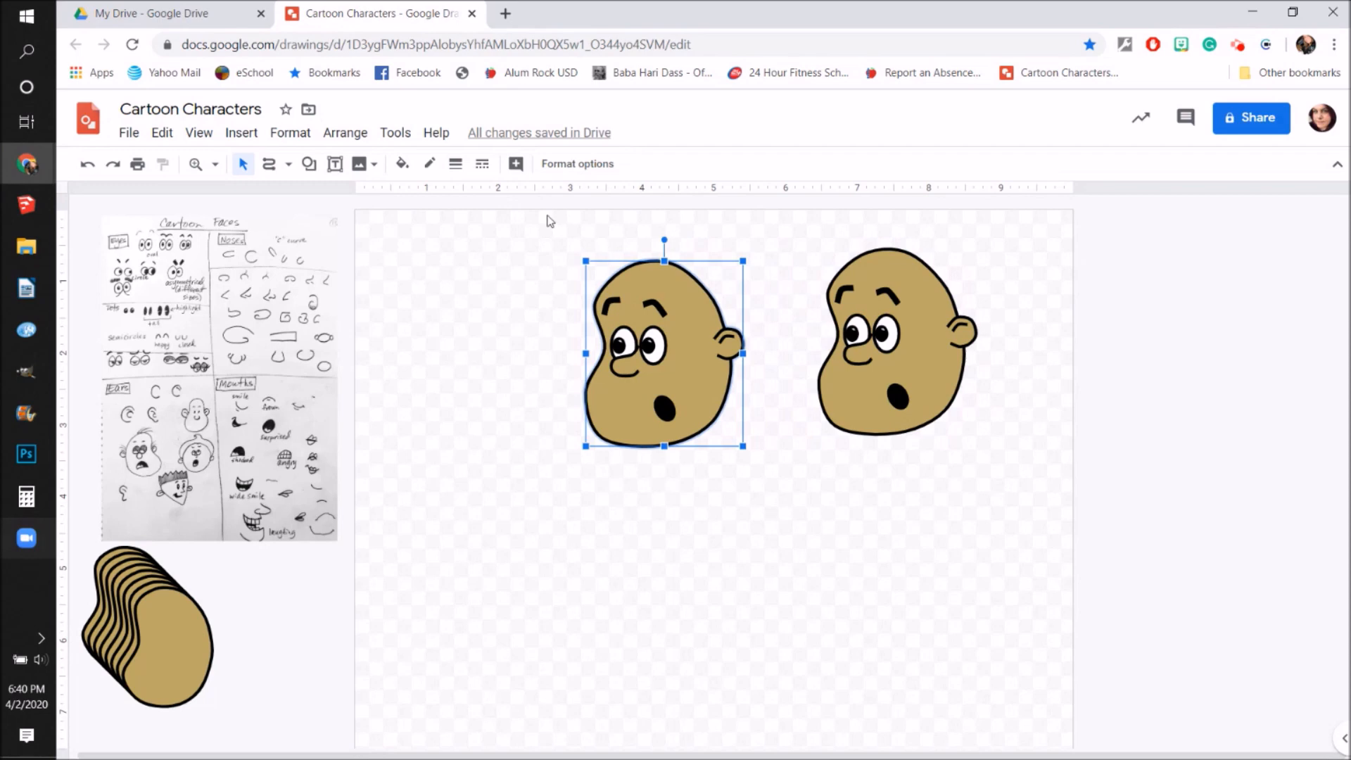
Step: Flip the duplicated head horizontally so it faces the original, and move it slightly up and to the left
{"action": "left_click", "coordinate": [365, 140]}
{"action": "mouse_move", "coordinate": [386, 317]}
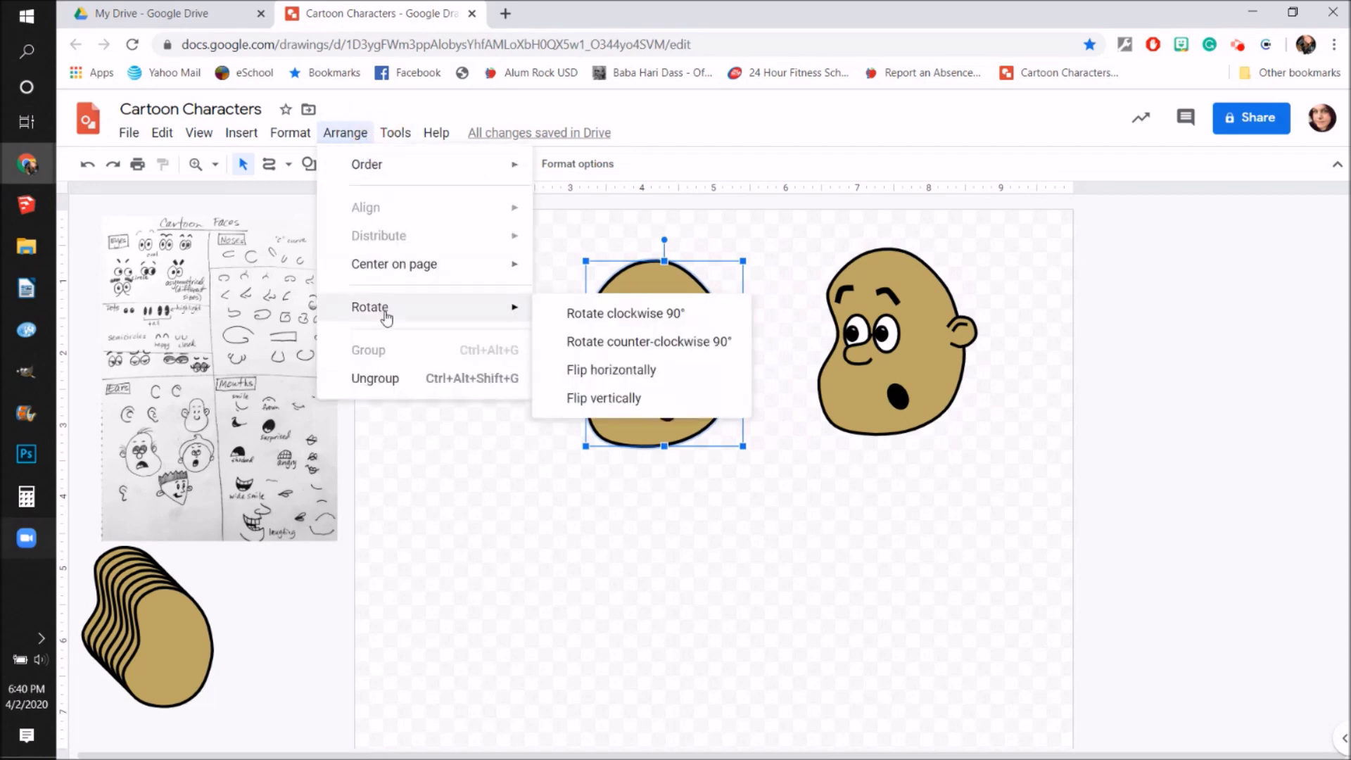
{"action": "left_click", "coordinate": [621, 374]}
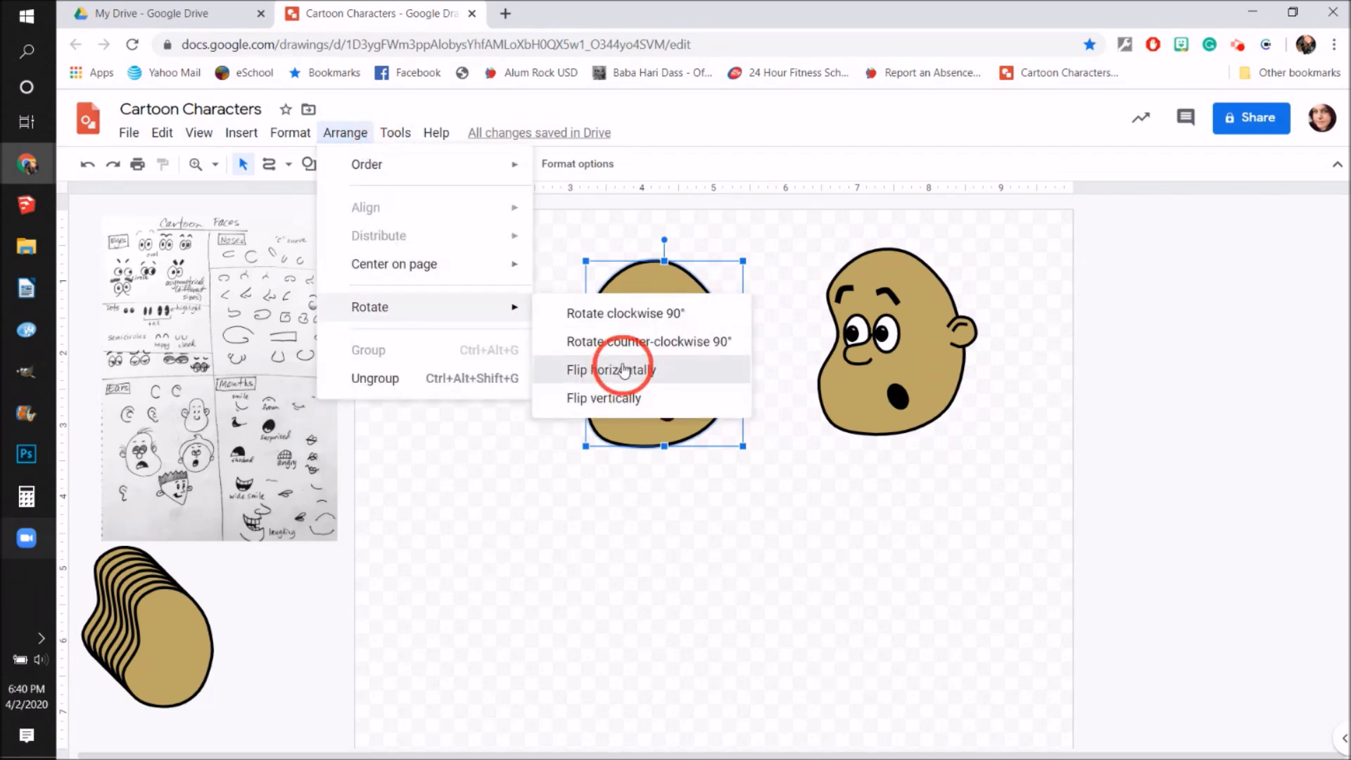
{"action": "left_click_drag", "start_coordinate": [629, 303], "coordinate": [573, 286]}
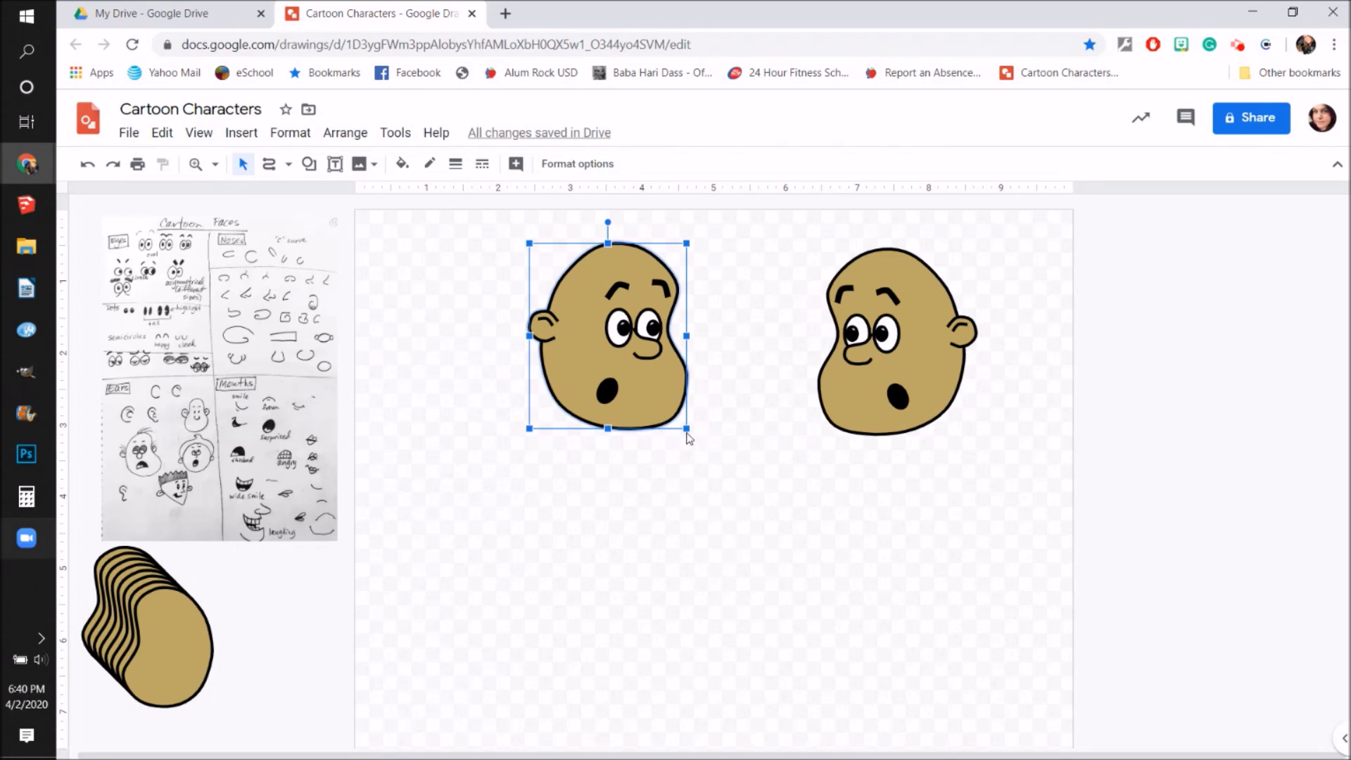
Step: Shrink the flipped head to about 1.7 inches wide, place it below and left of the original, and deselect it
{"action": "left_click_drag", "start_coordinate": [687, 428], "coordinate": [650, 385]}
{"action": "left_click_drag", "start_coordinate": [598, 332], "coordinate": [652, 494]}
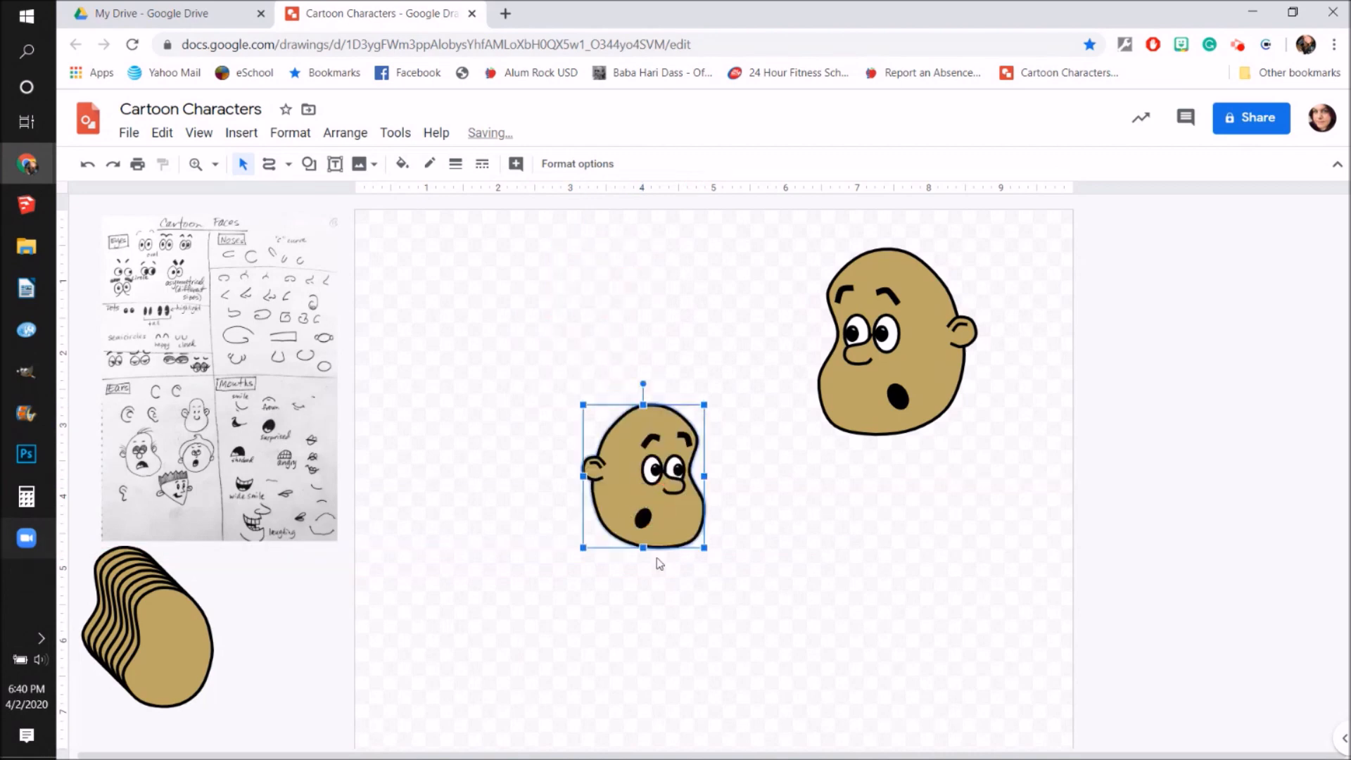
{"action": "left_click", "coordinate": [642, 519]}
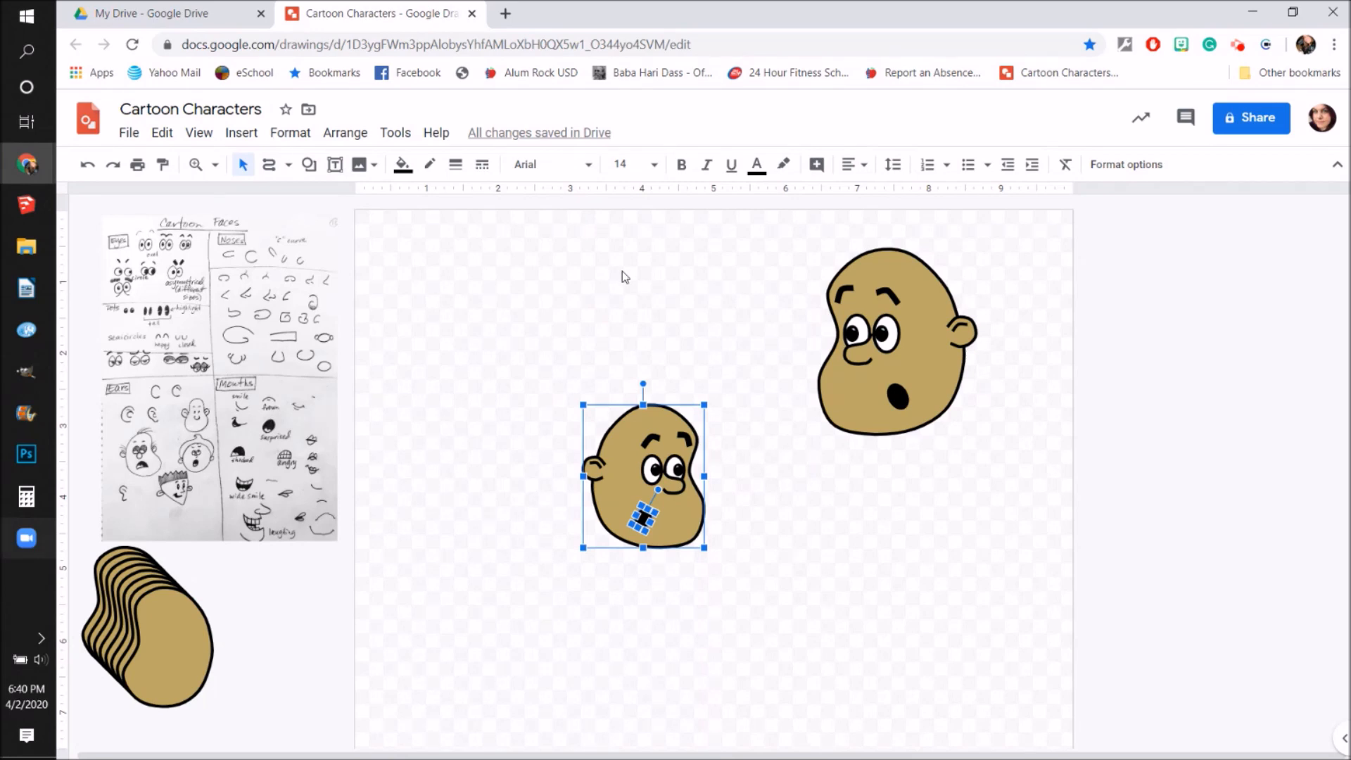
{"action": "left_click", "coordinate": [625, 301]}
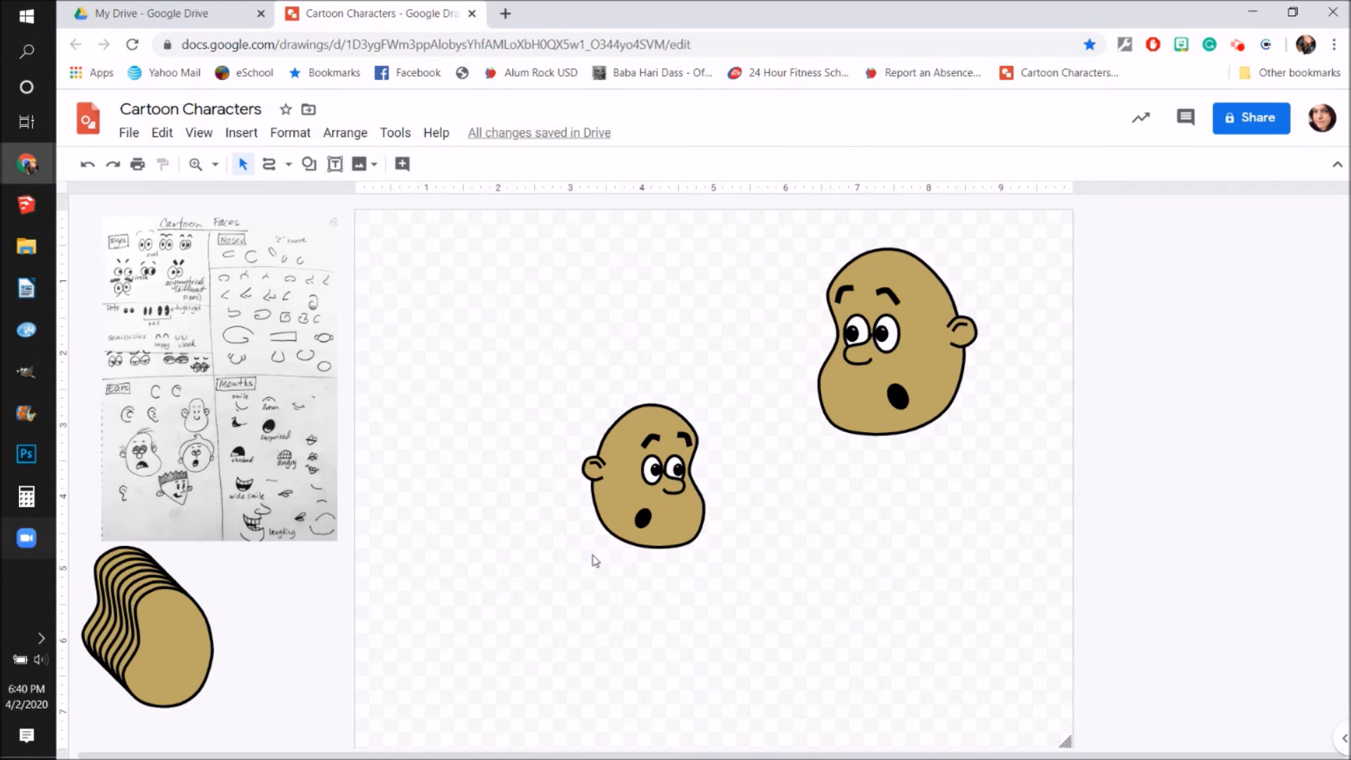